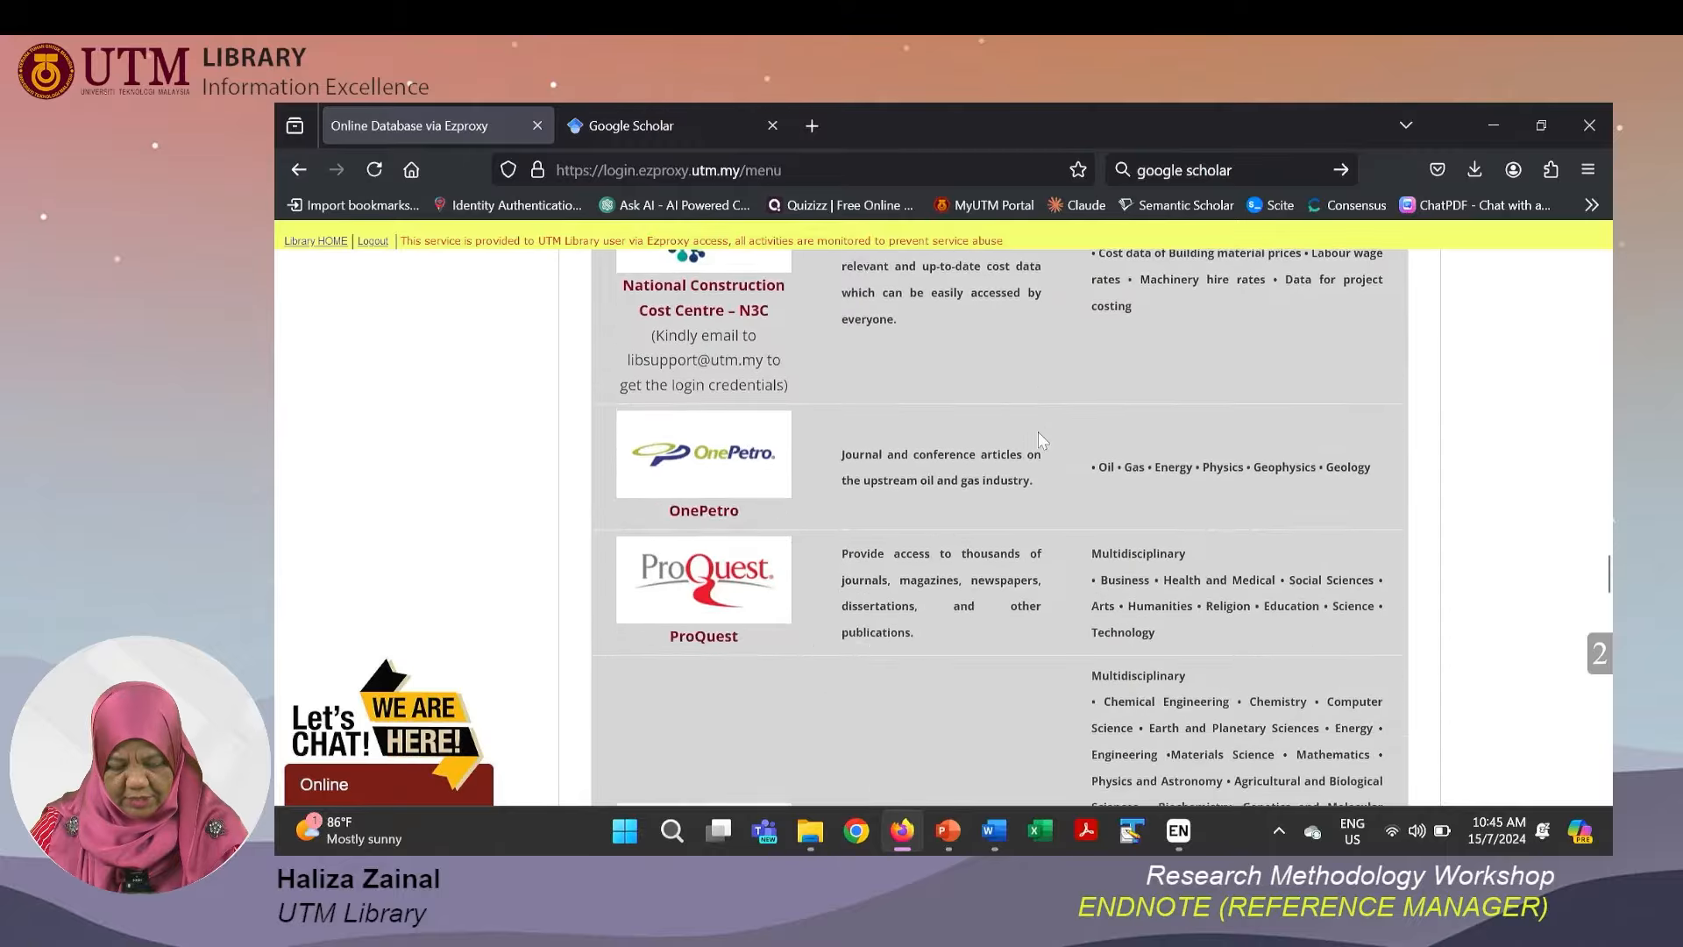
pyautogui.scroll(-3, 1040, 434)
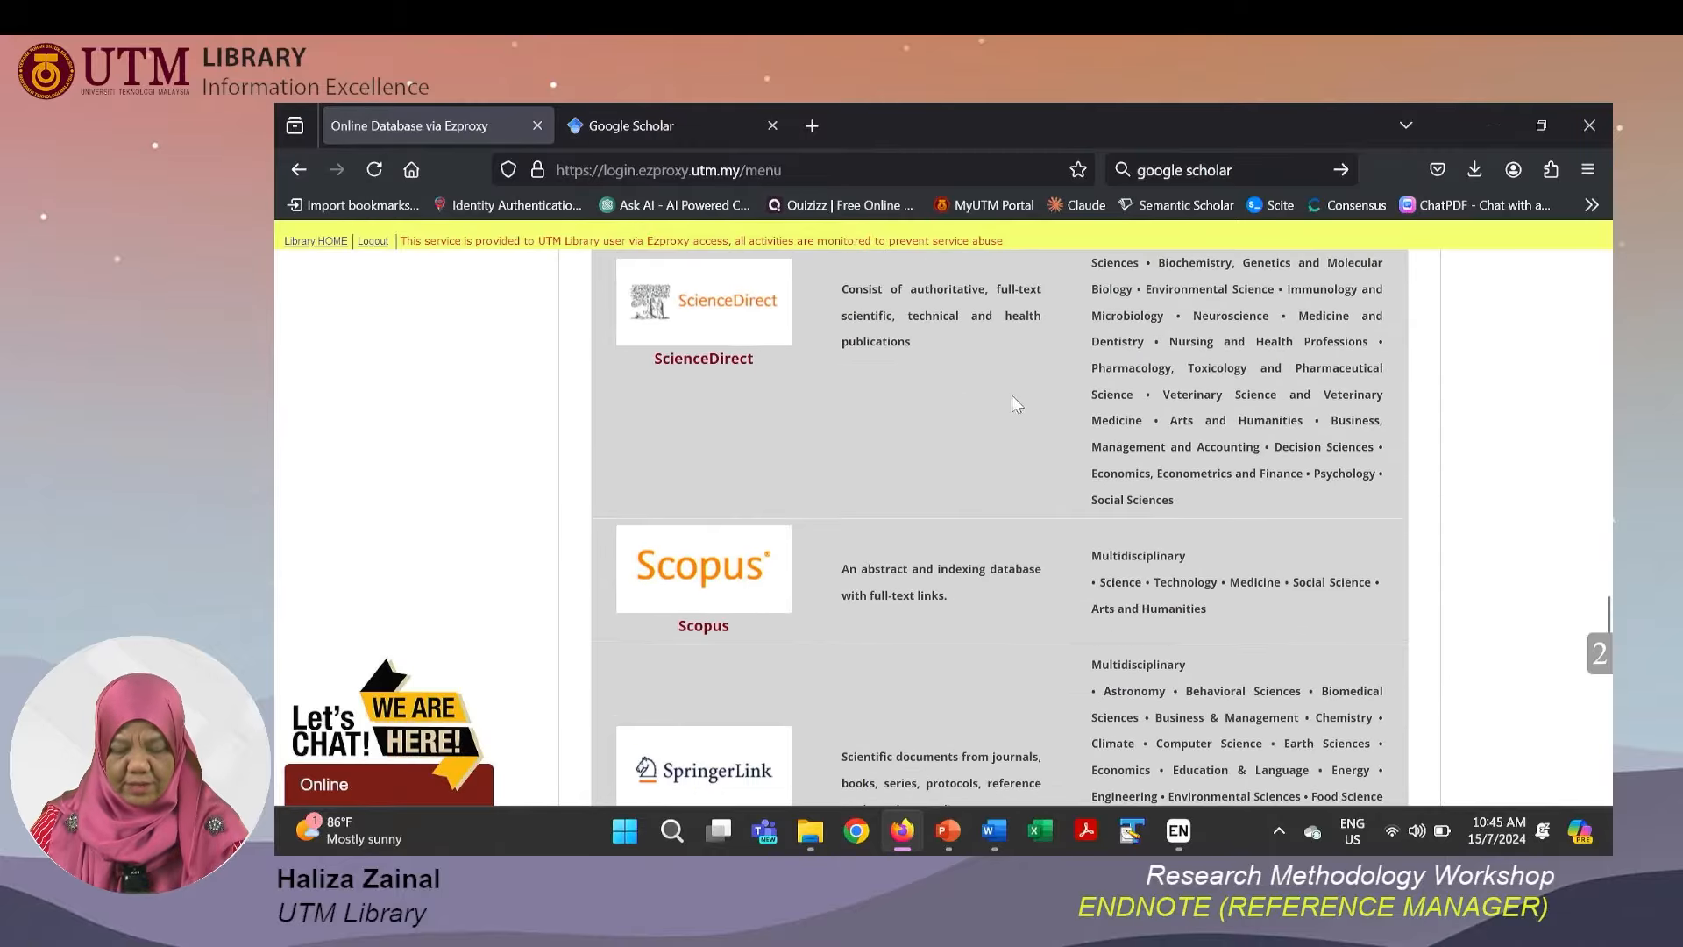
# Open ScienceDirect from the library's online database list and log in with the UTMID and account password.
pyautogui.click(700, 324)
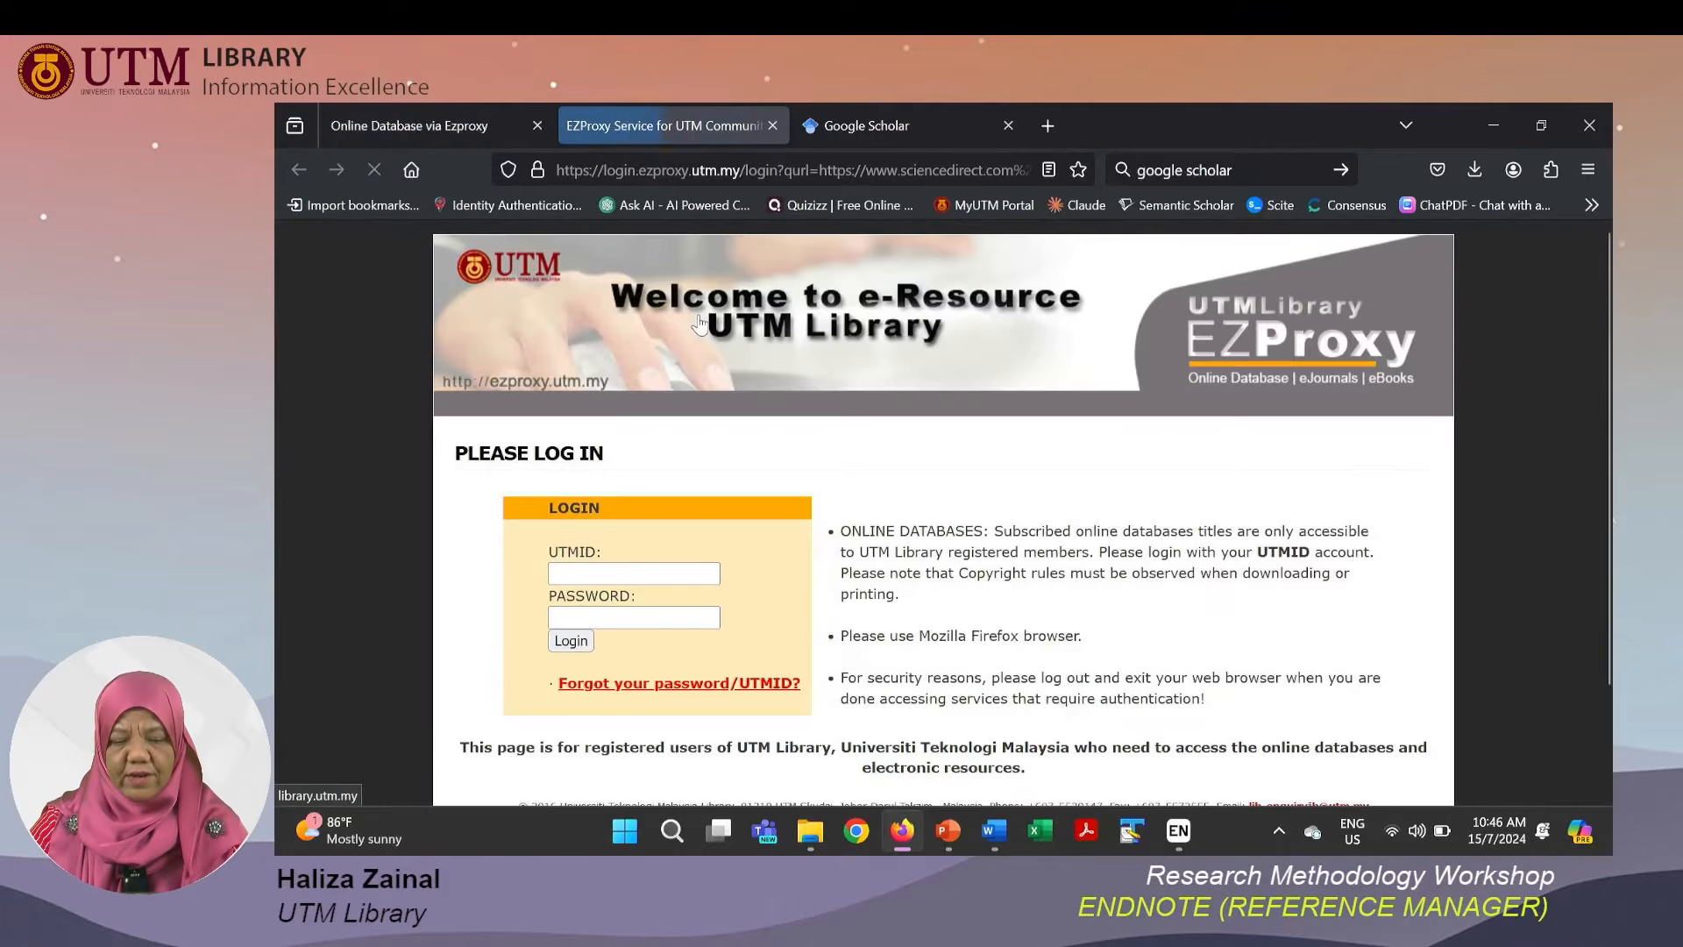
pyautogui.click(696, 572)
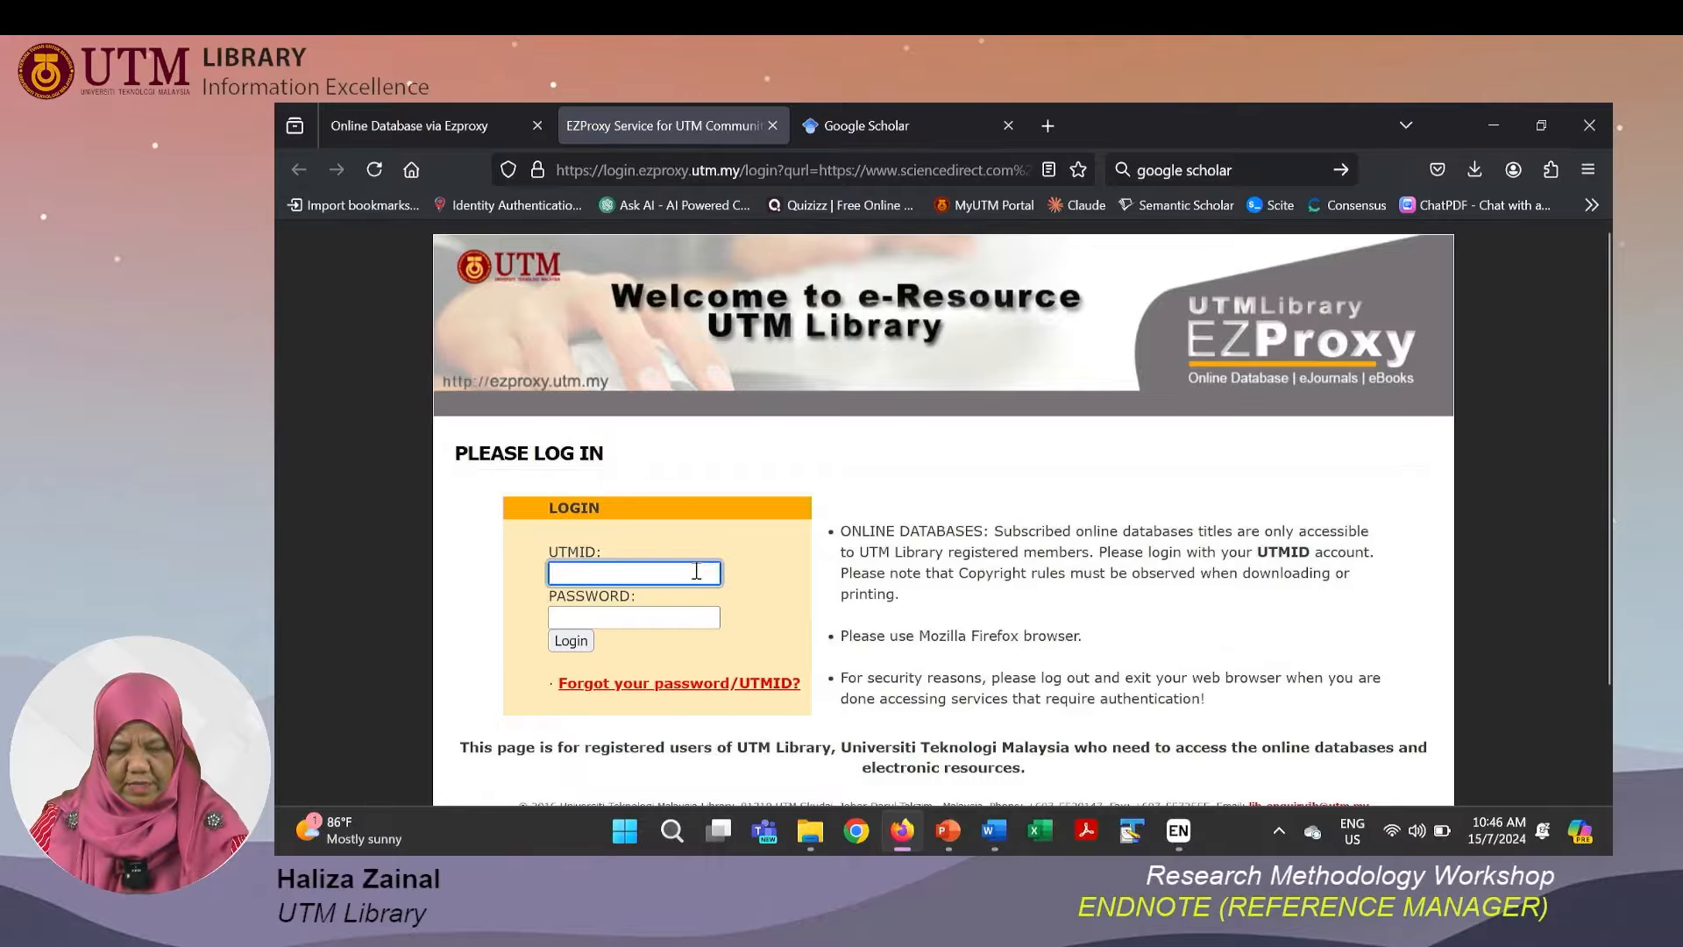
pyautogui.write('haliza')
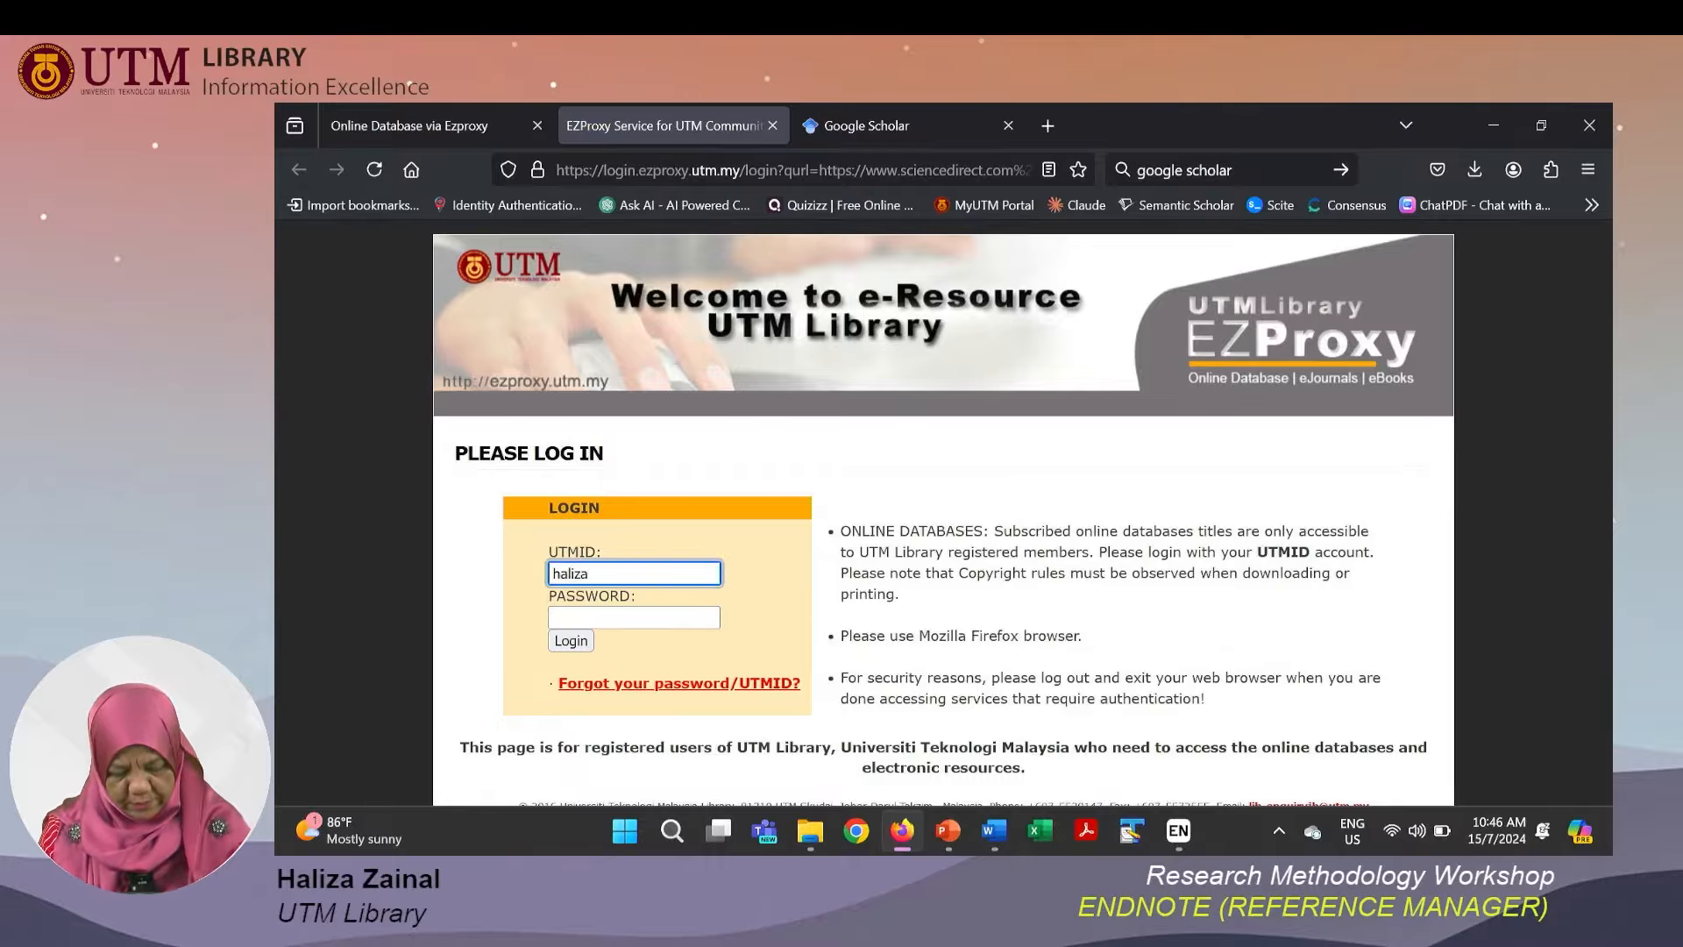
pyautogui.press('Tab')
pyautogui.write('*******')
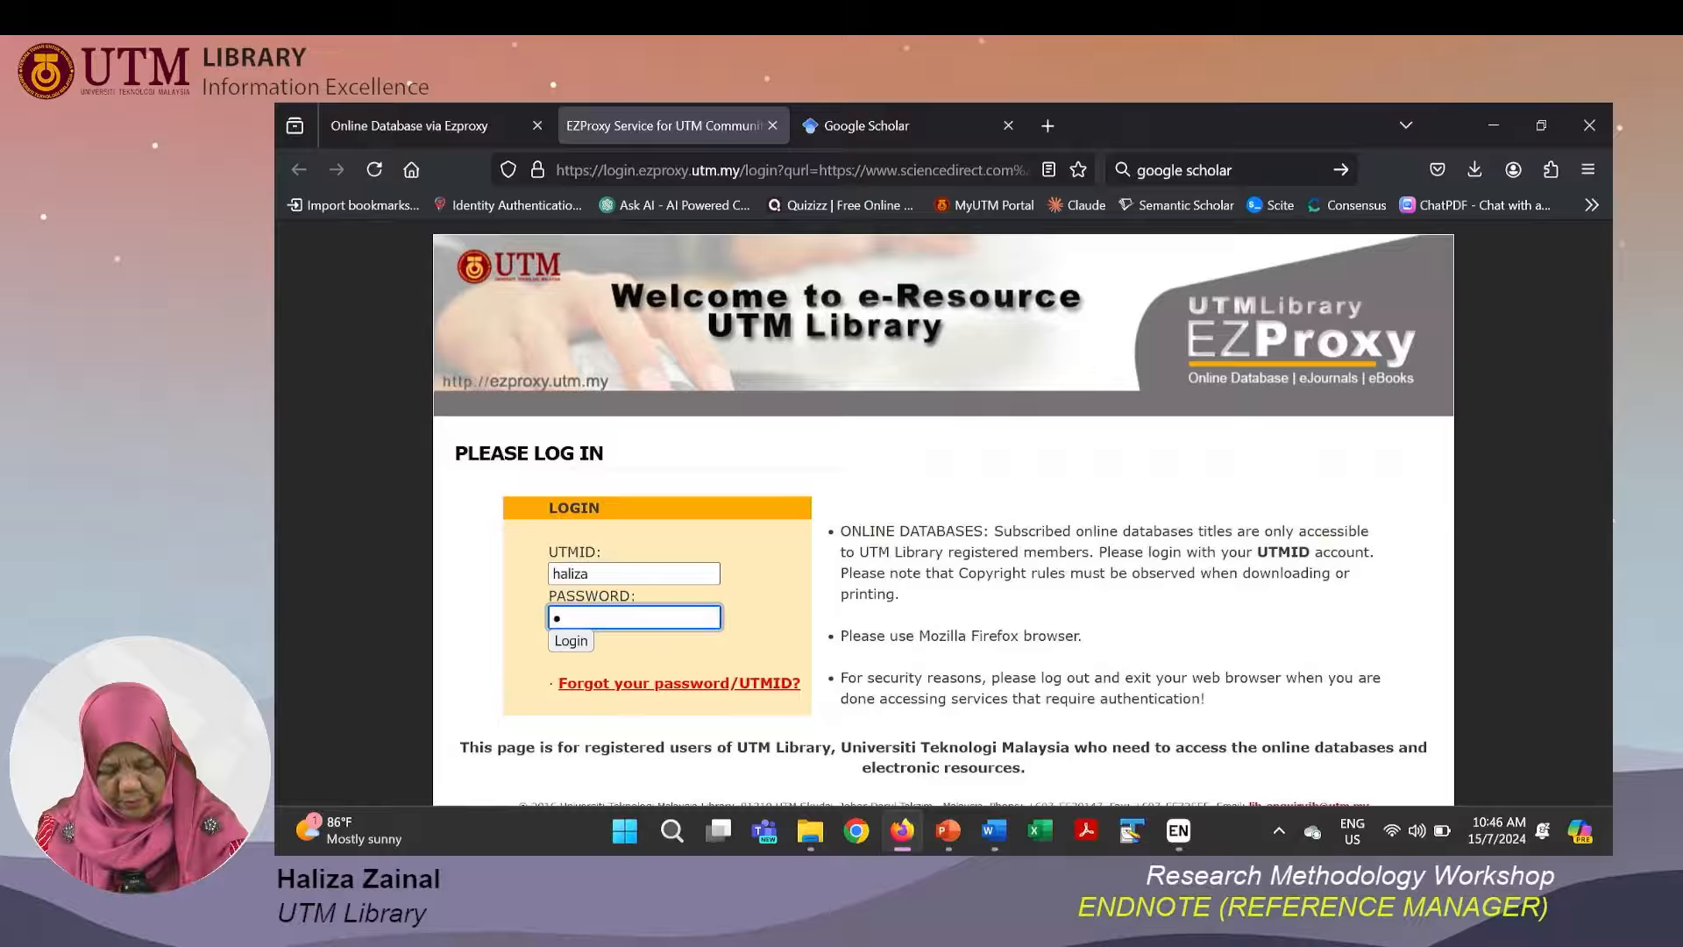
pyautogui.write('*')
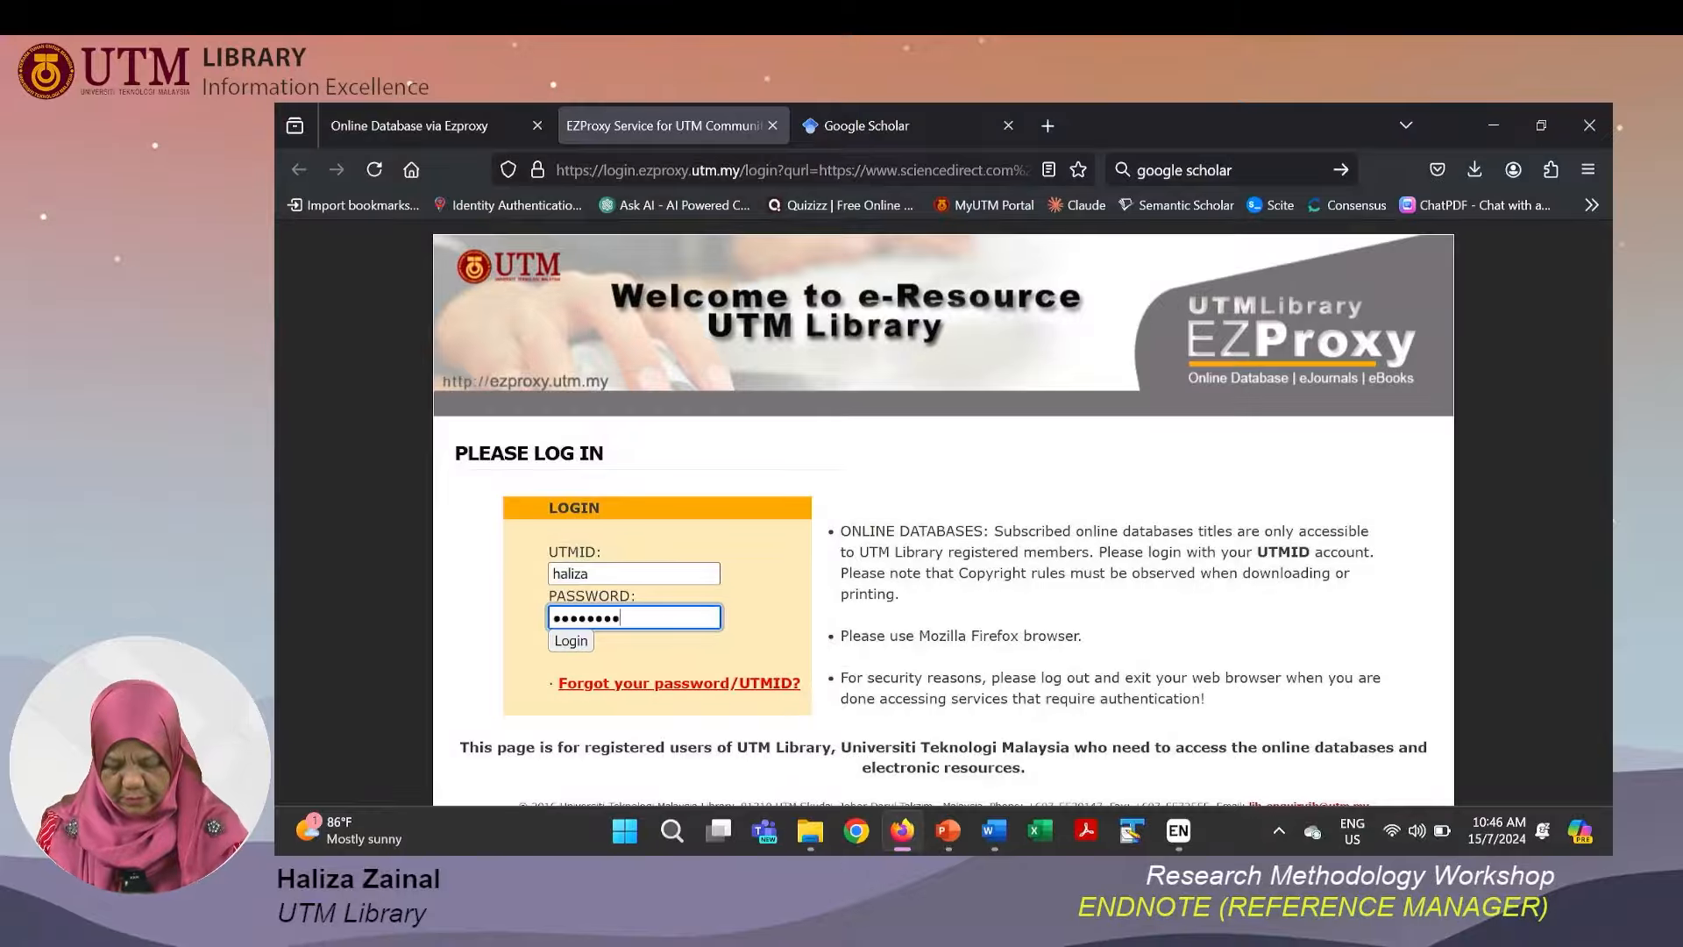
pyautogui.press('Return')
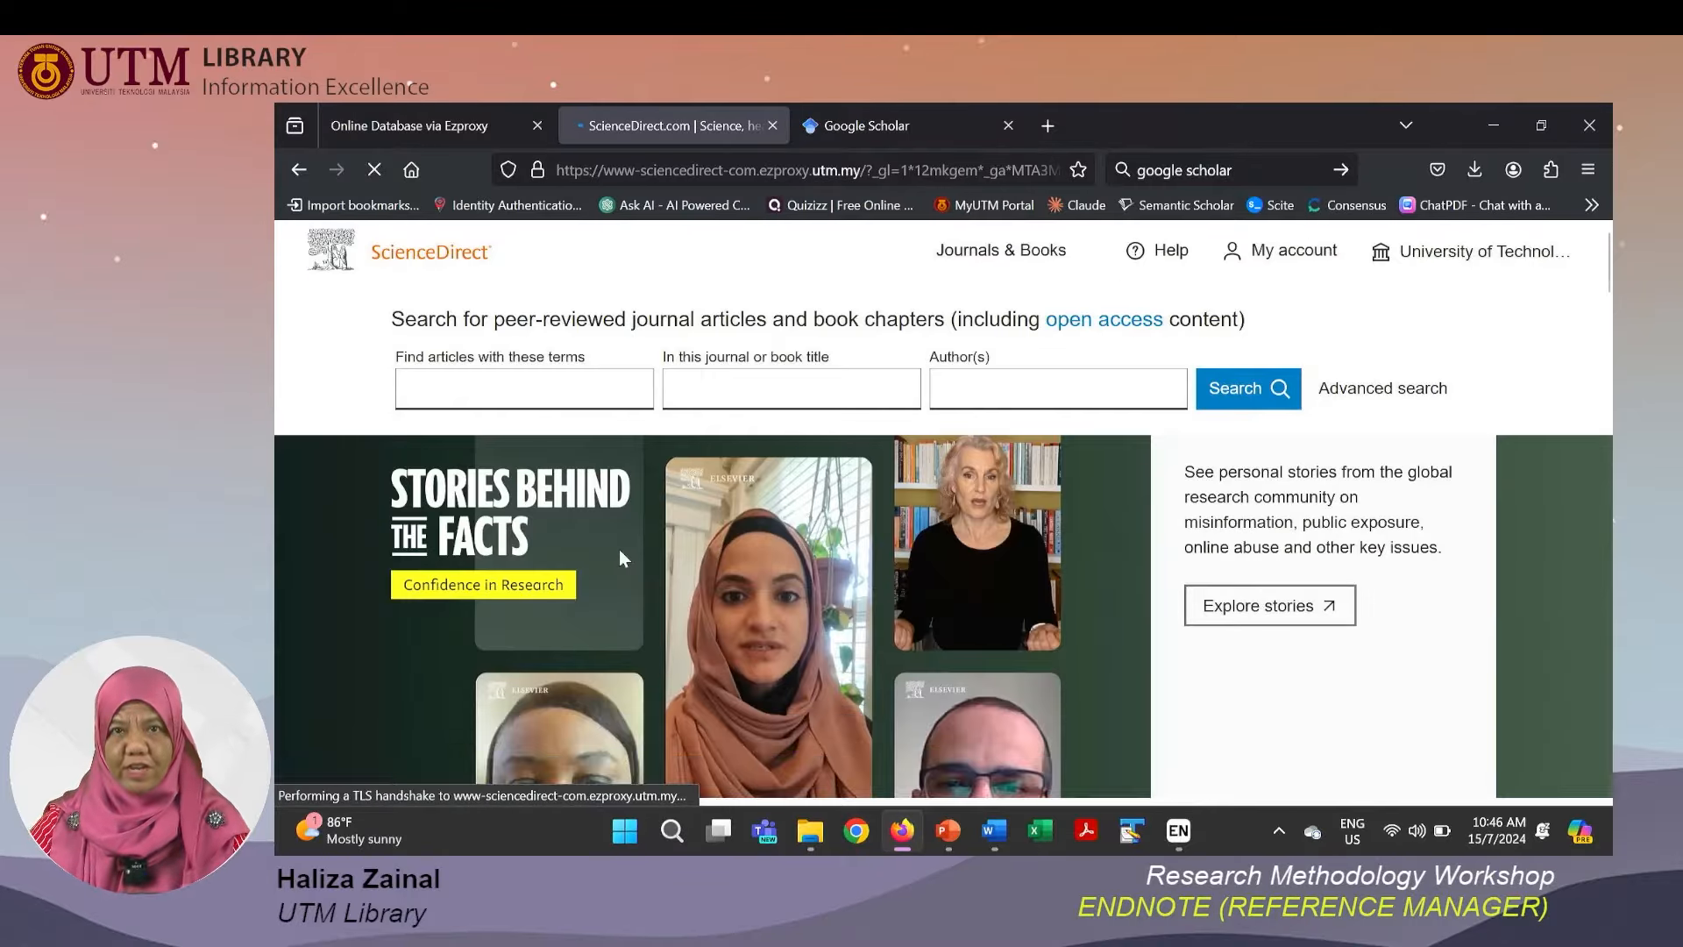
# Try to search ScienceDirect articles for data science.
pyautogui.click(555, 395)
pyautogui.click(550, 393)
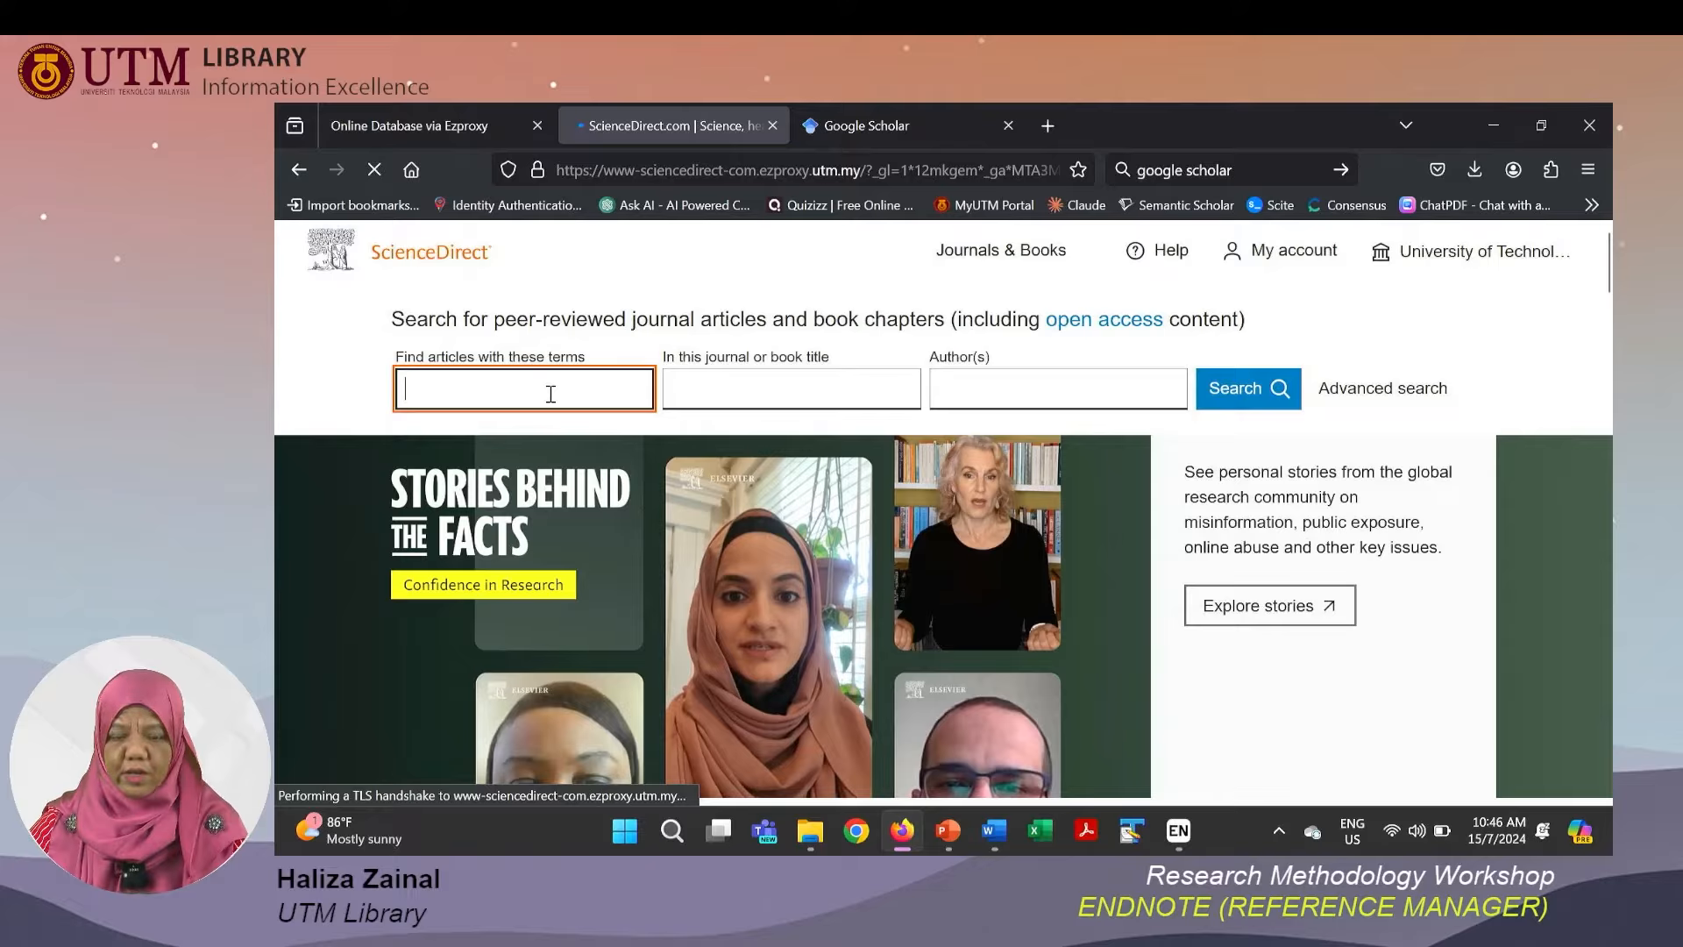
pyautogui.write('data ')
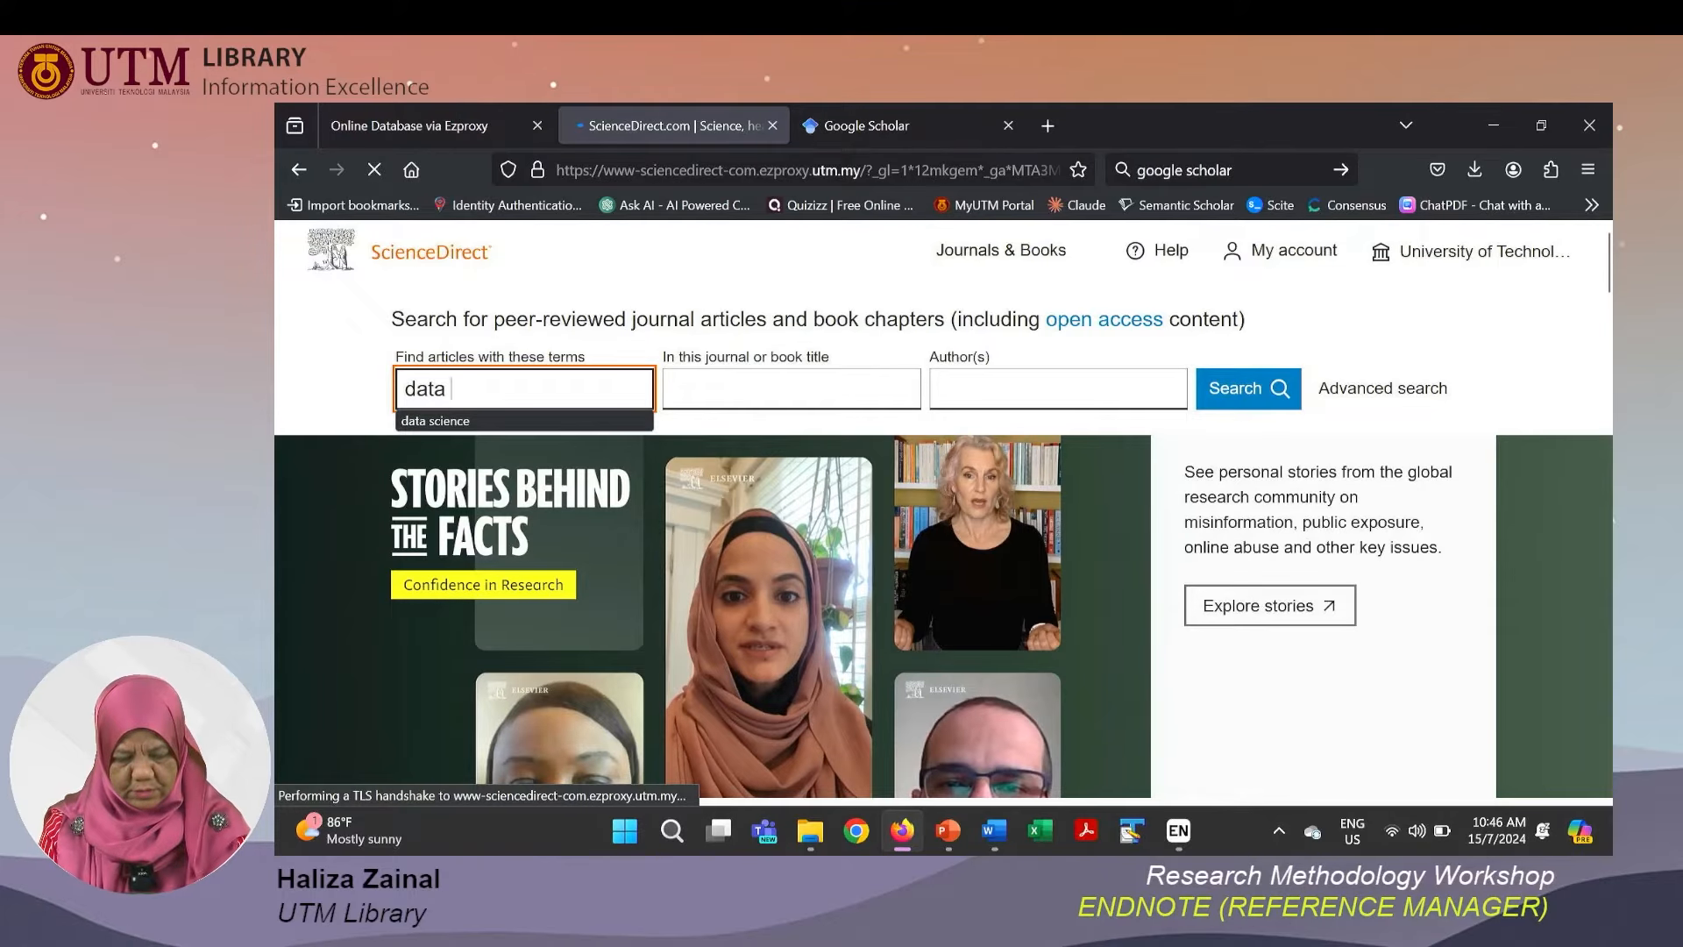
pyautogui.write('science')
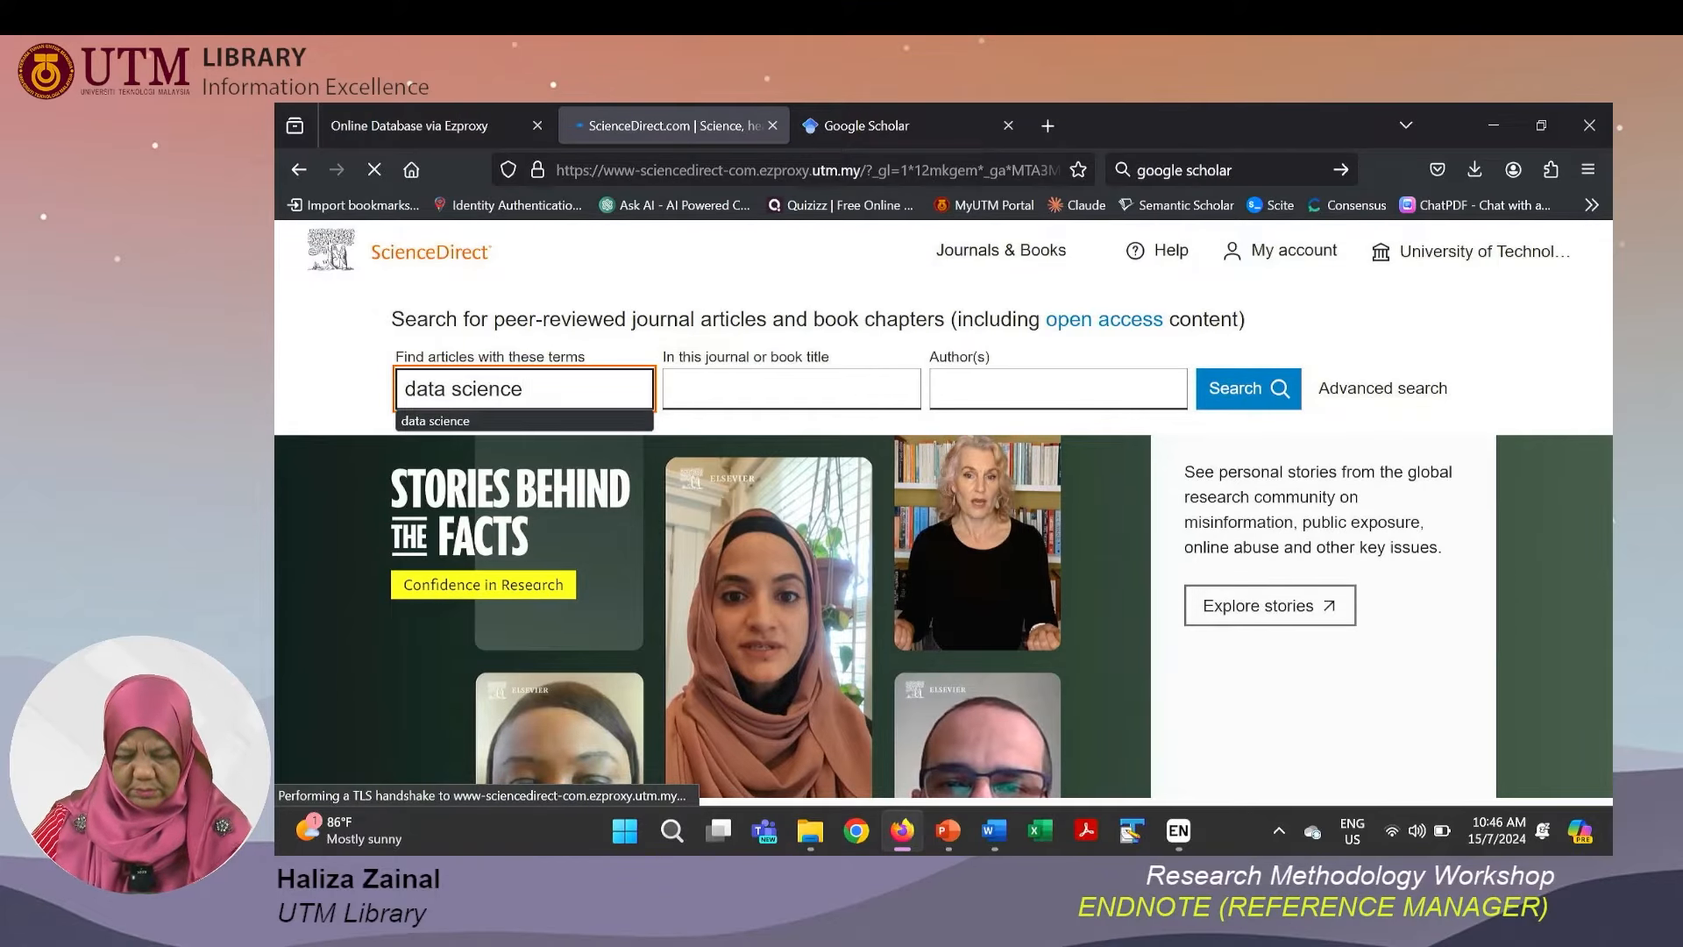
pyautogui.click(1244, 405)
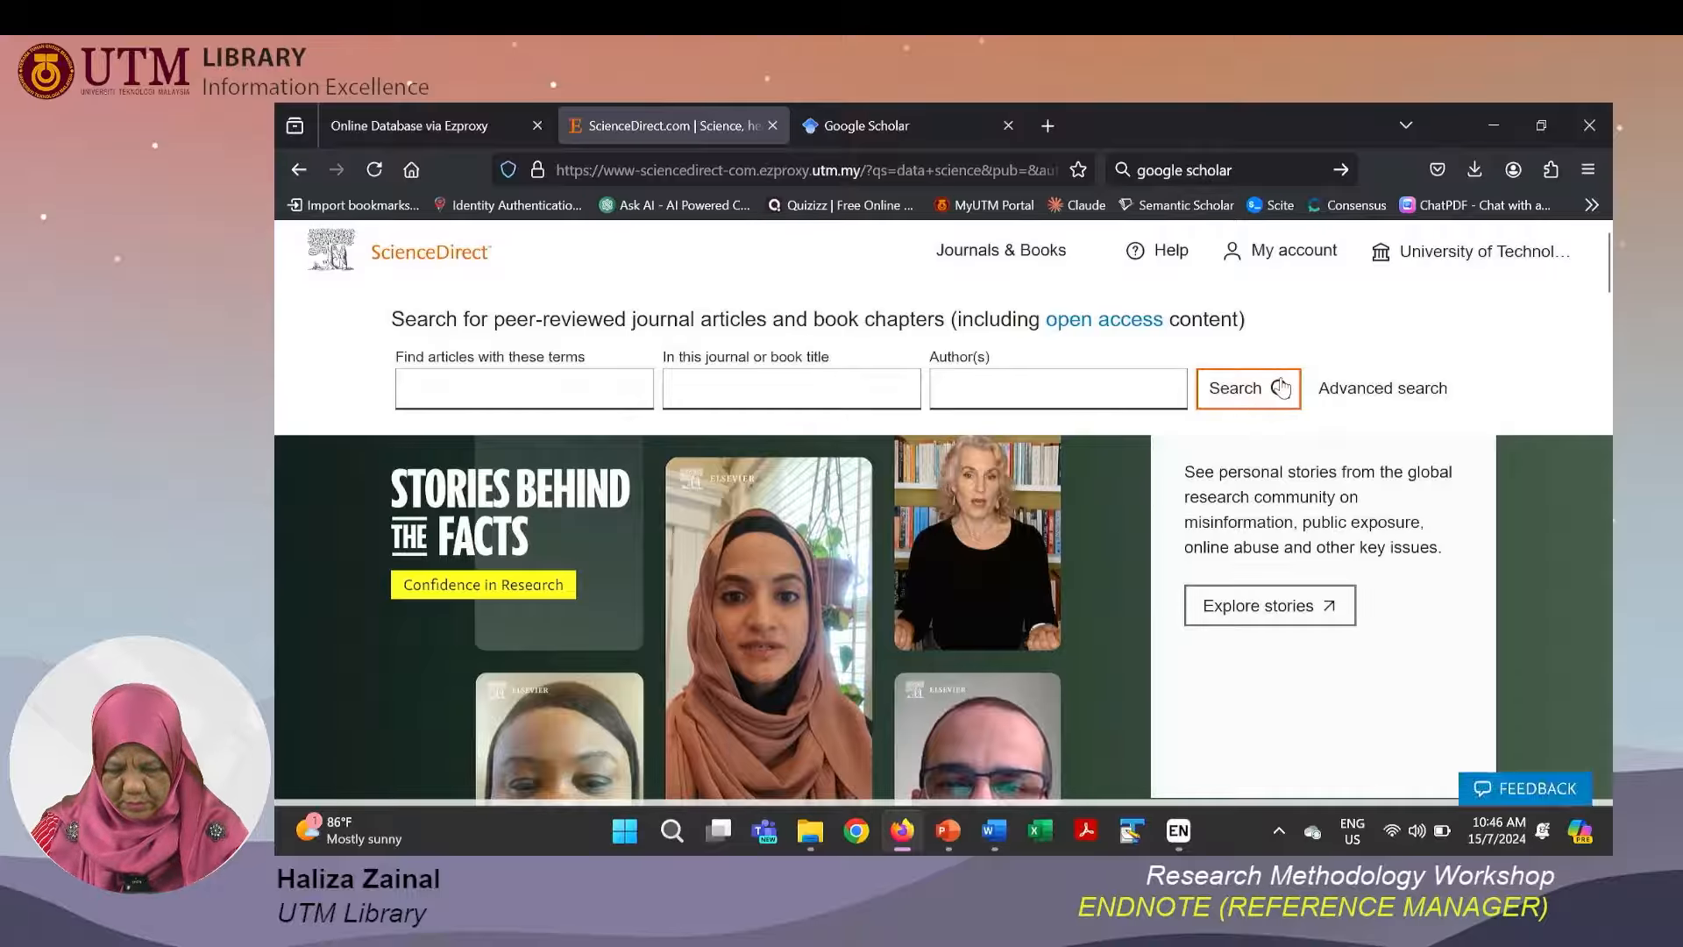
# Search ScienceDirect articles for the term data science, picking the suggested completion.
pyautogui.scroll(-10, 1280, 387)
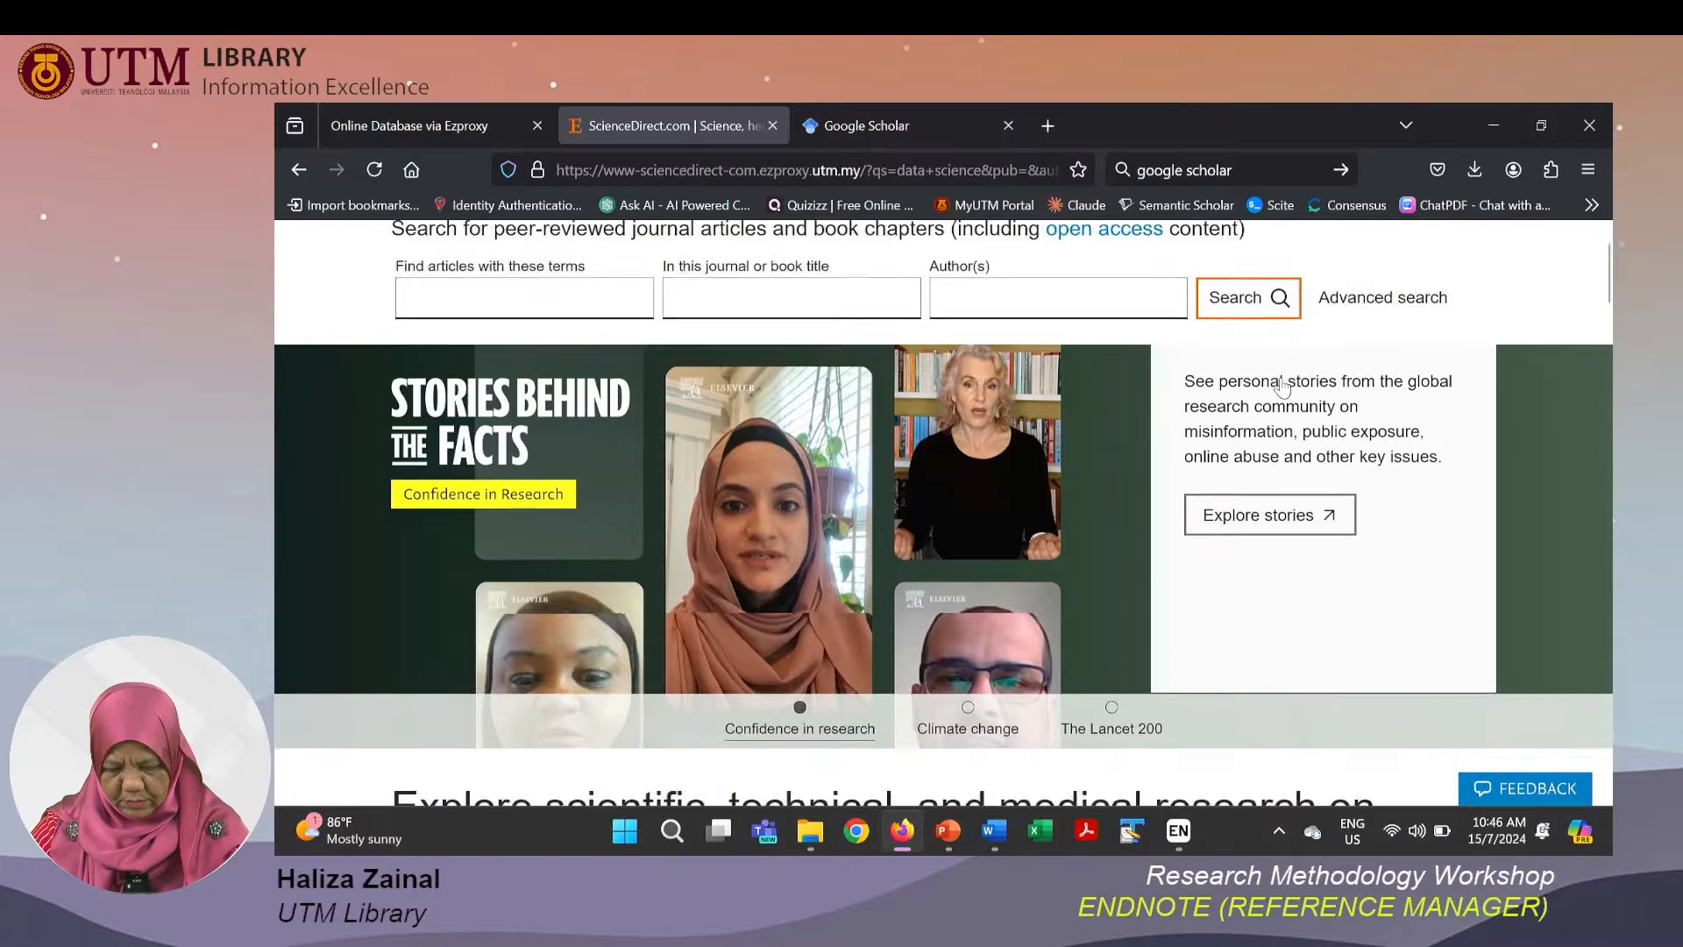
pyautogui.scroll(10, 1285, 386)
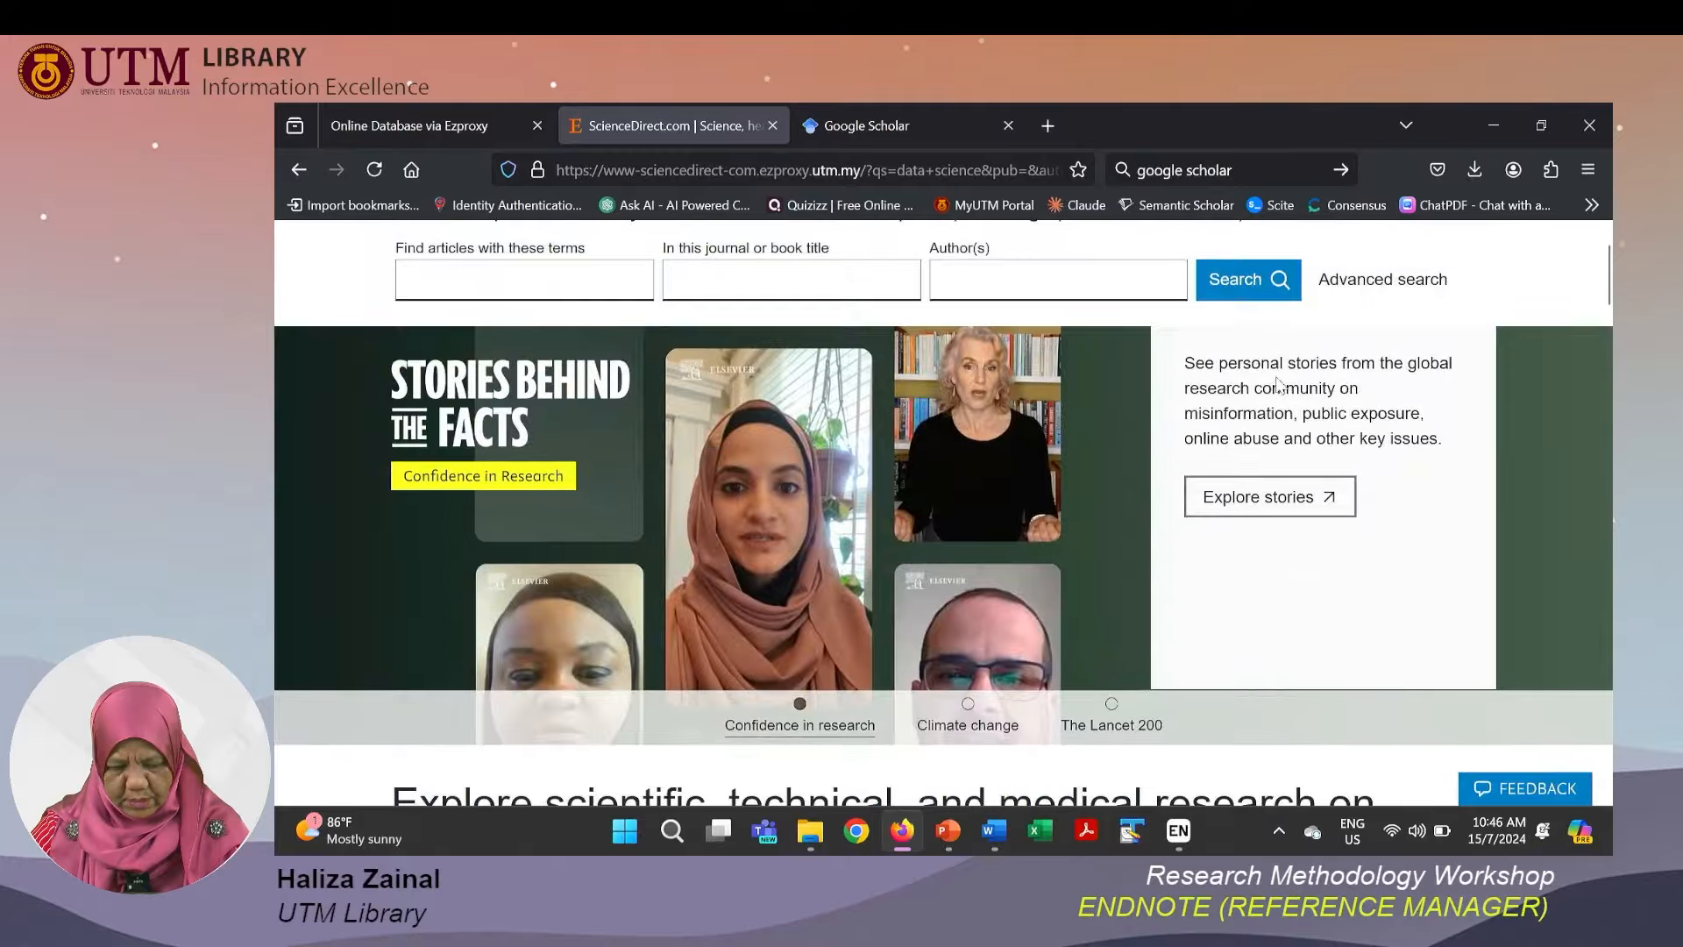
pyautogui.click(611, 286)
pyautogui.write('data')
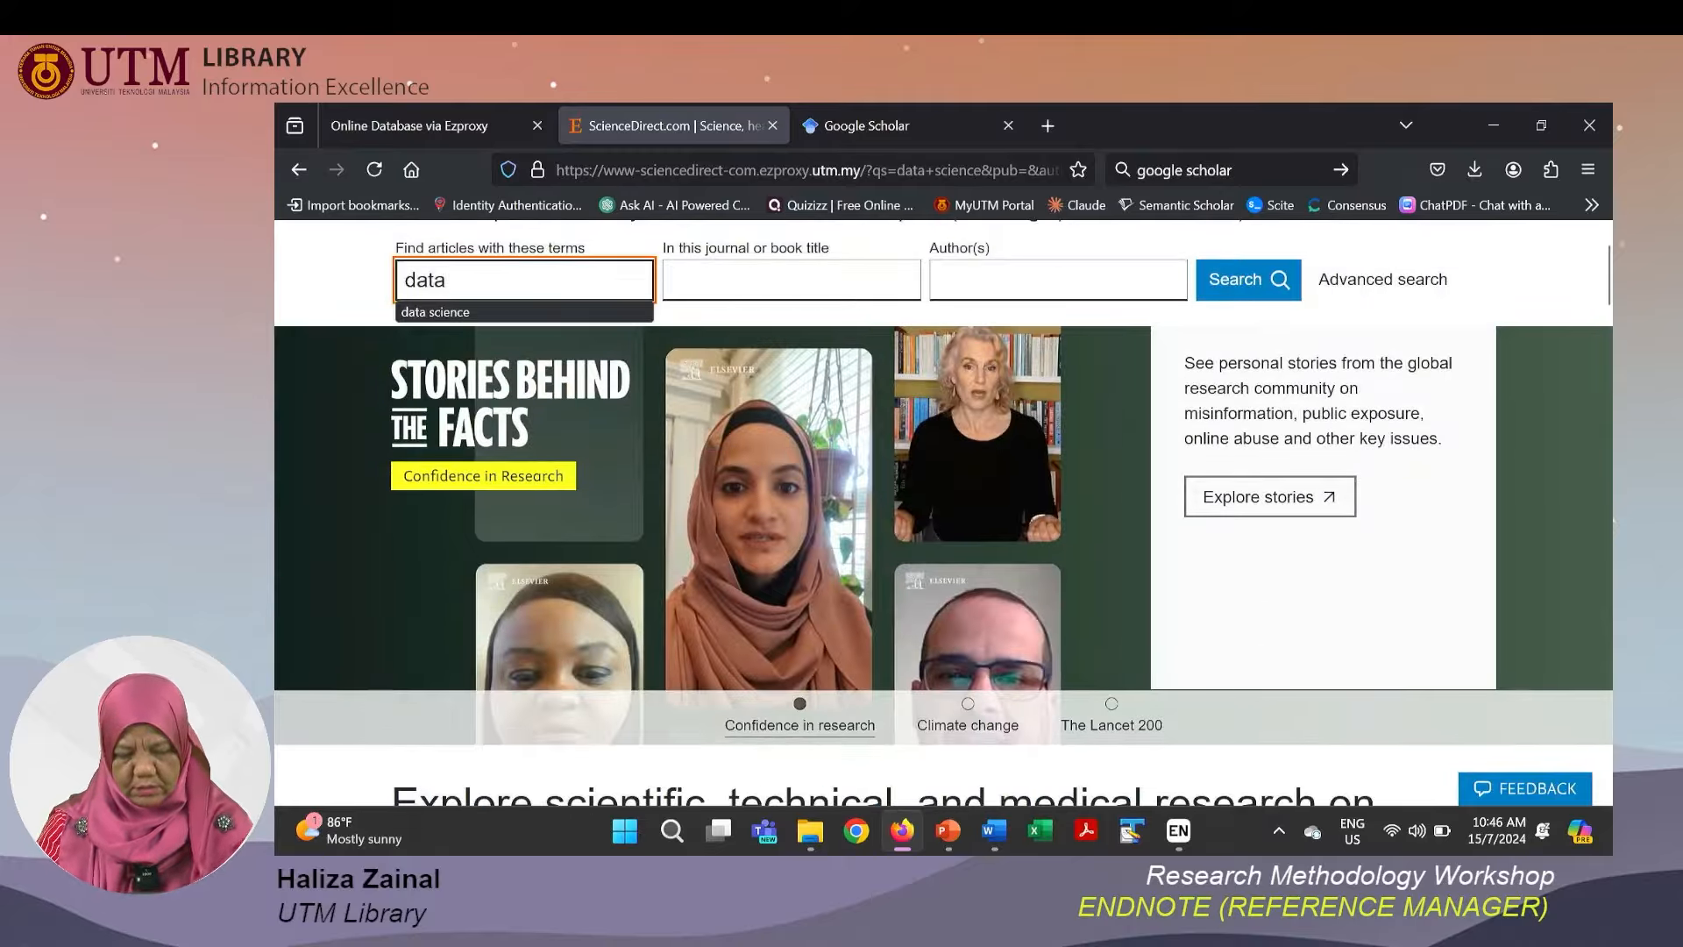
pyautogui.click(440, 315)
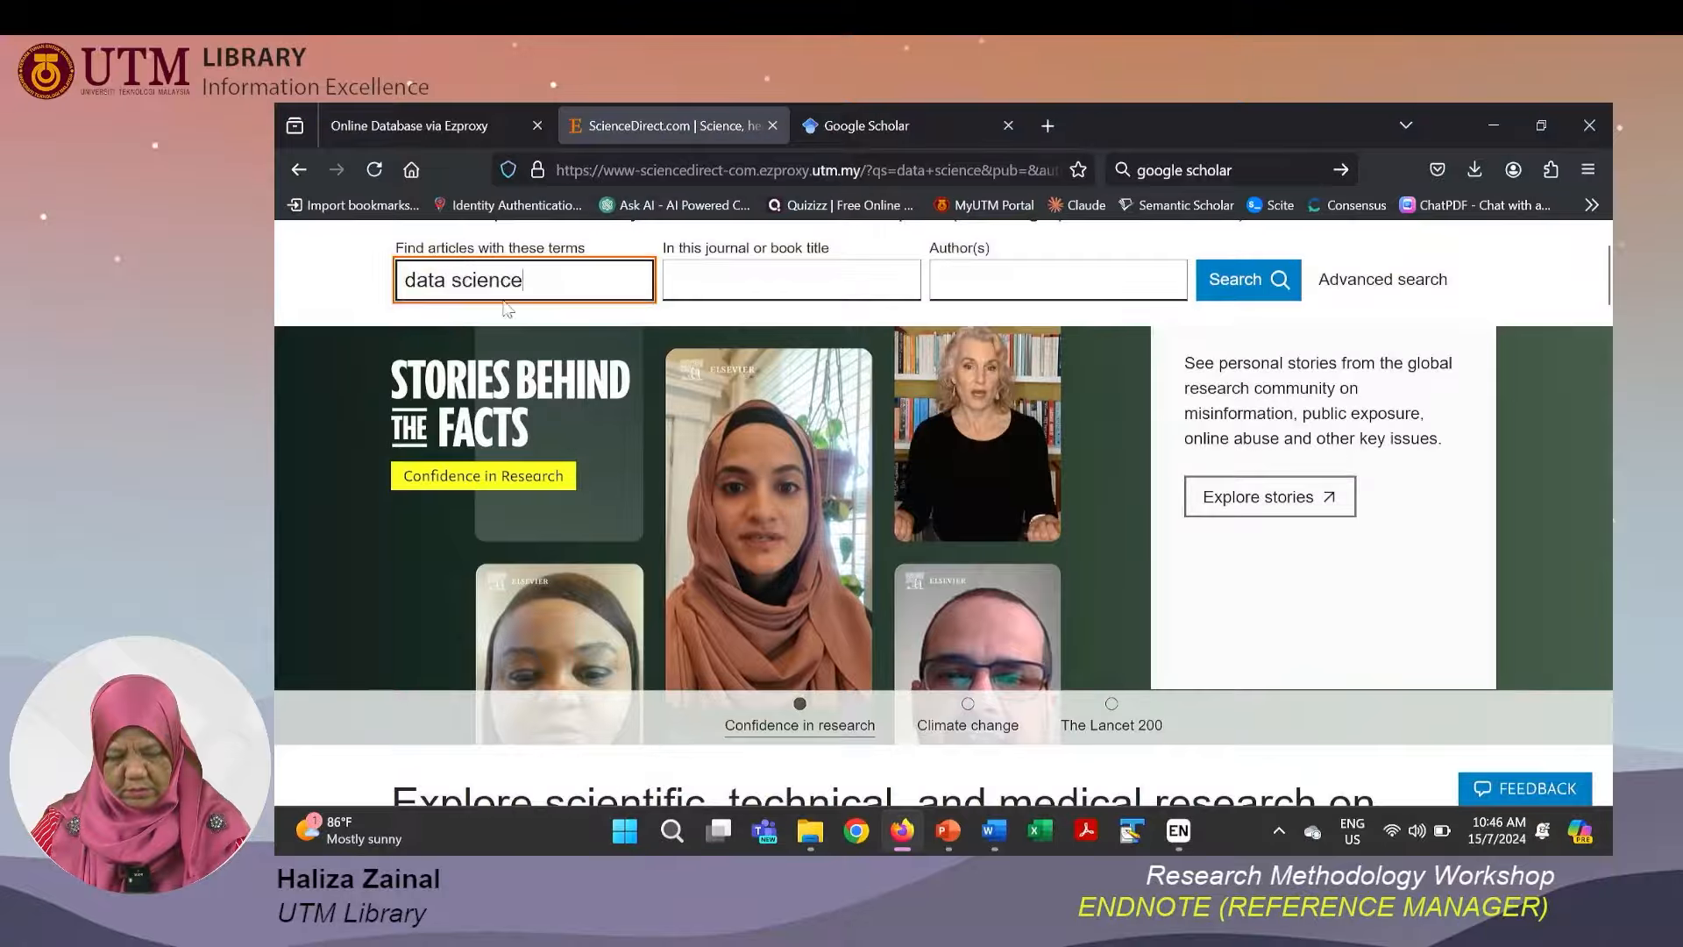
pyautogui.click(1255, 288)
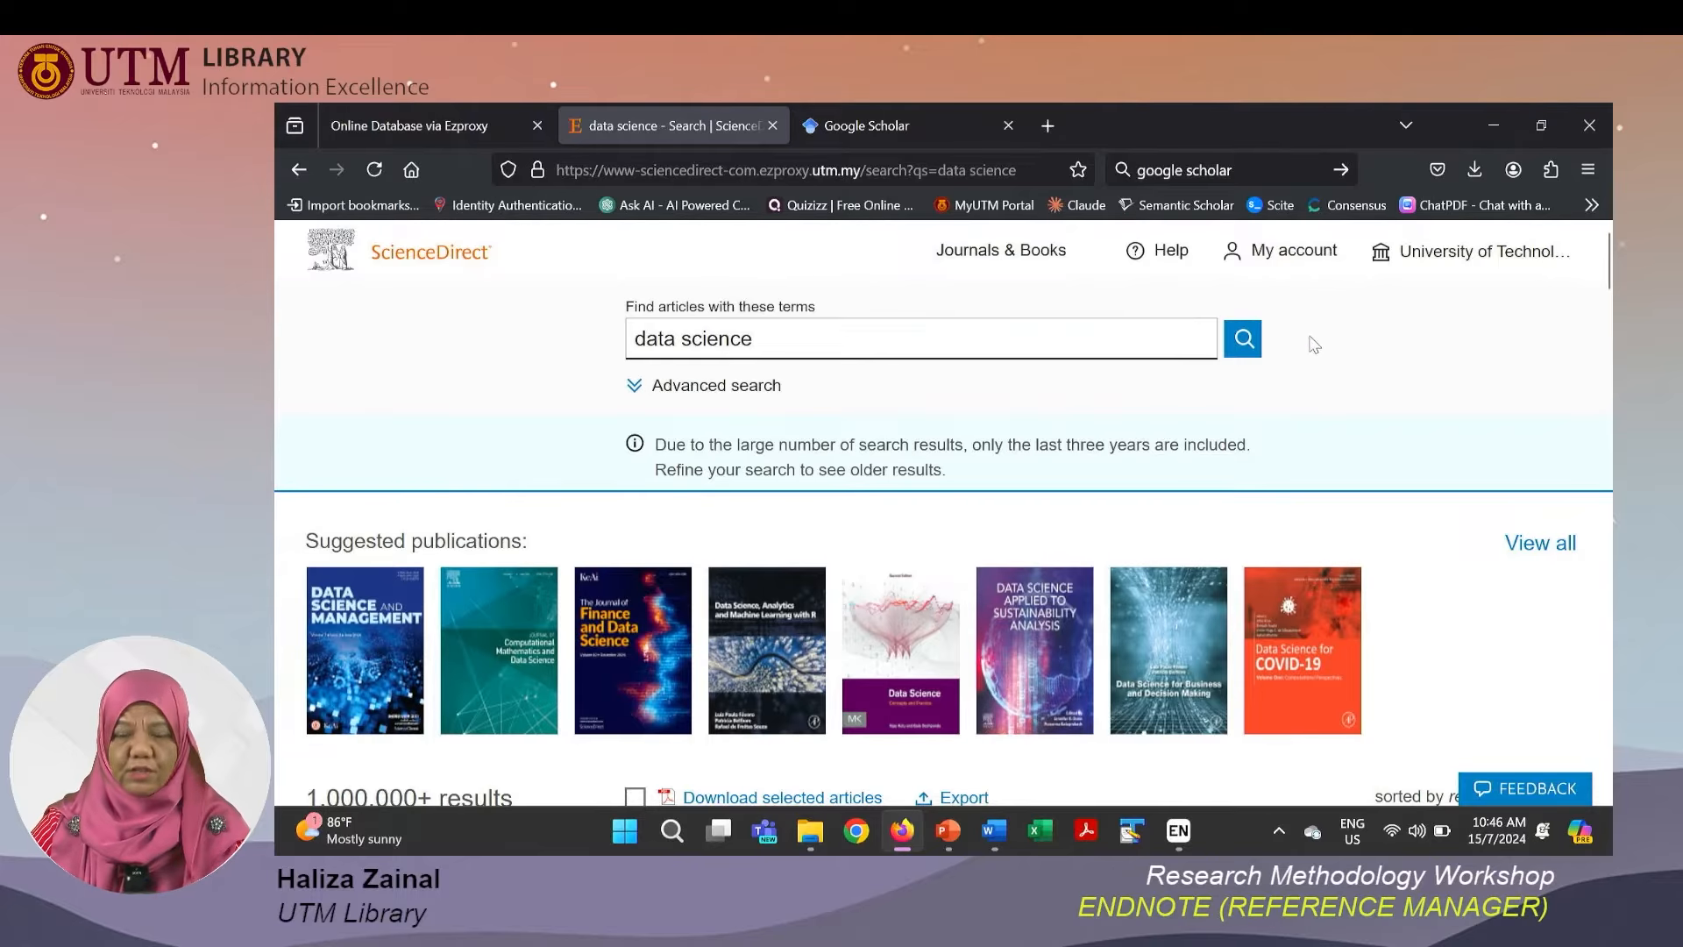
# Select the first five articles in the search results.
pyautogui.scroll(-3, 1341, 360)
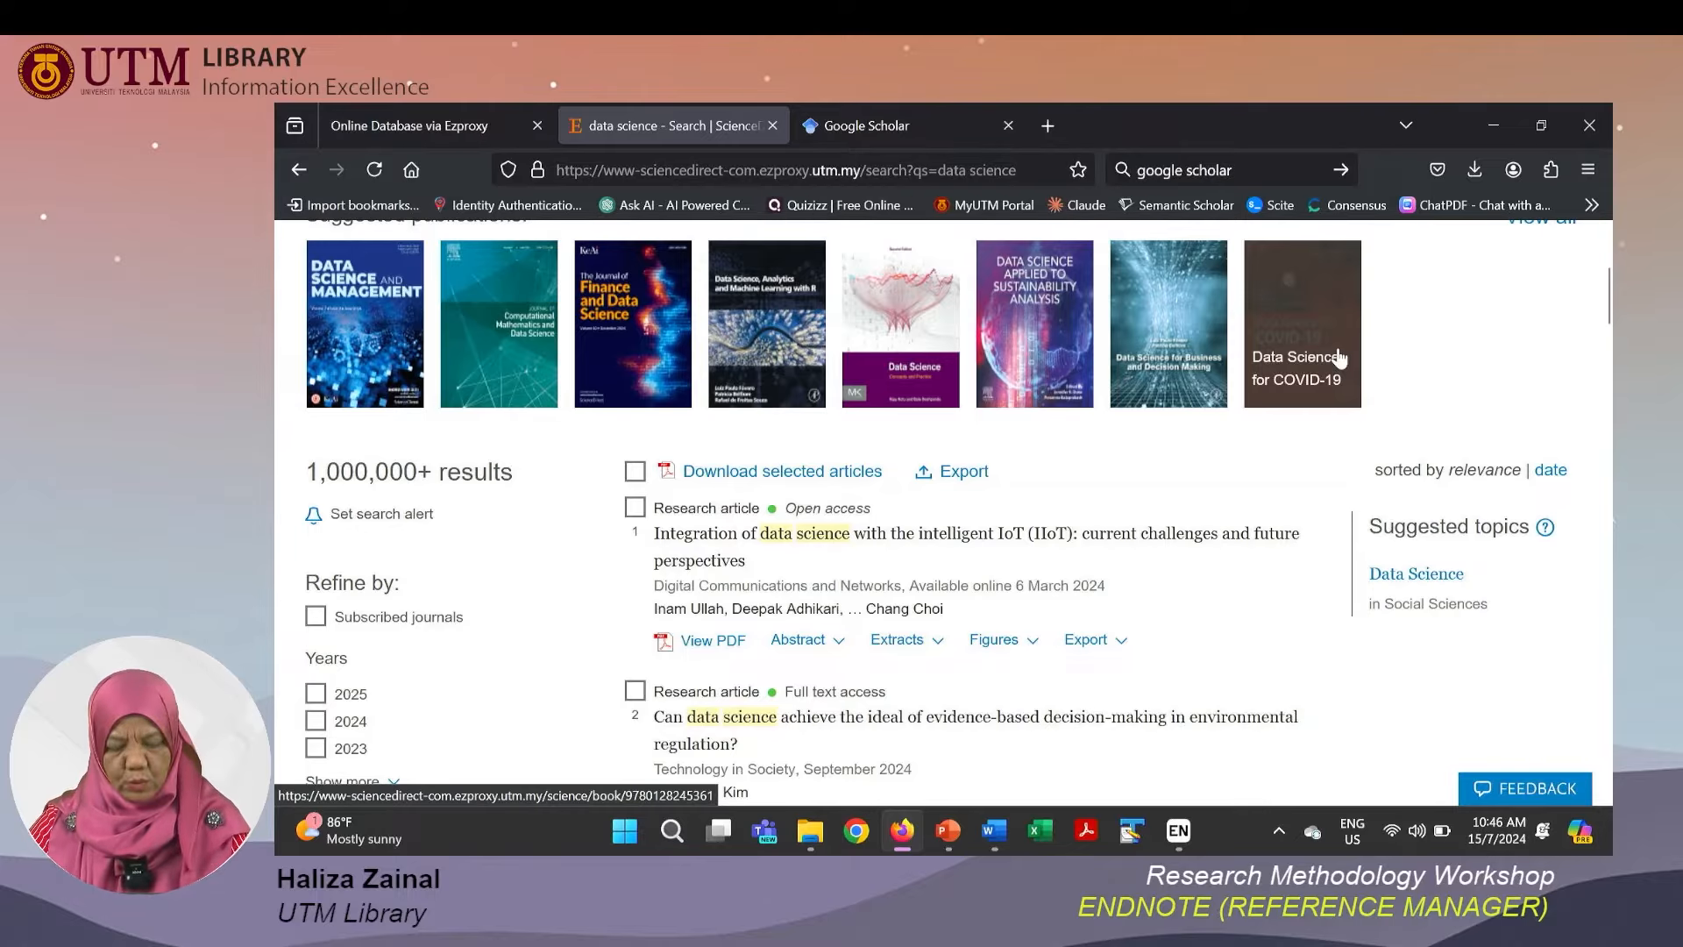
pyautogui.scroll(-1, 1336, 359)
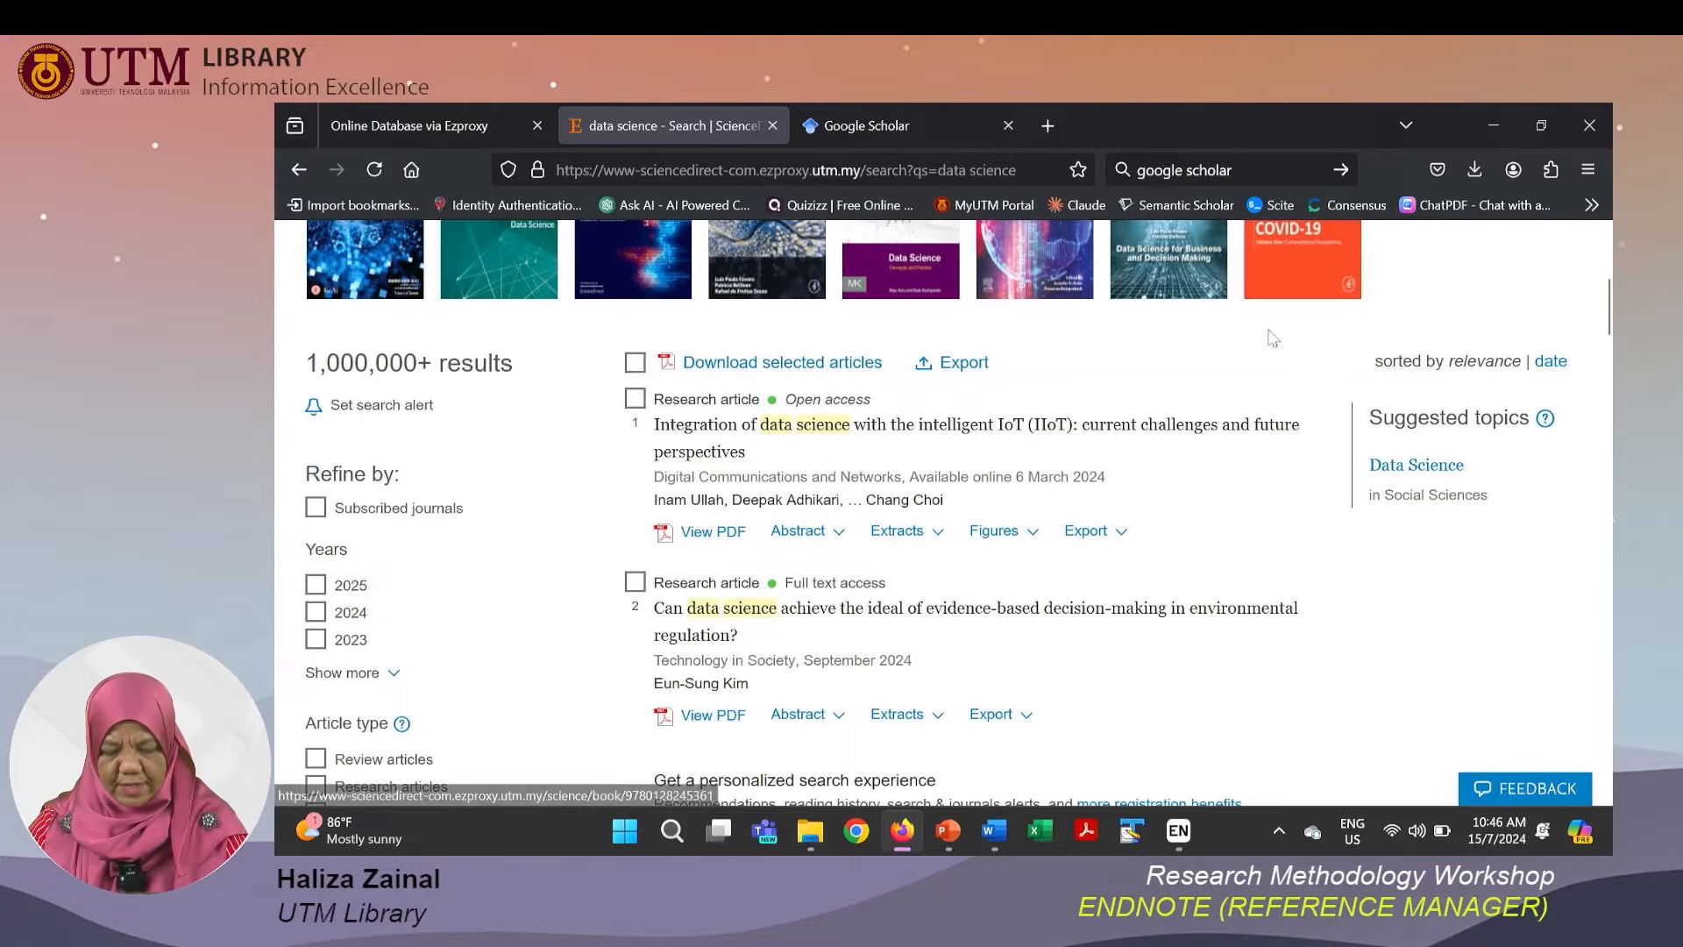
pyautogui.click(635, 400)
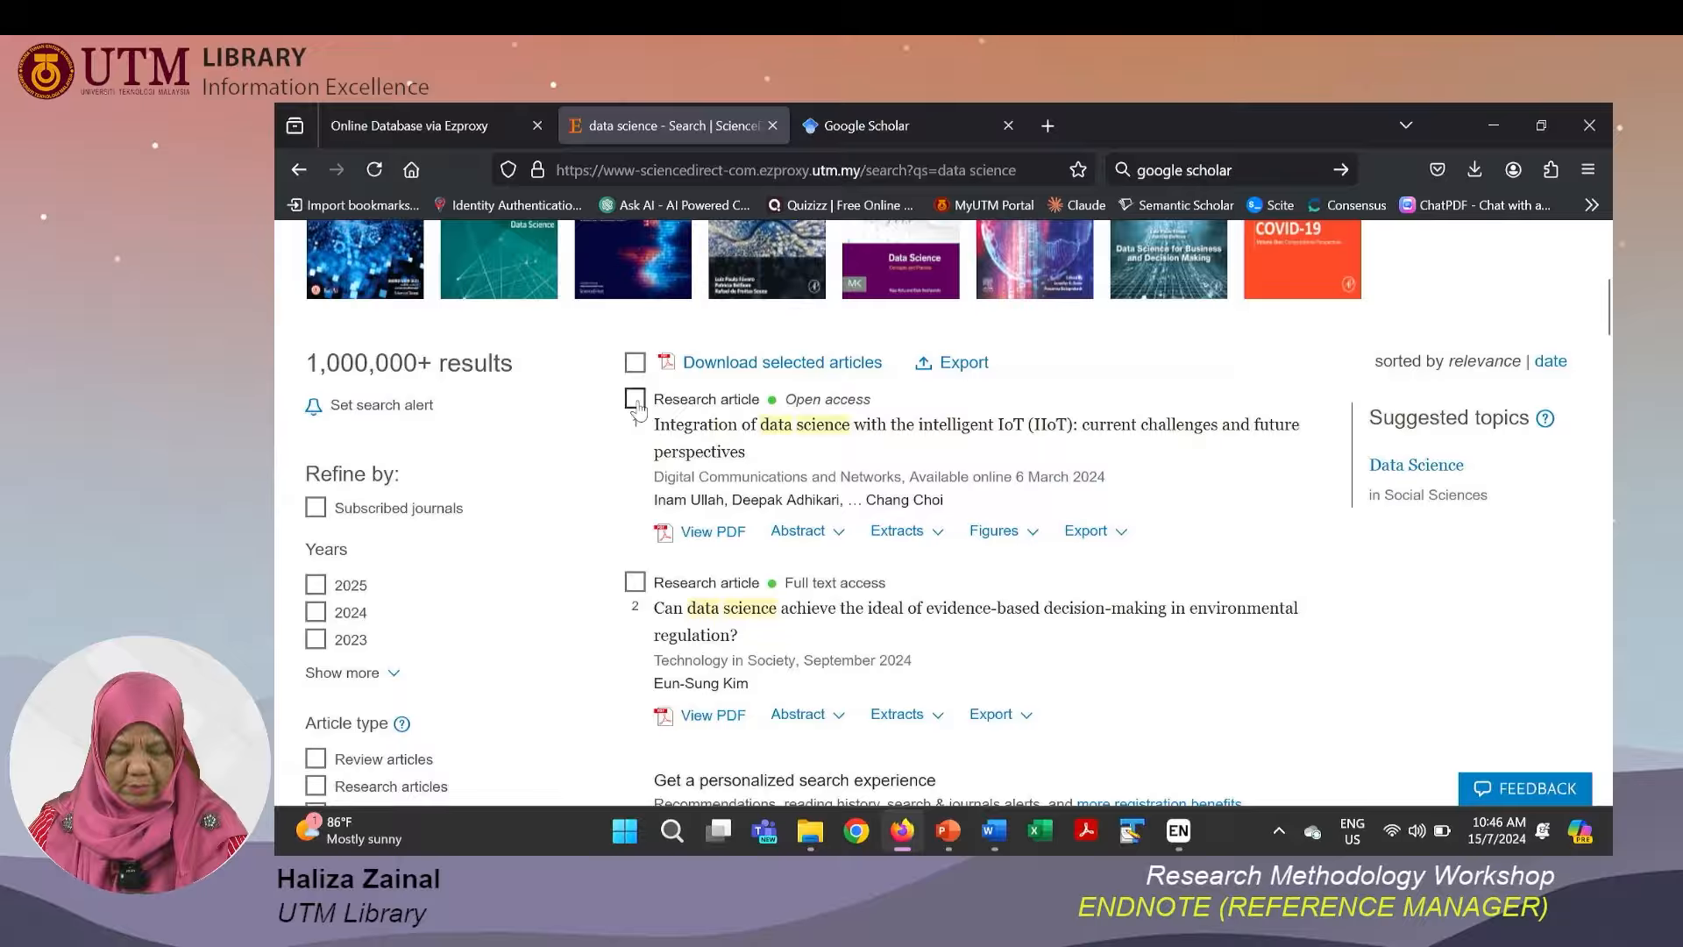
pyautogui.click(635, 582)
pyautogui.scroll(-3, 635, 584)
pyautogui.click(636, 587)
pyautogui.scroll(-3, 635, 589)
pyautogui.click(634, 422)
pyautogui.click(635, 586)
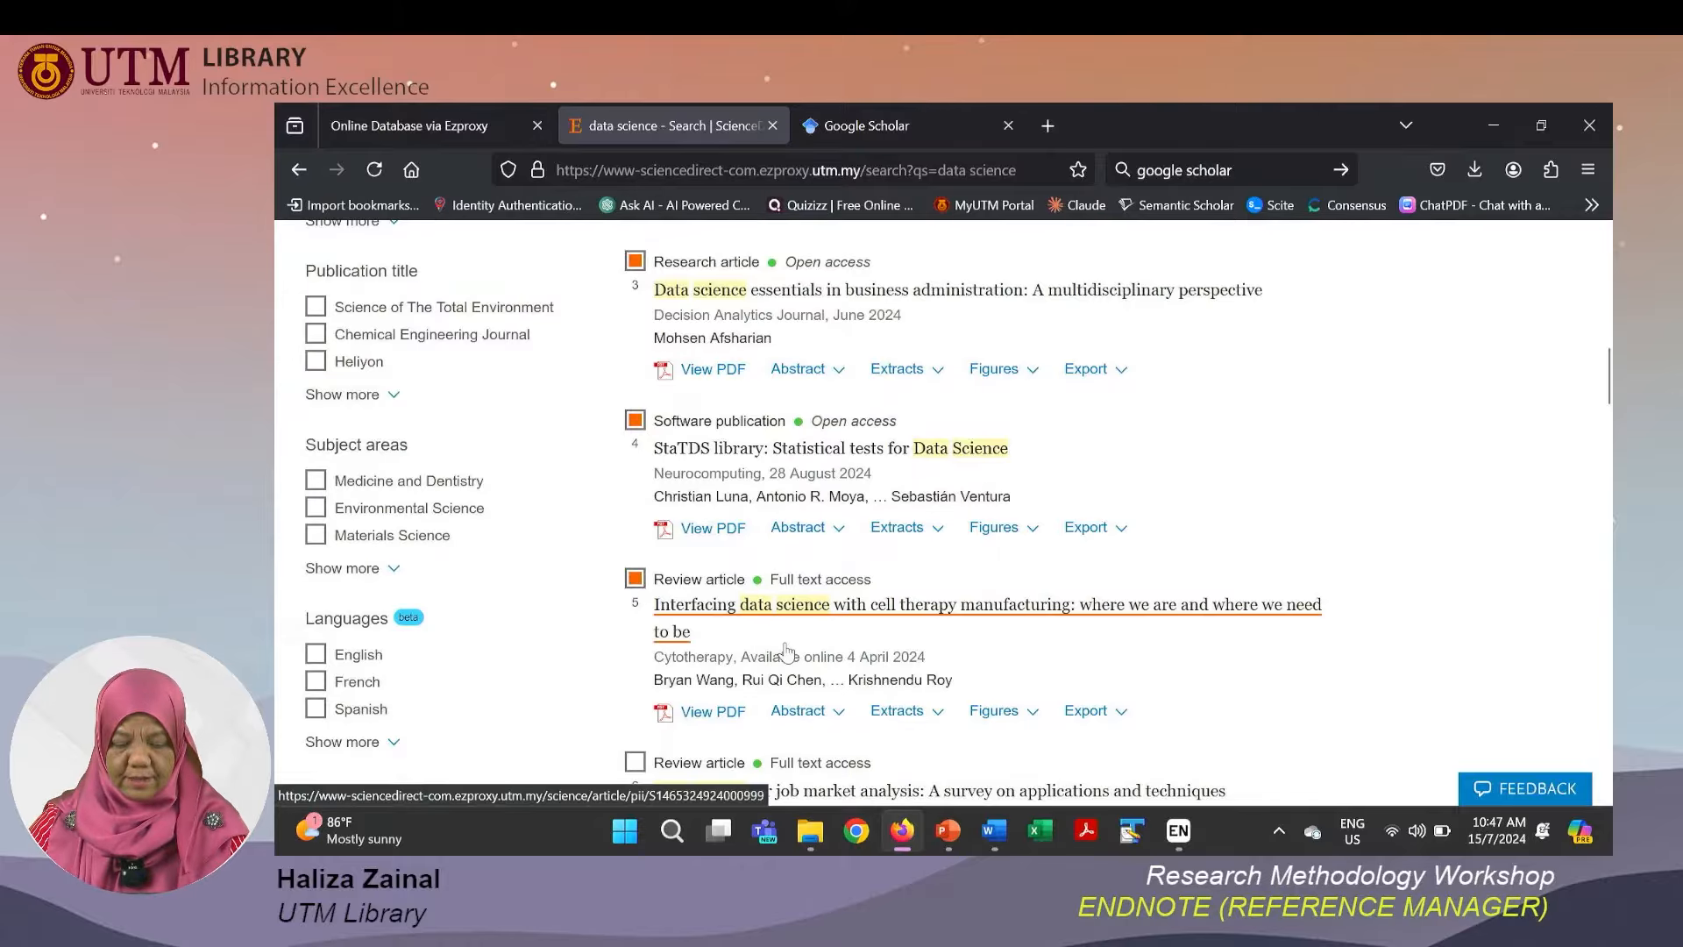
pyautogui.scroll(7, 786, 649)
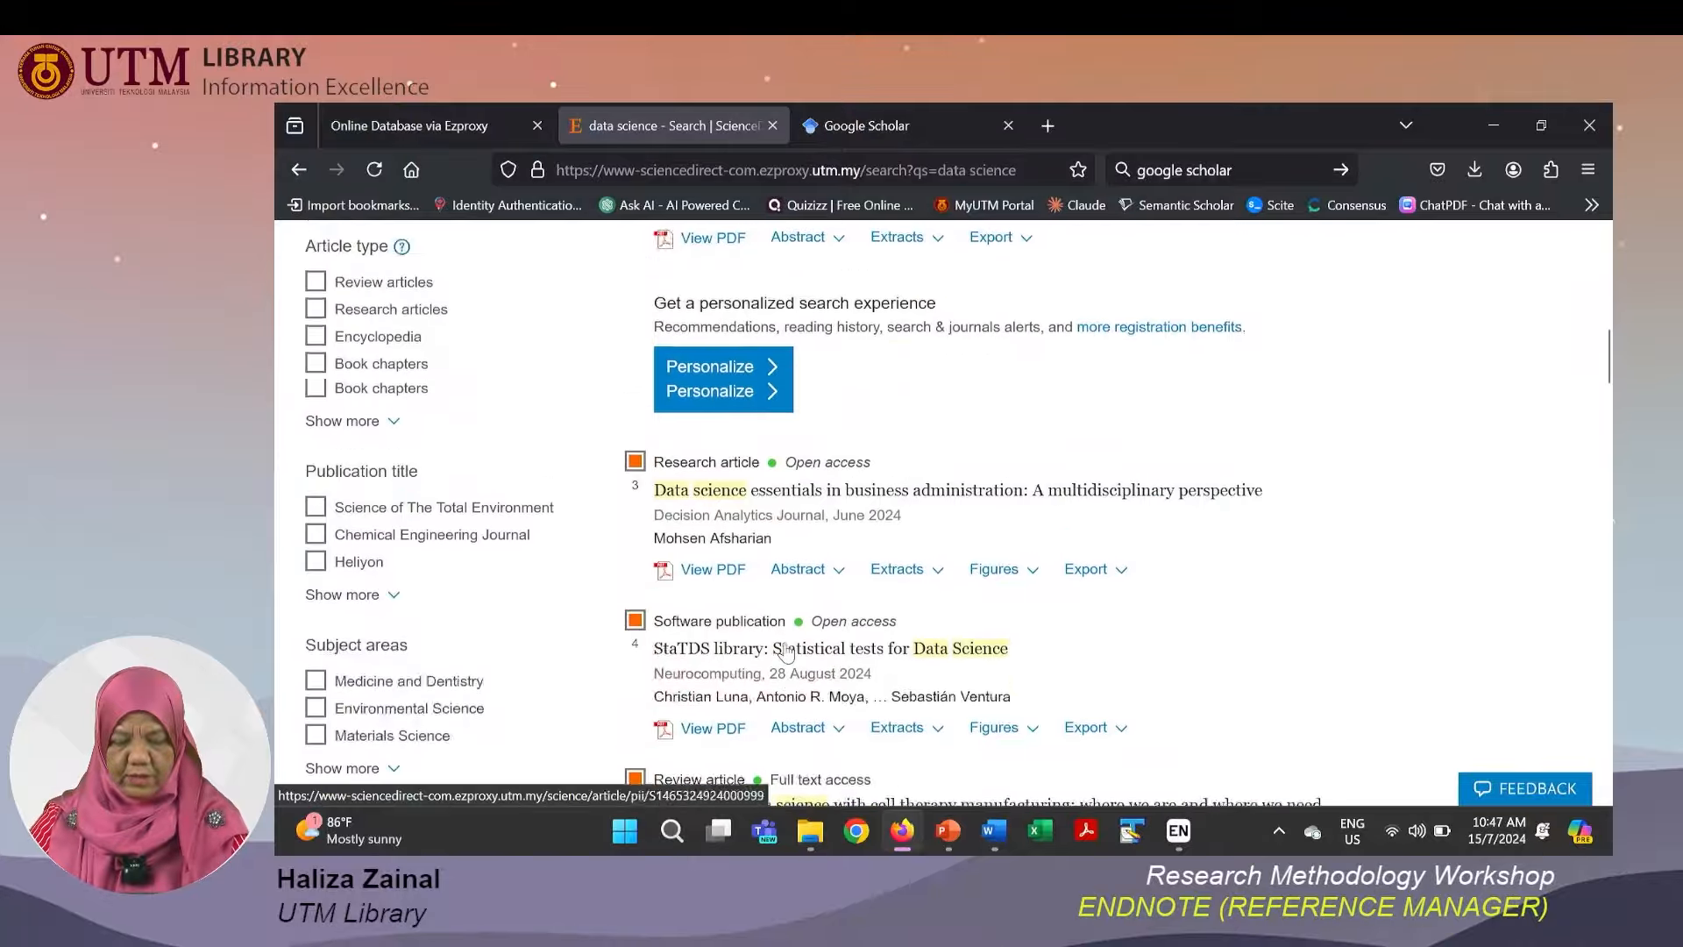
pyautogui.scroll(3, 930, 584)
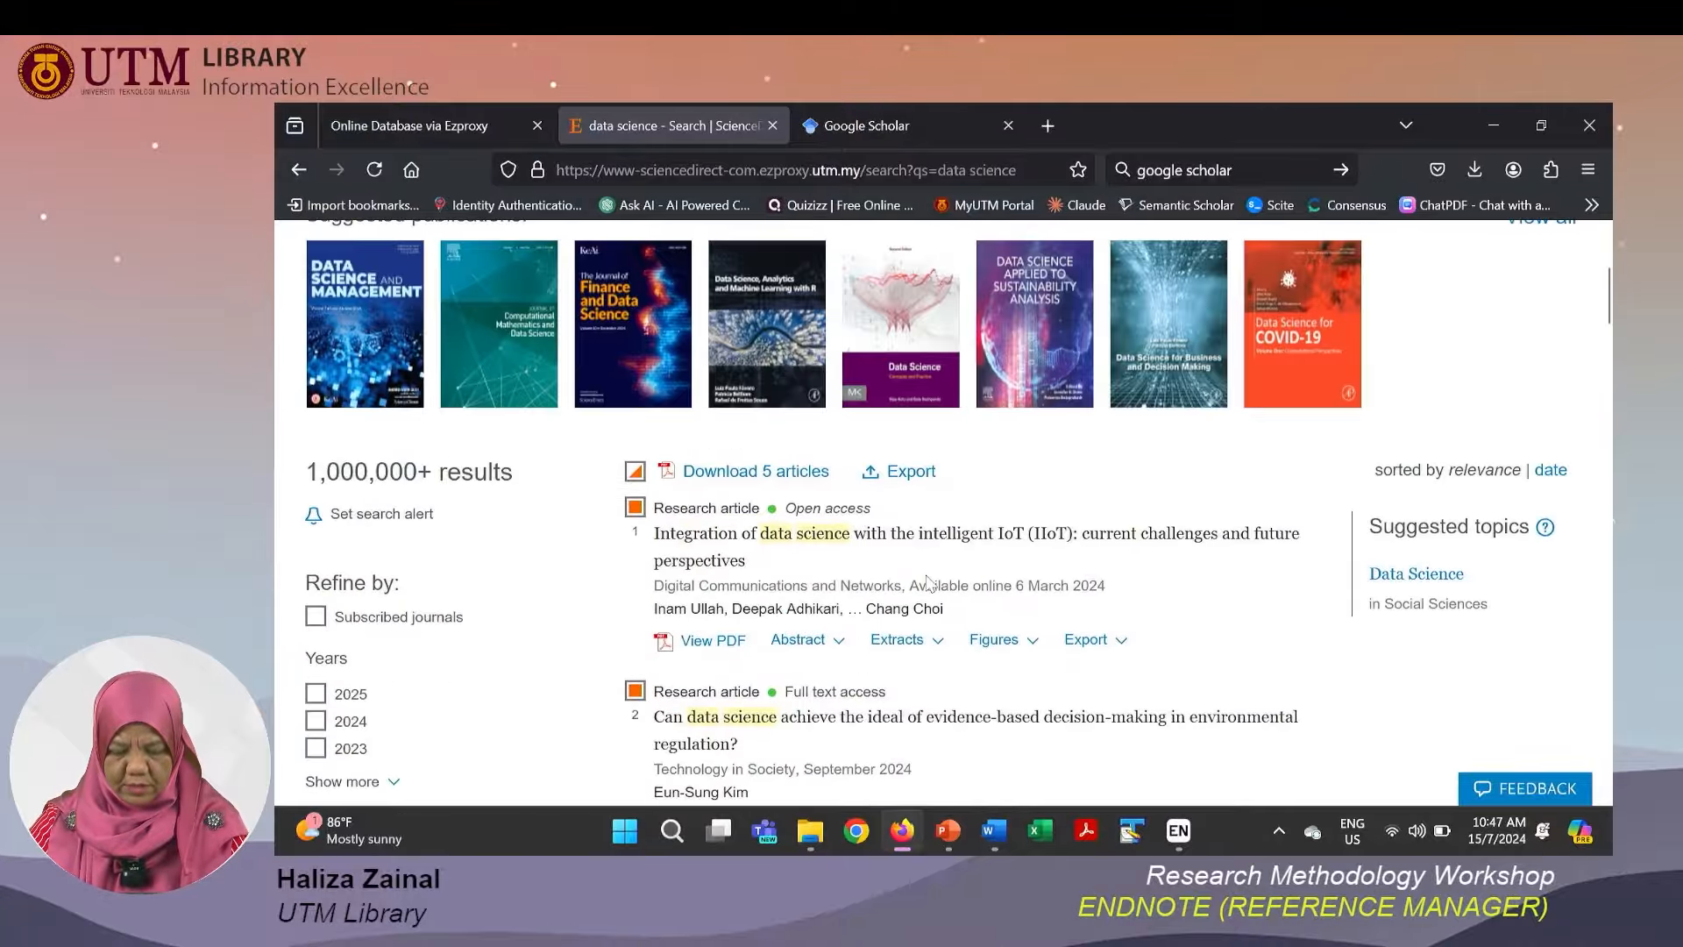
# Export the five selected citations to RIS and switch to the EndNote 21 library to view them.
pyautogui.click(911, 473)
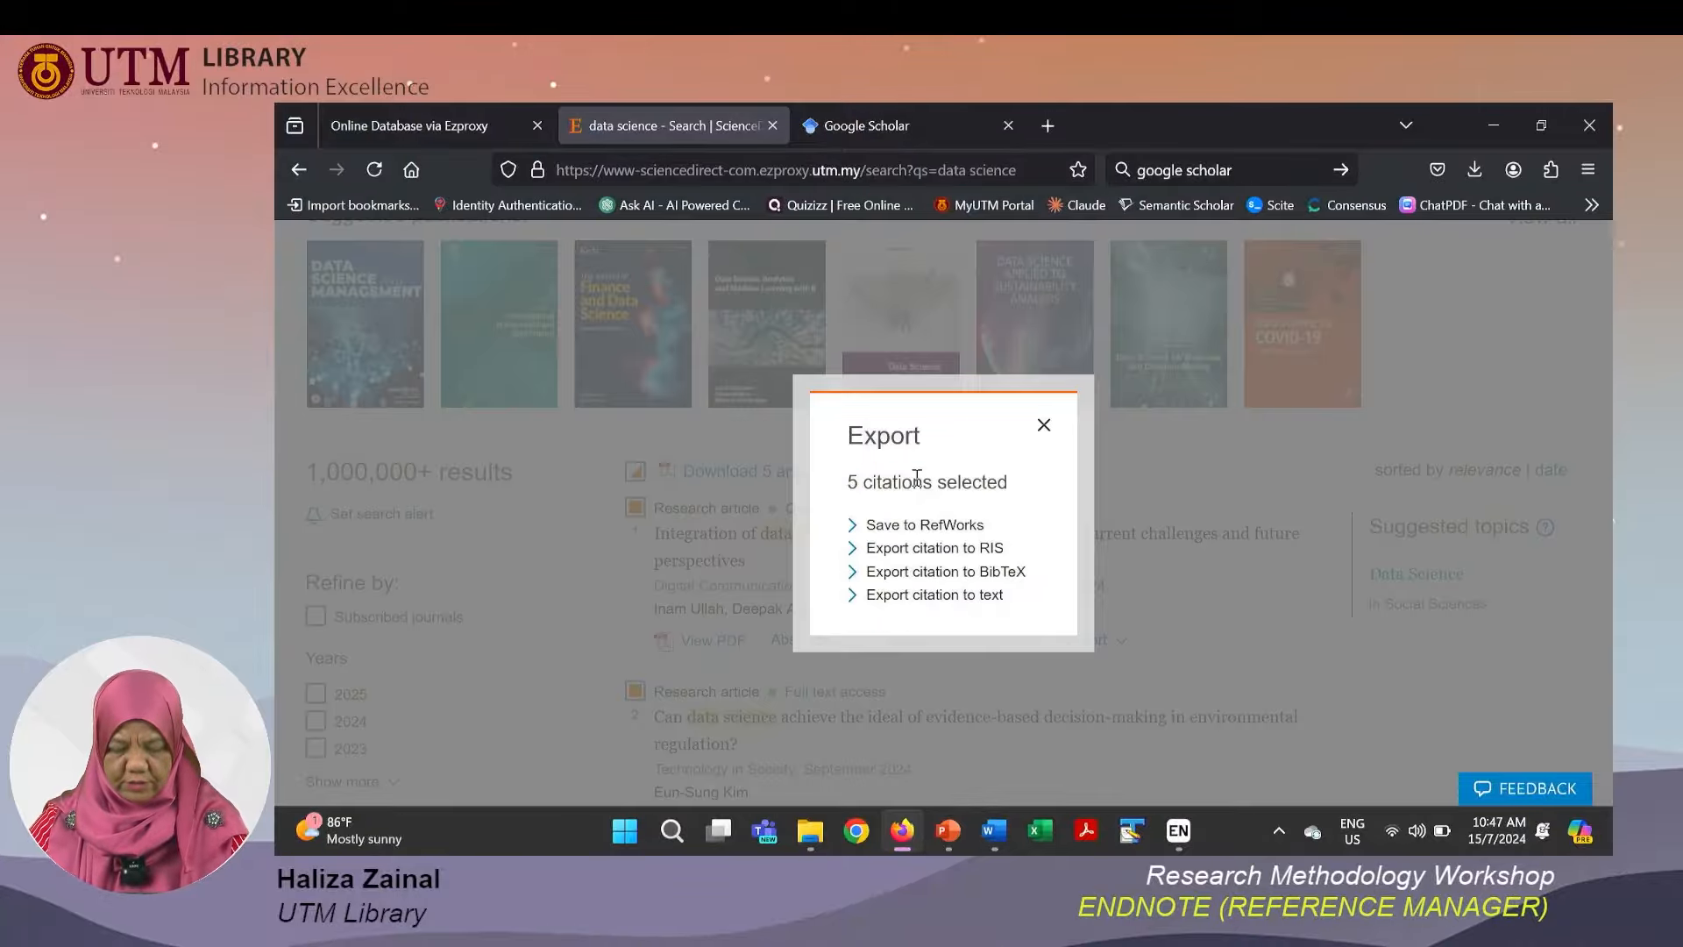
pyautogui.click(925, 549)
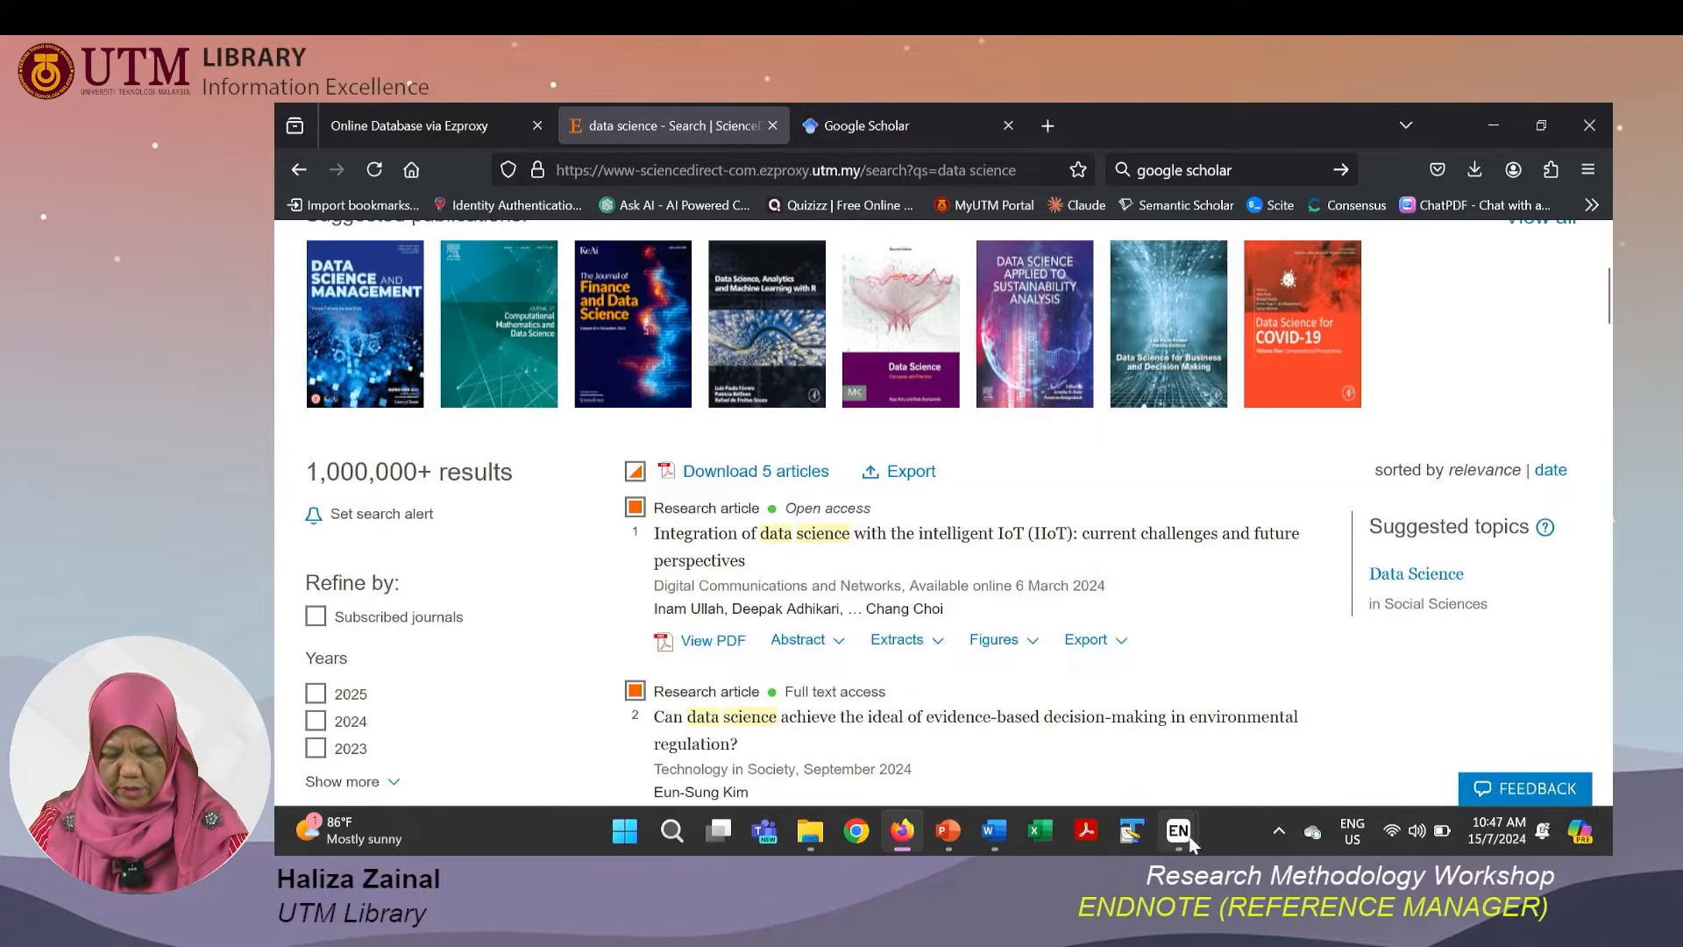
pyautogui.moveTo(1190, 843)
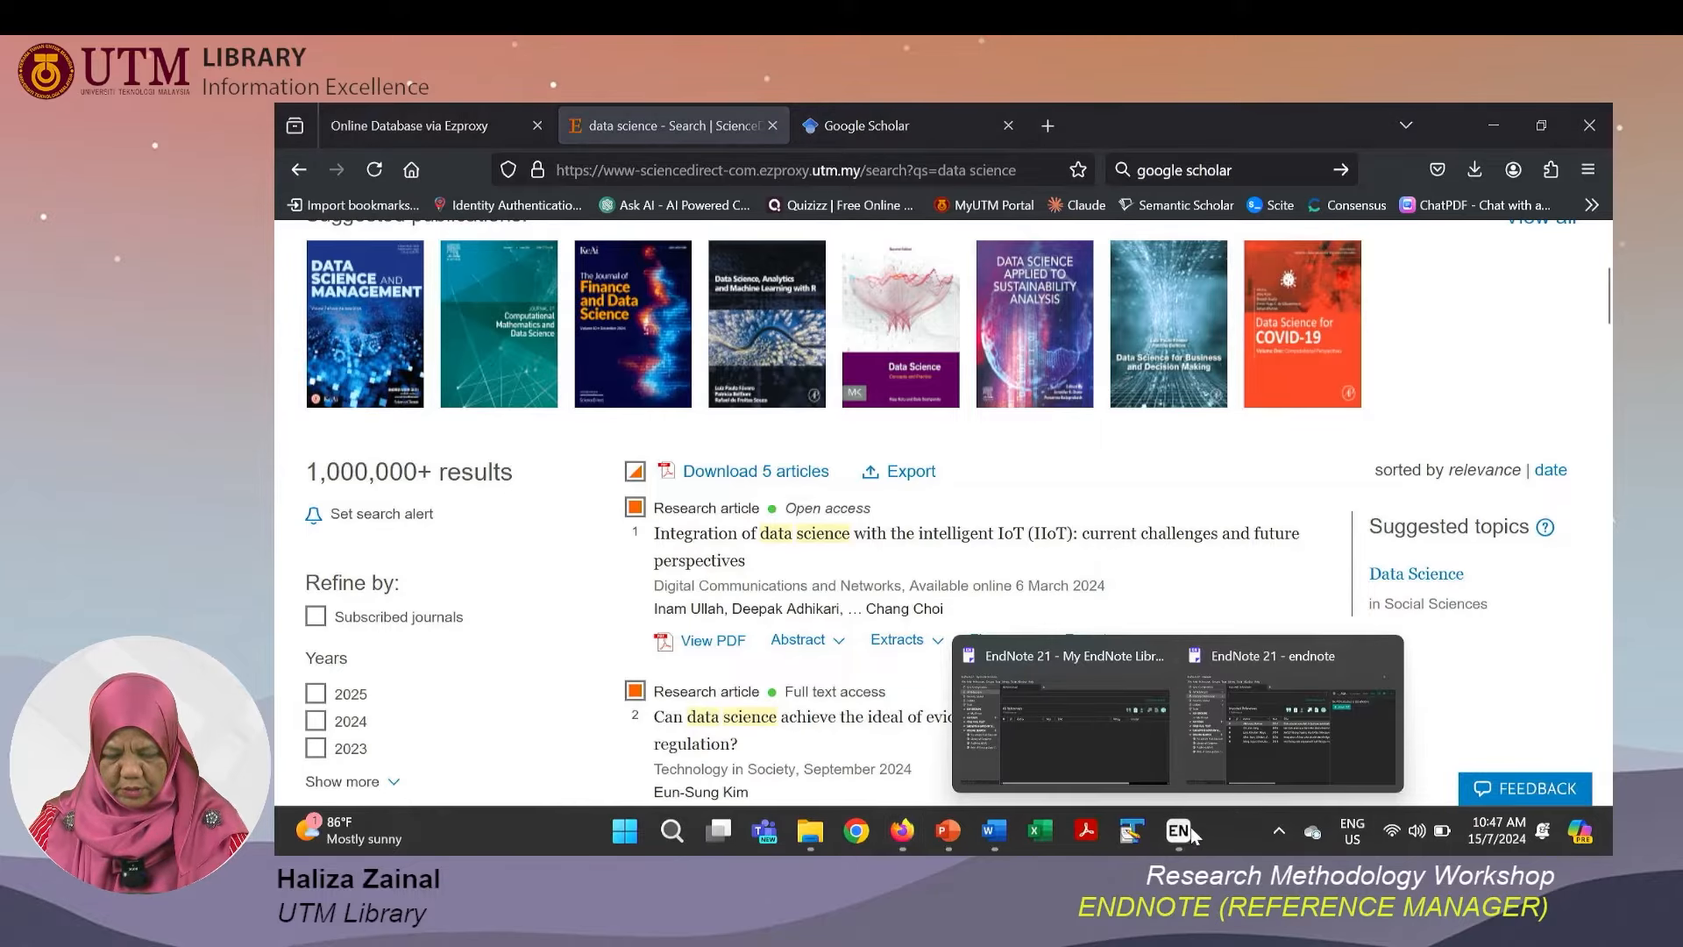
pyautogui.click(1240, 721)
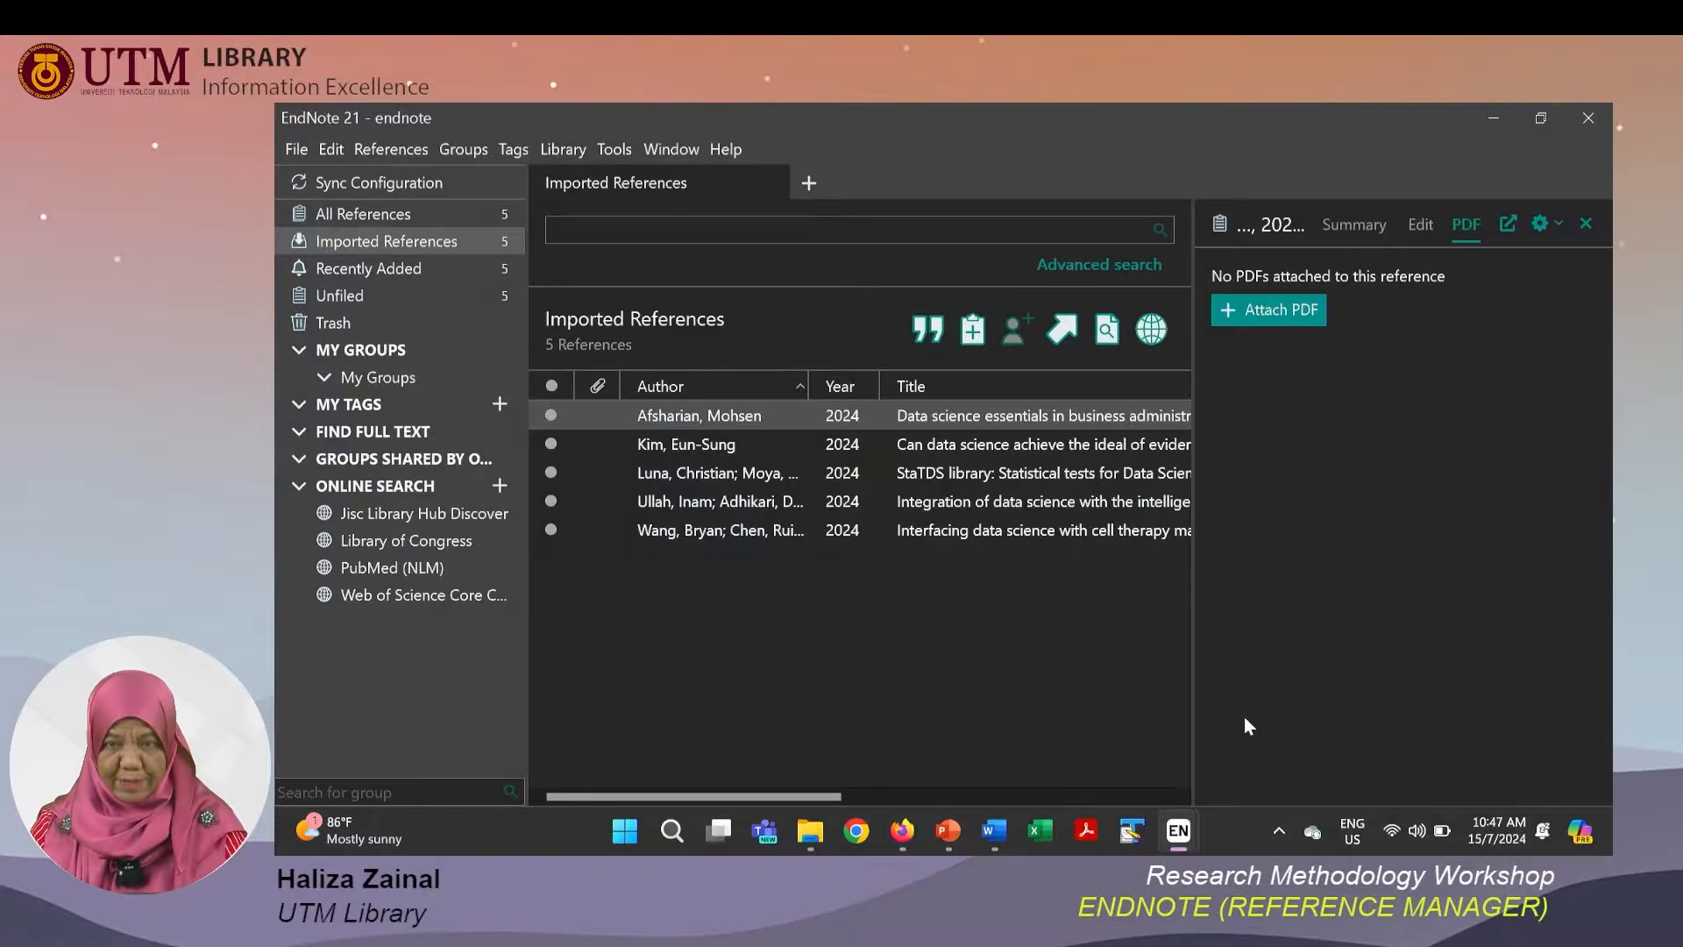
# Switch to the PowerPoint slide show and advance two slides.
pyautogui.hotkey('alt', 'Tab')
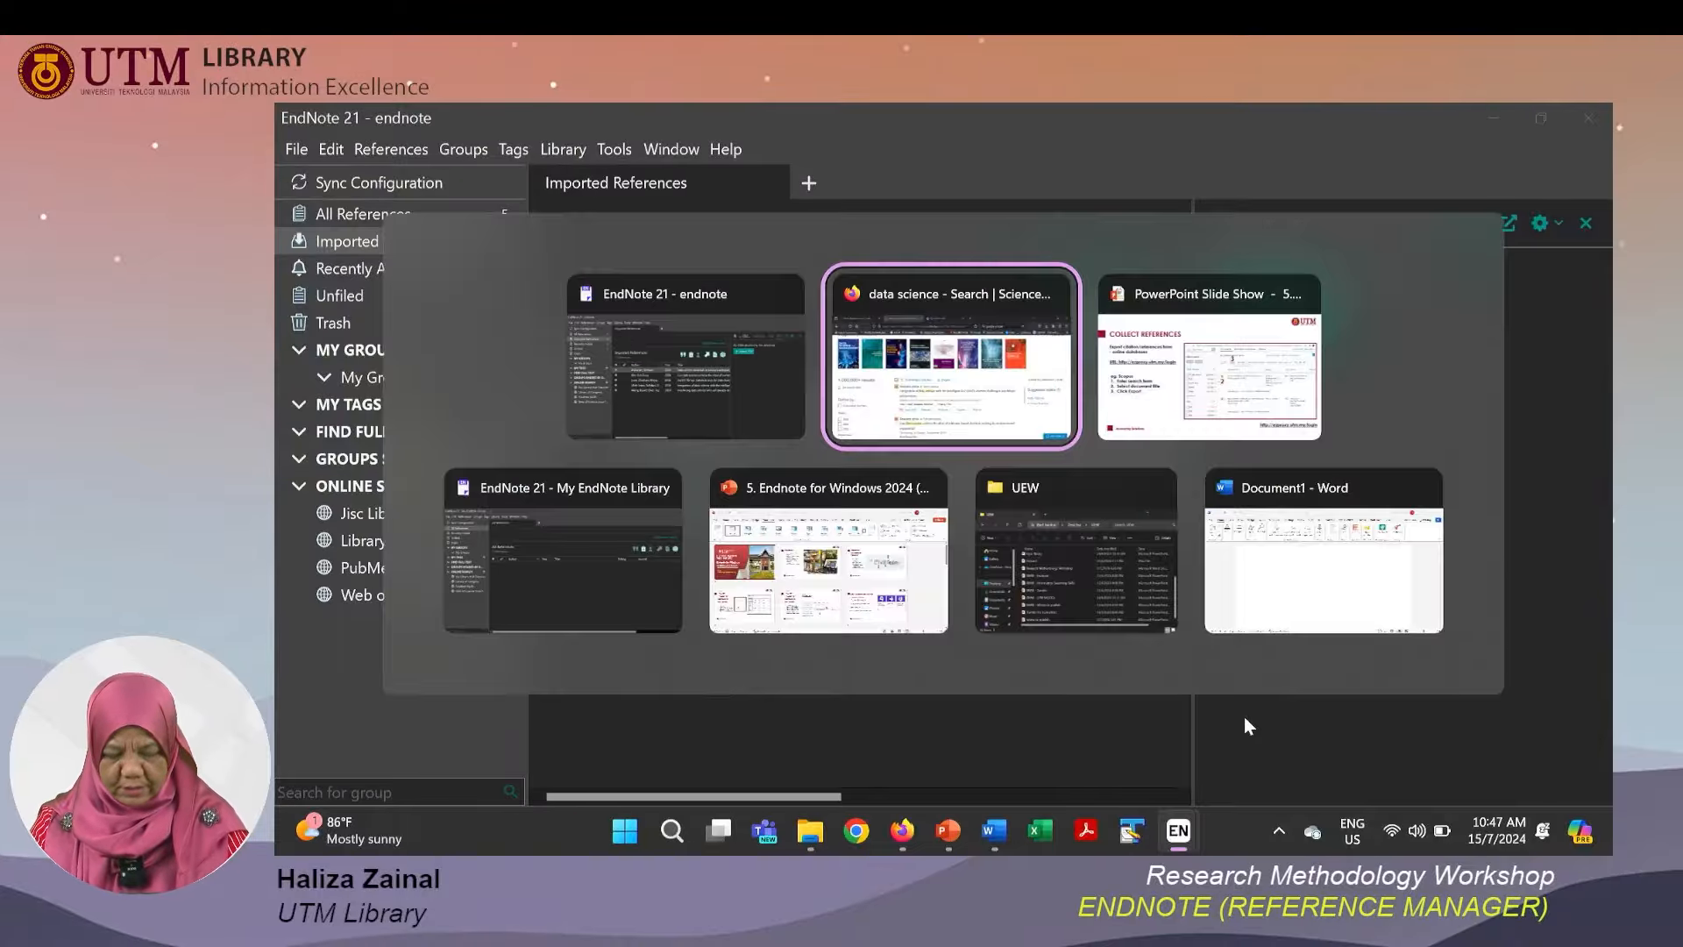
pyautogui.hotkey('alt', 'Tab')
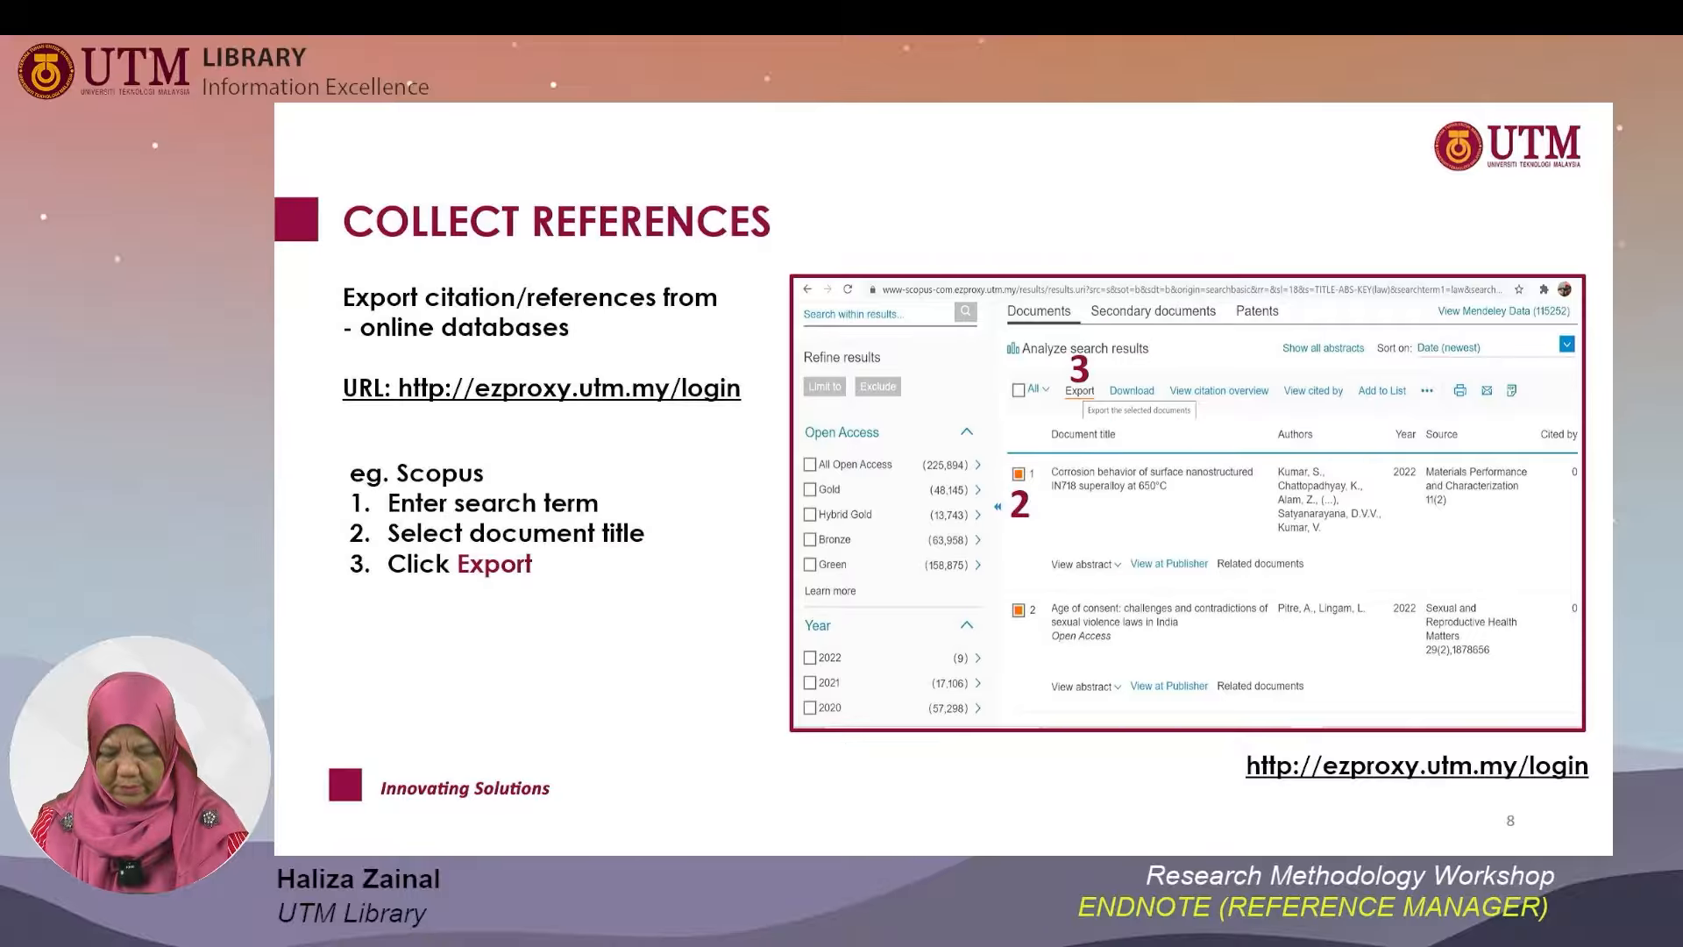
pyautogui.press('Right')
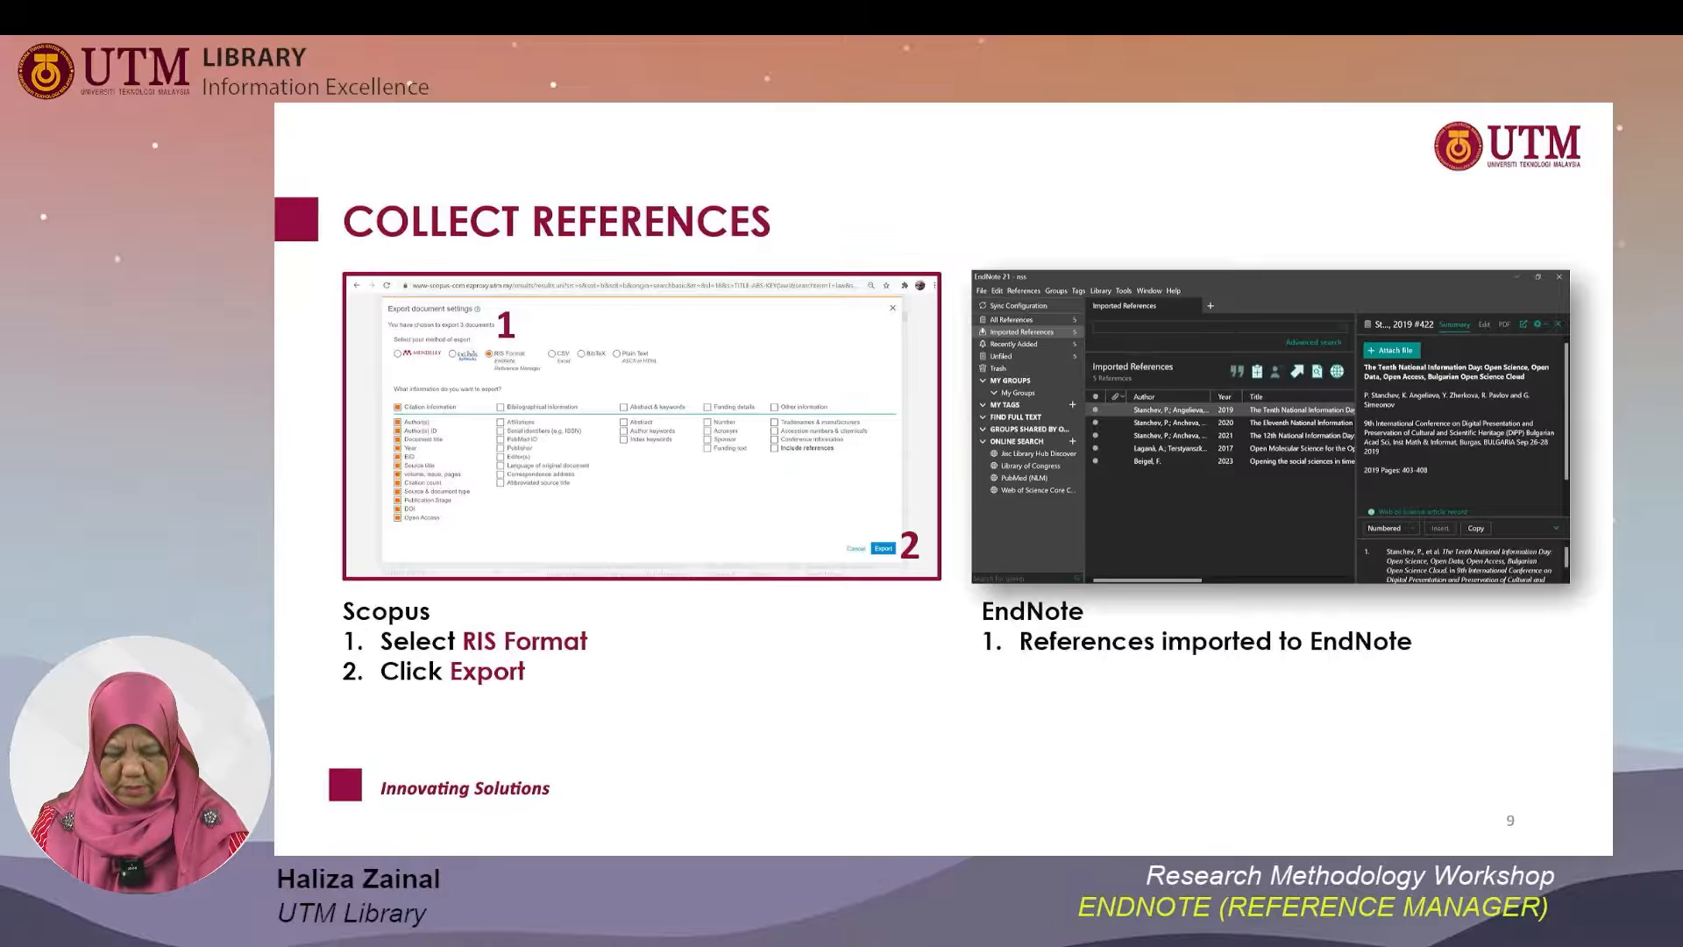
pyautogui.press('Right')
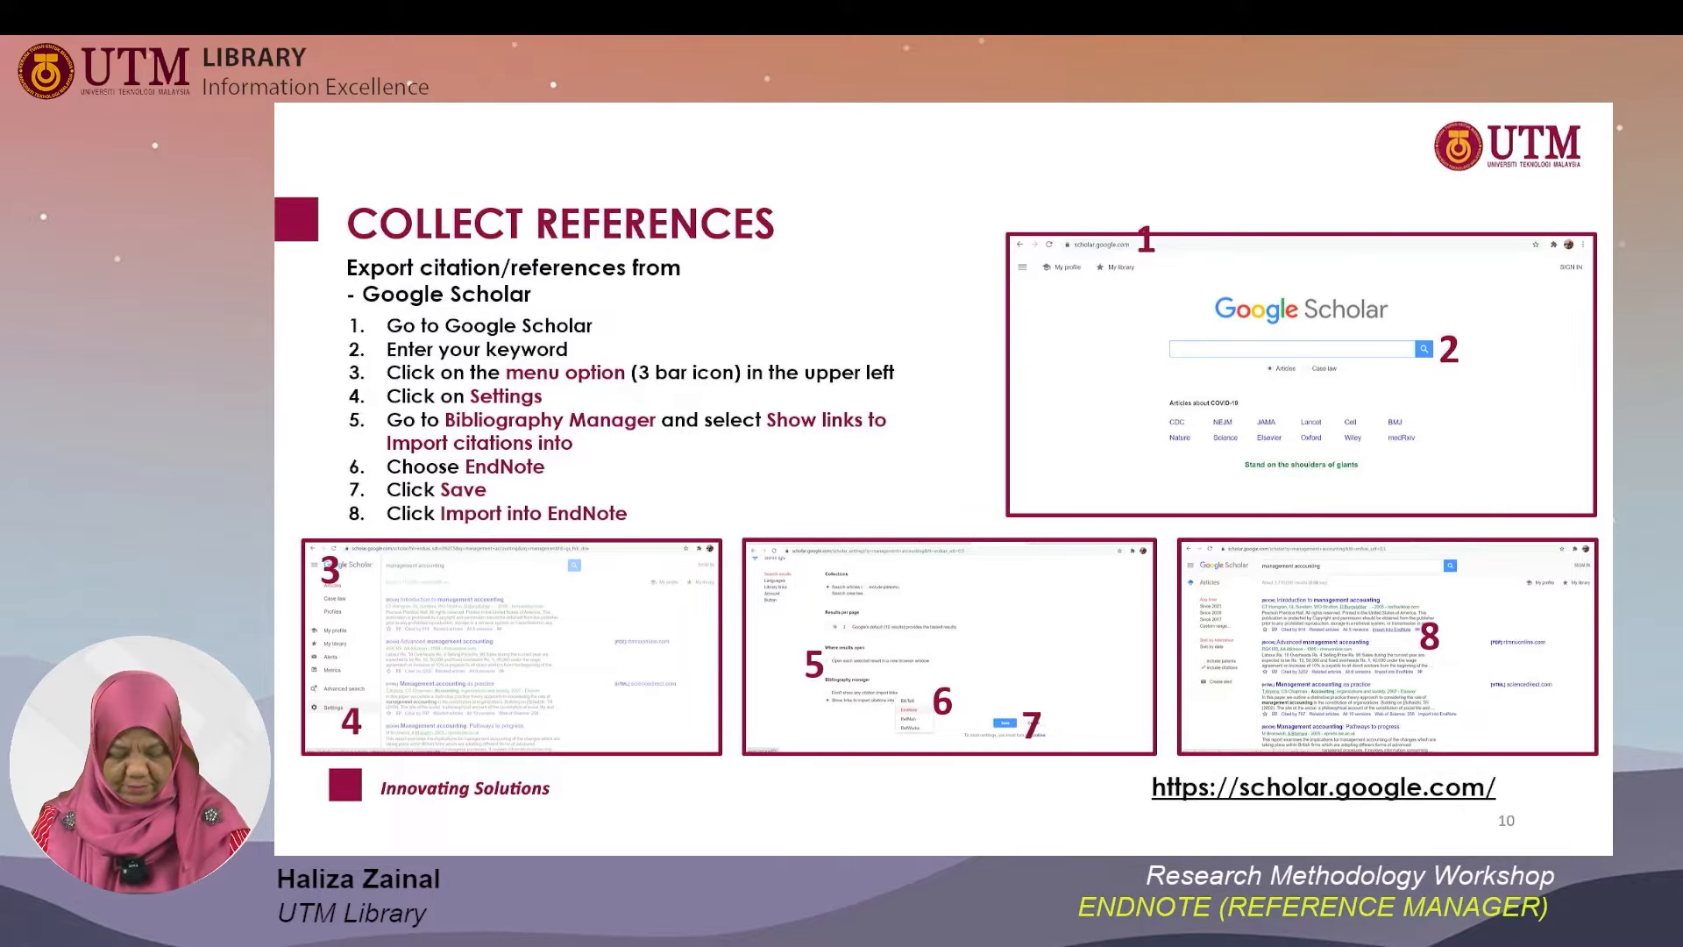
# Switch to the browser's Google Scholar tab and search for data science for business, picking the suggested completion.
pyautogui.hotkey('alt', 'Tab')
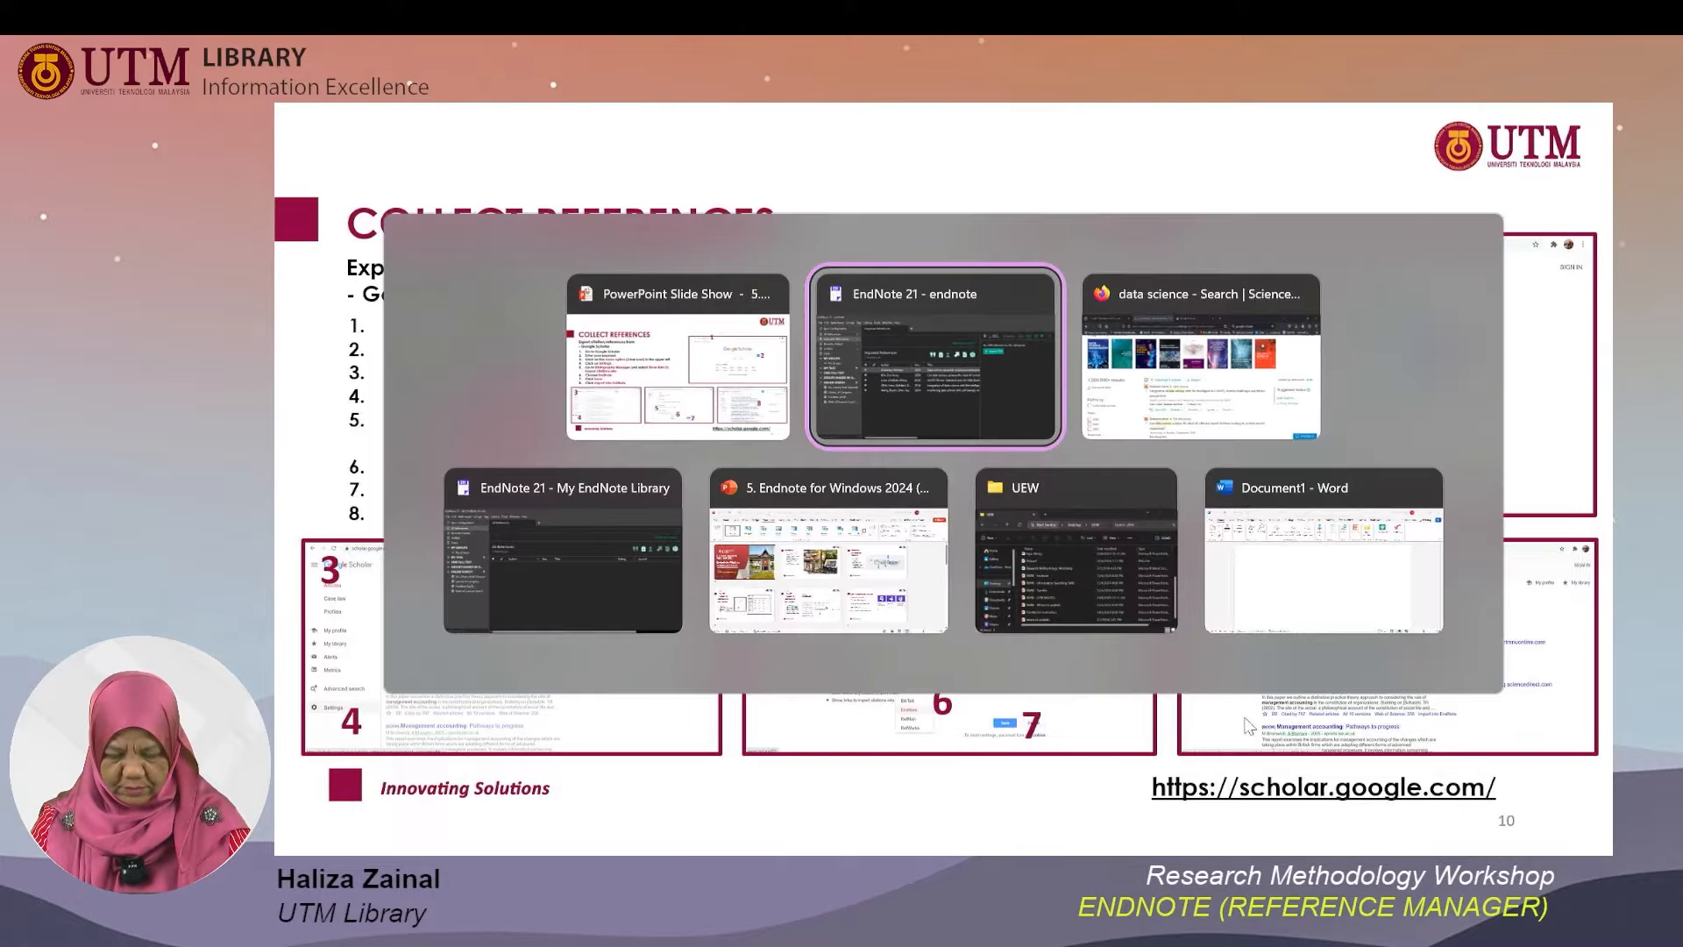
pyautogui.press('Tab')
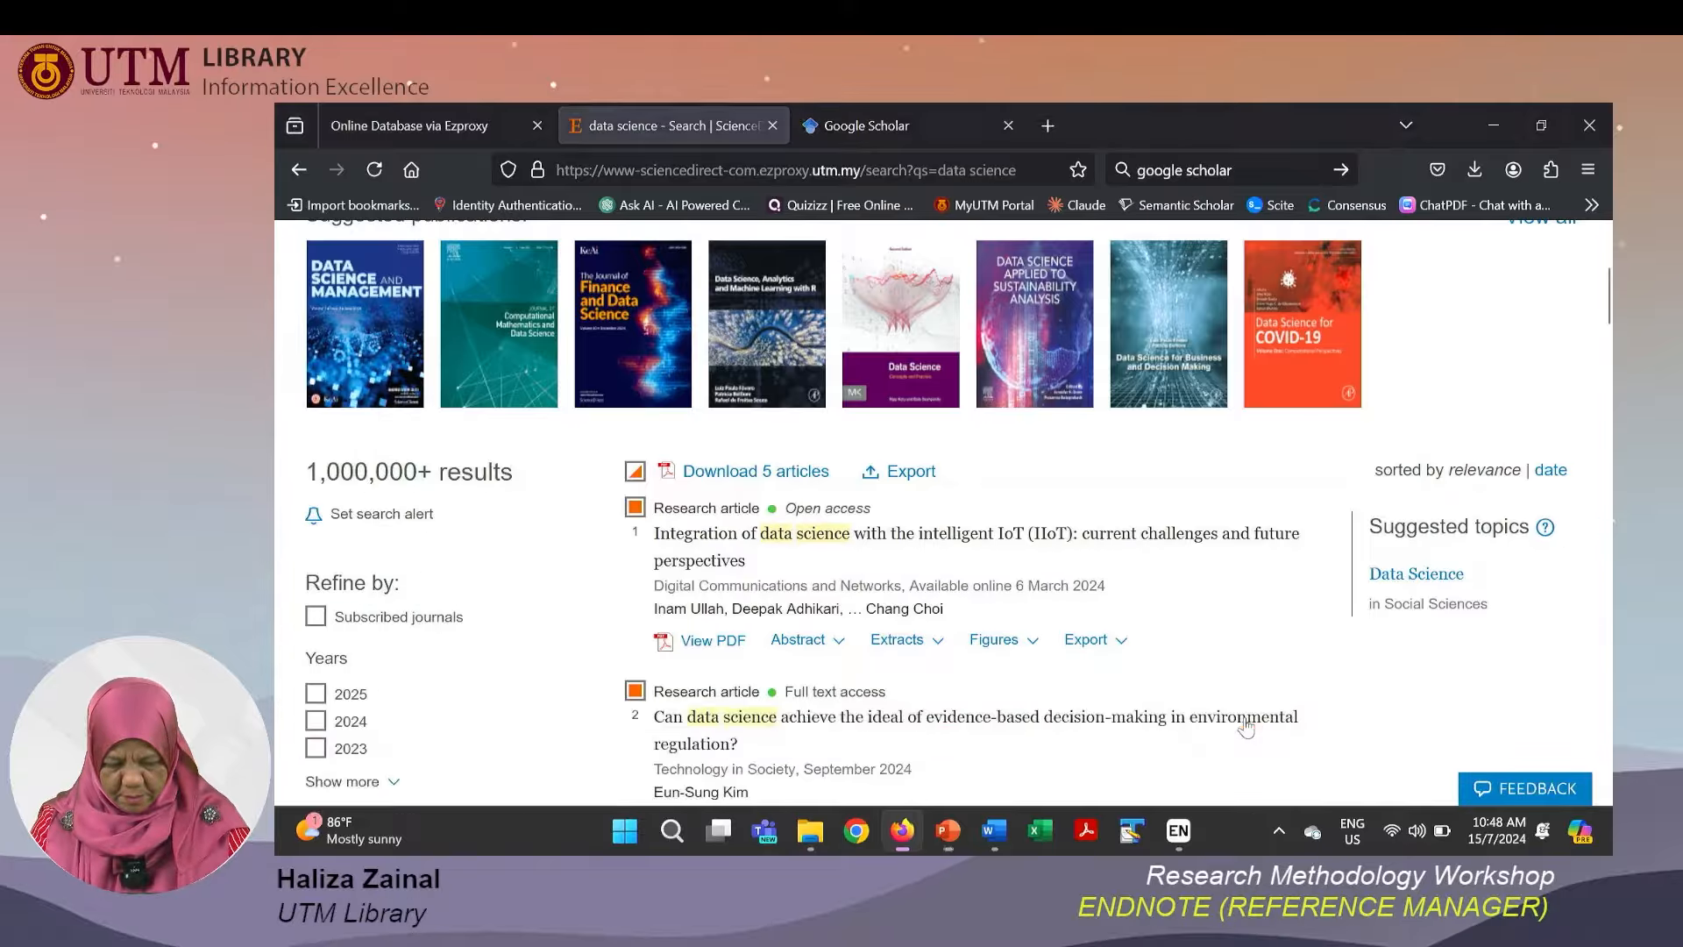
pyautogui.click(885, 127)
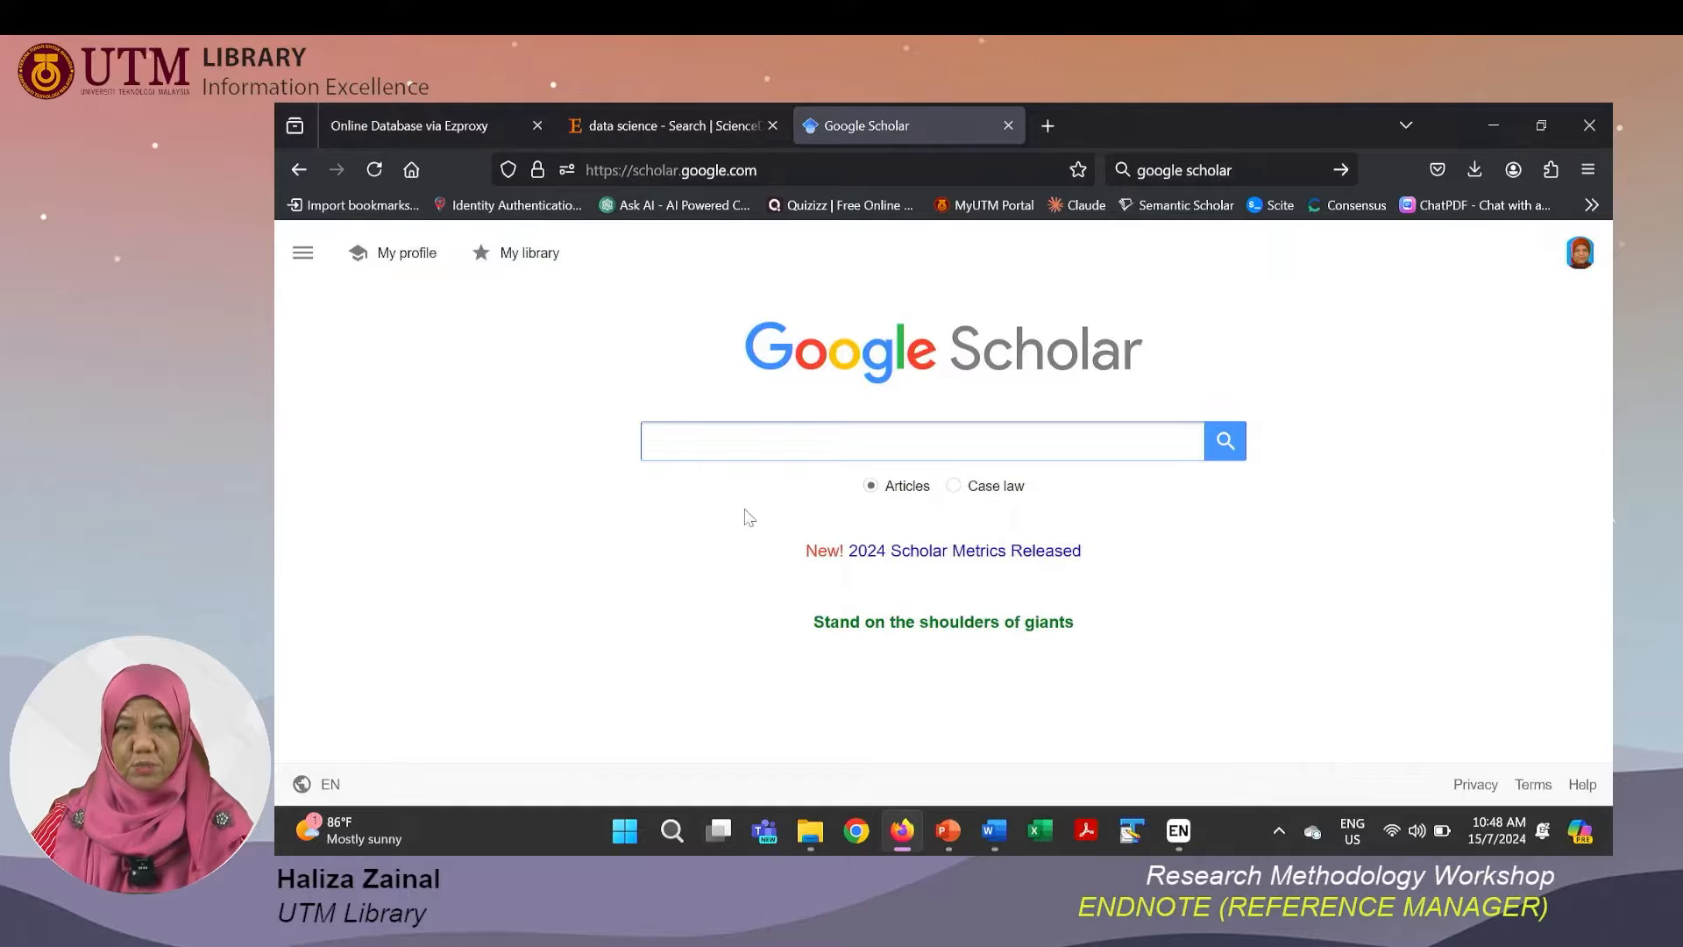
pyautogui.write('da')
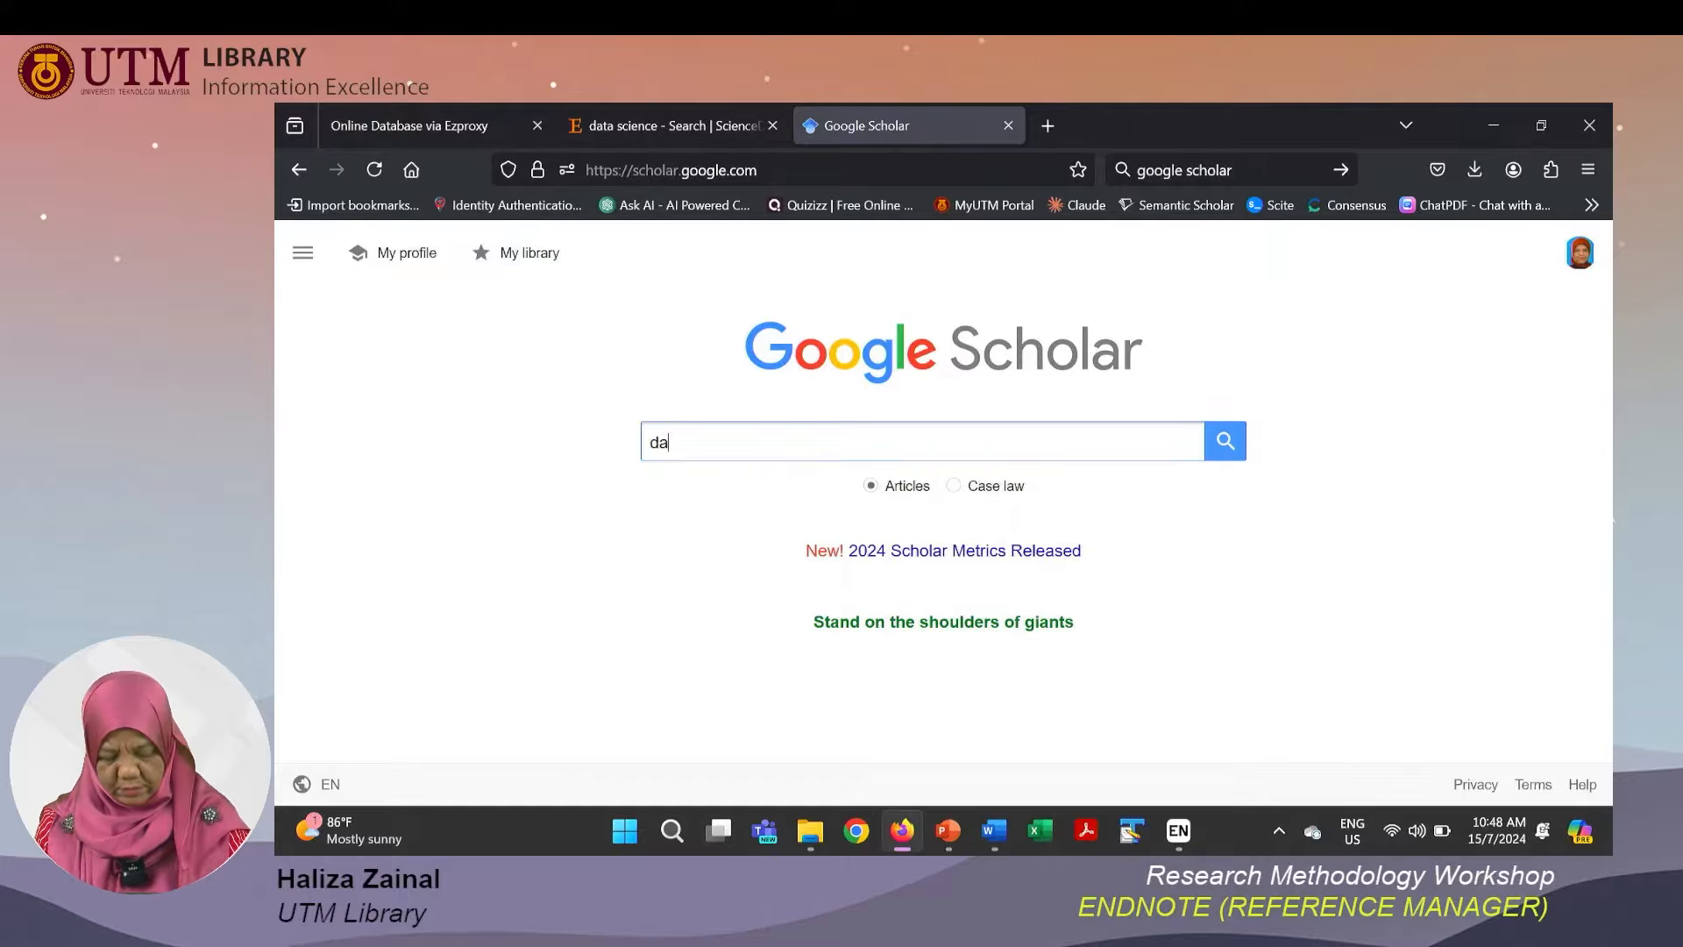
pyautogui.write('ta science')
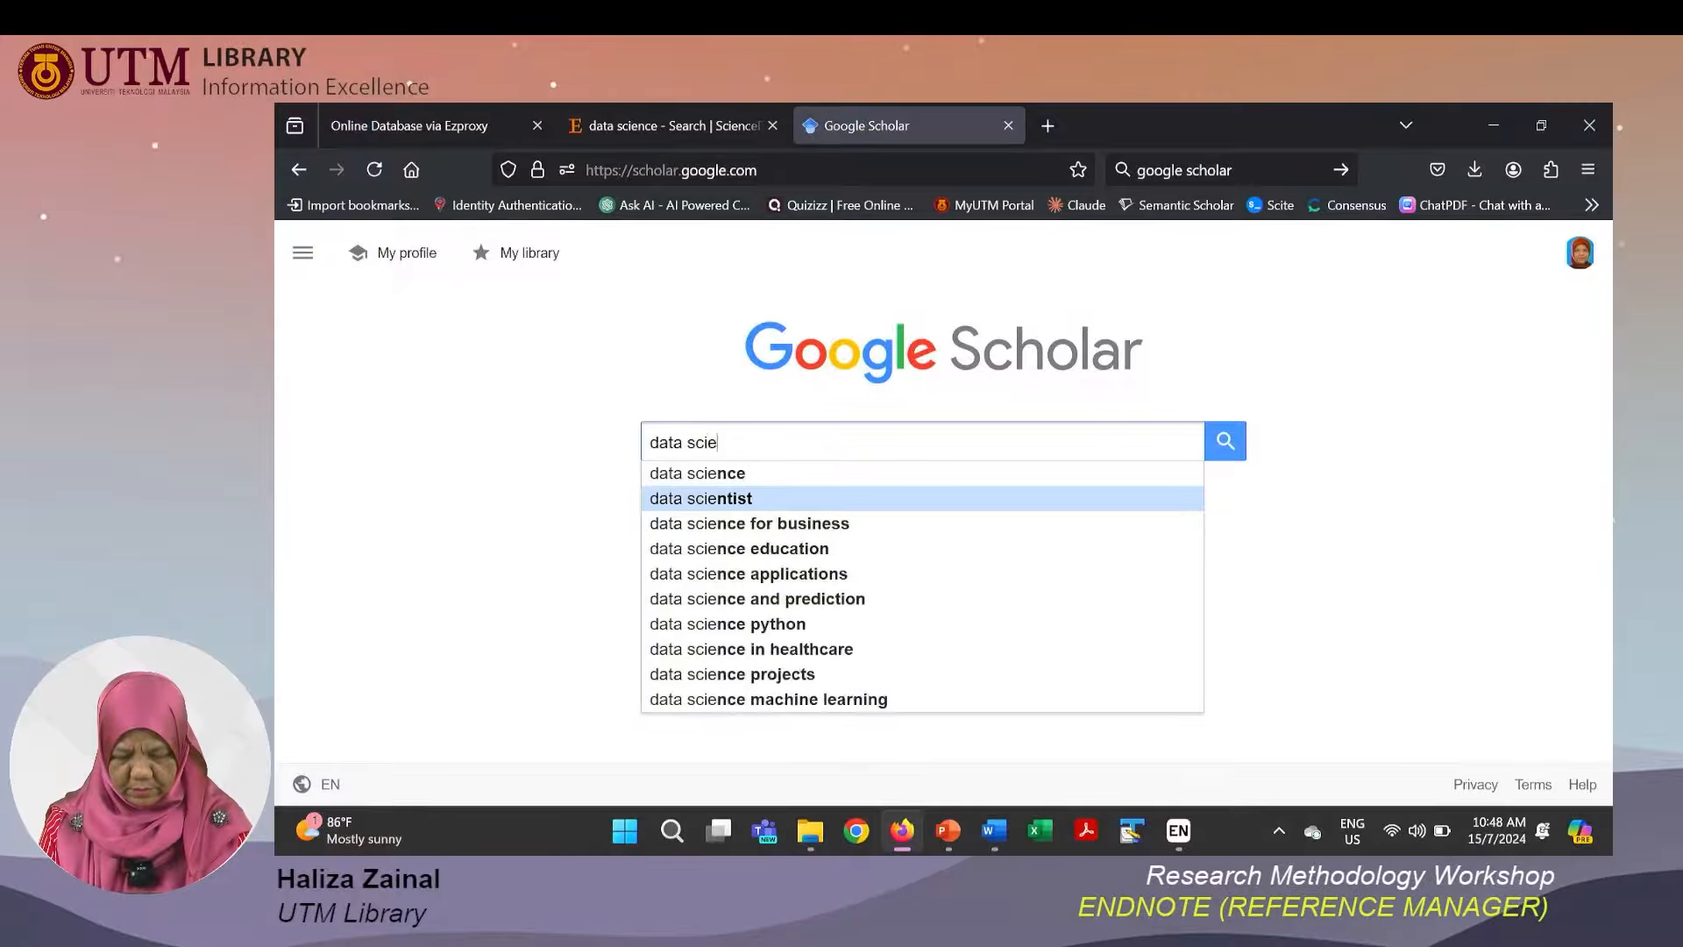
pyautogui.click(747, 498)
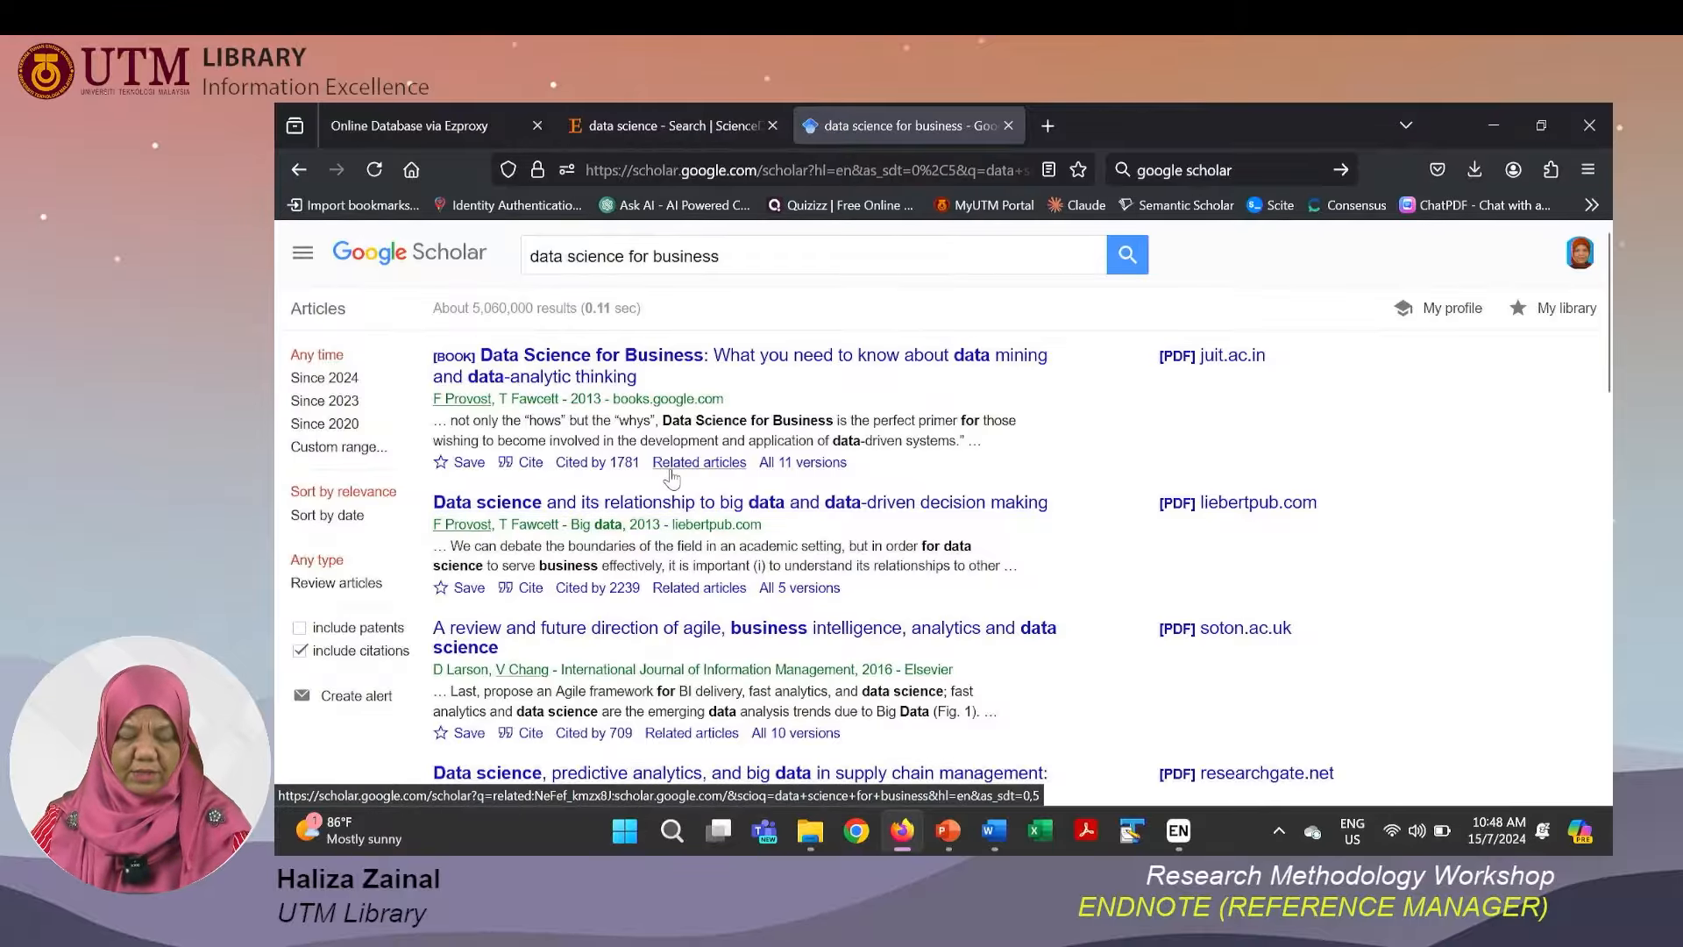
# Download the first result's citation in EndNote format and switch to the EndNote library's All References.
pyautogui.click(532, 464)
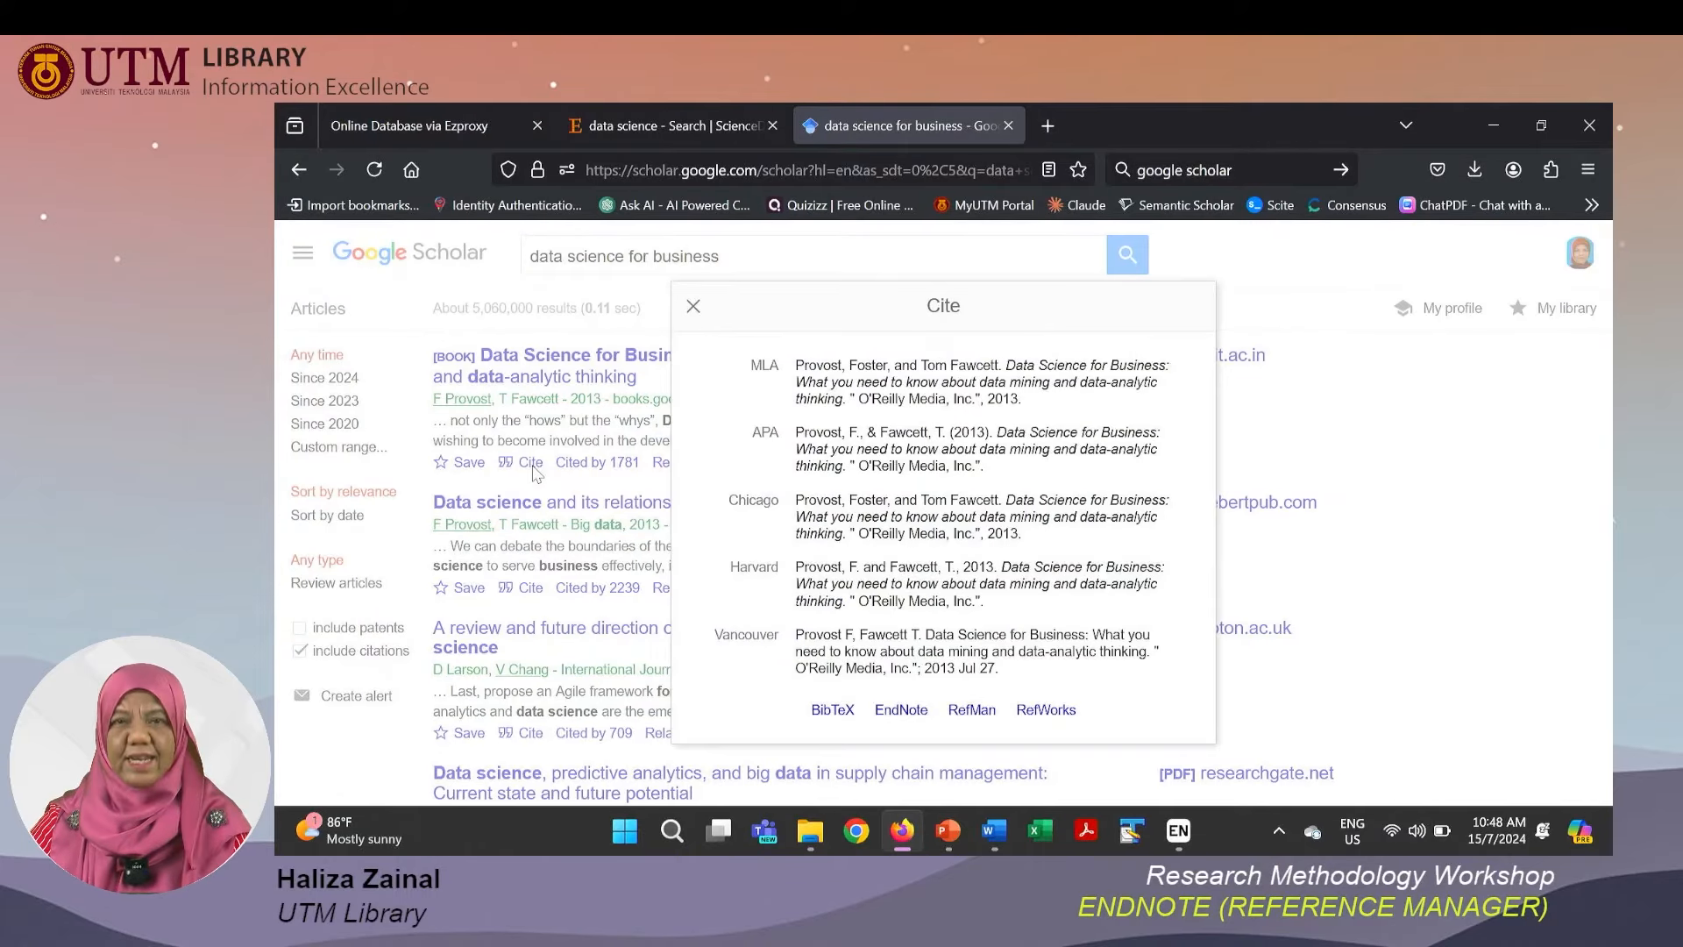
pyautogui.click(908, 715)
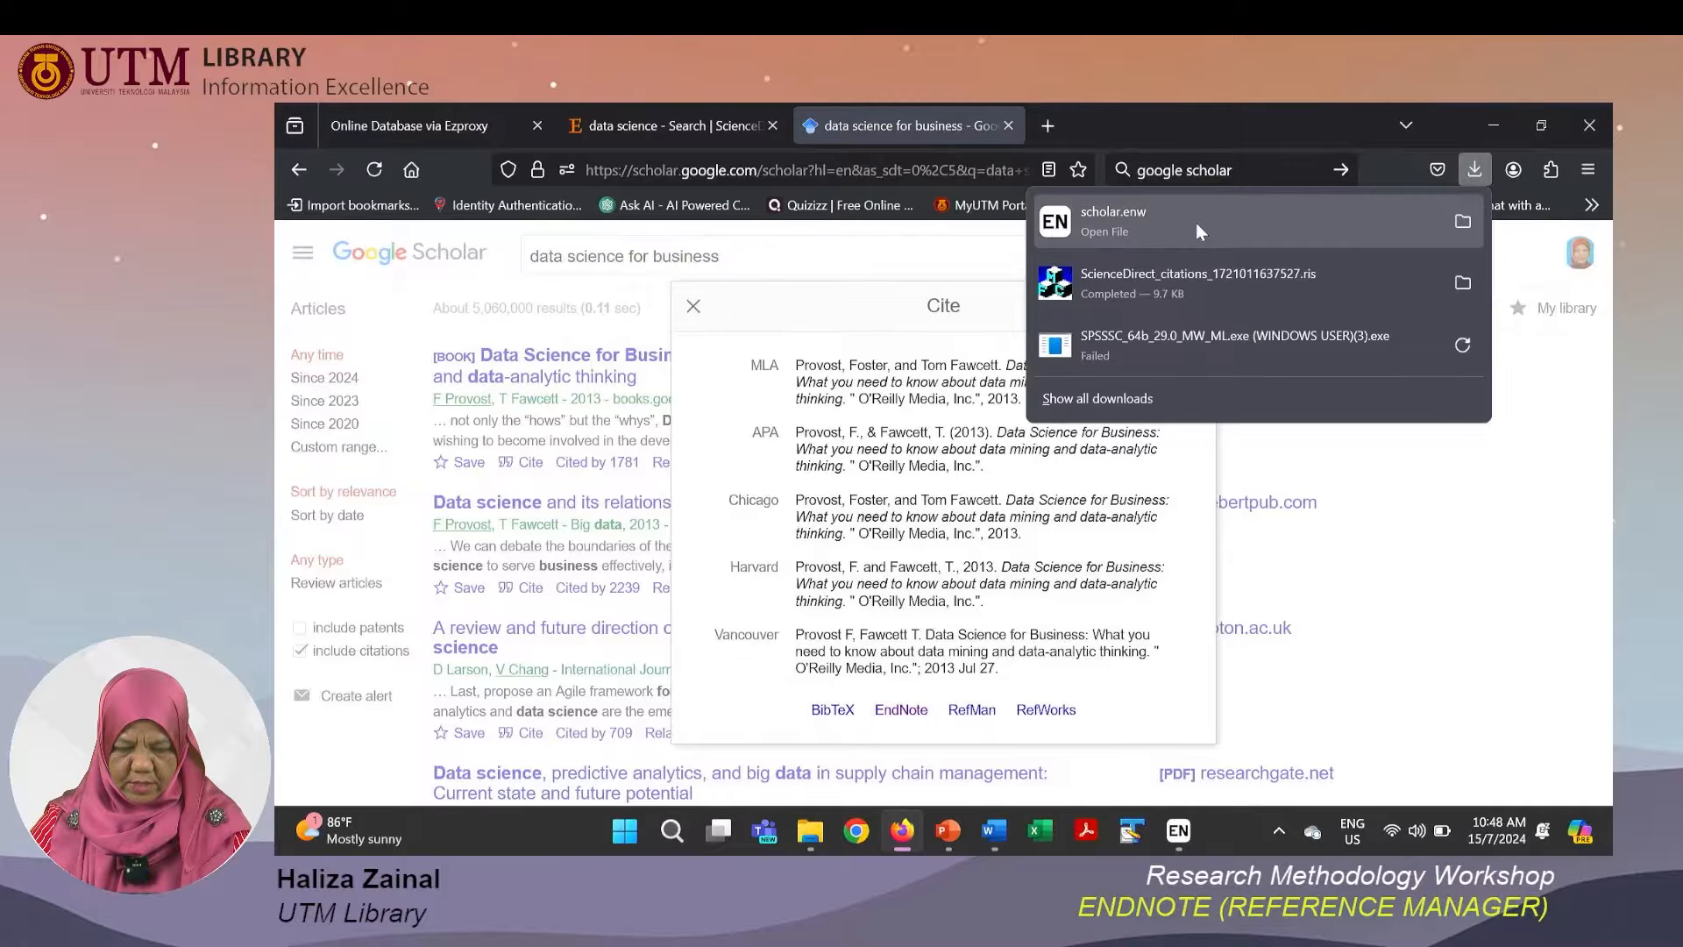
pyautogui.click(1175, 836)
pyautogui.moveTo(1279, 715)
pyautogui.click(1281, 680)
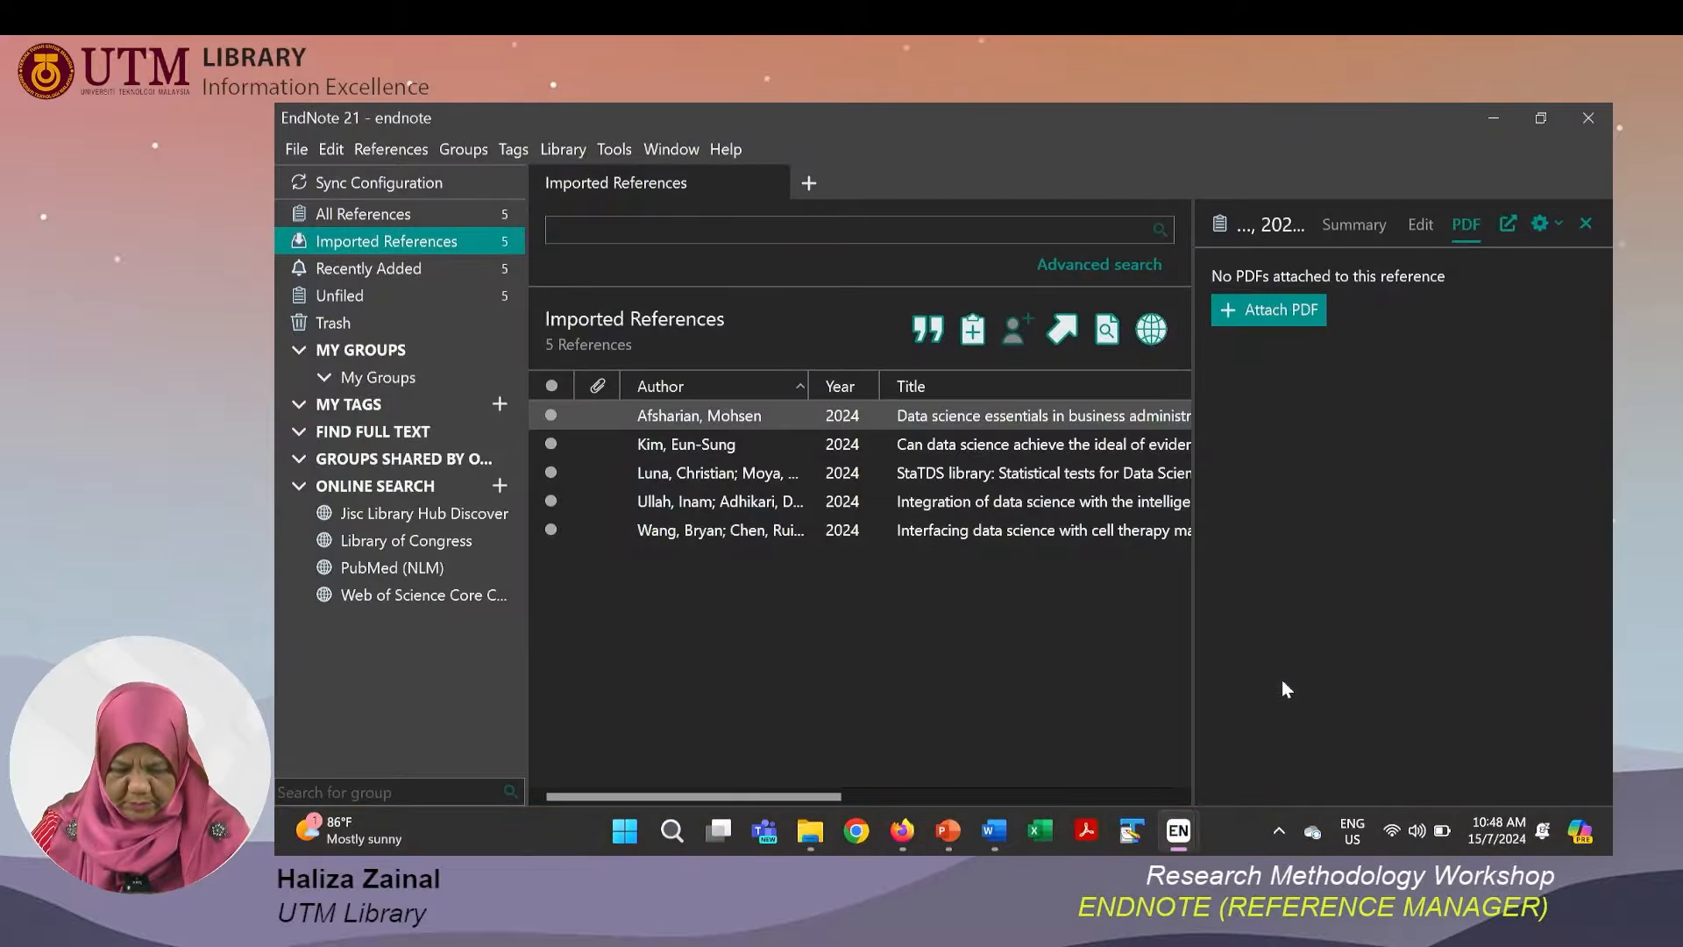
pyautogui.click(366, 214)
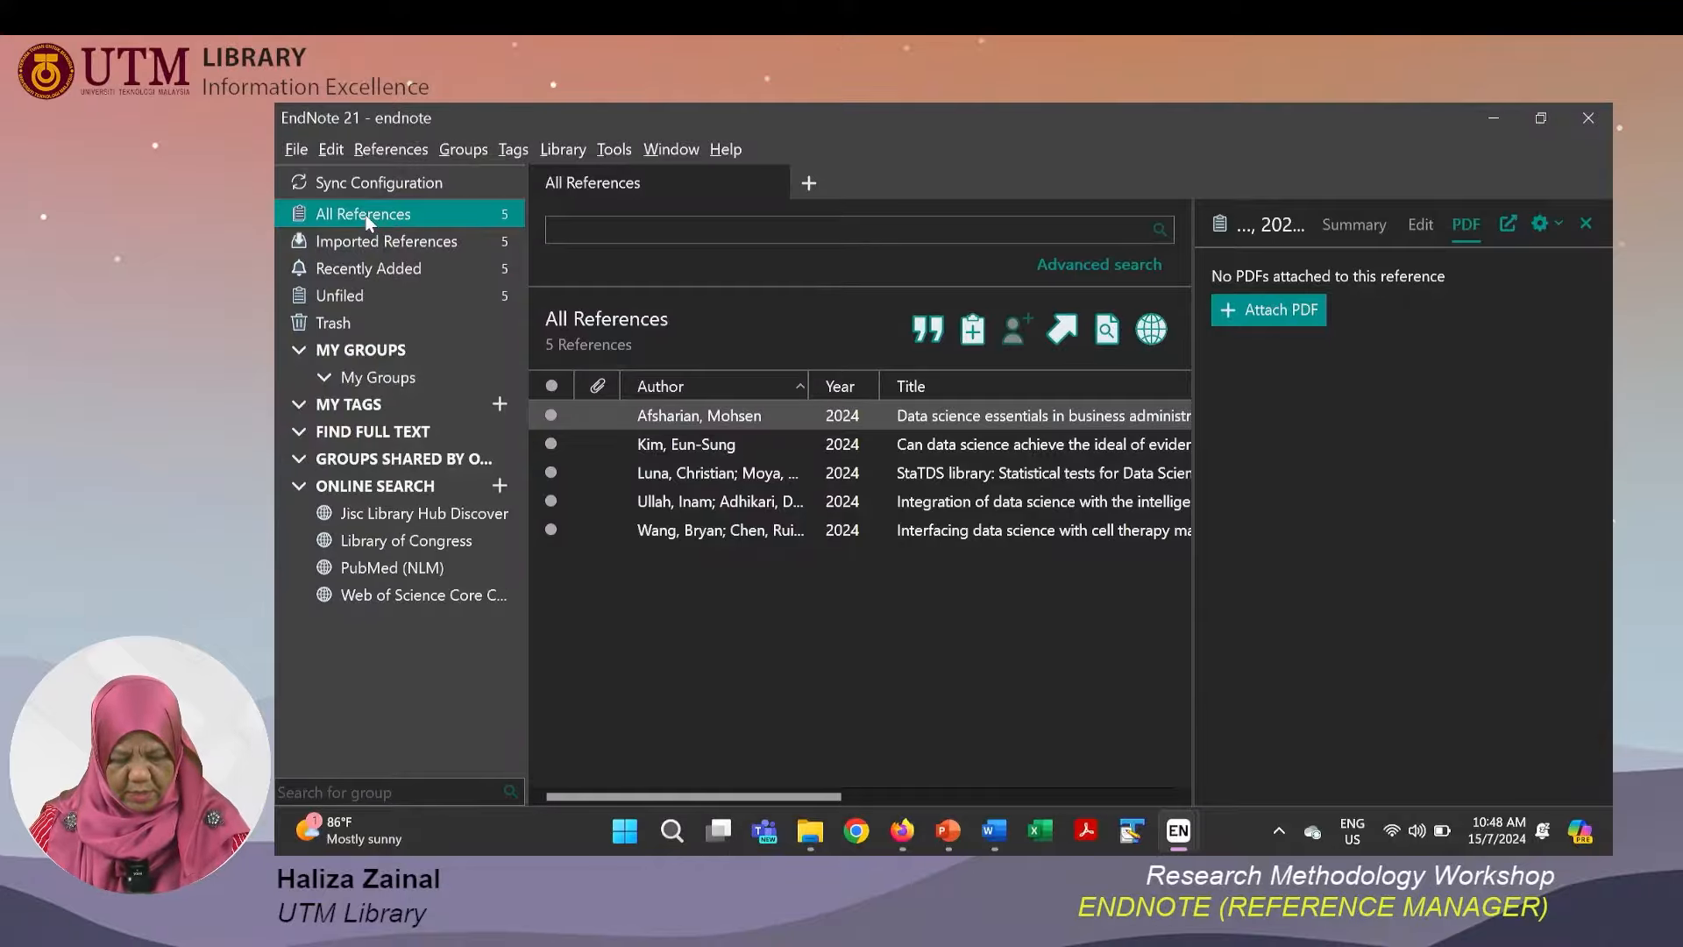
# Open the downloaded scholar.enw file from the browser downloads to import it, then view All References in EndNote.
pyautogui.hotkey('alt', 'Tab')
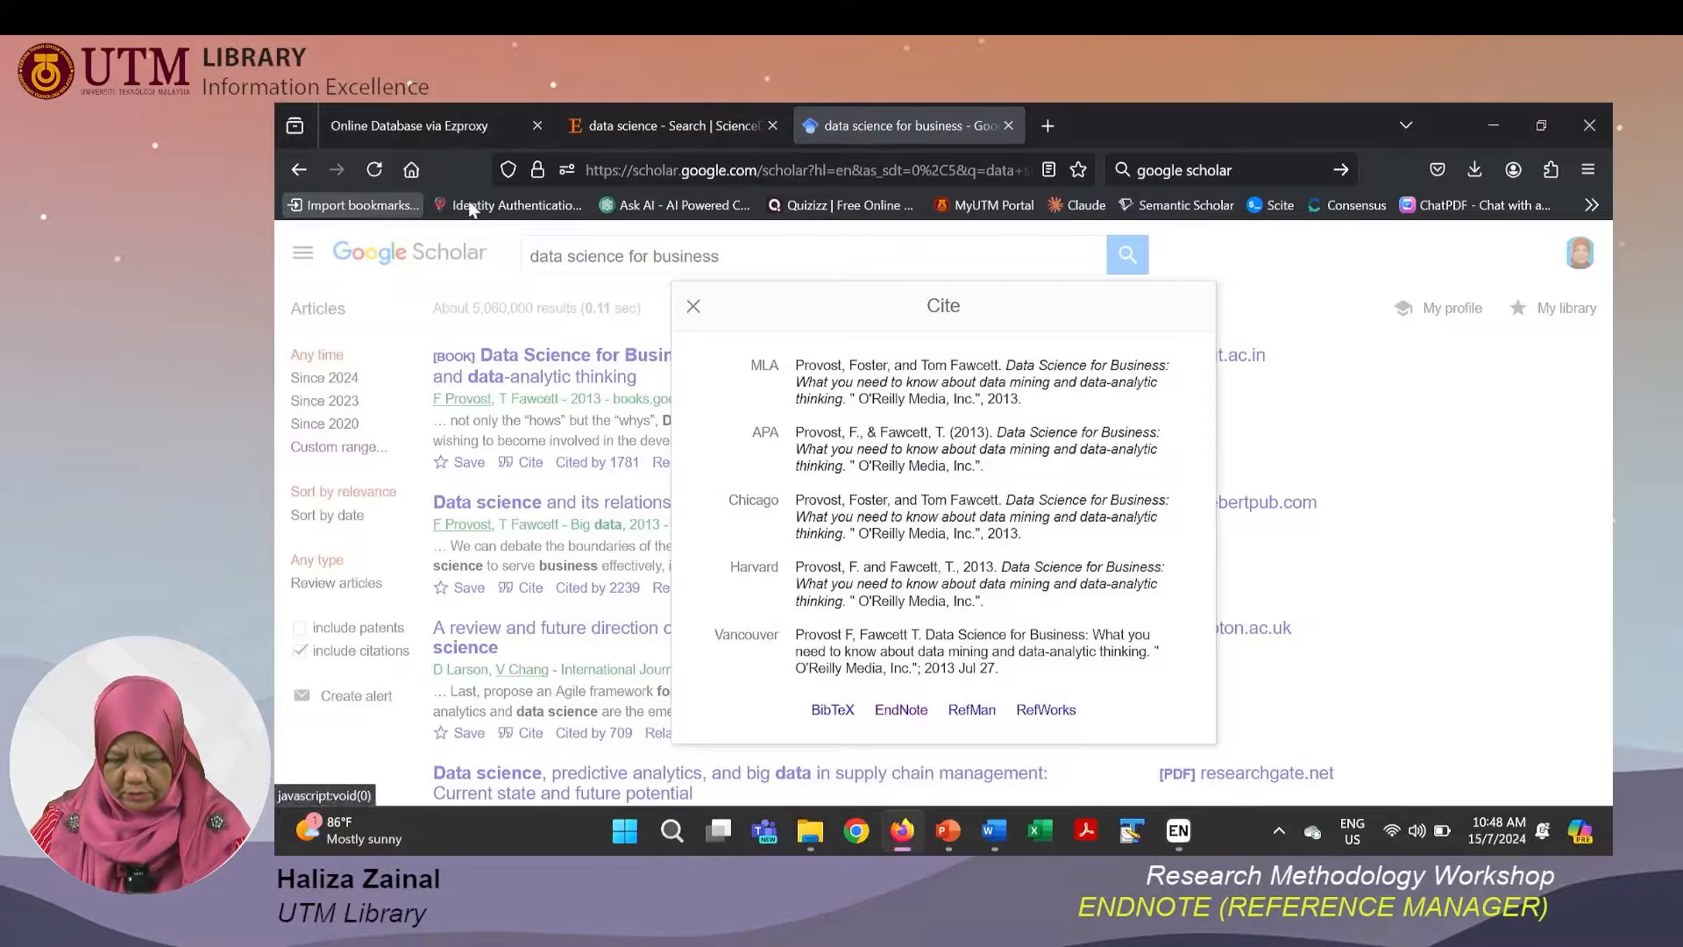
pyautogui.click(1473, 169)
pyautogui.click(1228, 228)
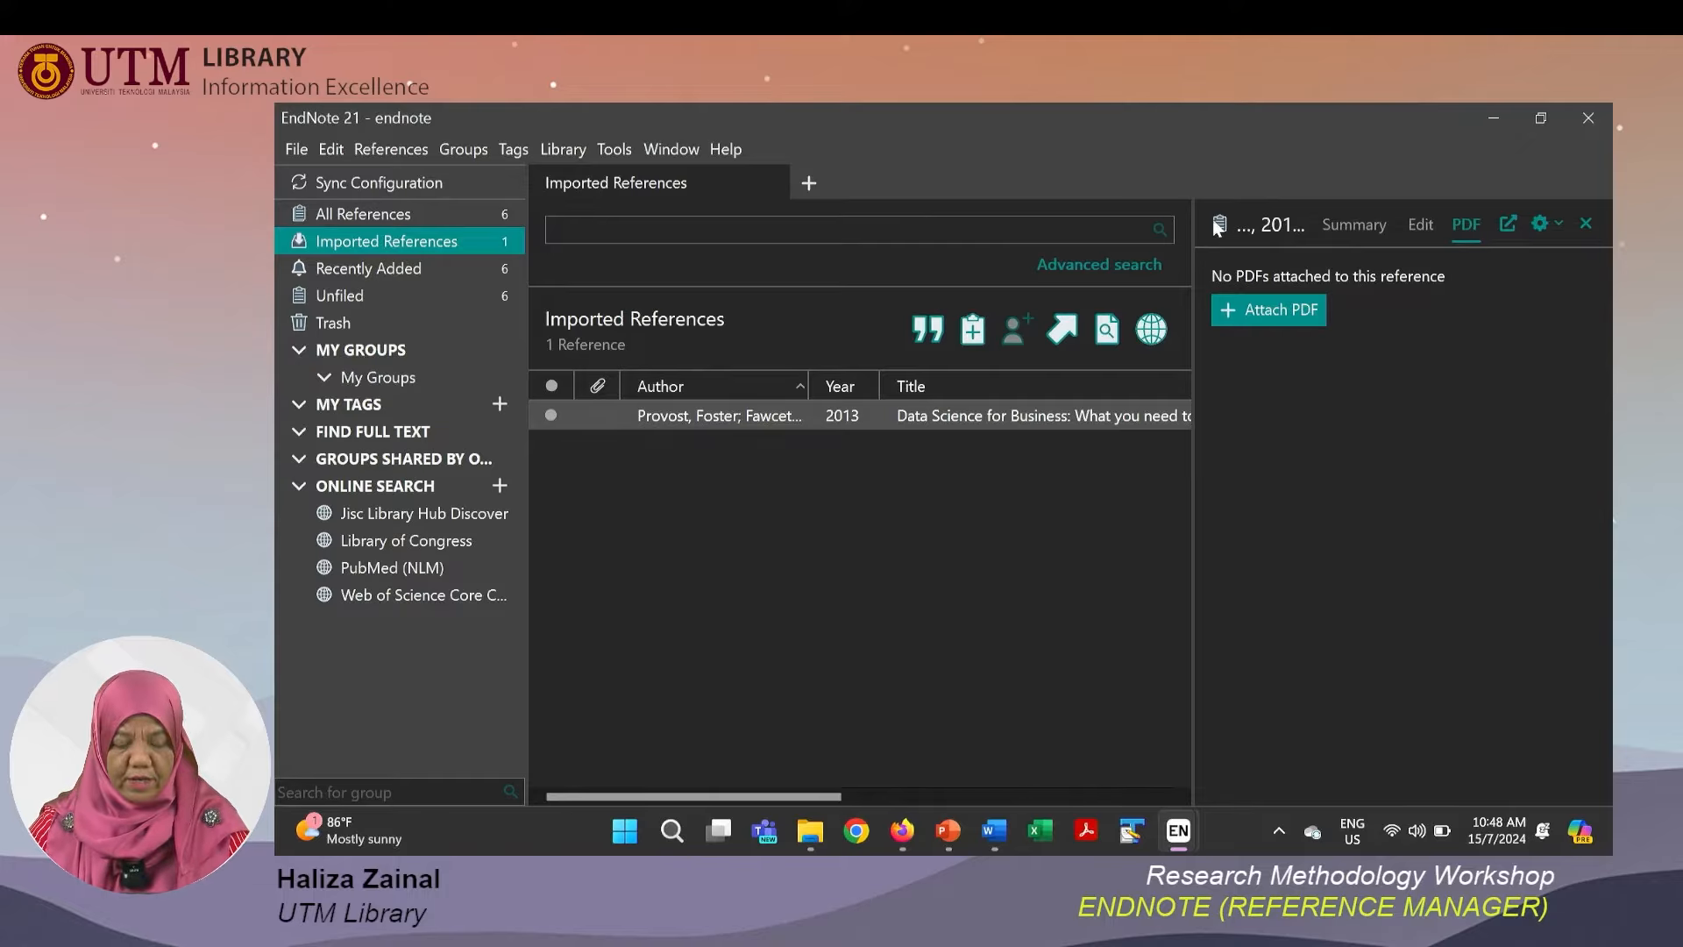
pyautogui.click(350, 218)
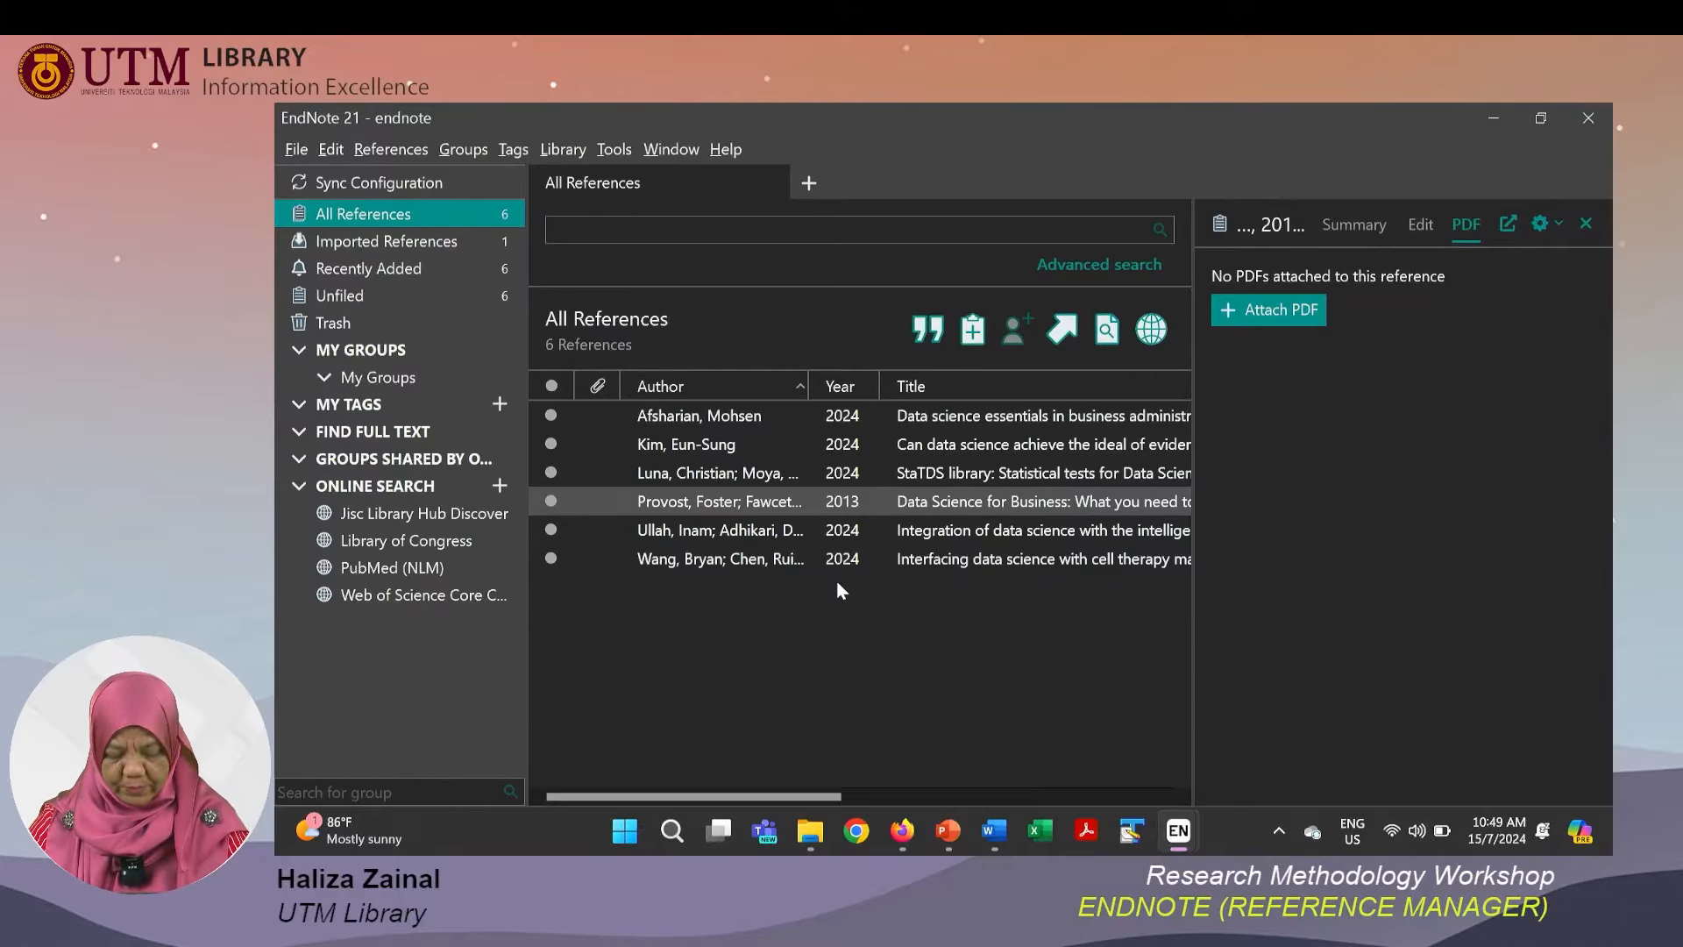
# Switch to the PowerPoint slide show and advance one slide.
pyautogui.hotkey('alt', 'Tab')
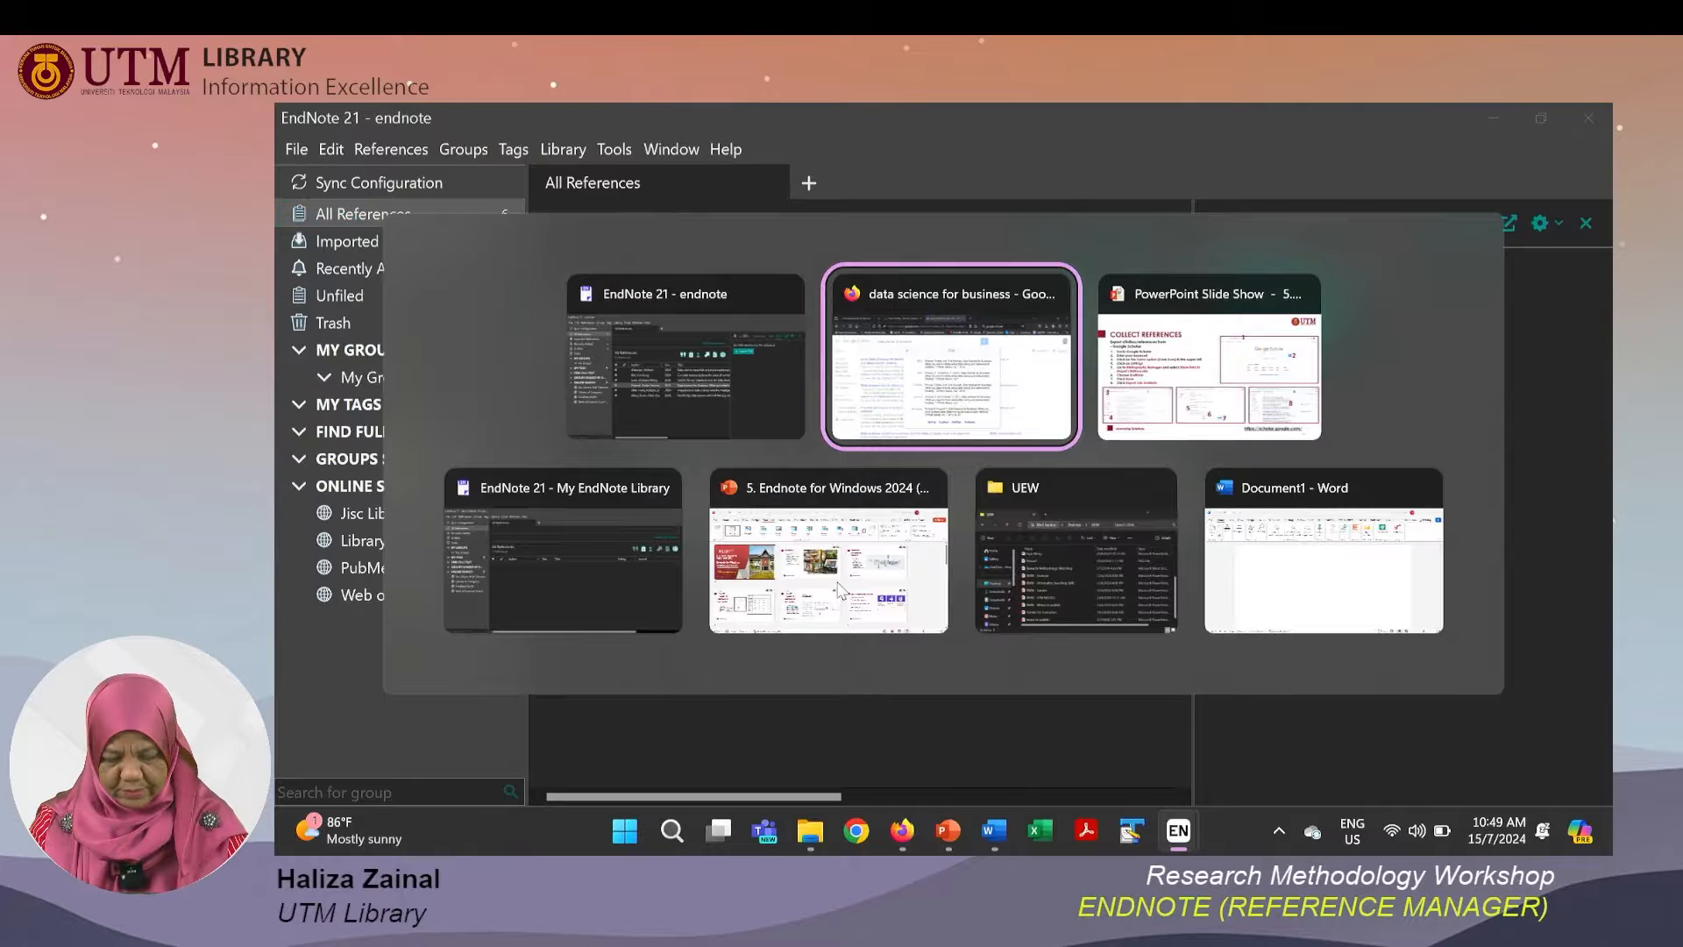
pyautogui.hotkey('alt', 'Tab')
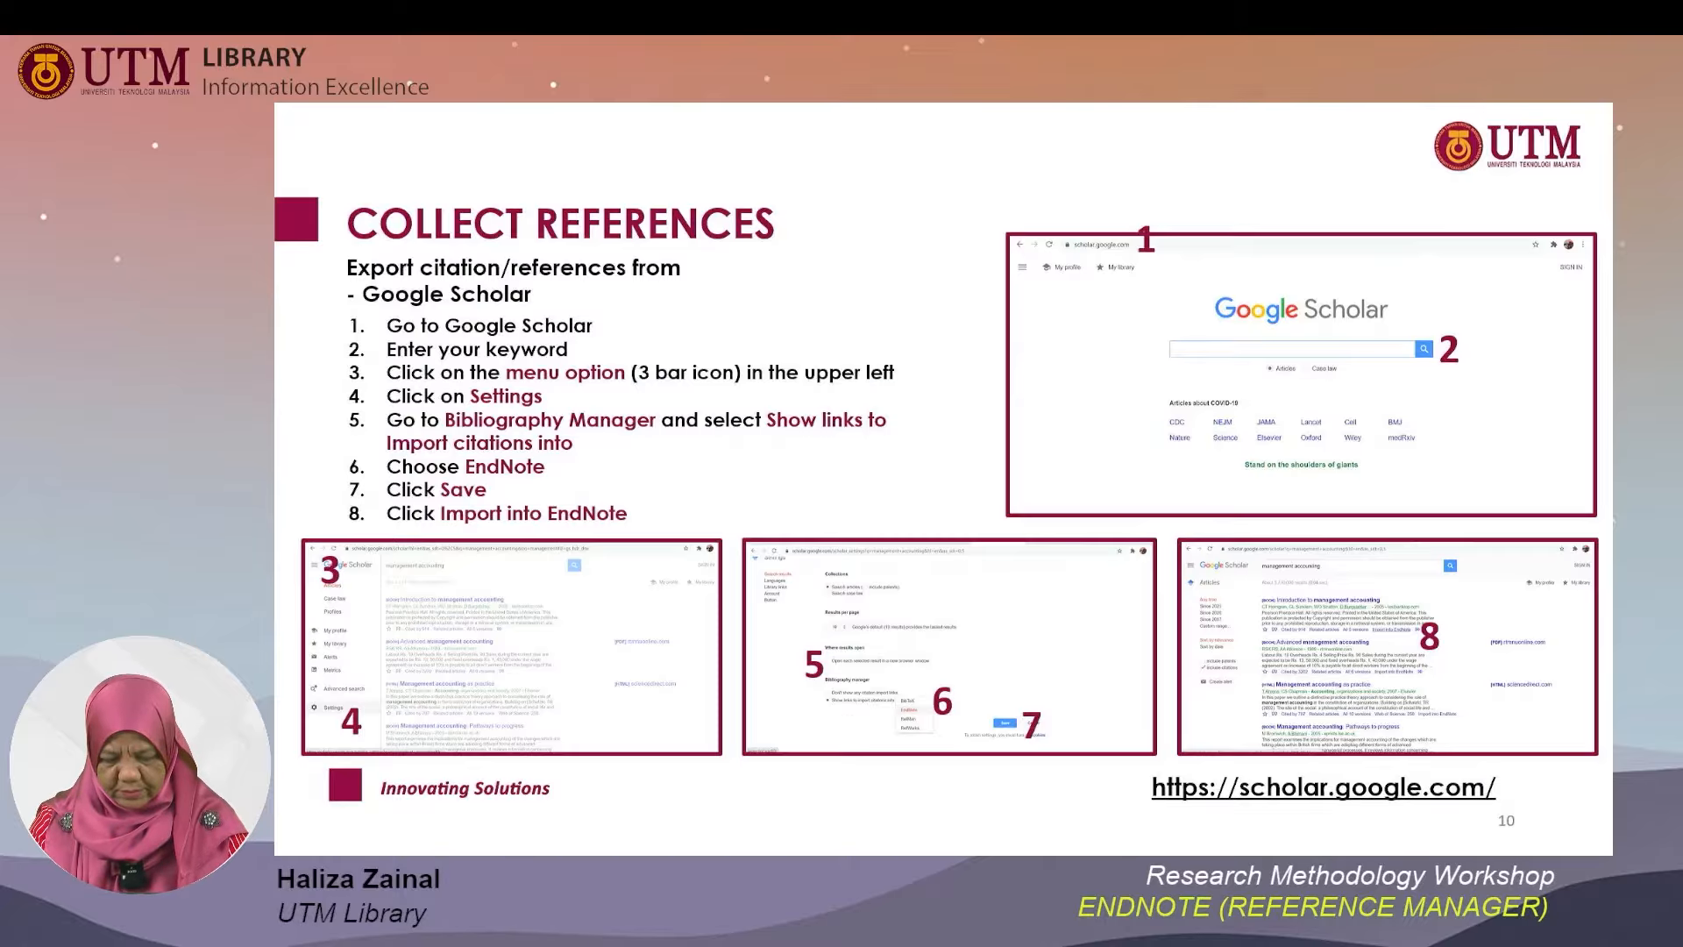
pyautogui.press('Right')
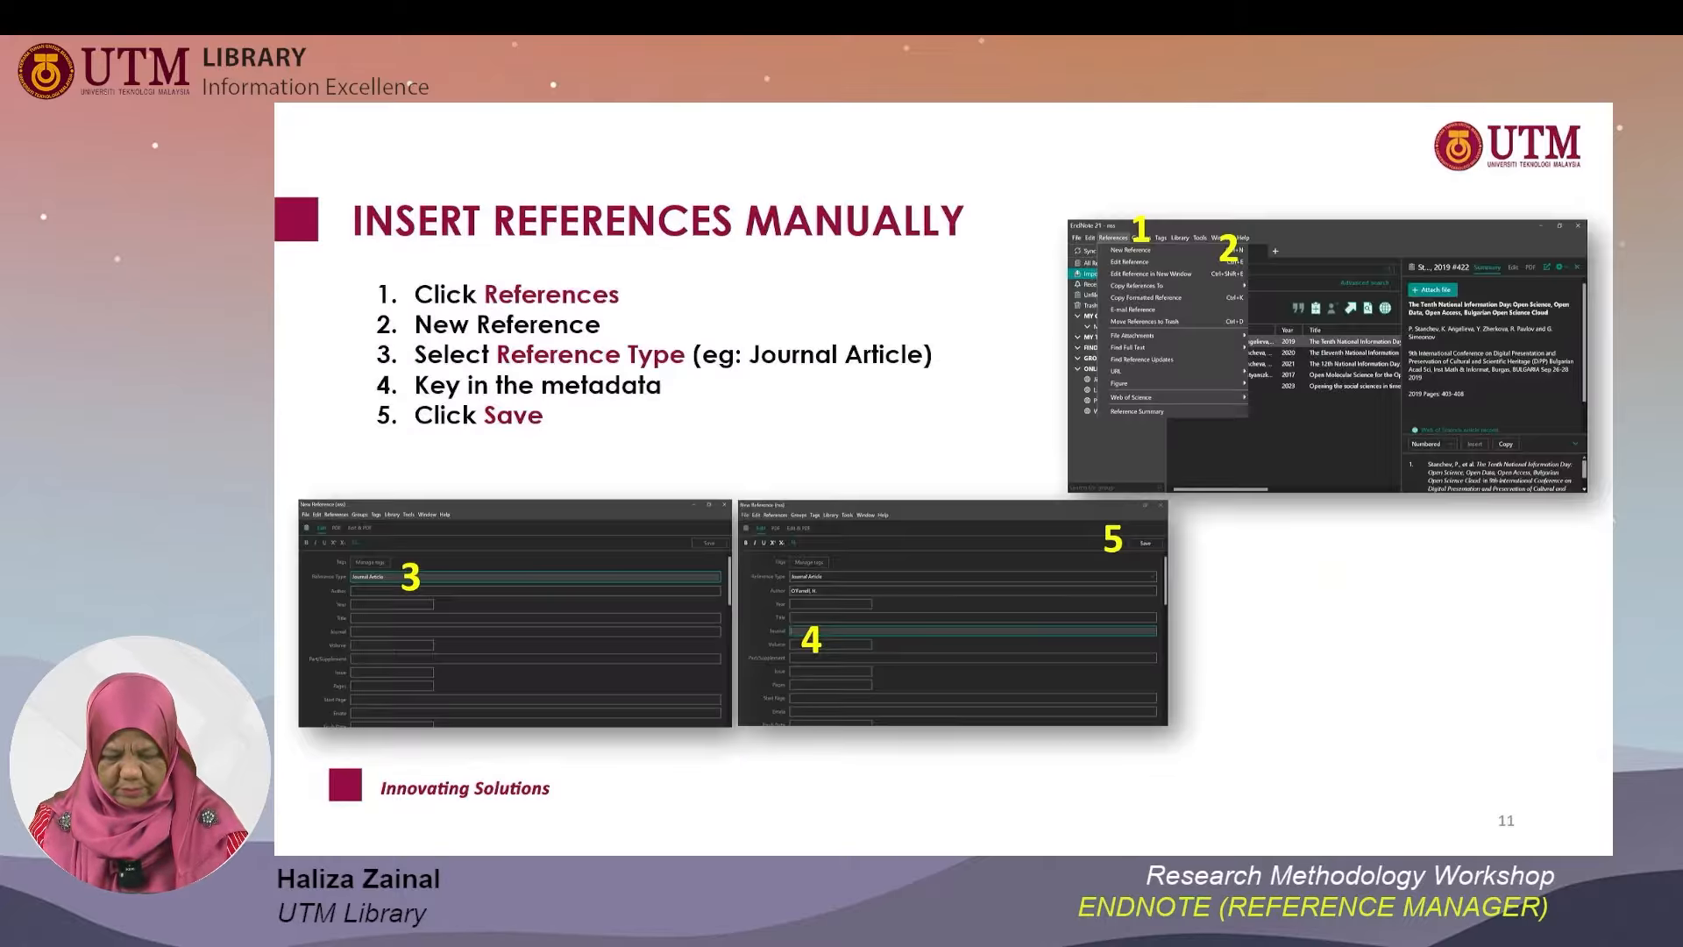
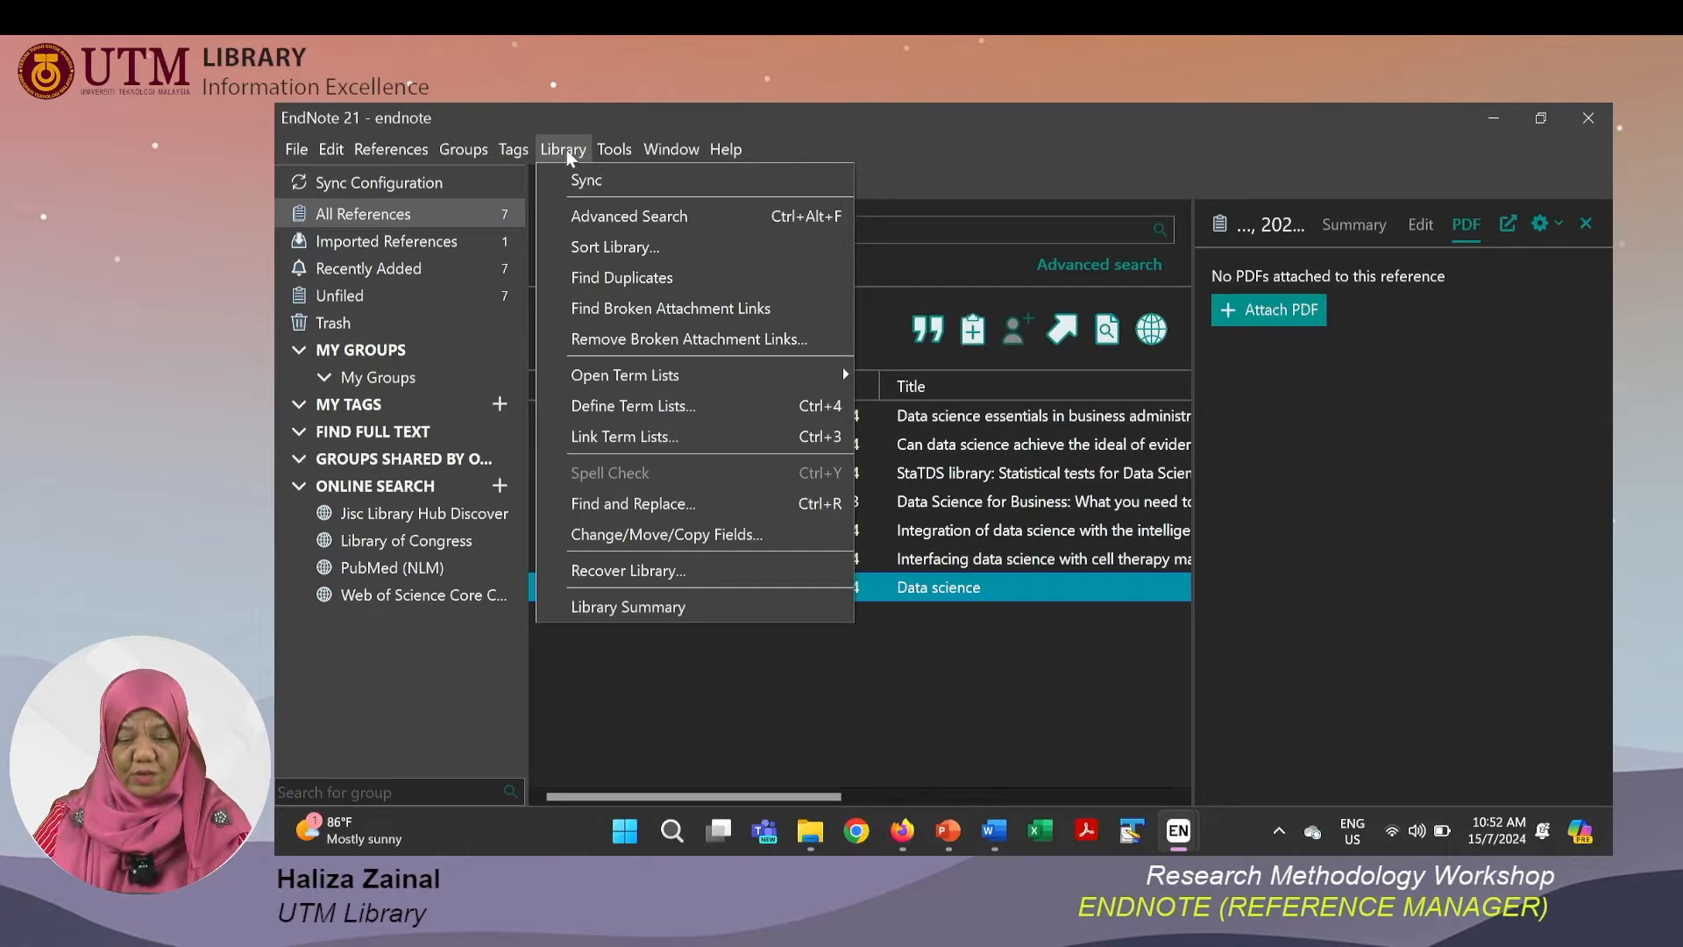
# Run Find Duplicates on the library and dismiss the result.
pyautogui.click(602, 279)
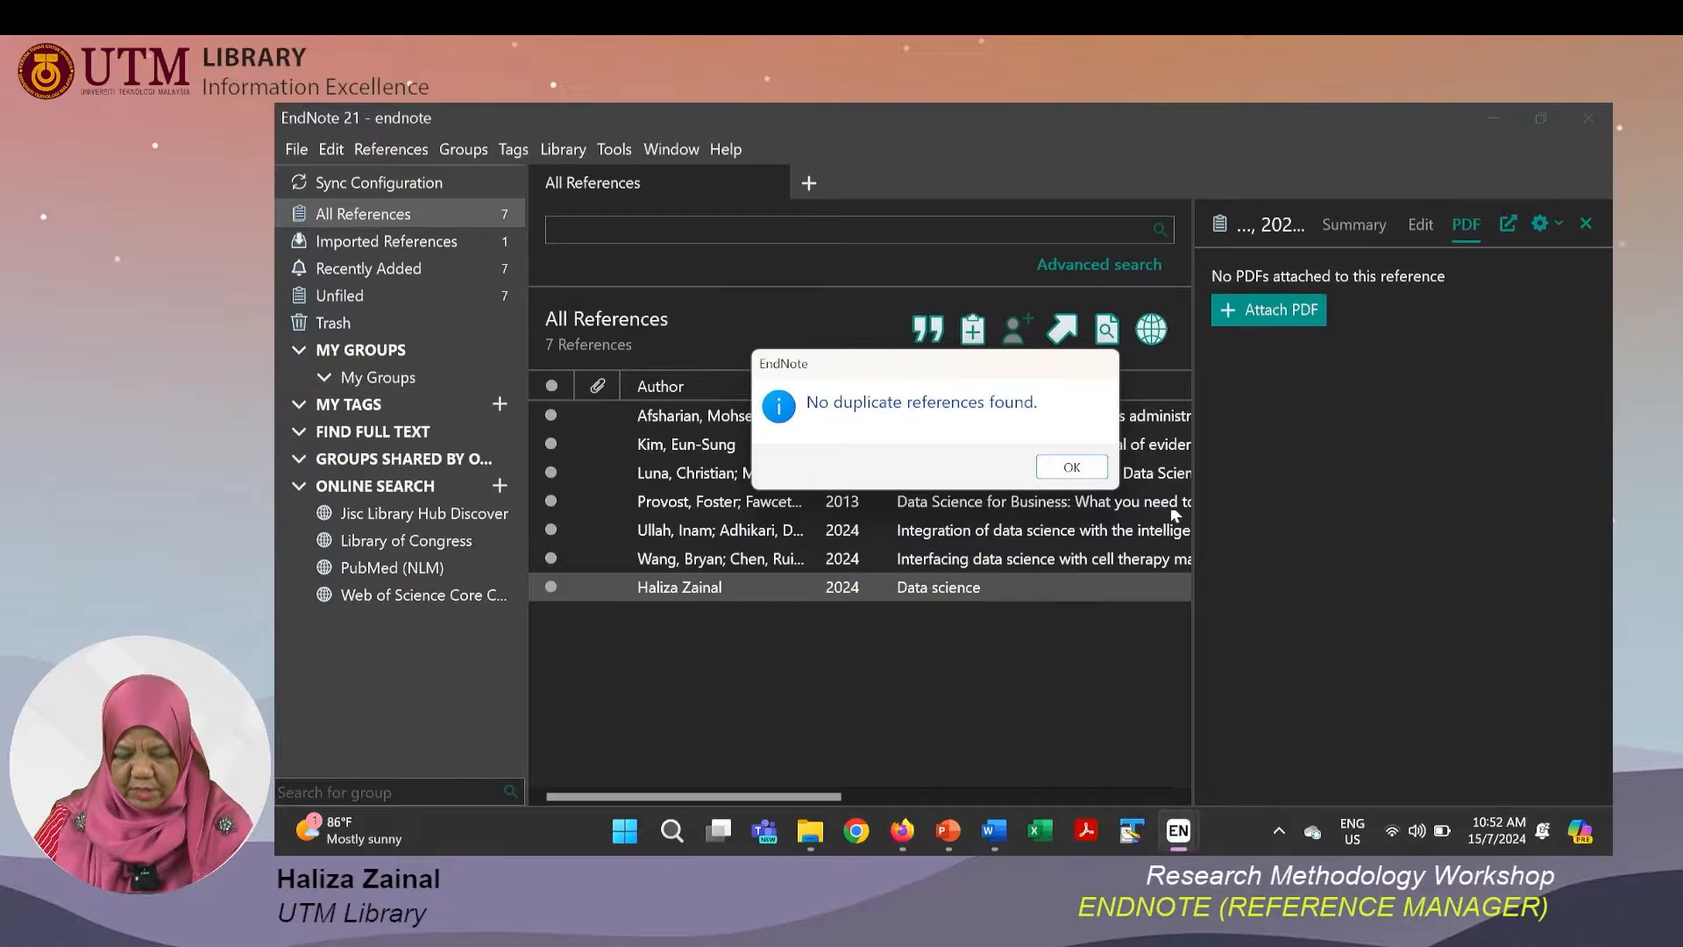
pyautogui.click(1090, 471)
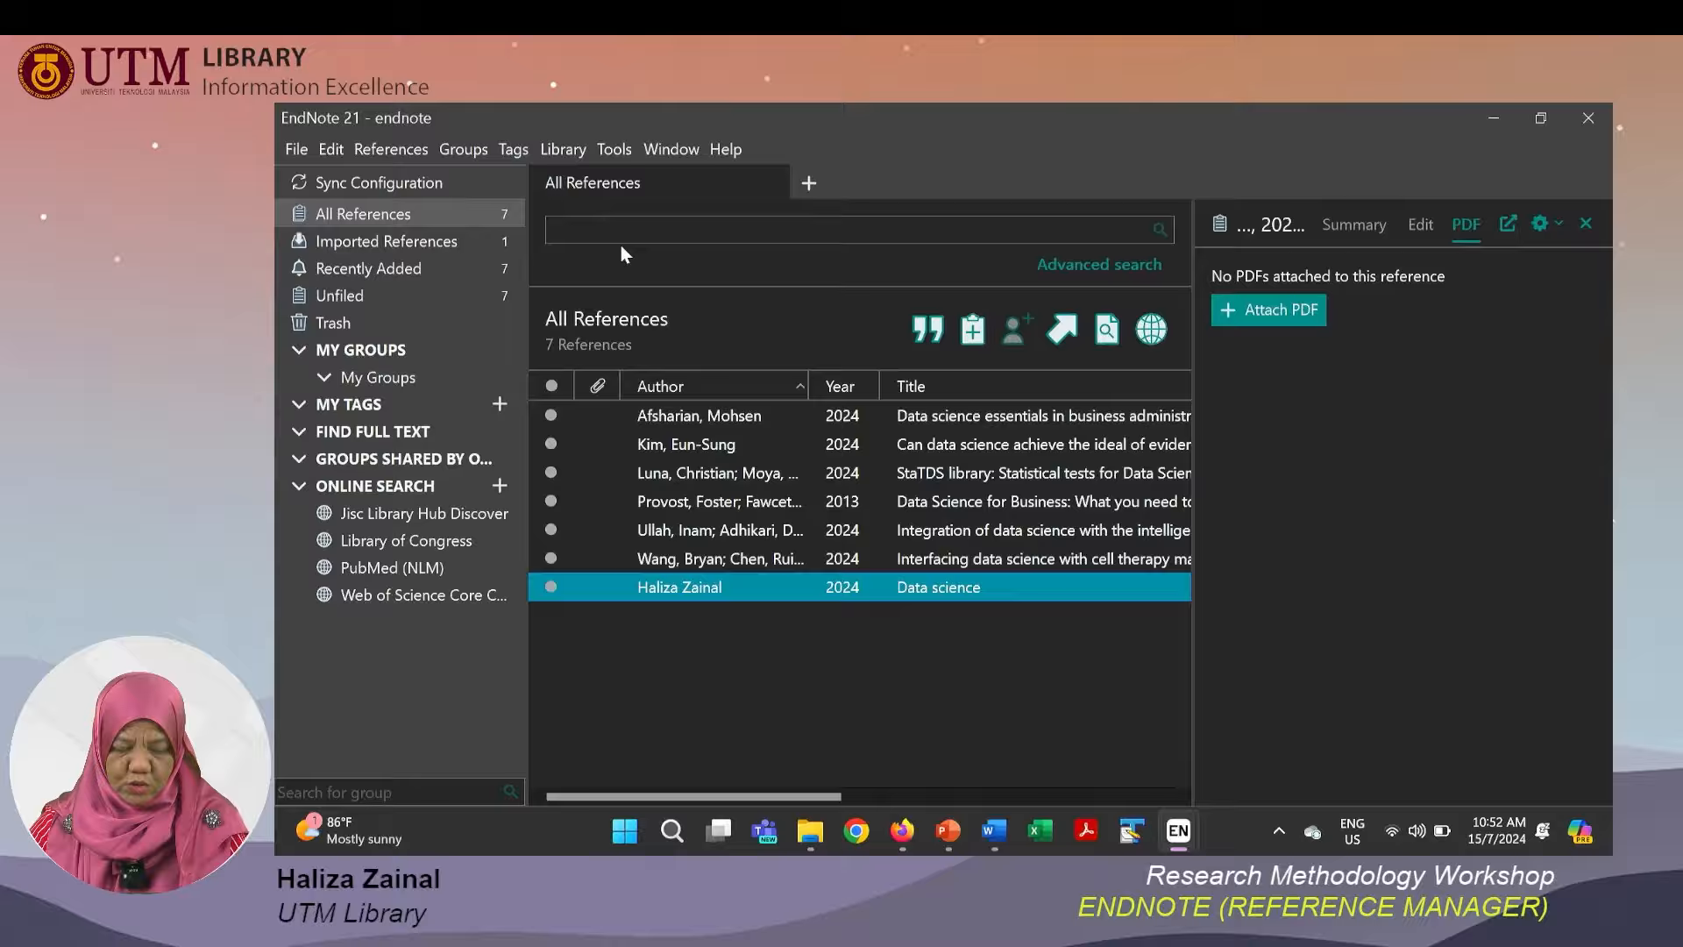
# Create a new group under My Groups named Thesis - Chapter 1.
pyautogui.rightClick(343, 353)
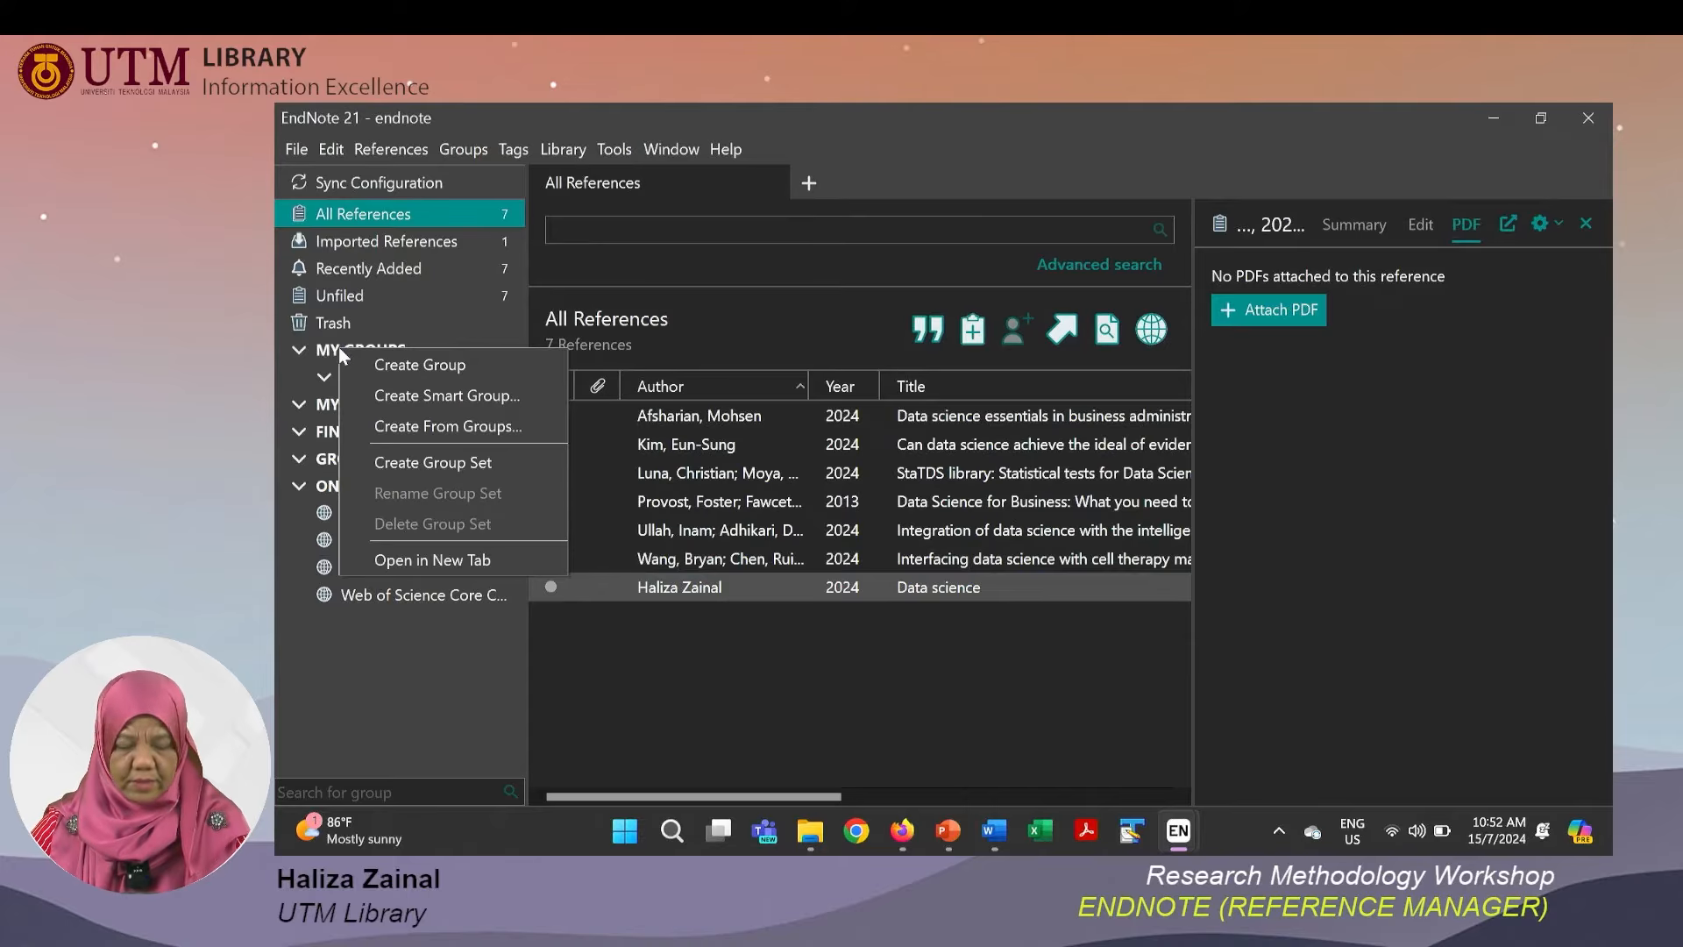
pyautogui.click(393, 371)
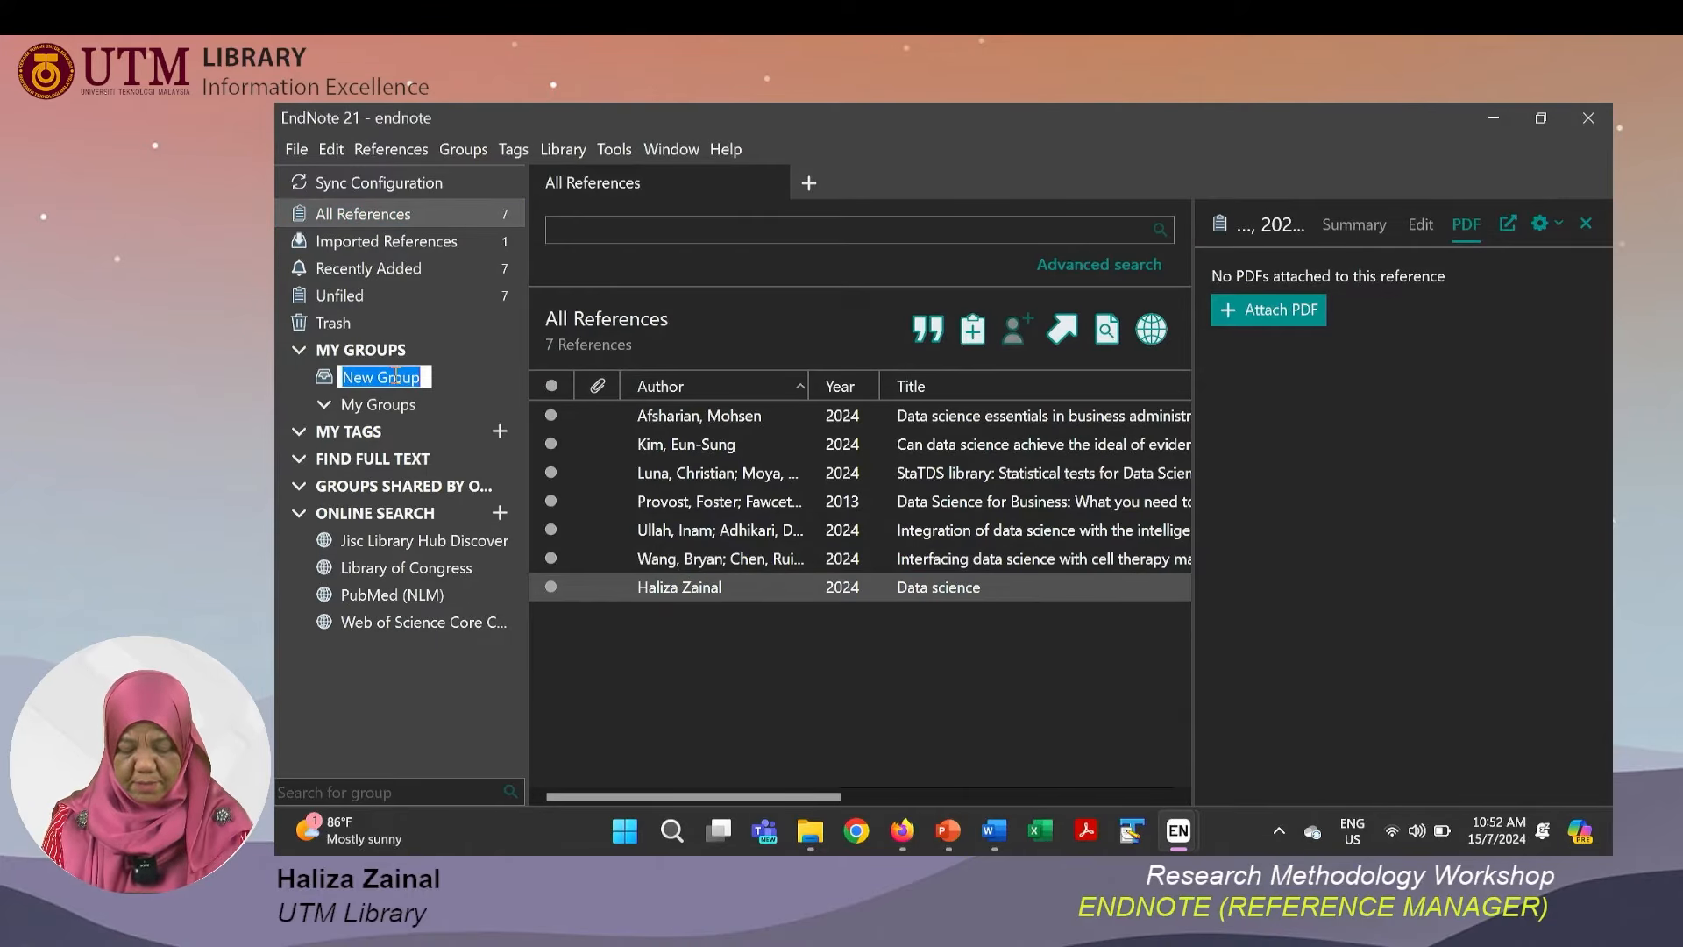
pyautogui.write('Thes')
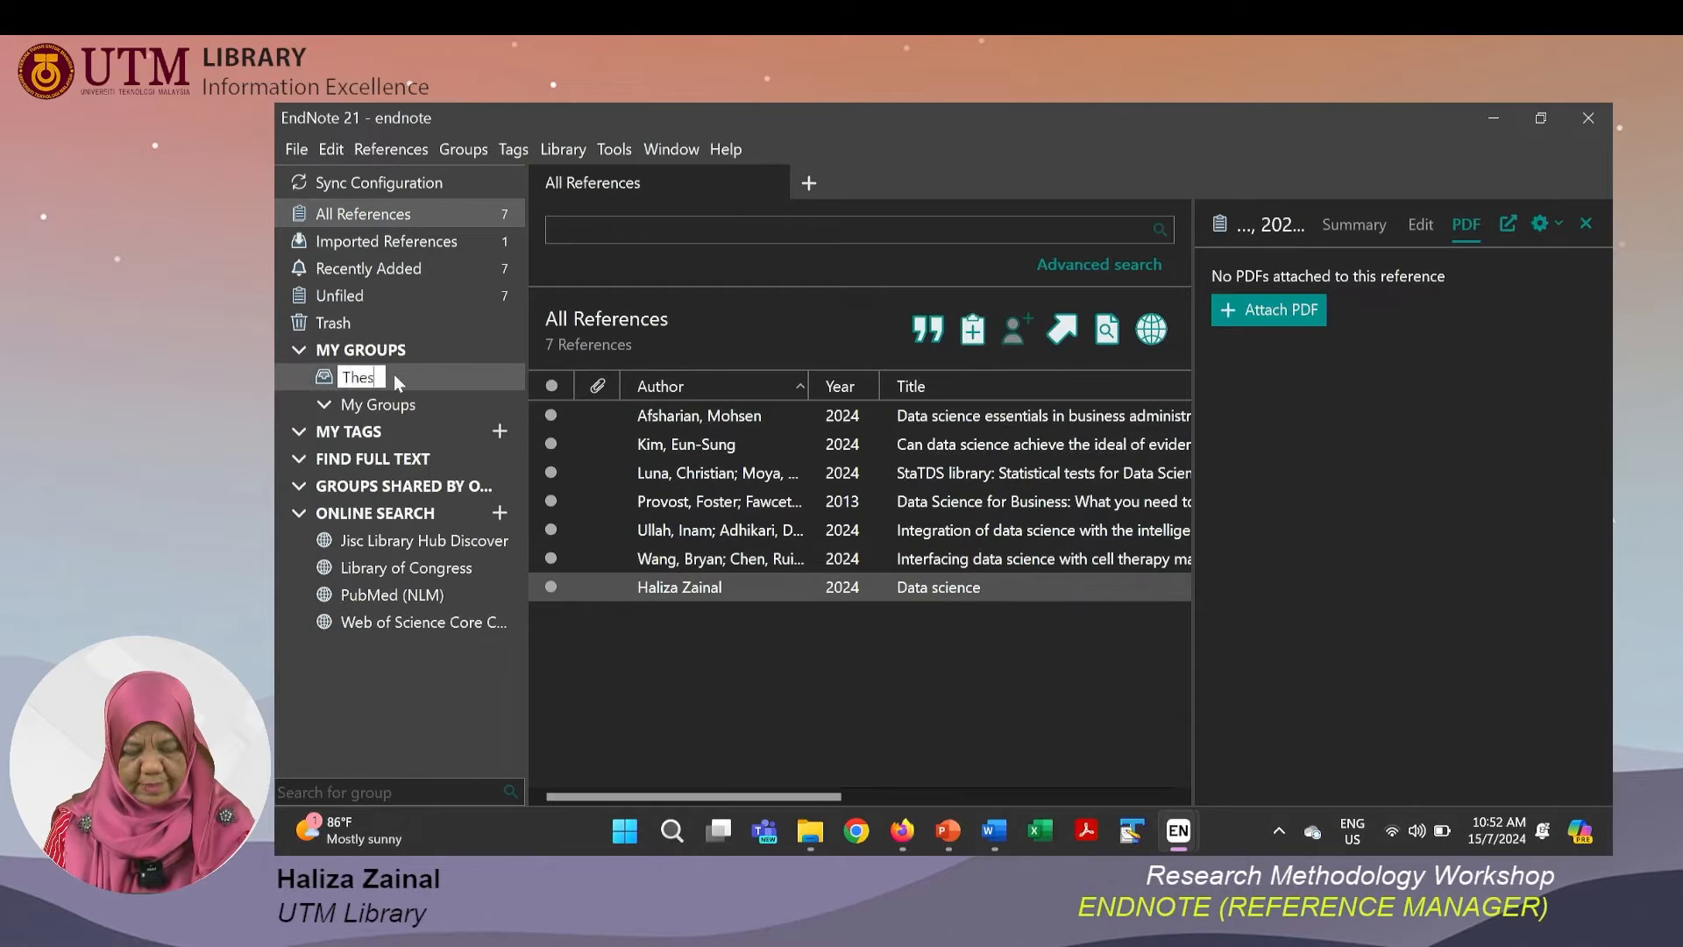
pyautogui.write('is -Chapter ')
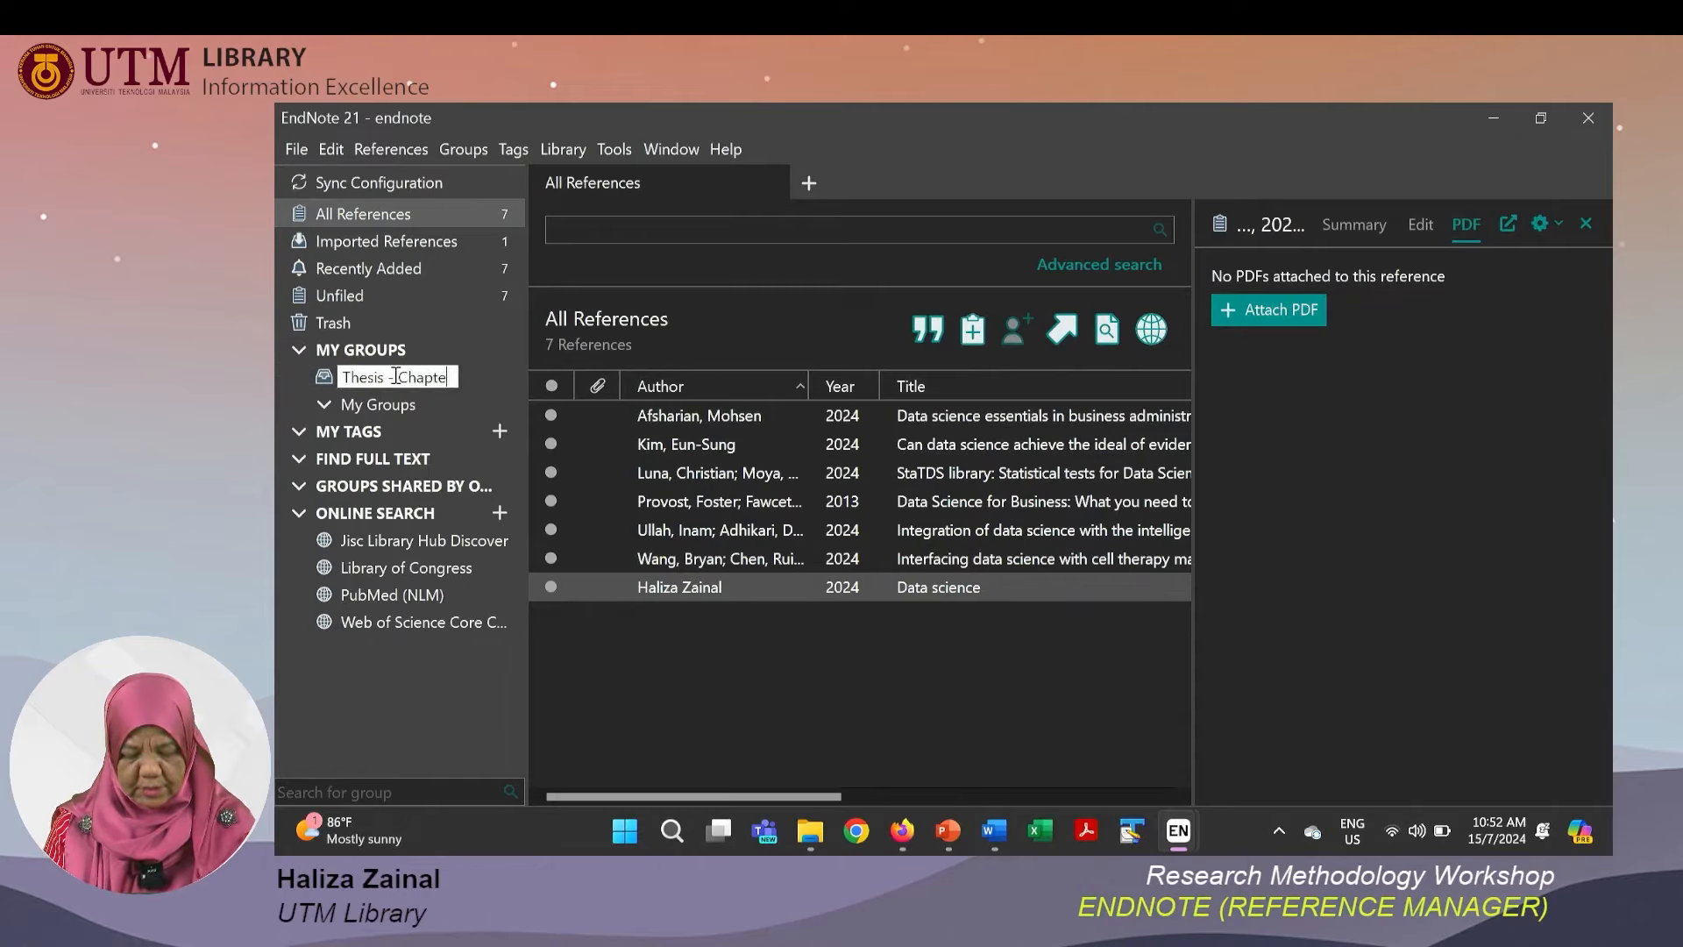
pyautogui.write('1')
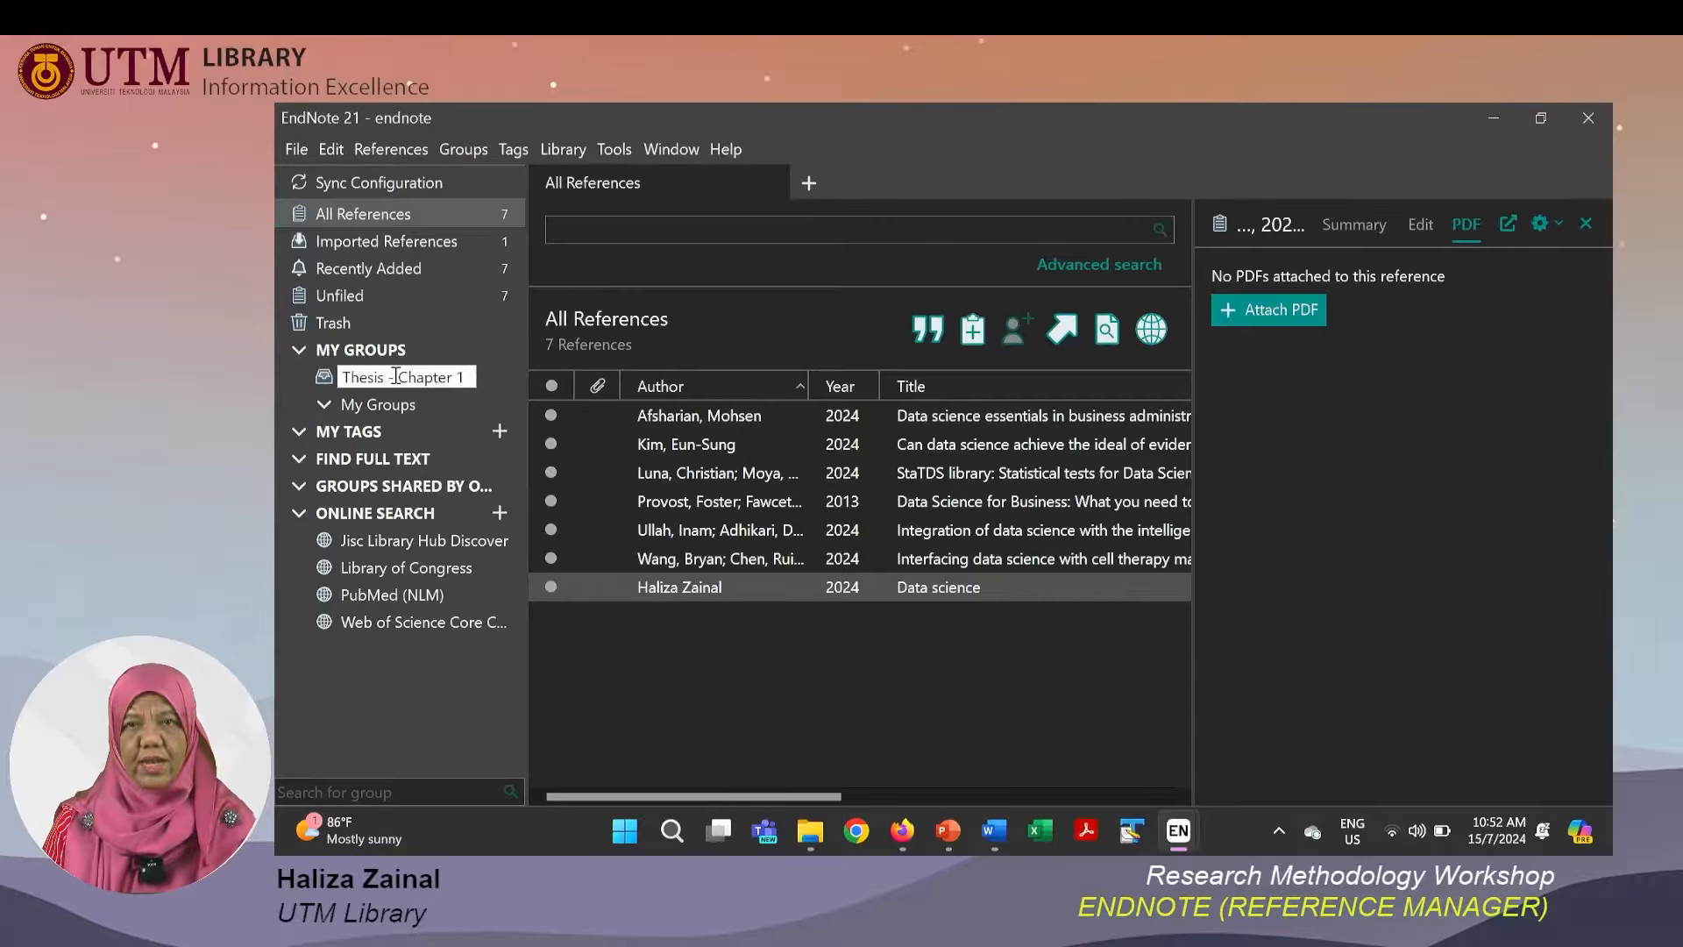
pyautogui.press('Return')
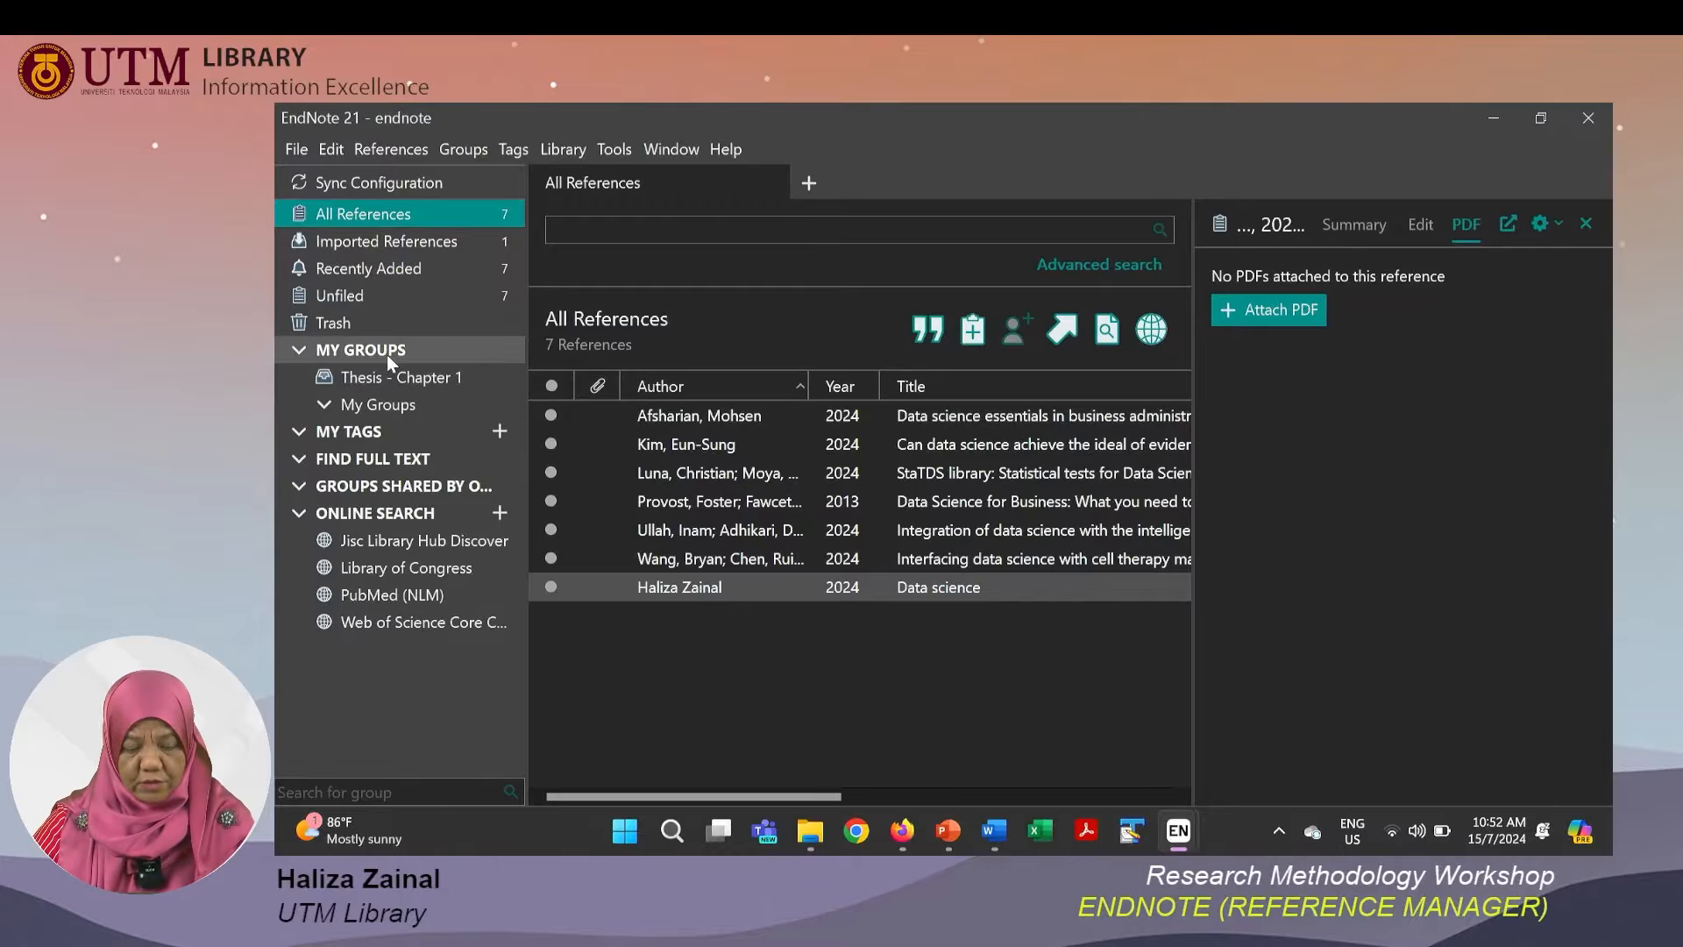
# Create another group under My Groups named Thesis - Chapter 2.
pyautogui.rightClick(386, 354)
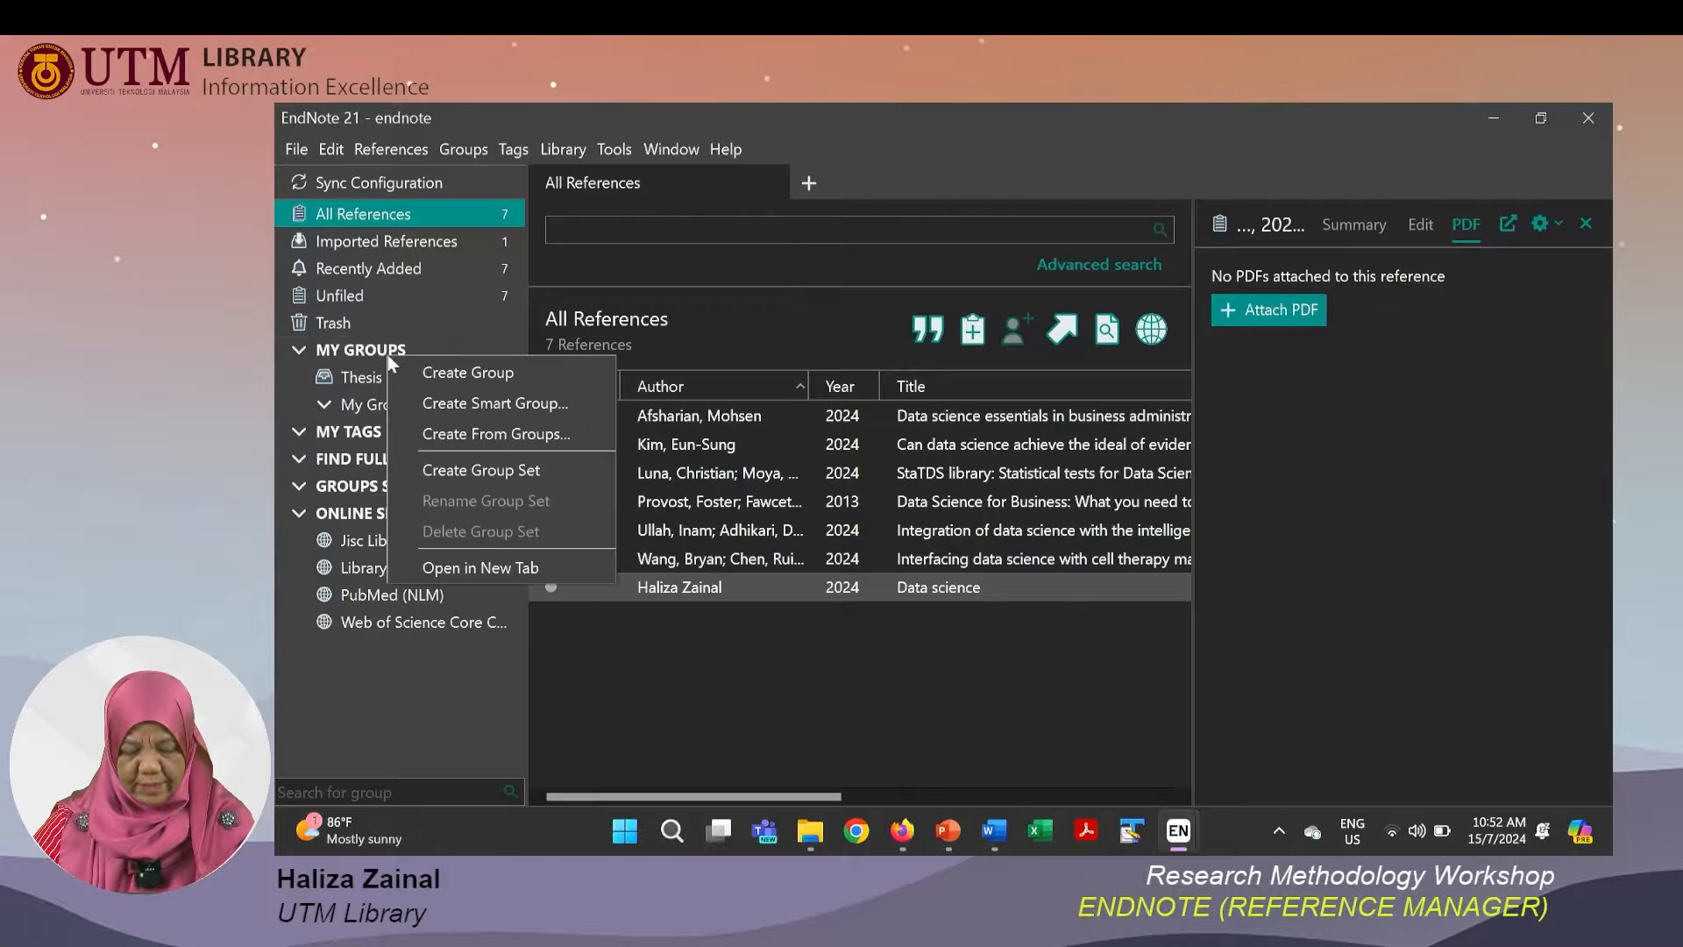
pyautogui.click(439, 379)
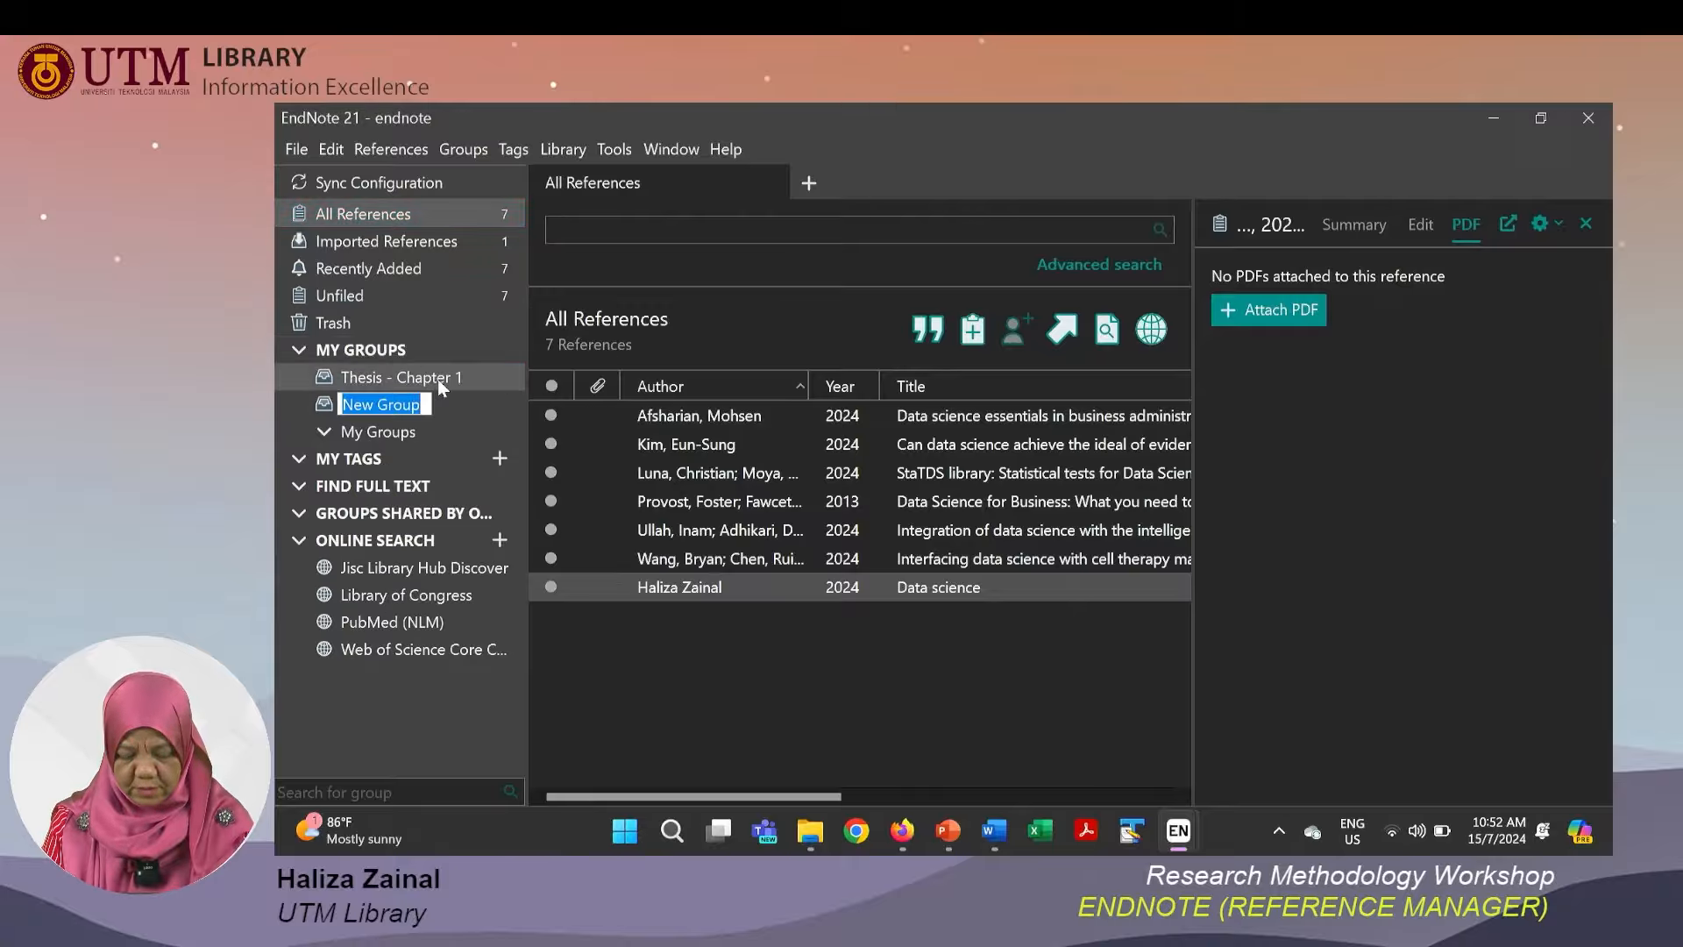
pyautogui.write('Thesis - Chapter 2')
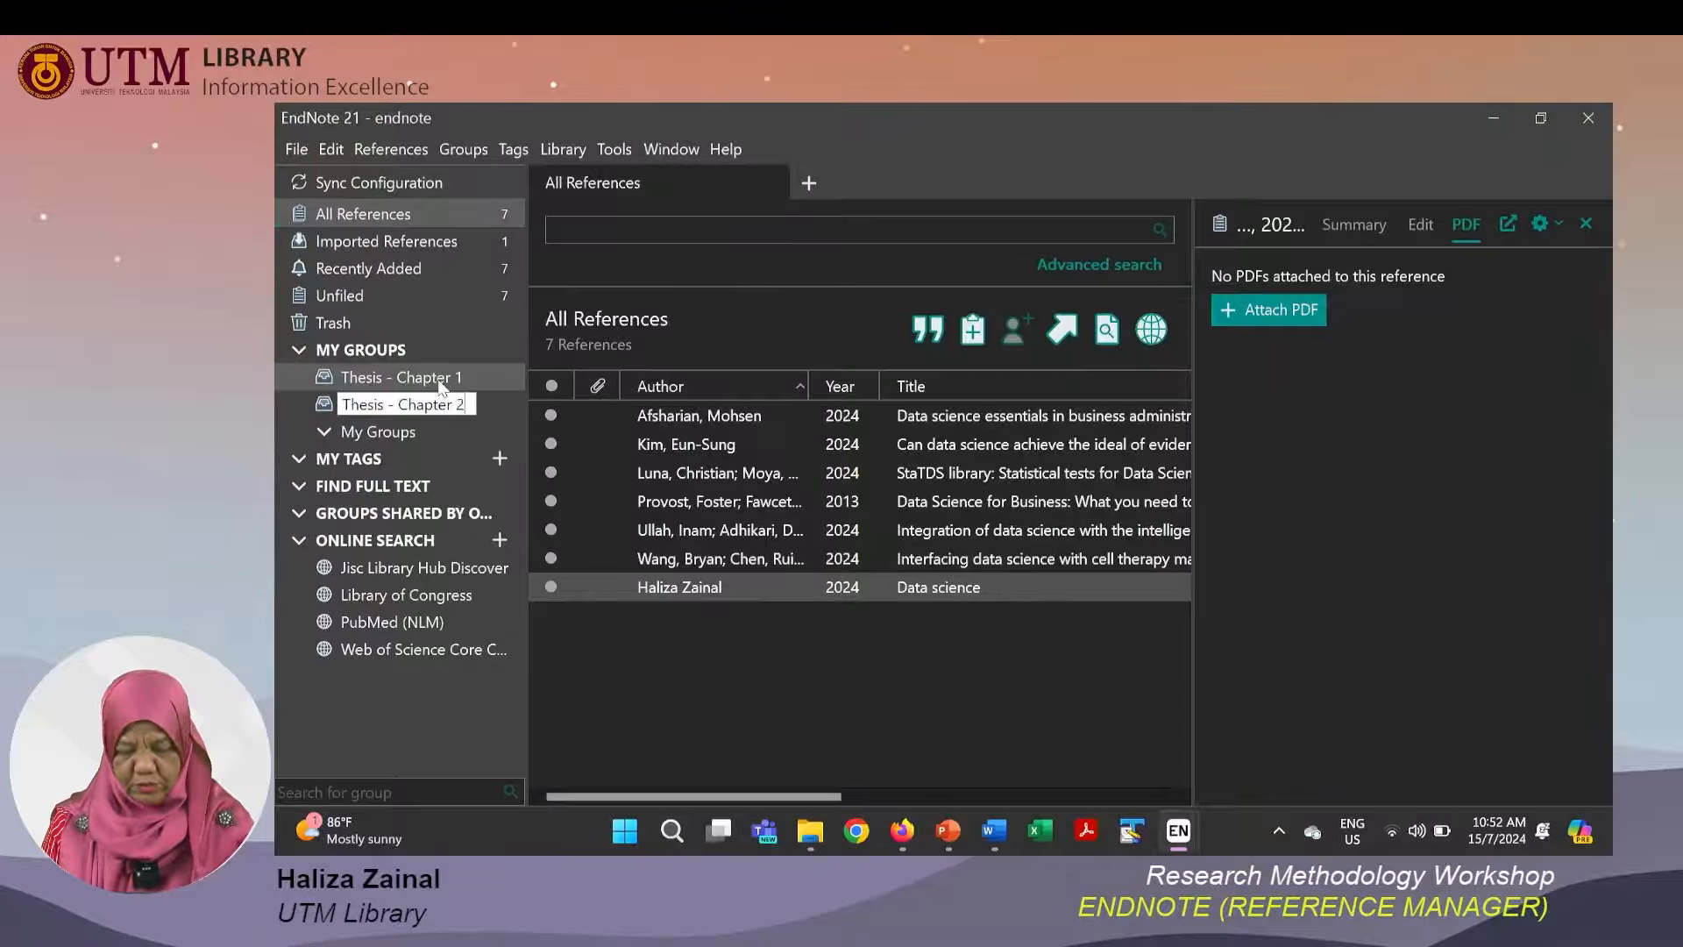
pyautogui.press('Return')
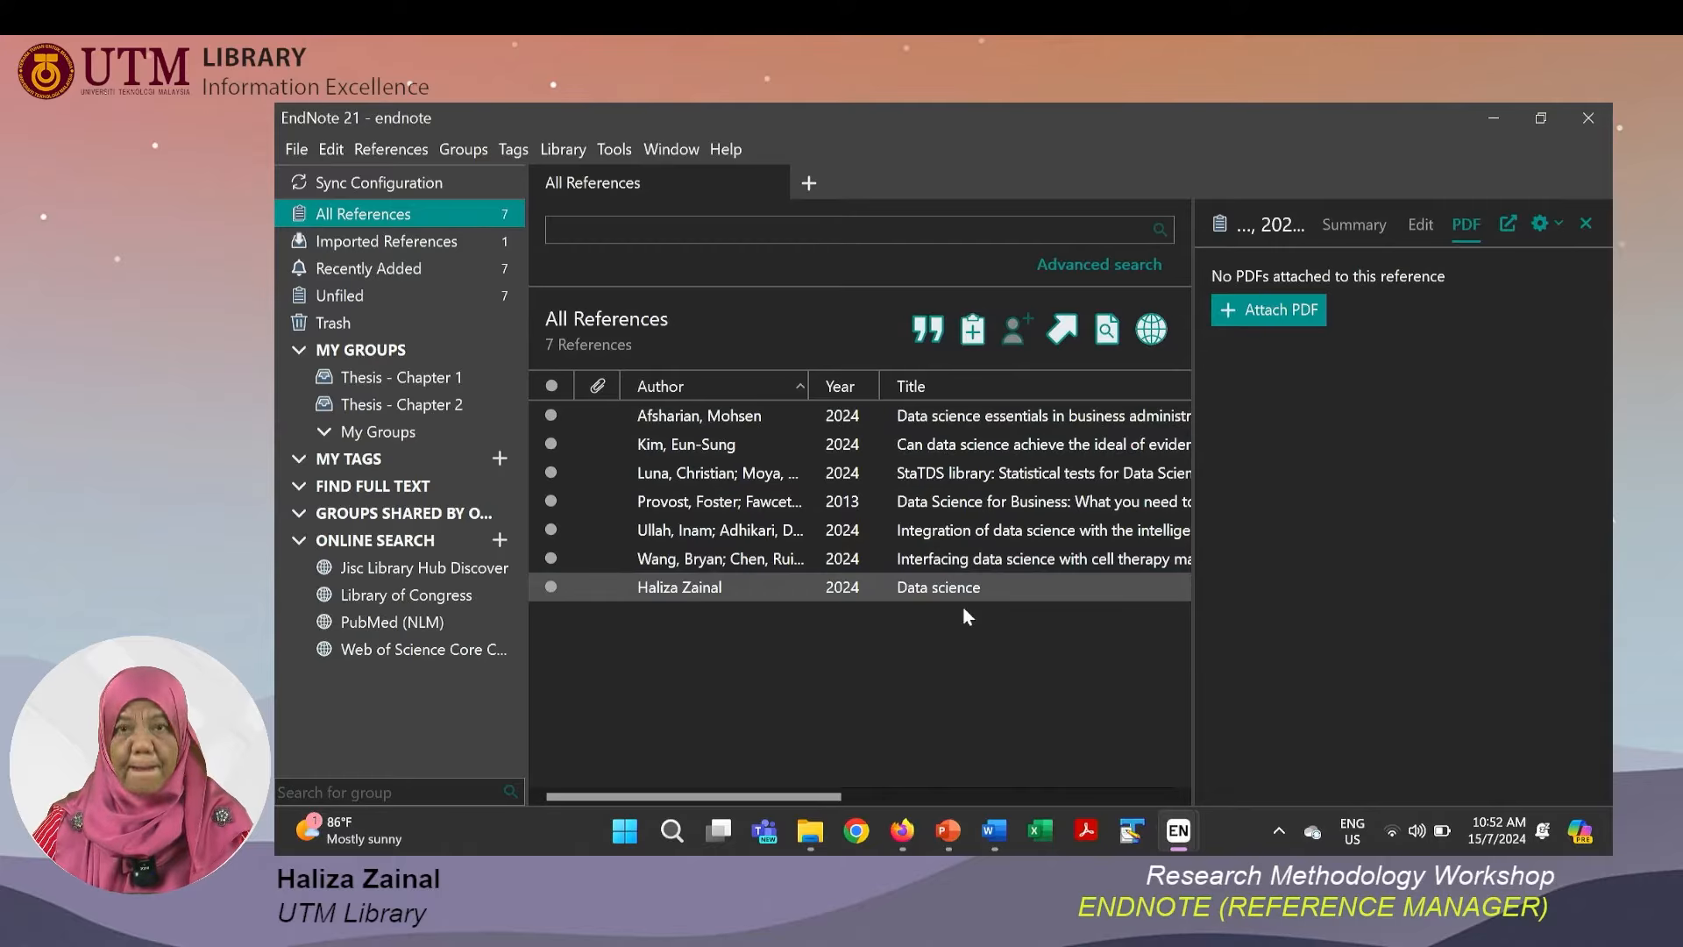
# Add the first three references (Afsharian, Kim, Luna) to the Thesis - Chapter 1 group and open it.
pyautogui.click(975, 427)
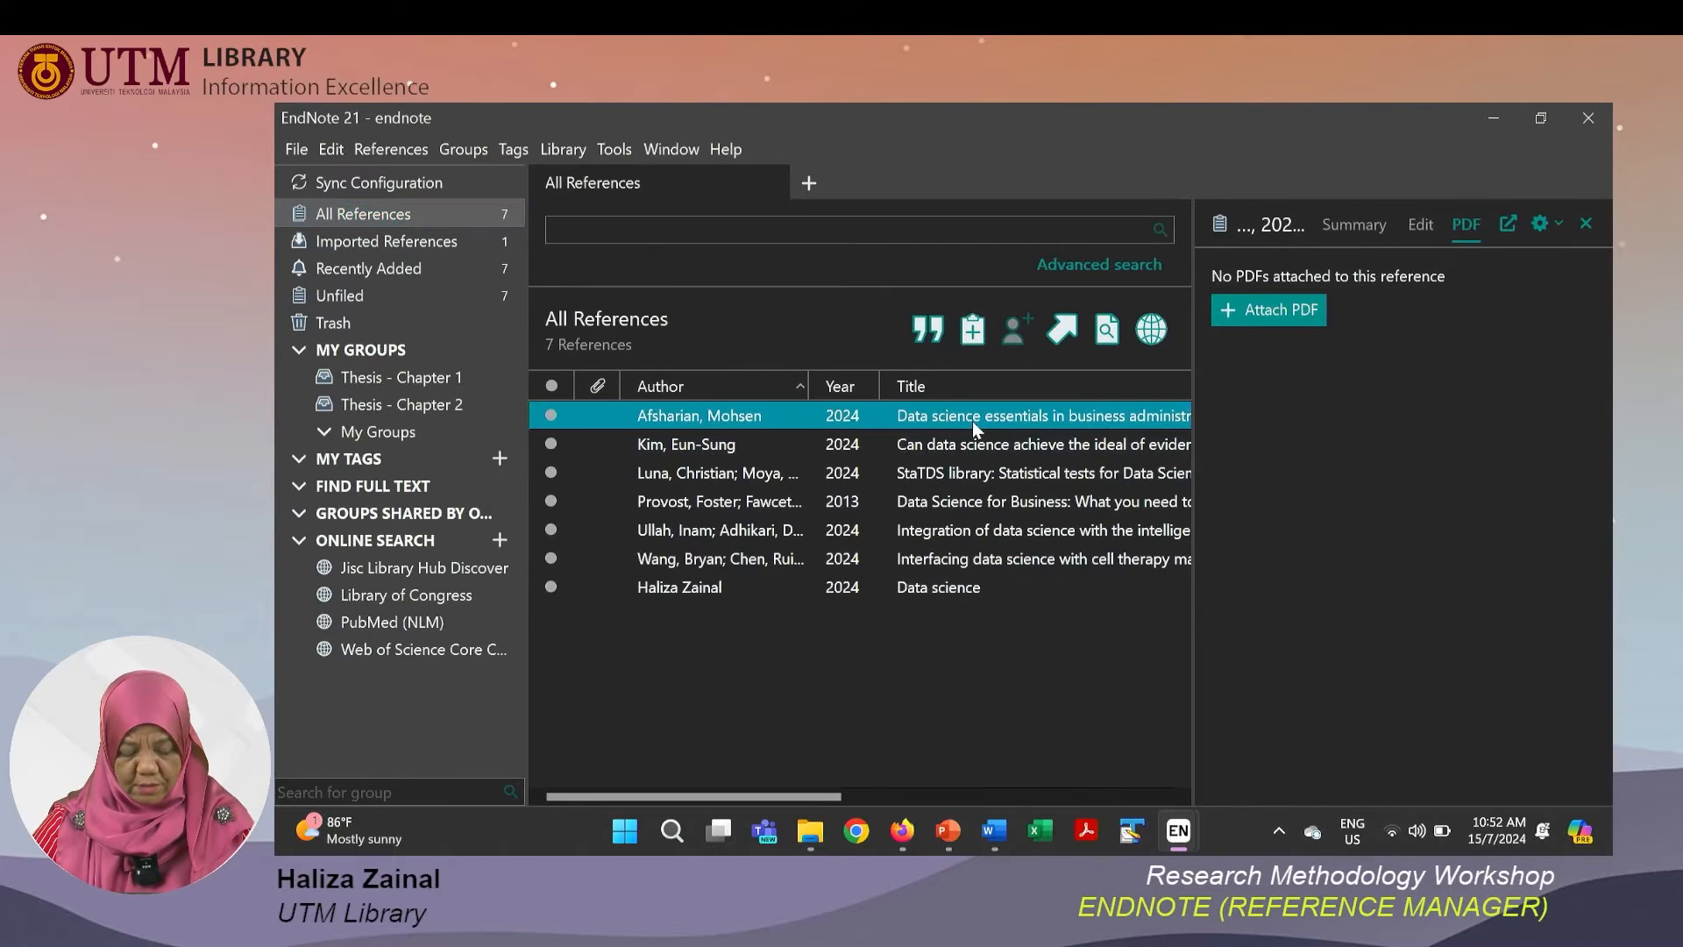
pyautogui.keyDown('shift'); pyautogui.click(971, 478); pyautogui.keyUp('shift')
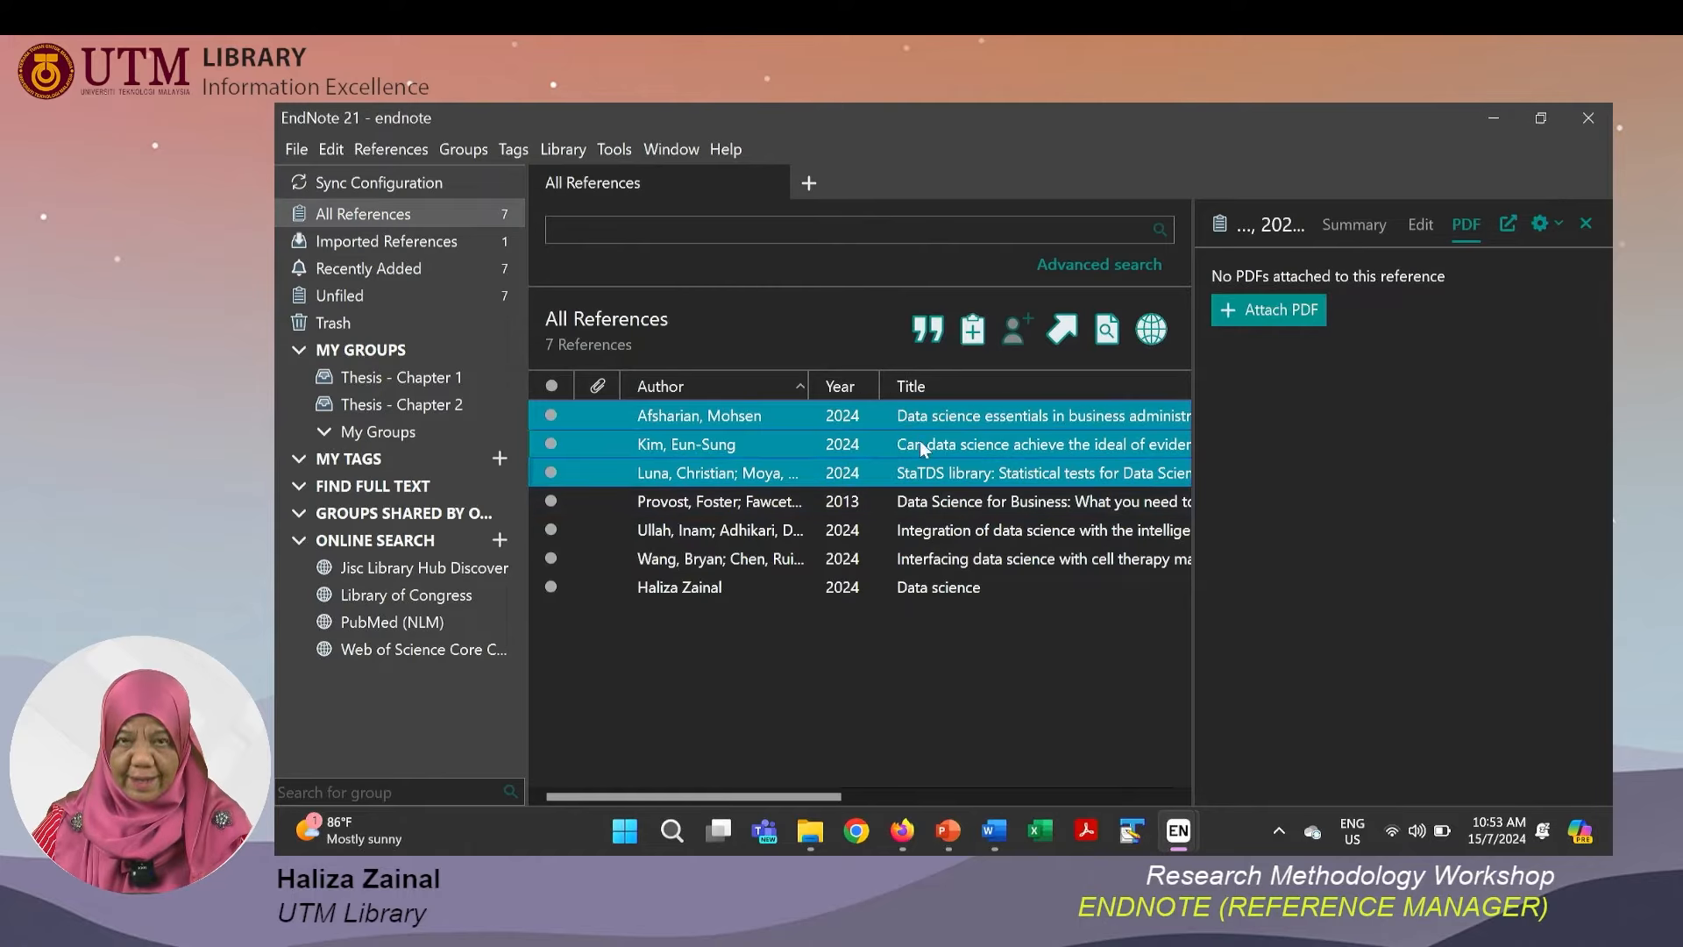
pyautogui.moveTo(861, 436); pyautogui.dragTo(450, 376)
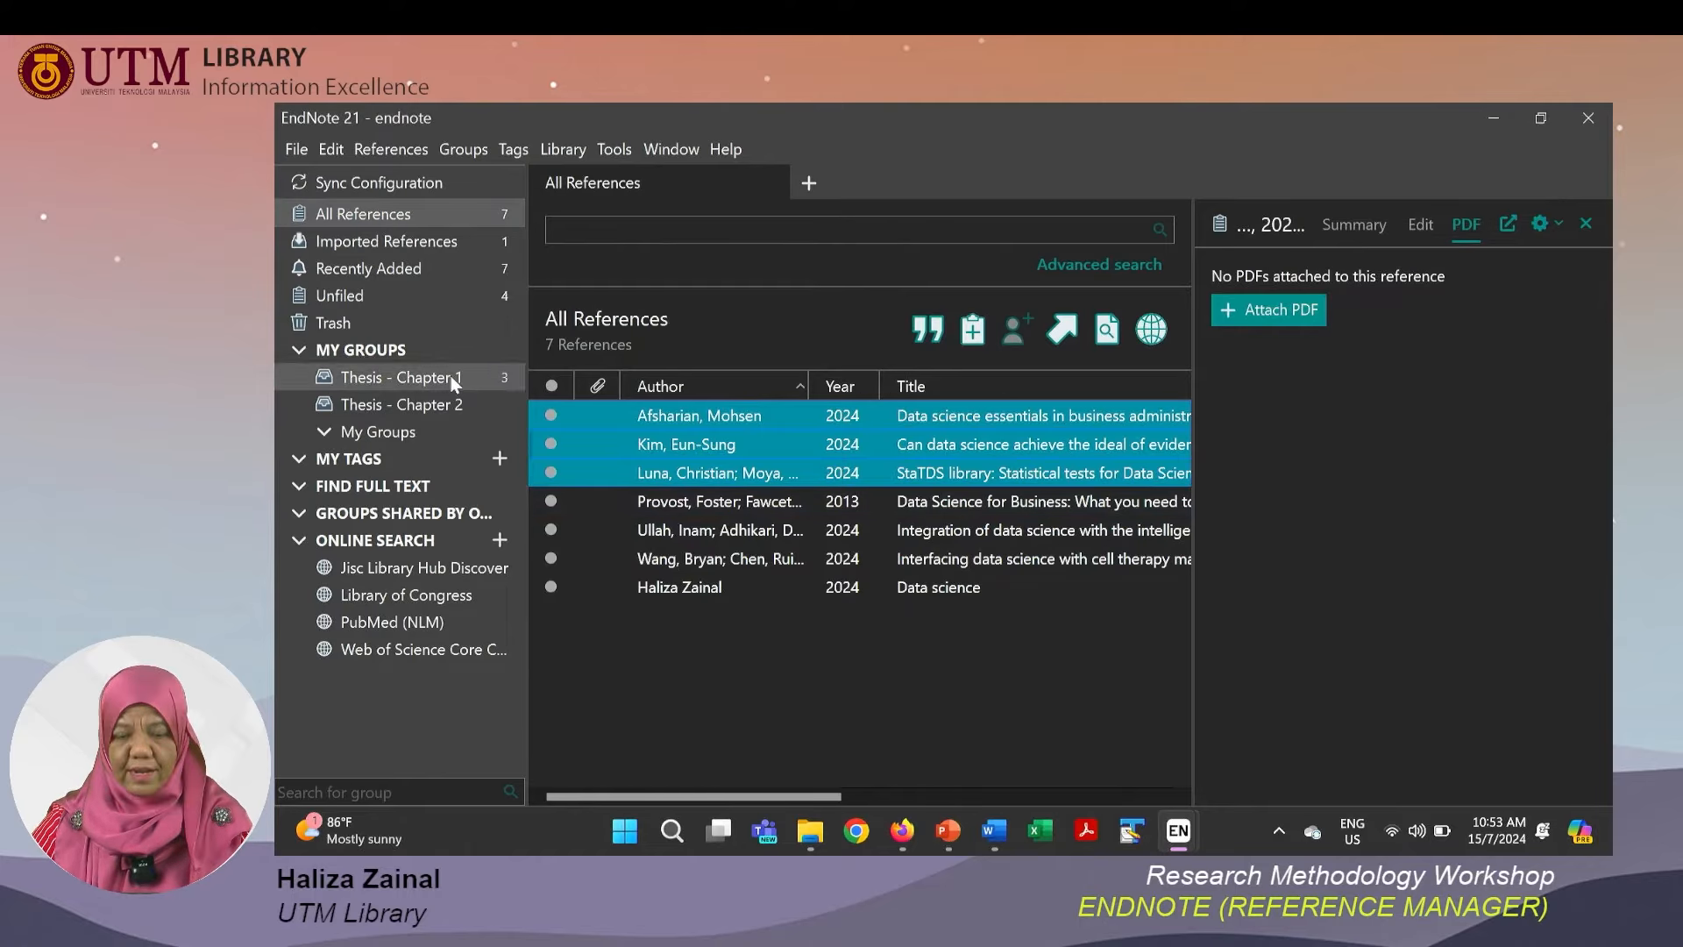
pyautogui.click(453, 379)
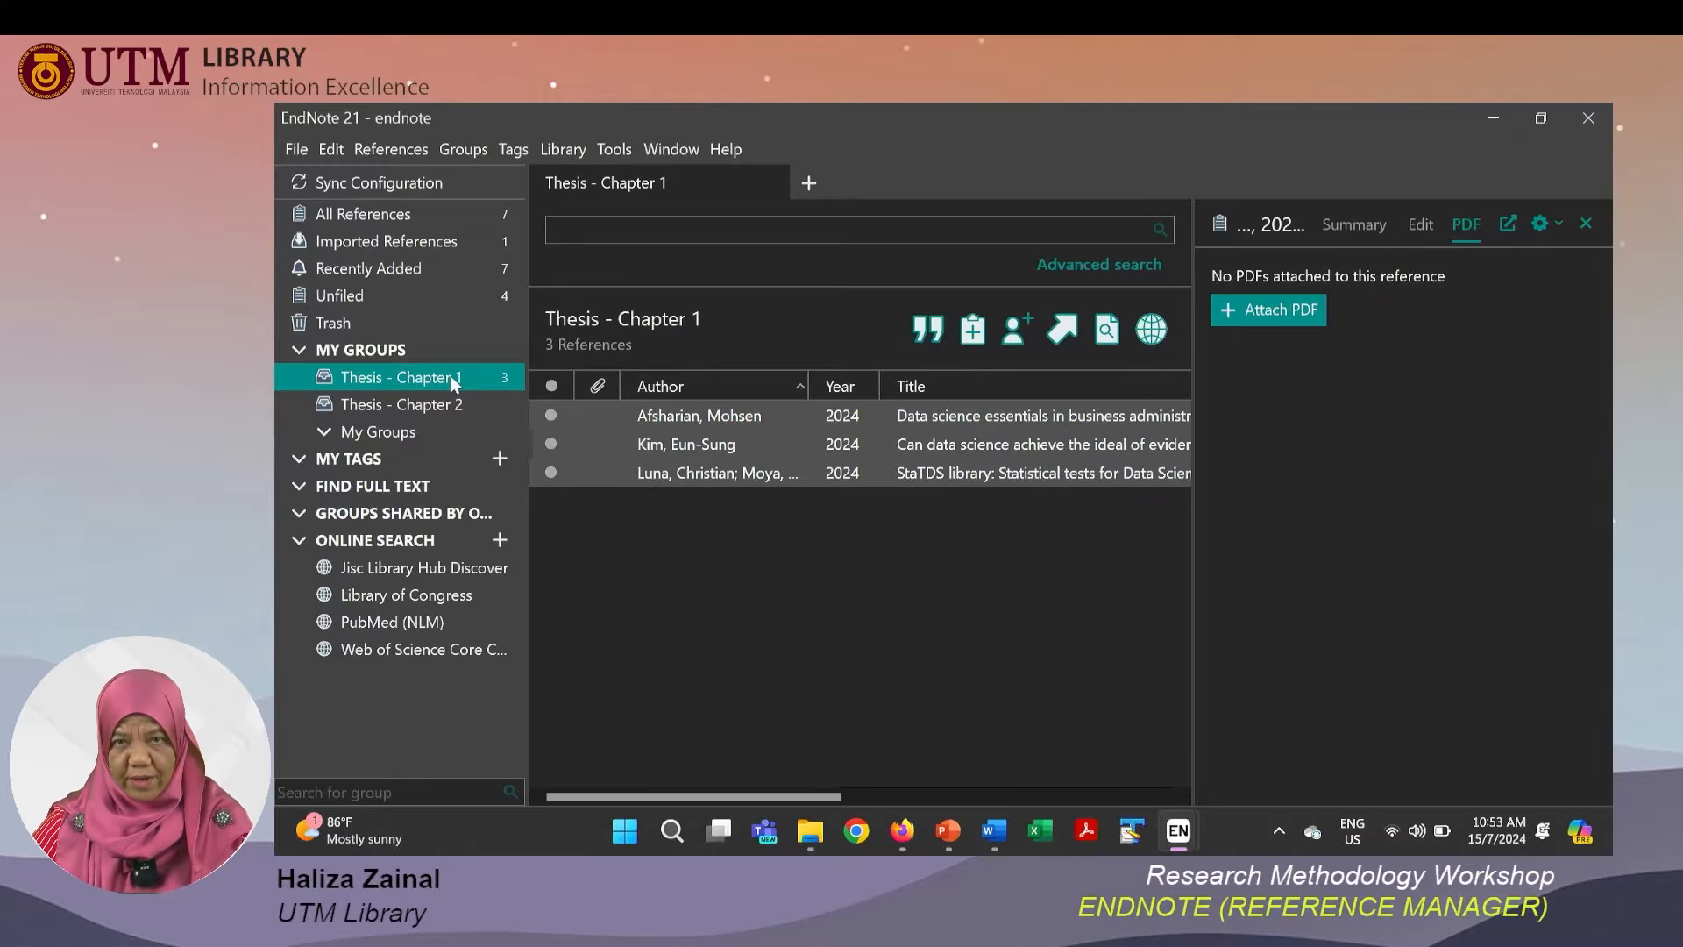
# From All References, add the Provost, Ullah and Wang references to the Thesis - Chapter 2 group.
pyautogui.click(398, 221)
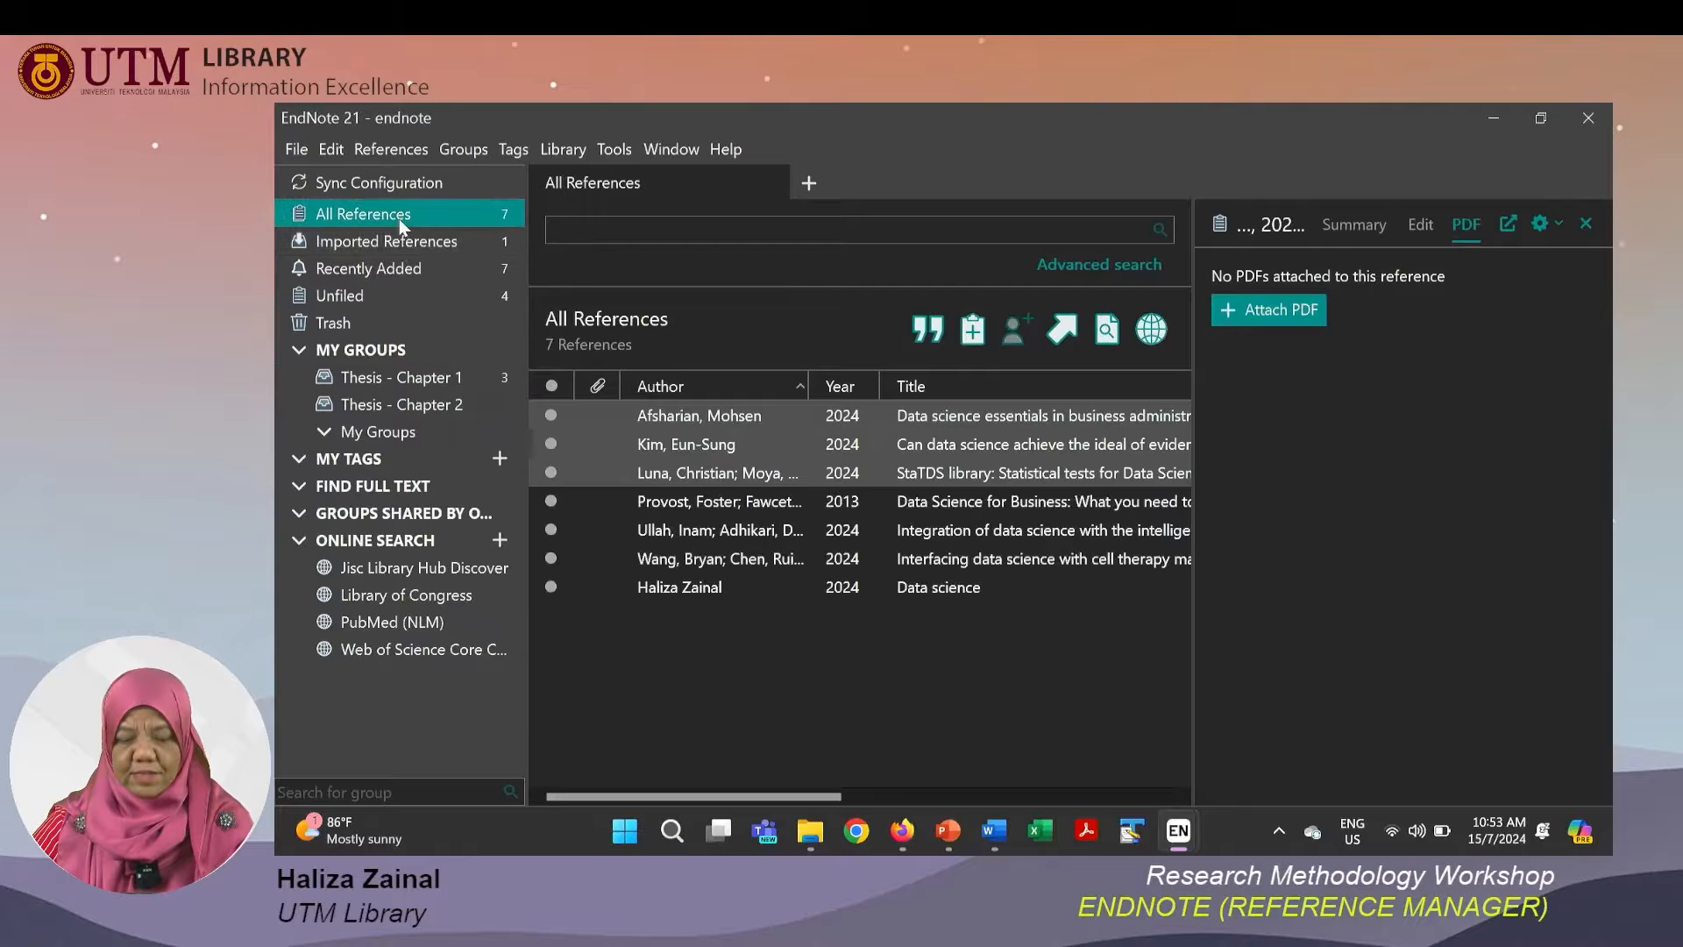
pyautogui.click(824, 507)
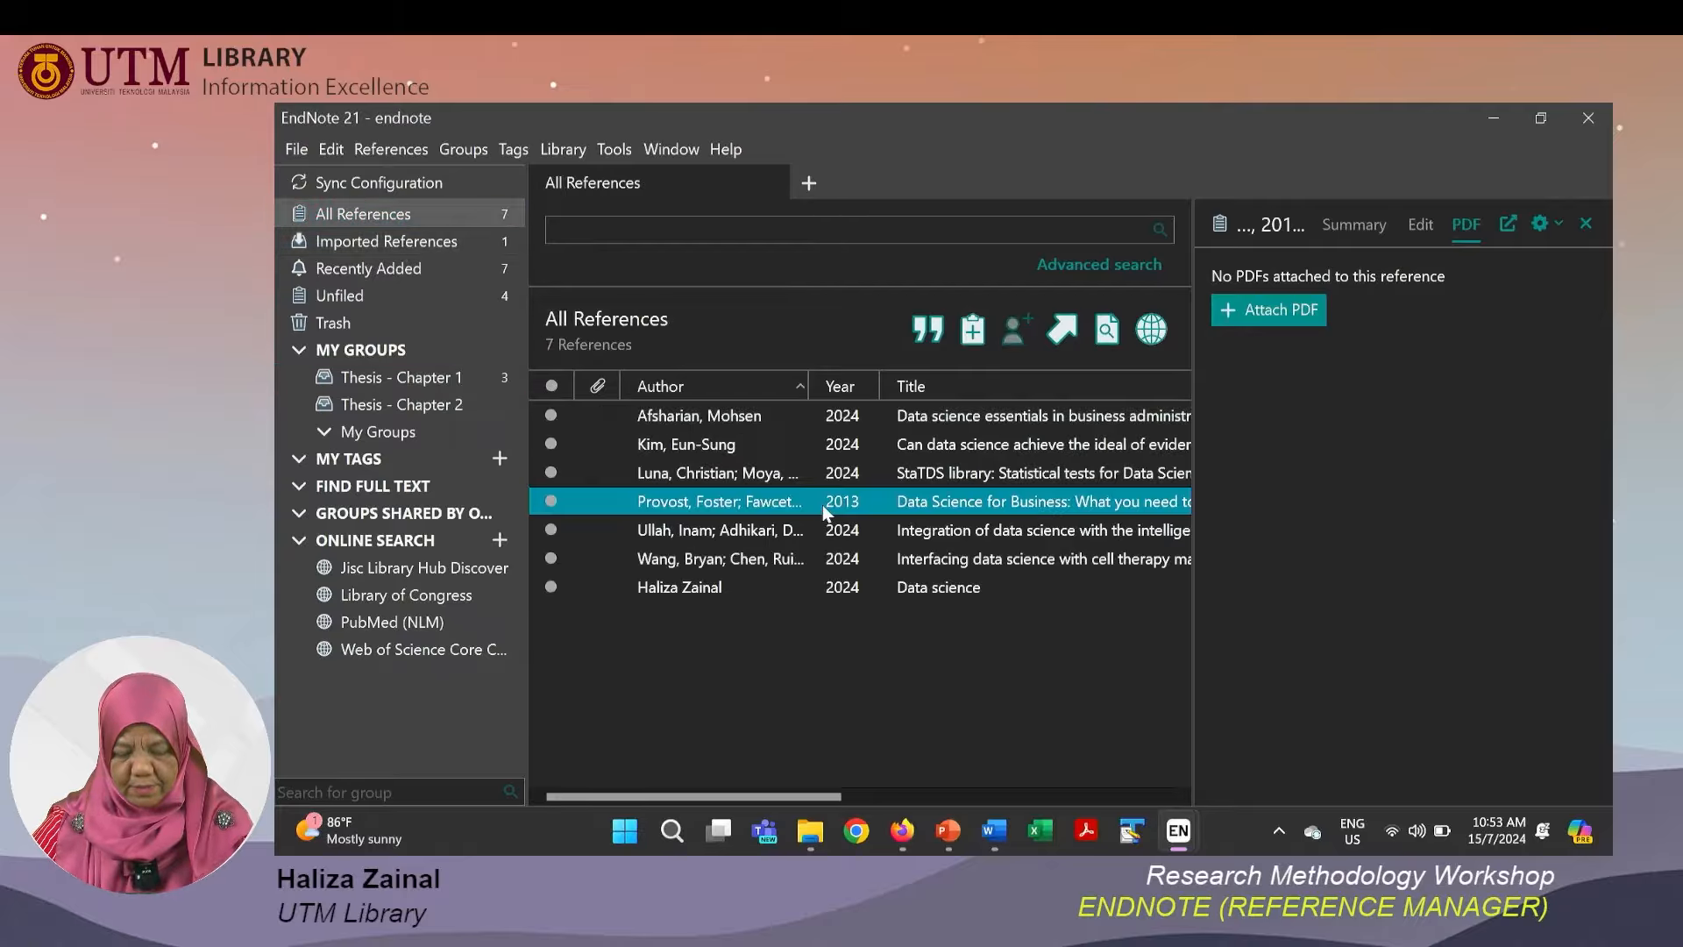
pyautogui.keyDown('shift'); pyautogui.click(886, 565); pyautogui.keyUp('shift')
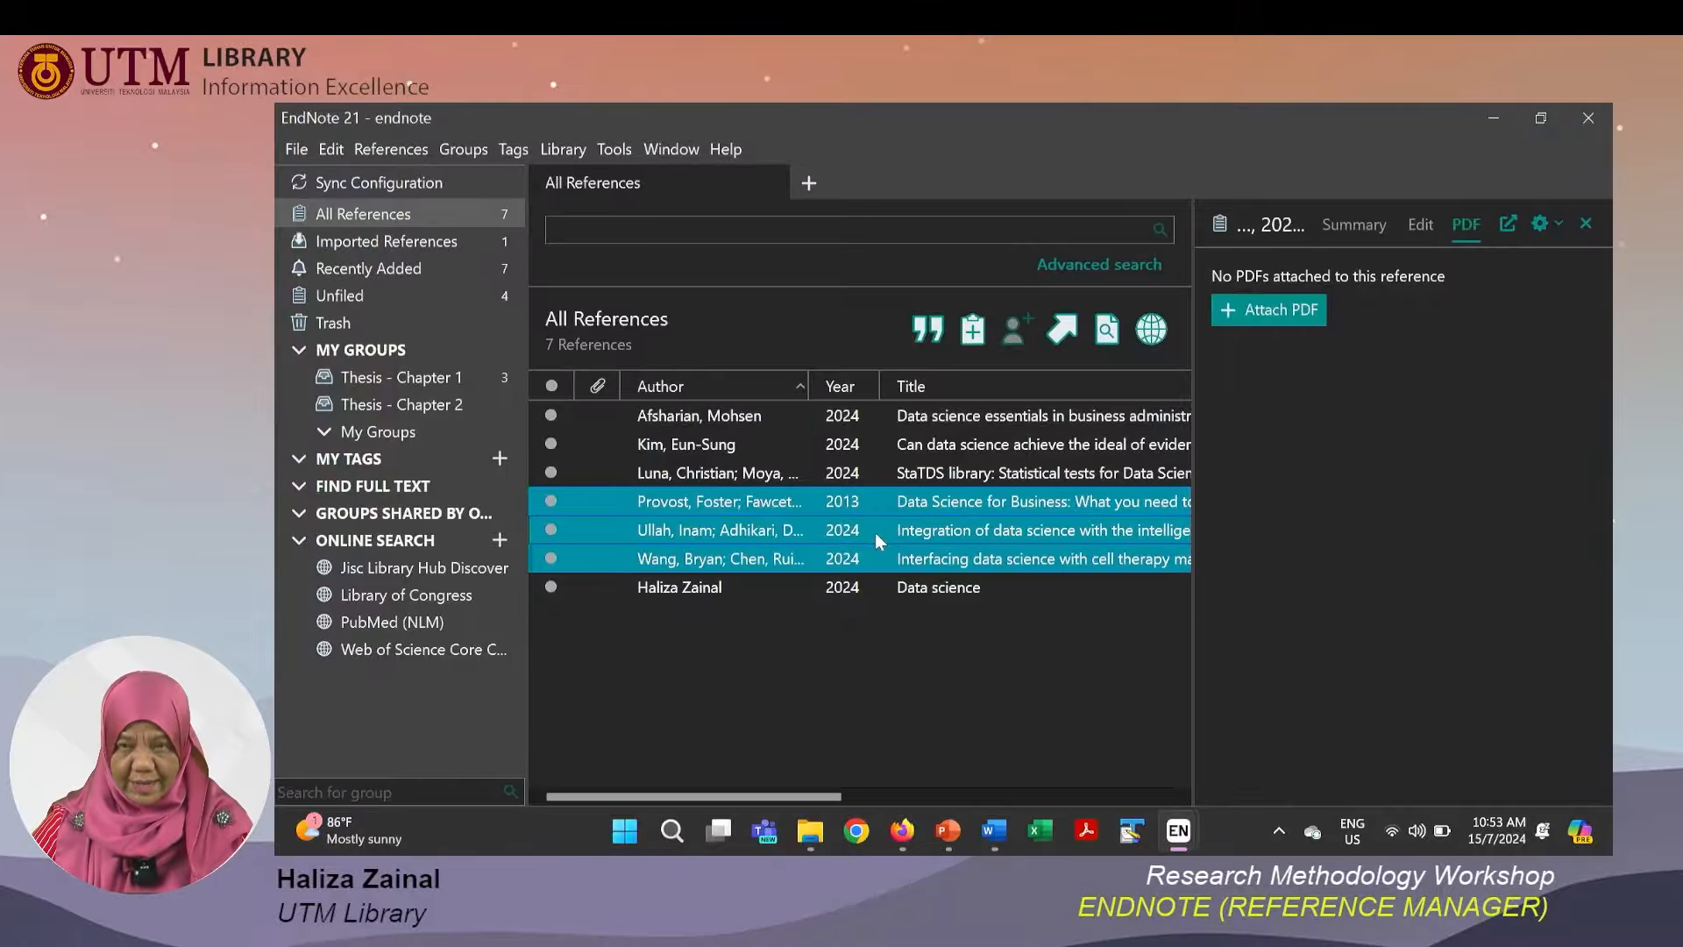
pyautogui.moveTo(874, 533); pyautogui.dragTo(464, 408)
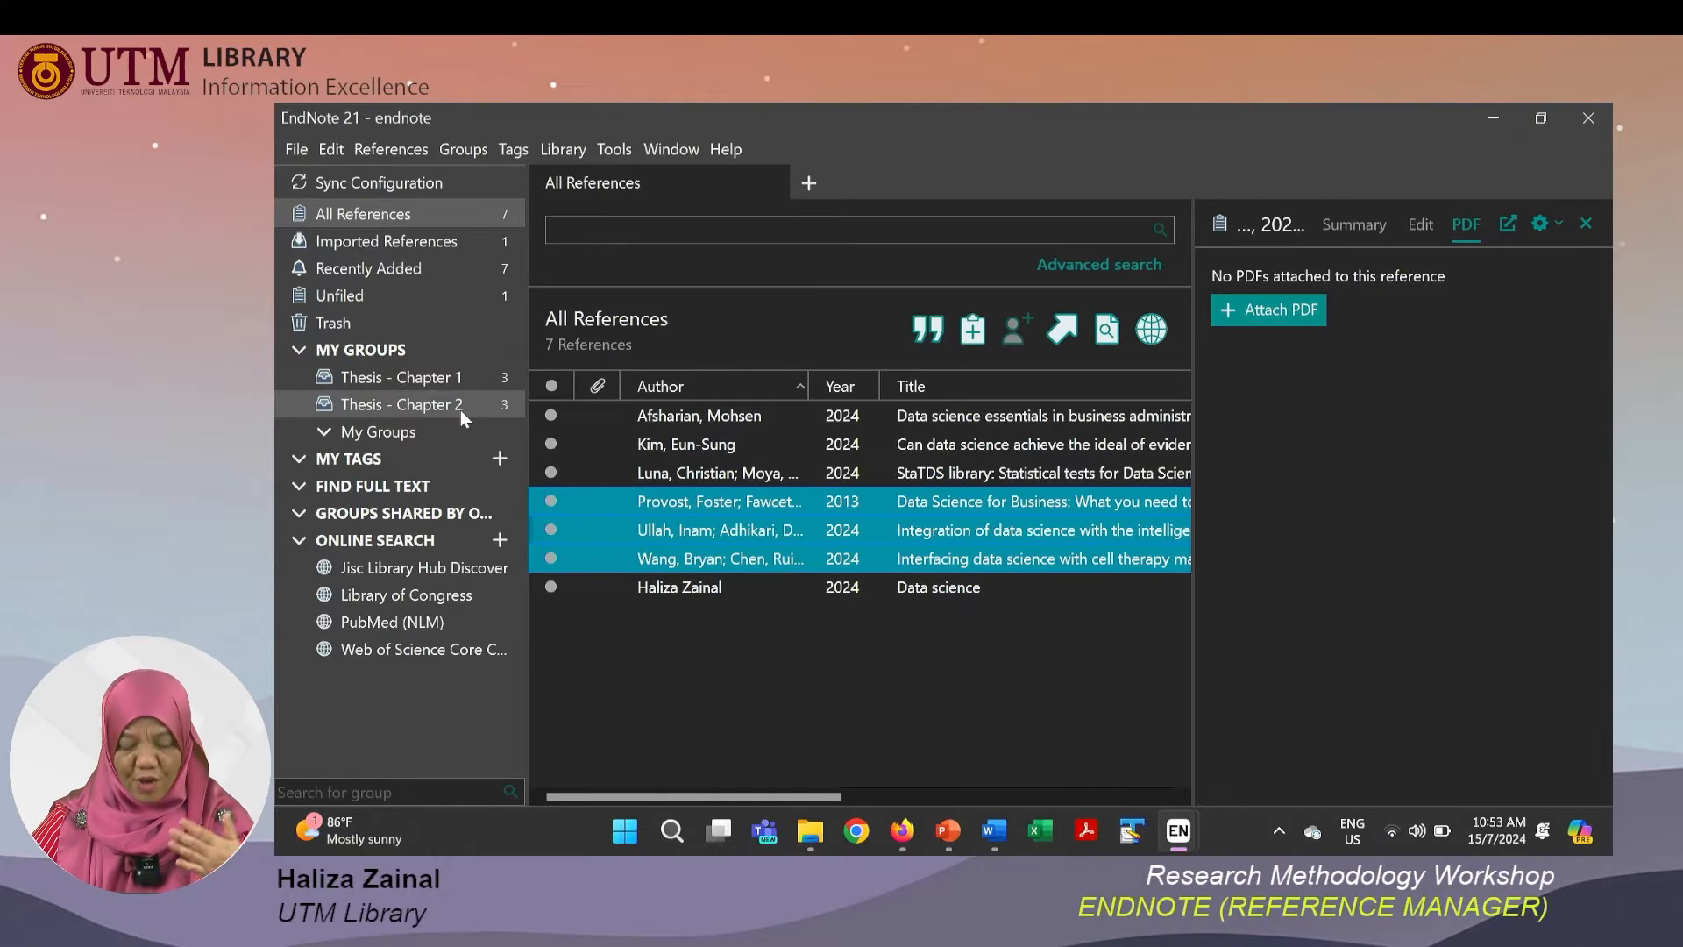
# View the contents of the Thesis - Chapter 1 and Thesis - Chapter 2 groups.
pyautogui.click(461, 382)
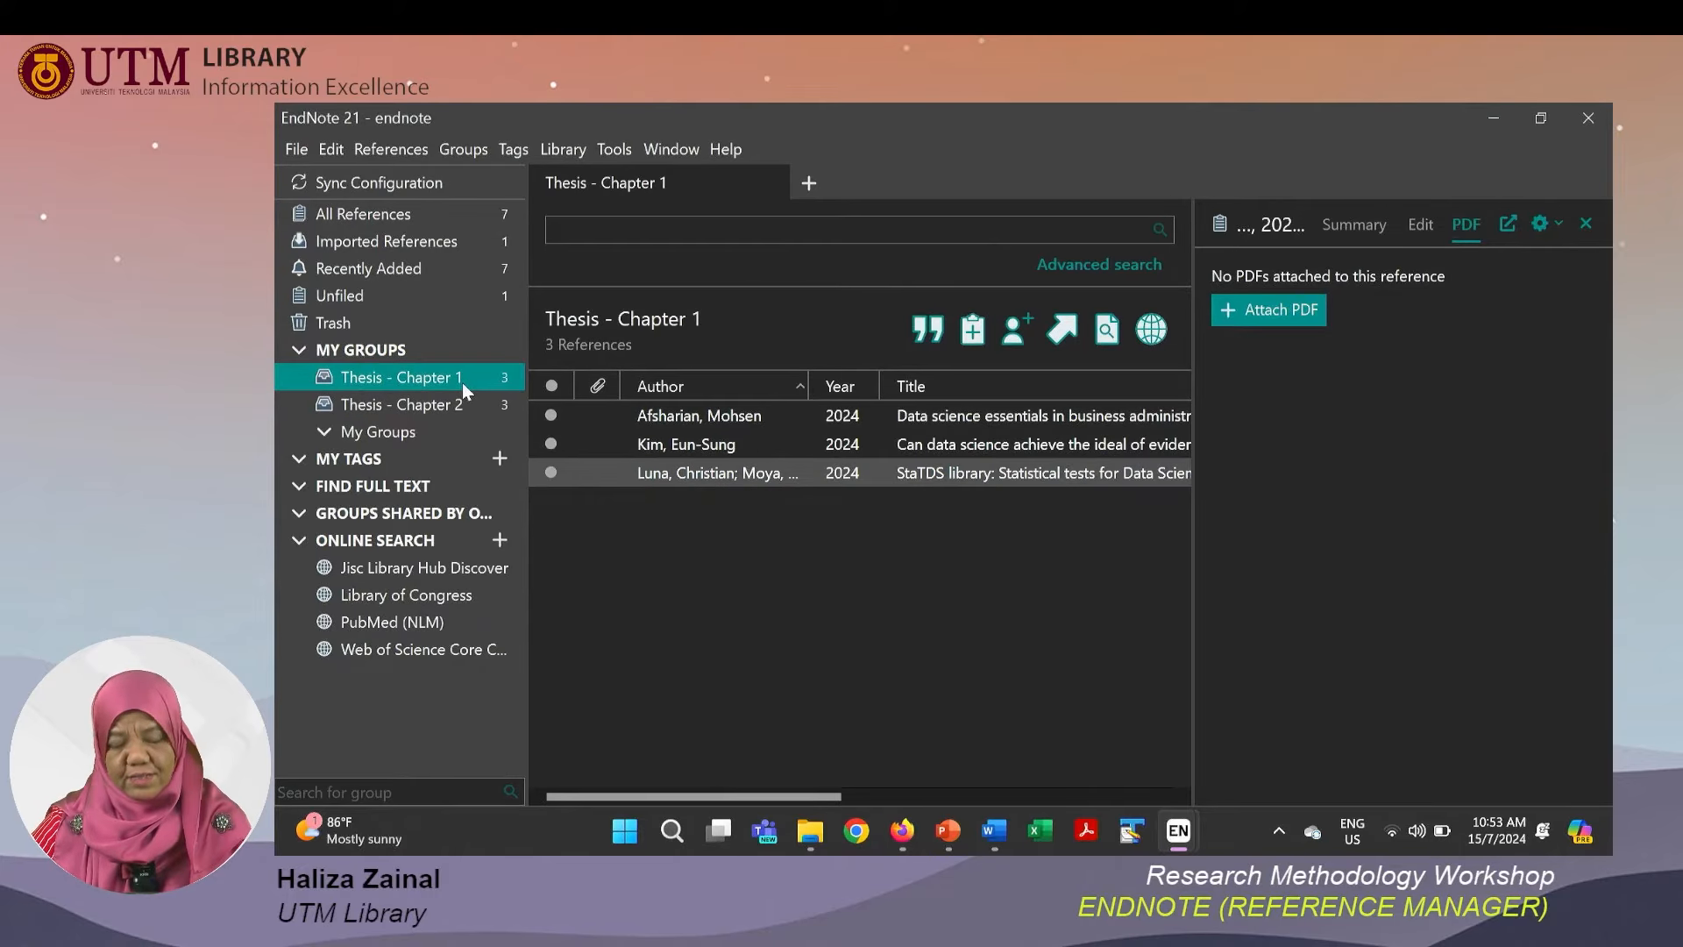
pyautogui.click(460, 407)
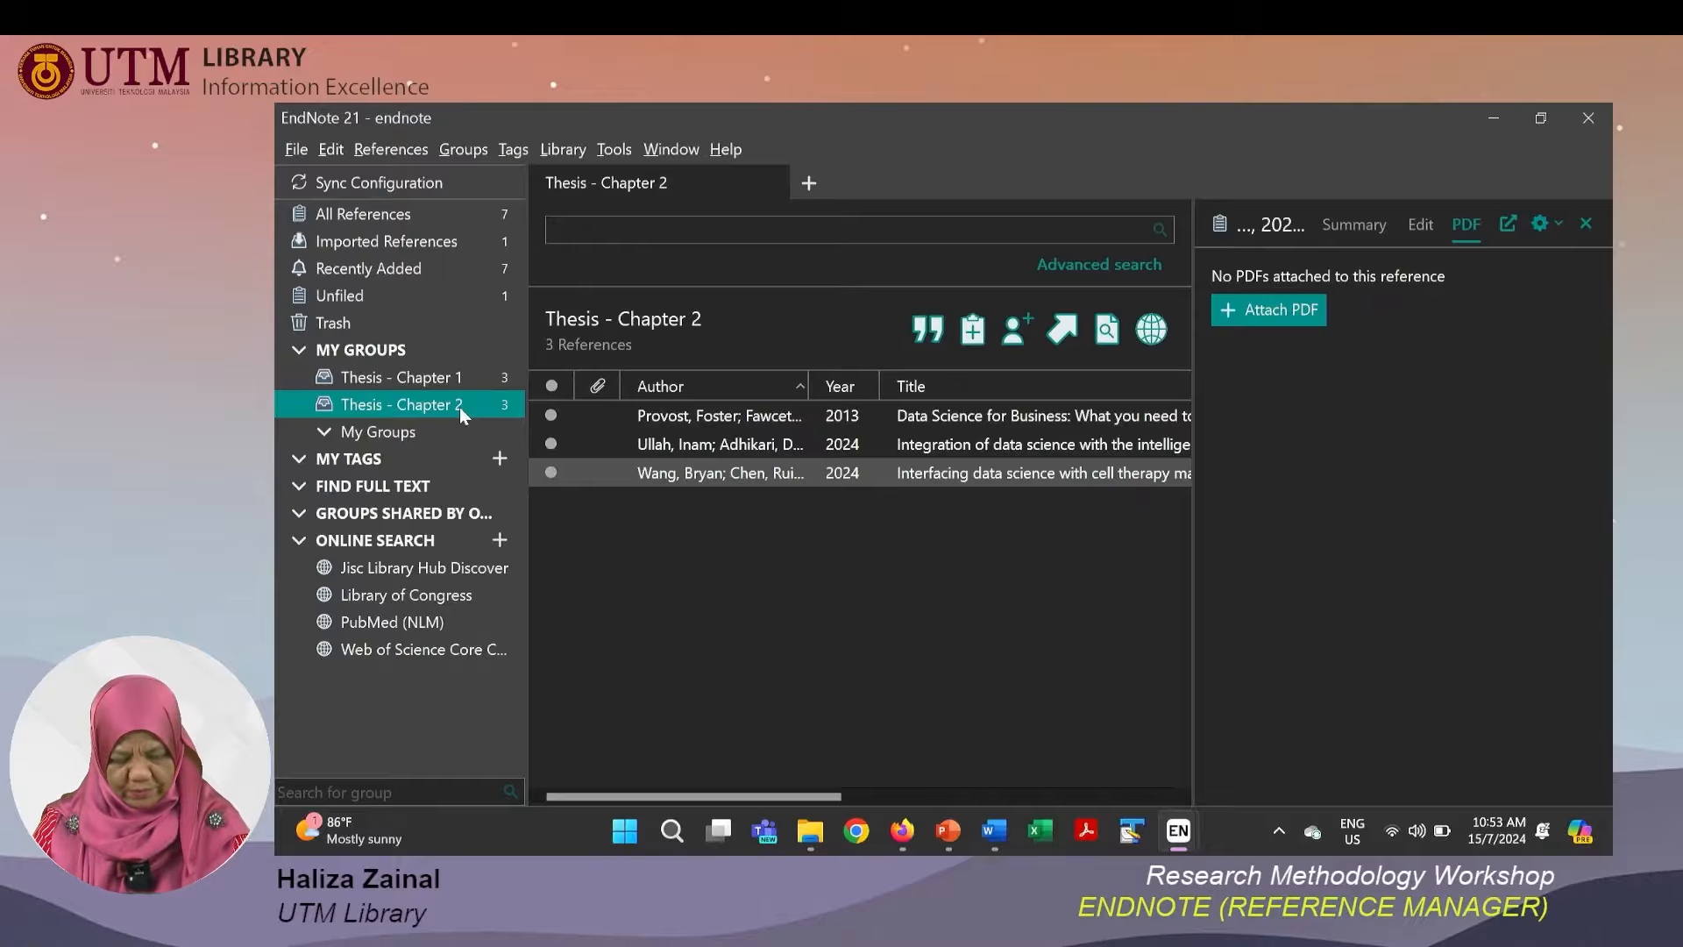
# Switch to the PowerPoint slide show, advance one slide, and return to EndNote.
pyautogui.hotkey('alt', 'Tab')
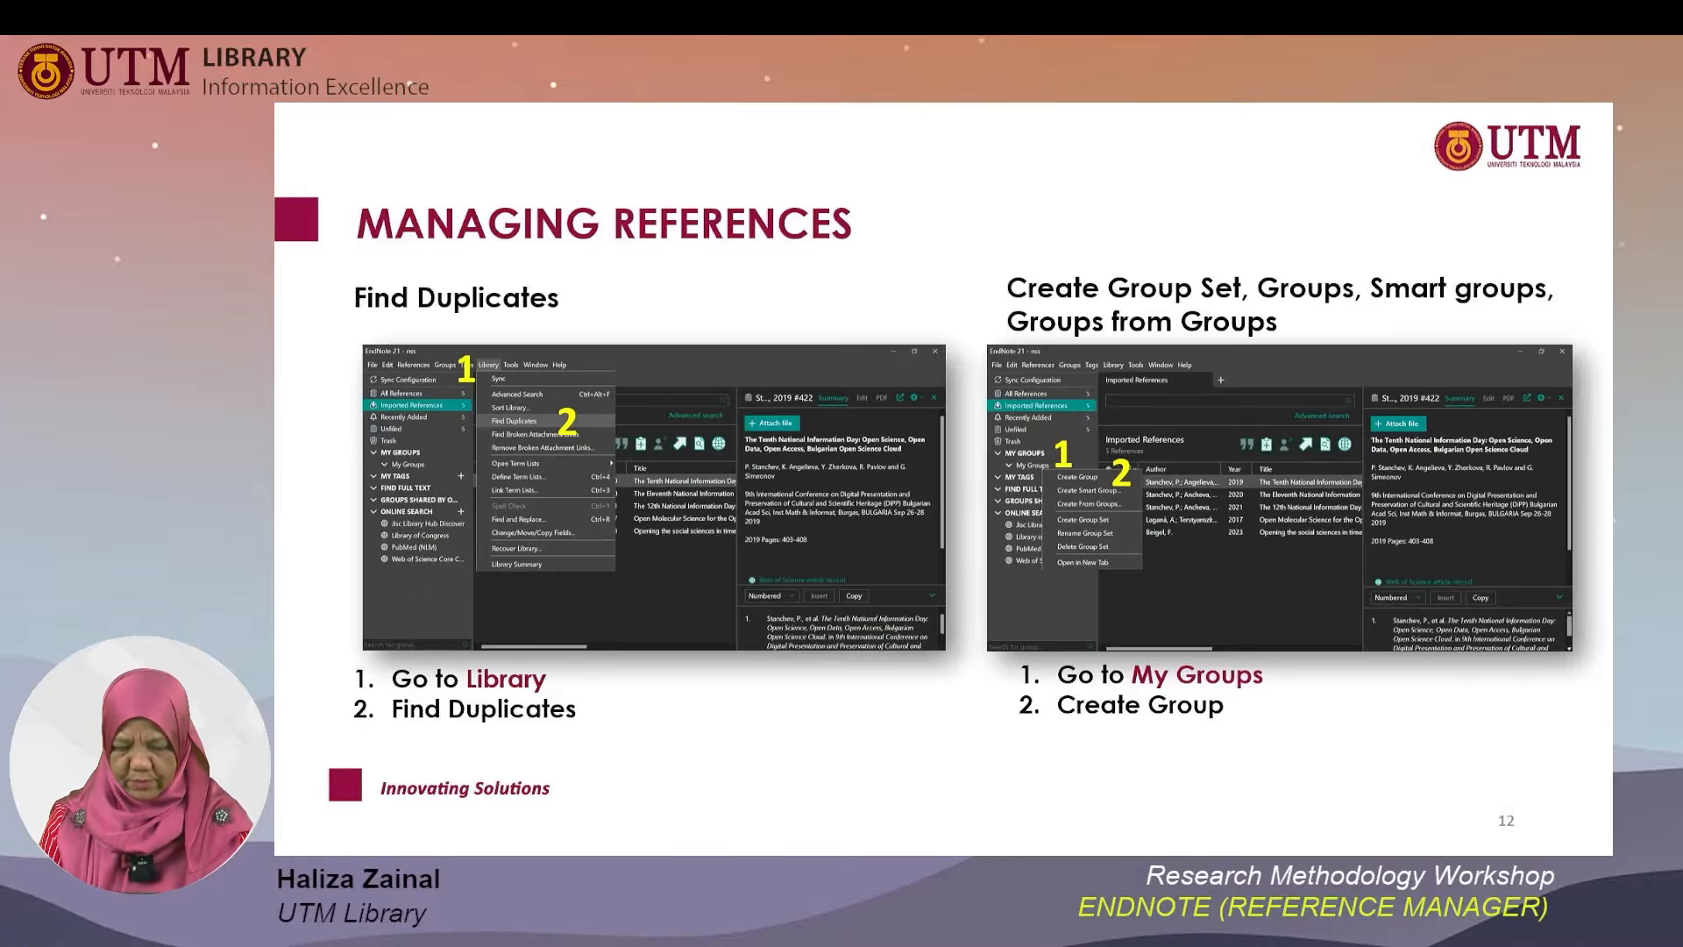
pyautogui.press('Right')
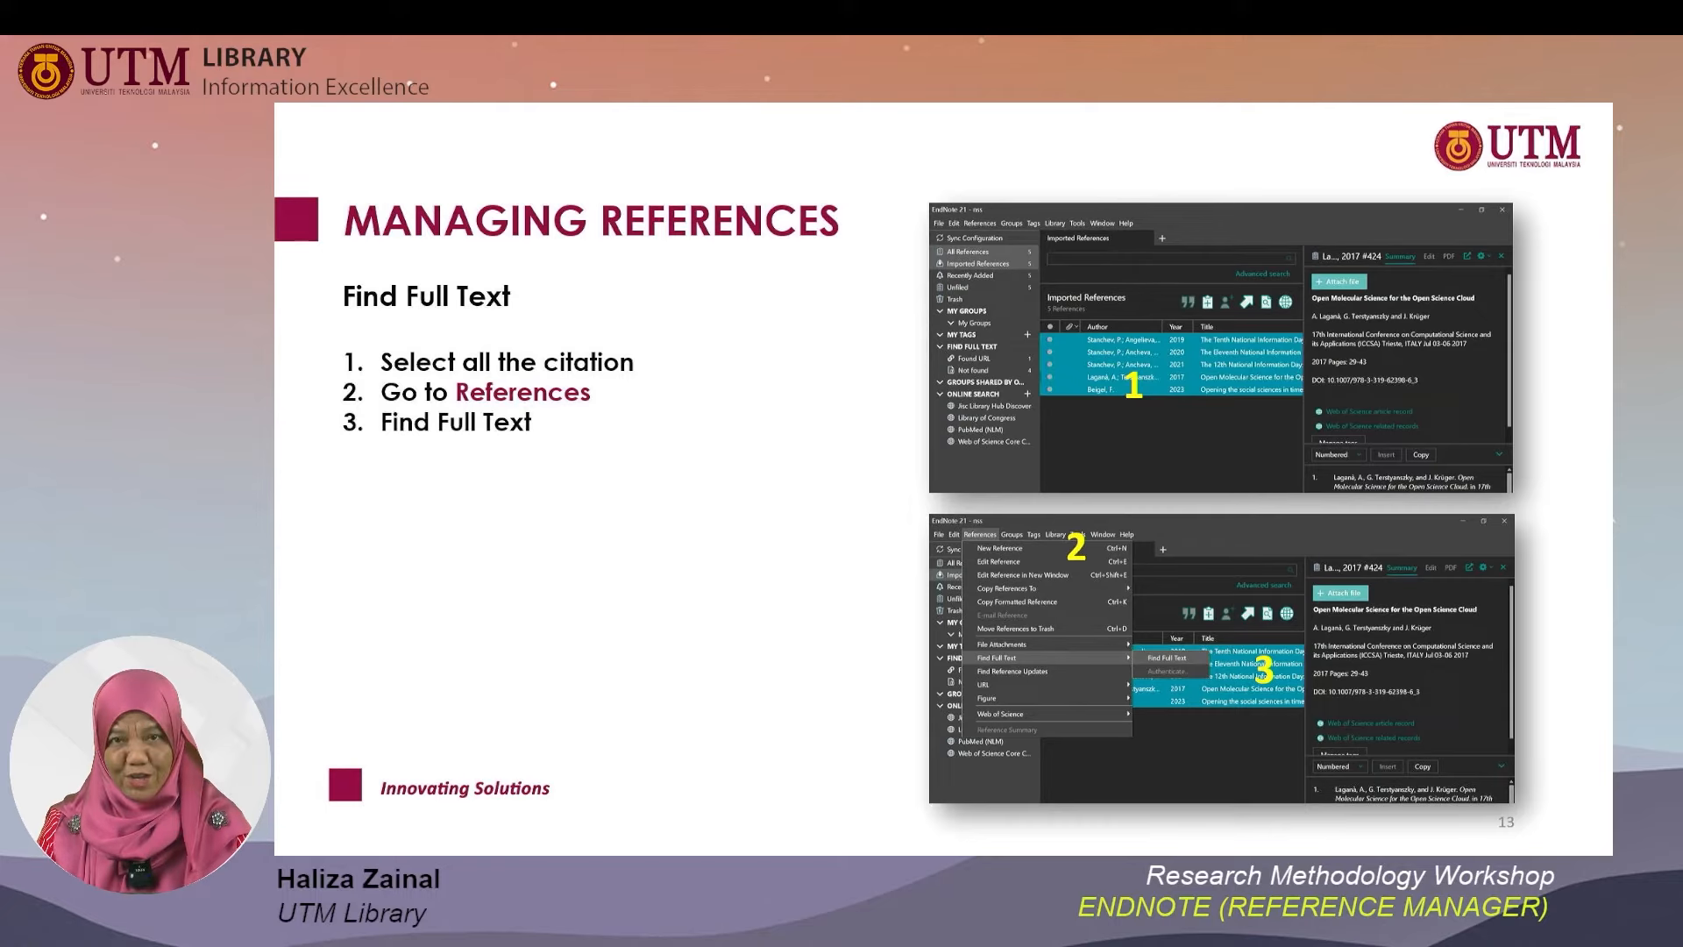
pyautogui.hotkey('alt', 'Tab')
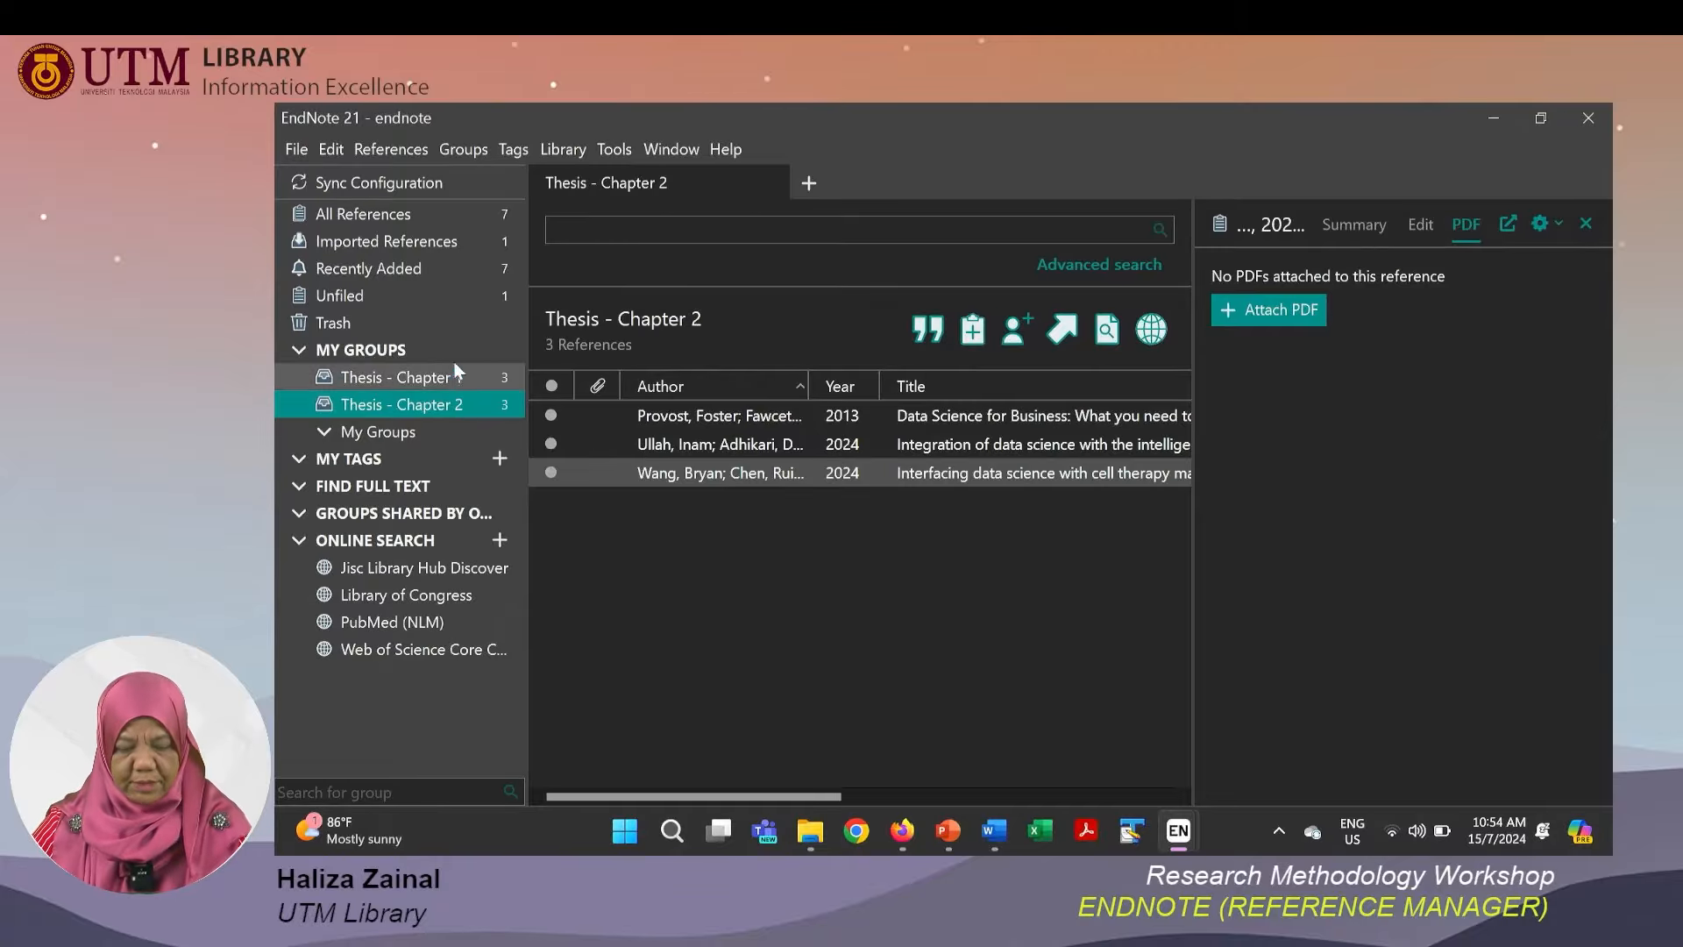
# Select all references in Thesis - Chapter 1, run Find Full Text on them, and open the Not found group.
pyautogui.click(442, 386)
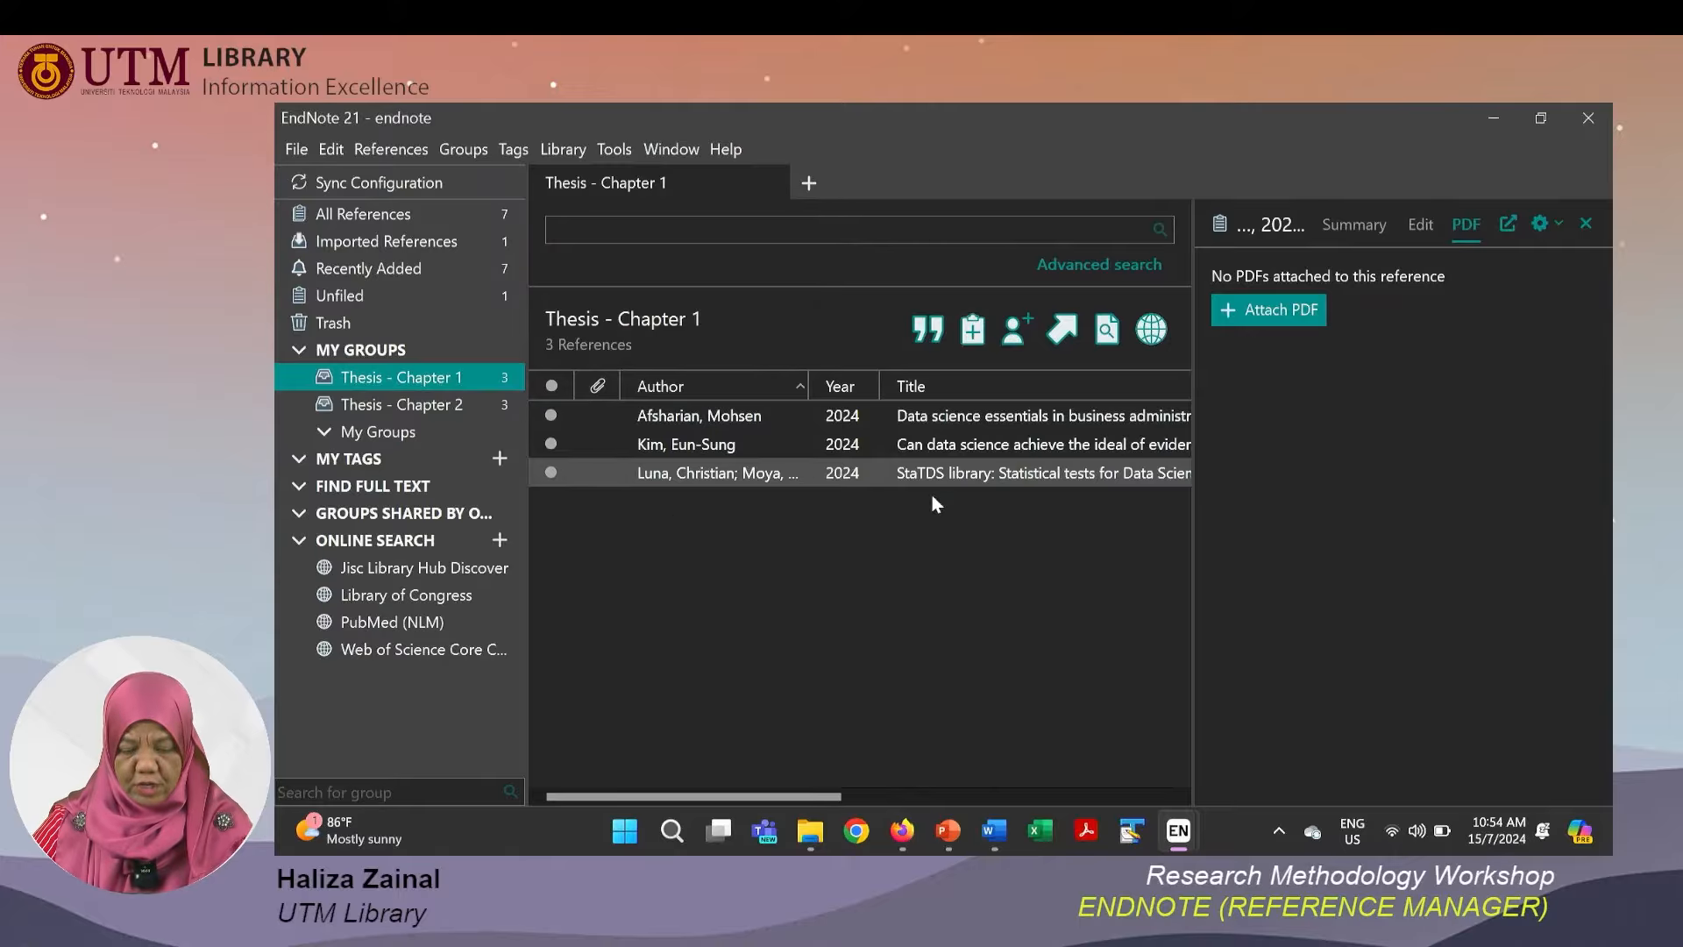
pyautogui.click(957, 419)
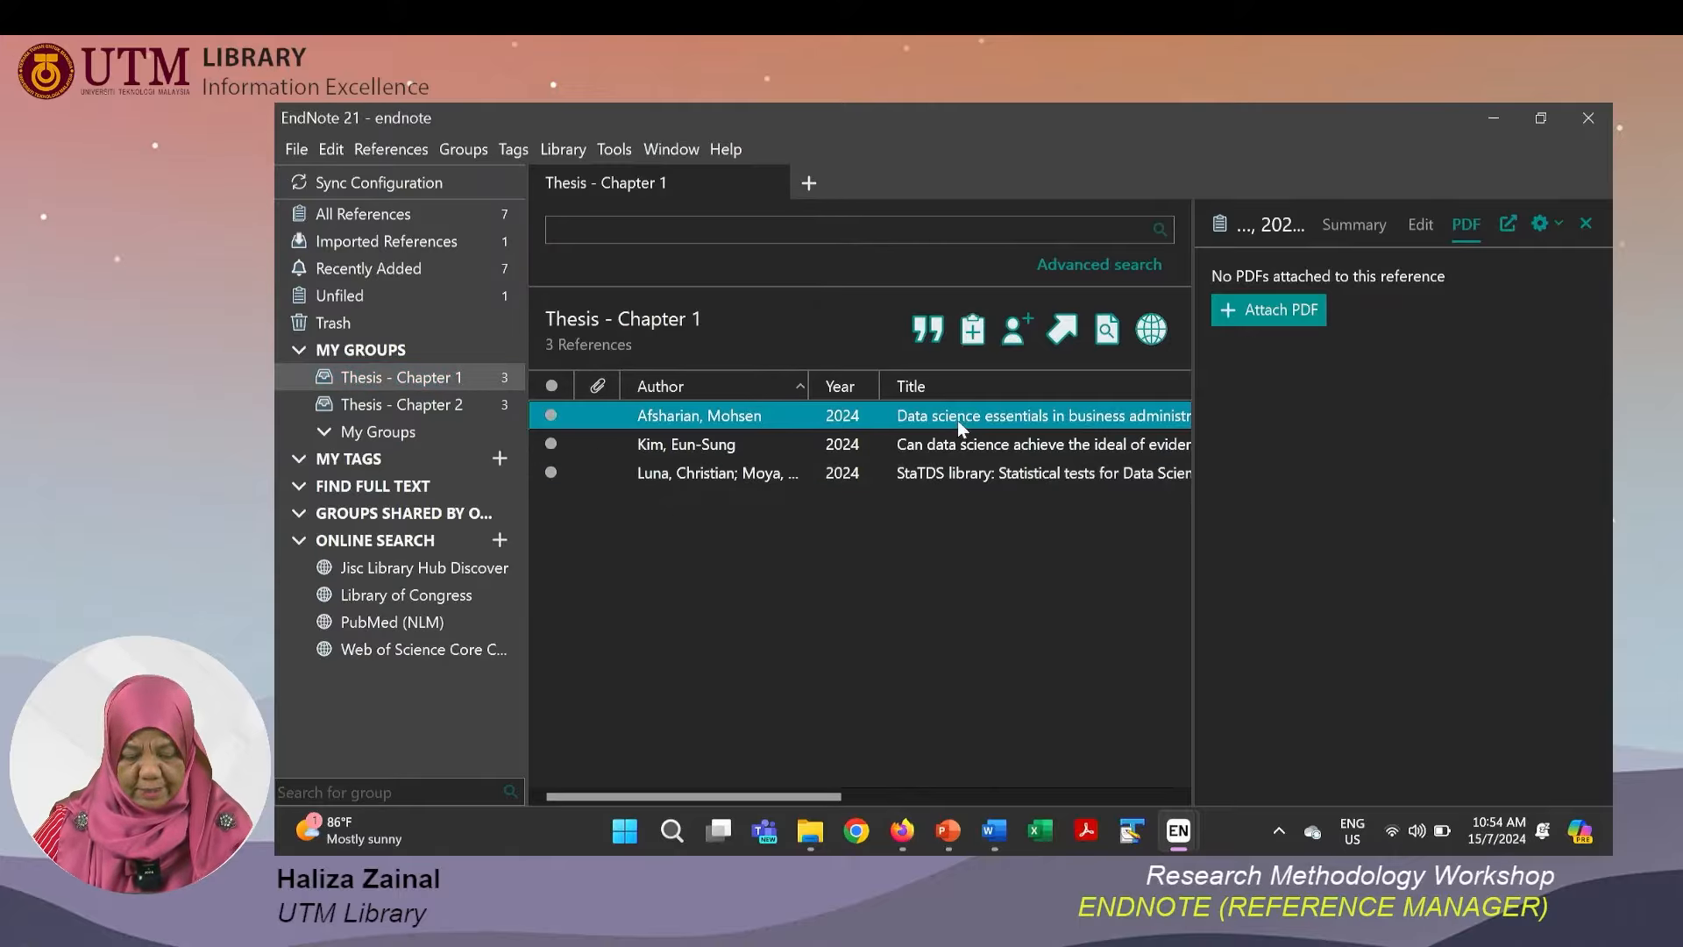
pyautogui.keyDown('shift'); pyautogui.click(964, 477); pyautogui.keyUp('shift')
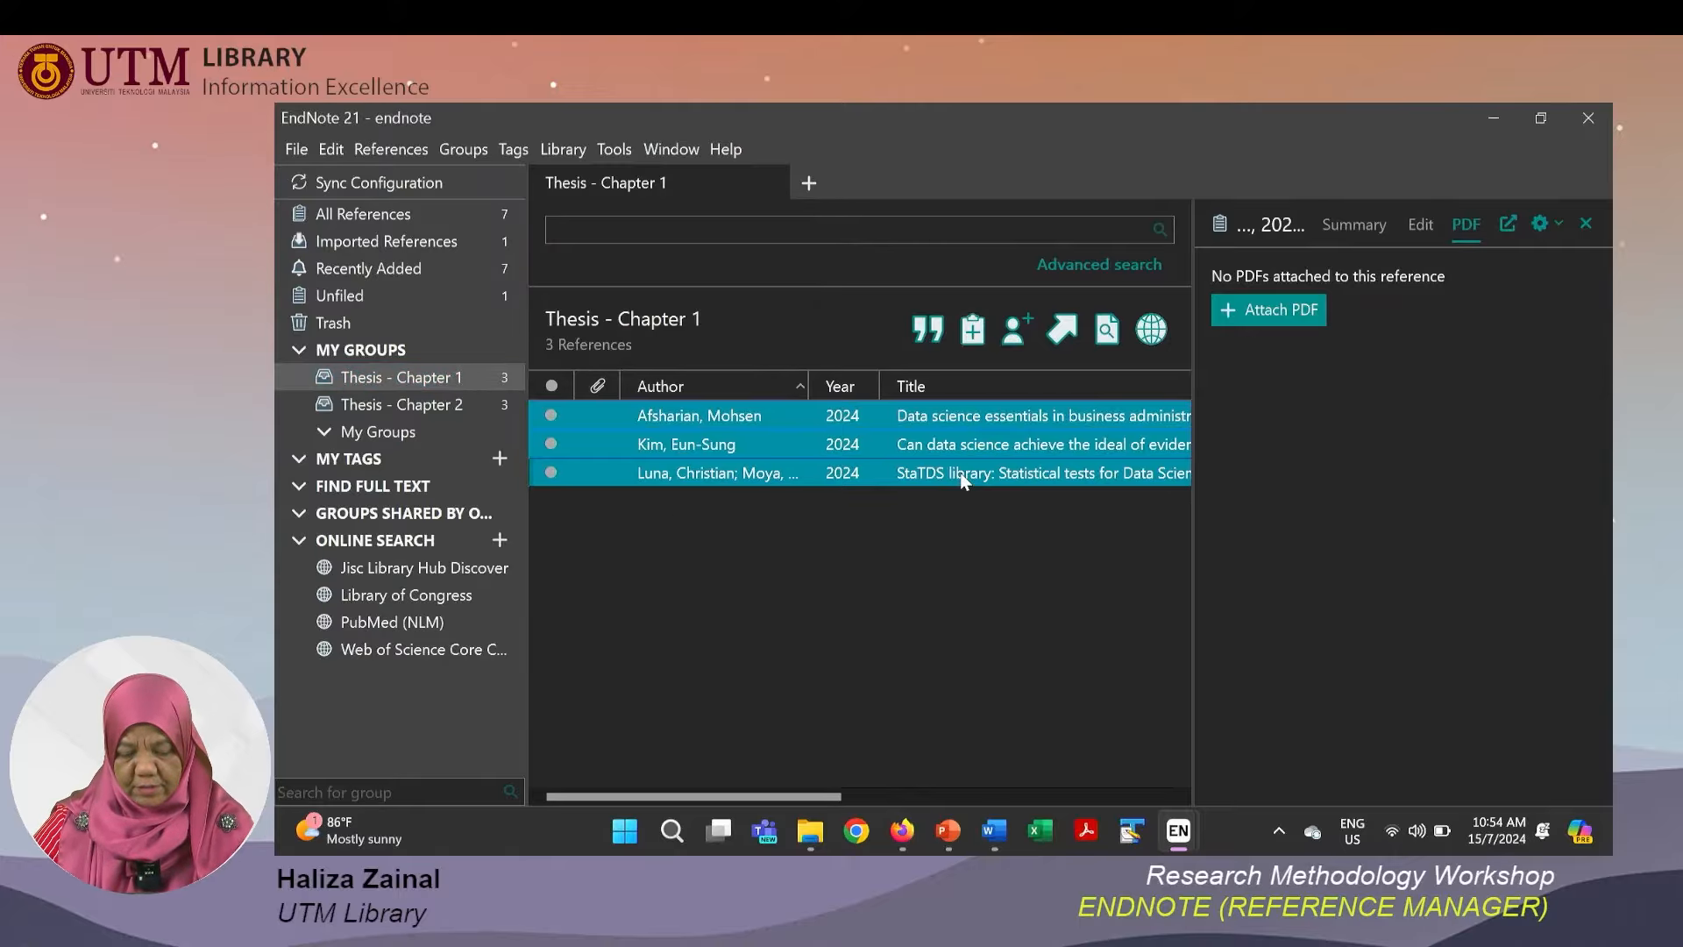
pyautogui.rightClick(794, 428)
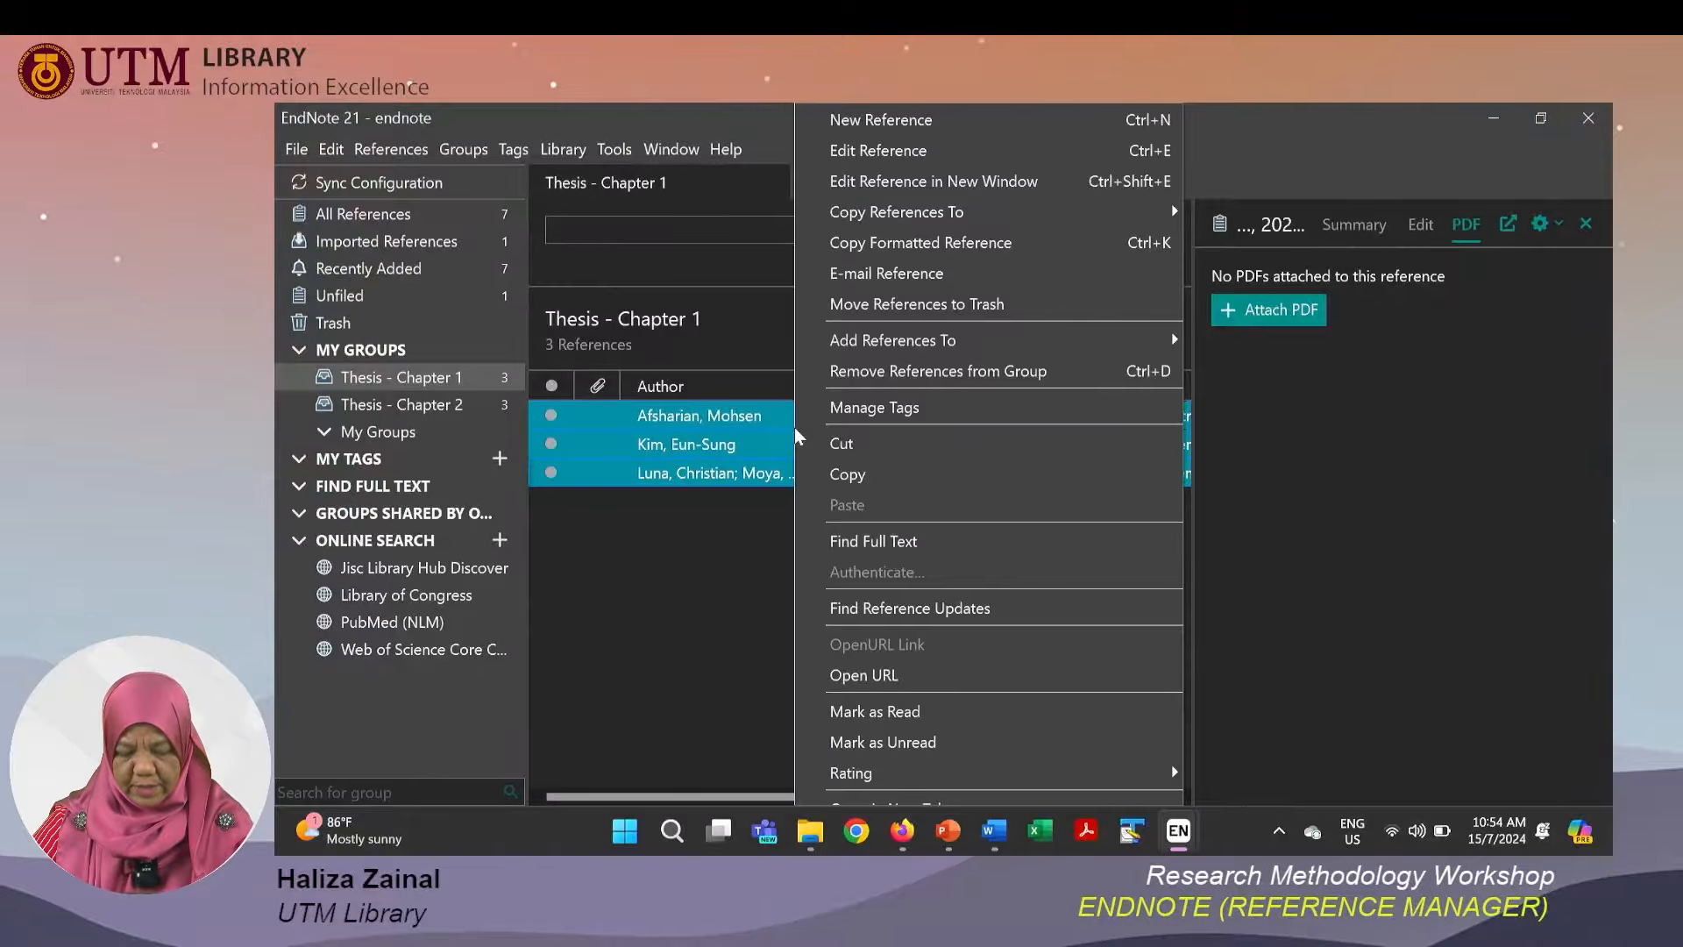
pyautogui.click(858, 537)
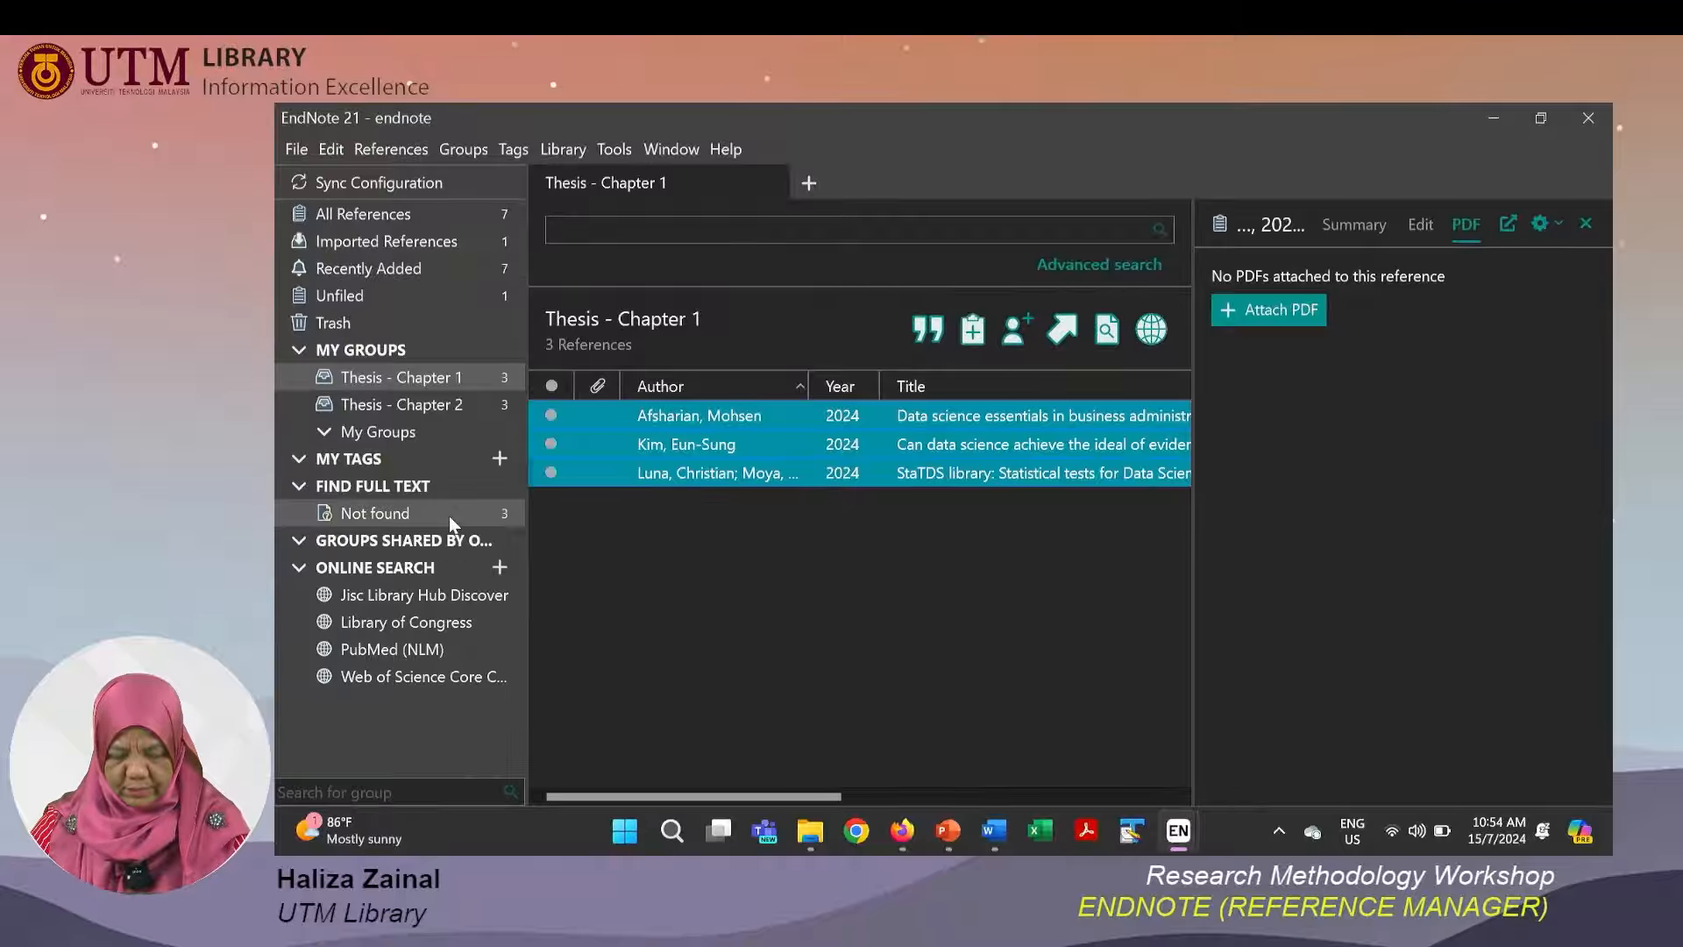
pyautogui.click(448, 515)
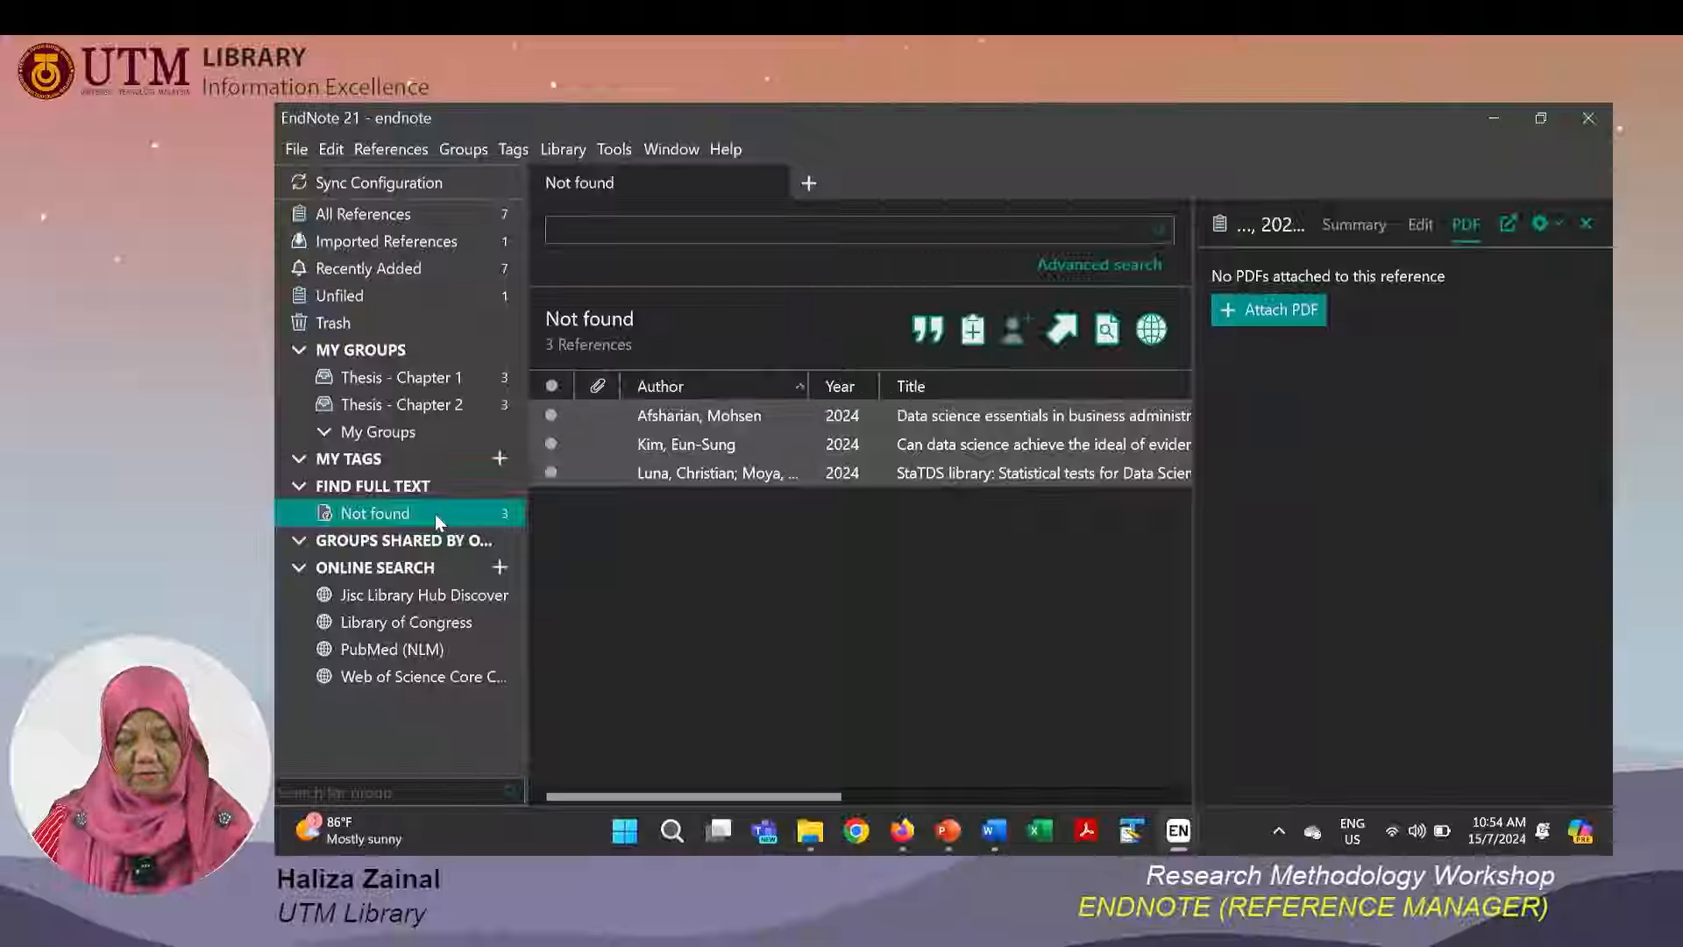
# Select all references in Thesis - Chapter 2 and run Find Full Text on them.
pyautogui.click(445, 428)
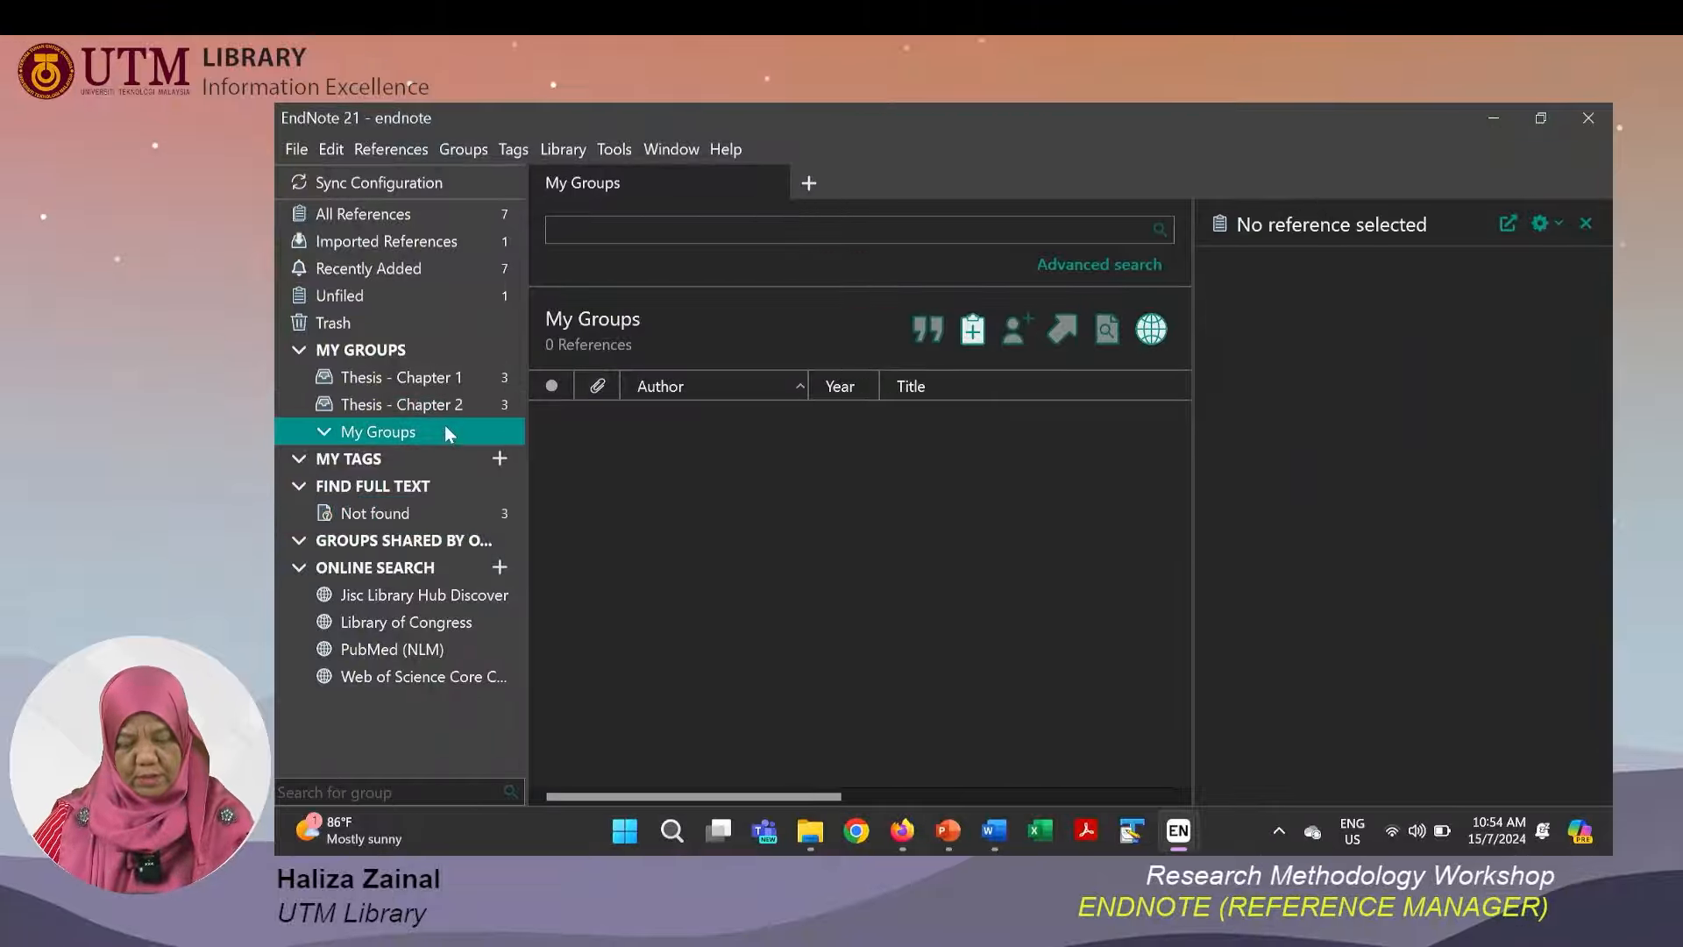
pyautogui.click(451, 413)
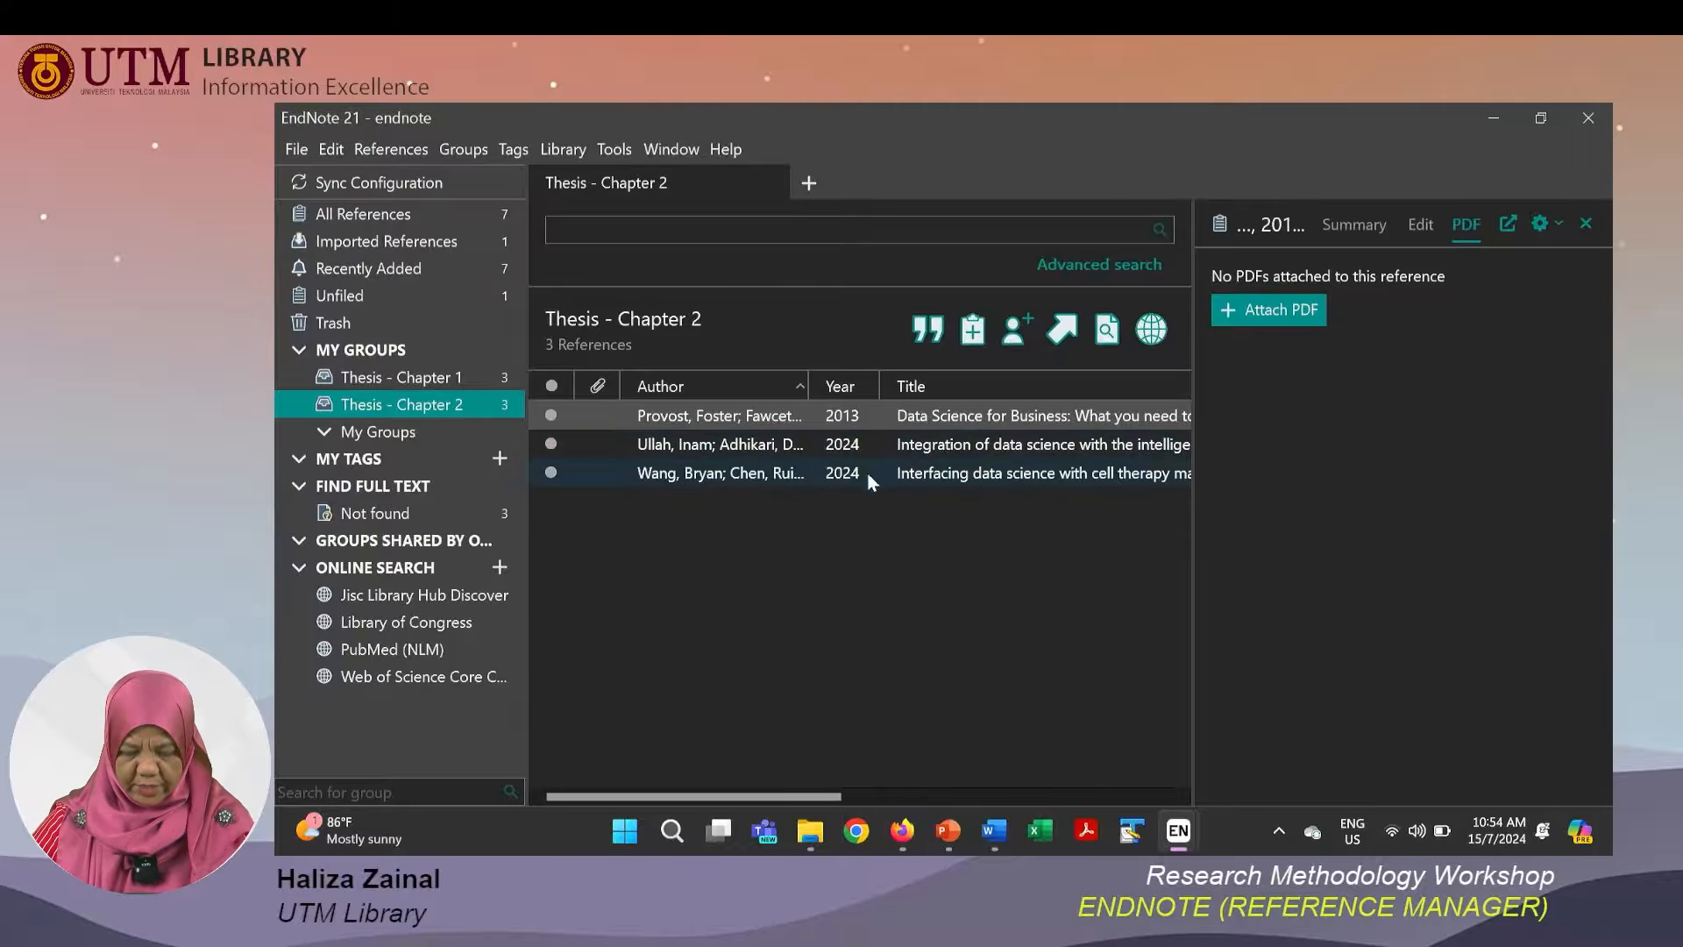
pyautogui.keyDown('shift'); pyautogui.click(866, 471); pyautogui.keyUp('shift')
pyautogui.rightClick(871, 460)
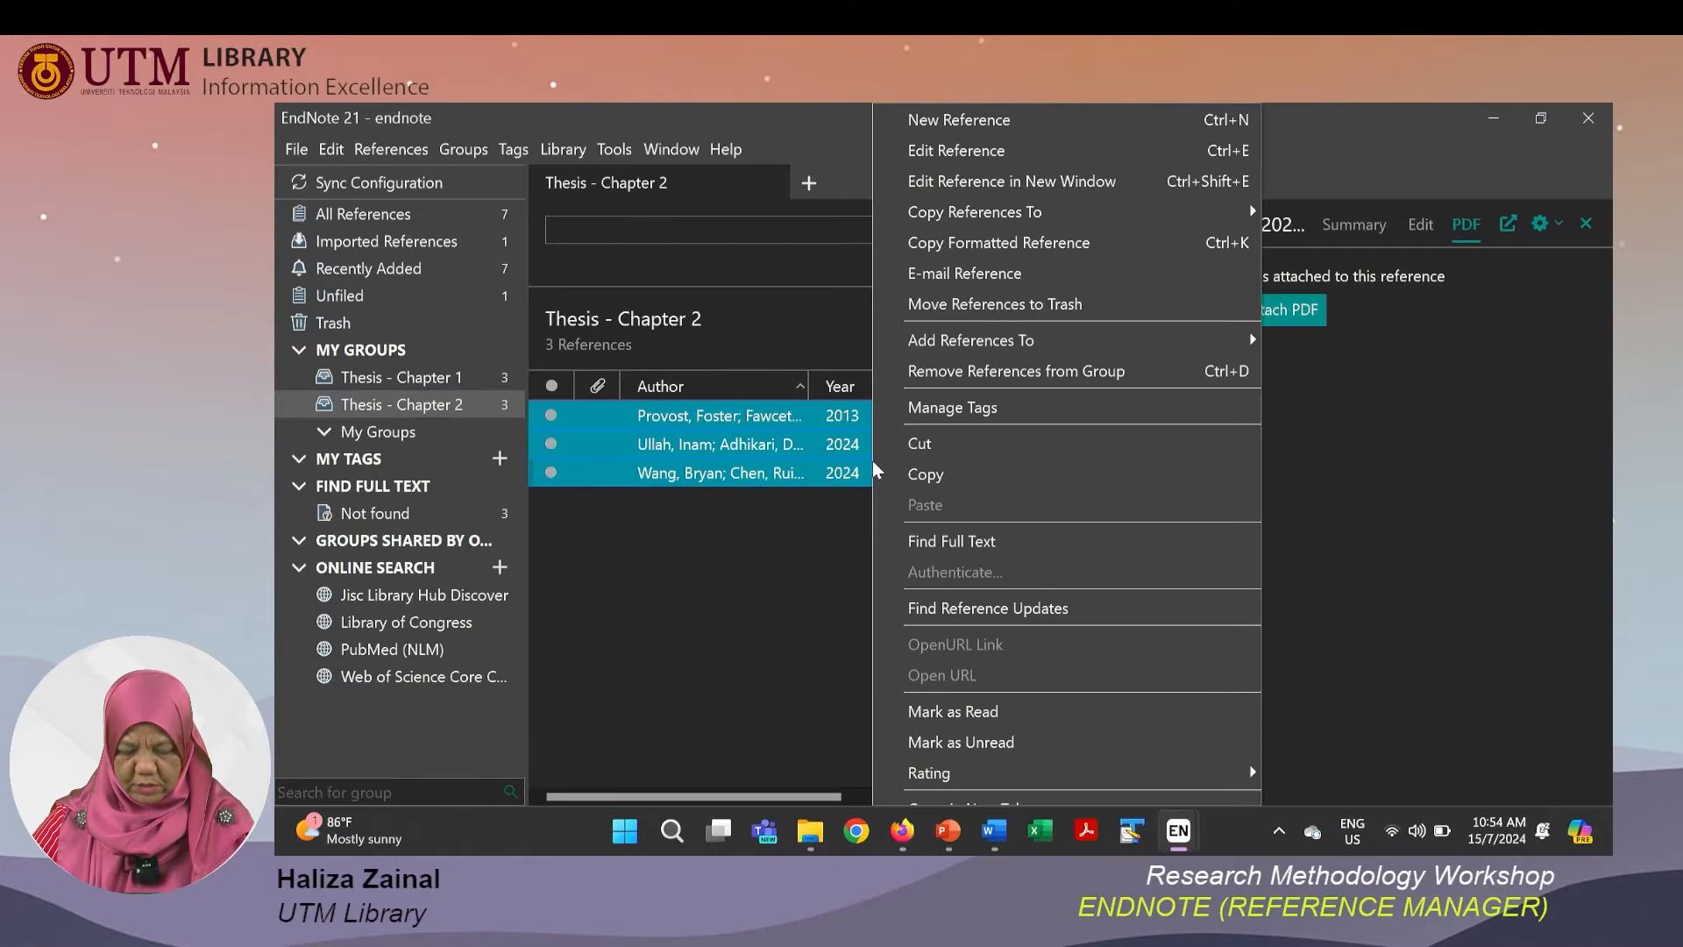
pyautogui.click(950, 551)
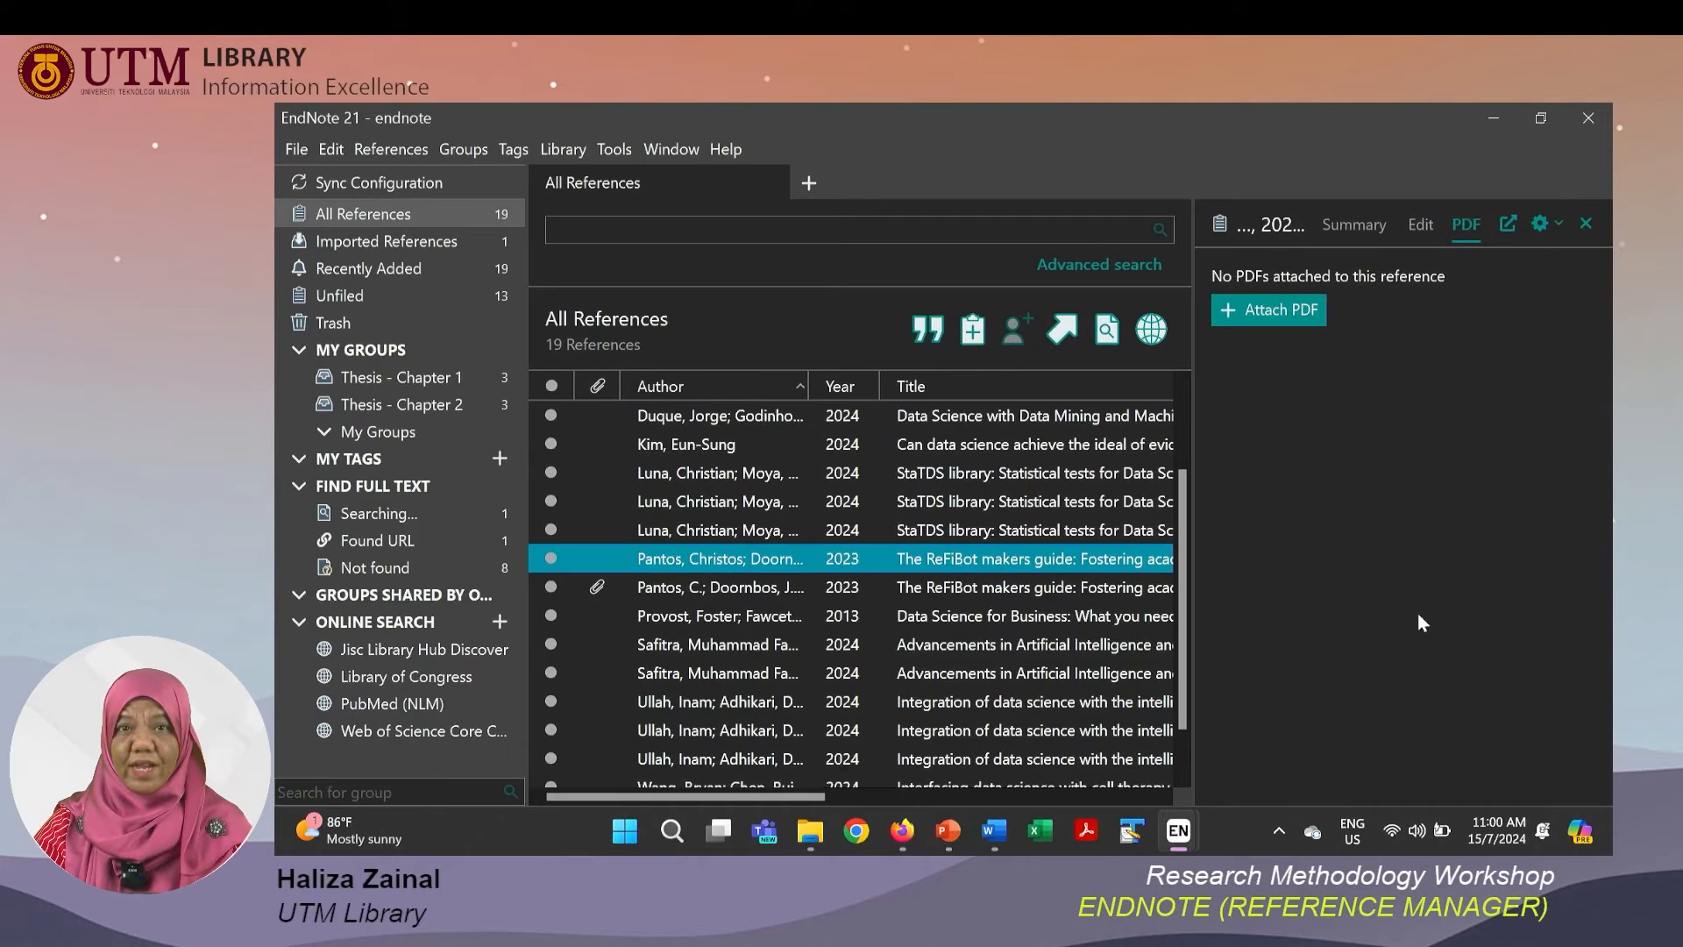
# Open the attached PDF of the Pantos C. ReFiBot makers guide reference and scroll through its pages.
pyautogui.click(1098, 594)
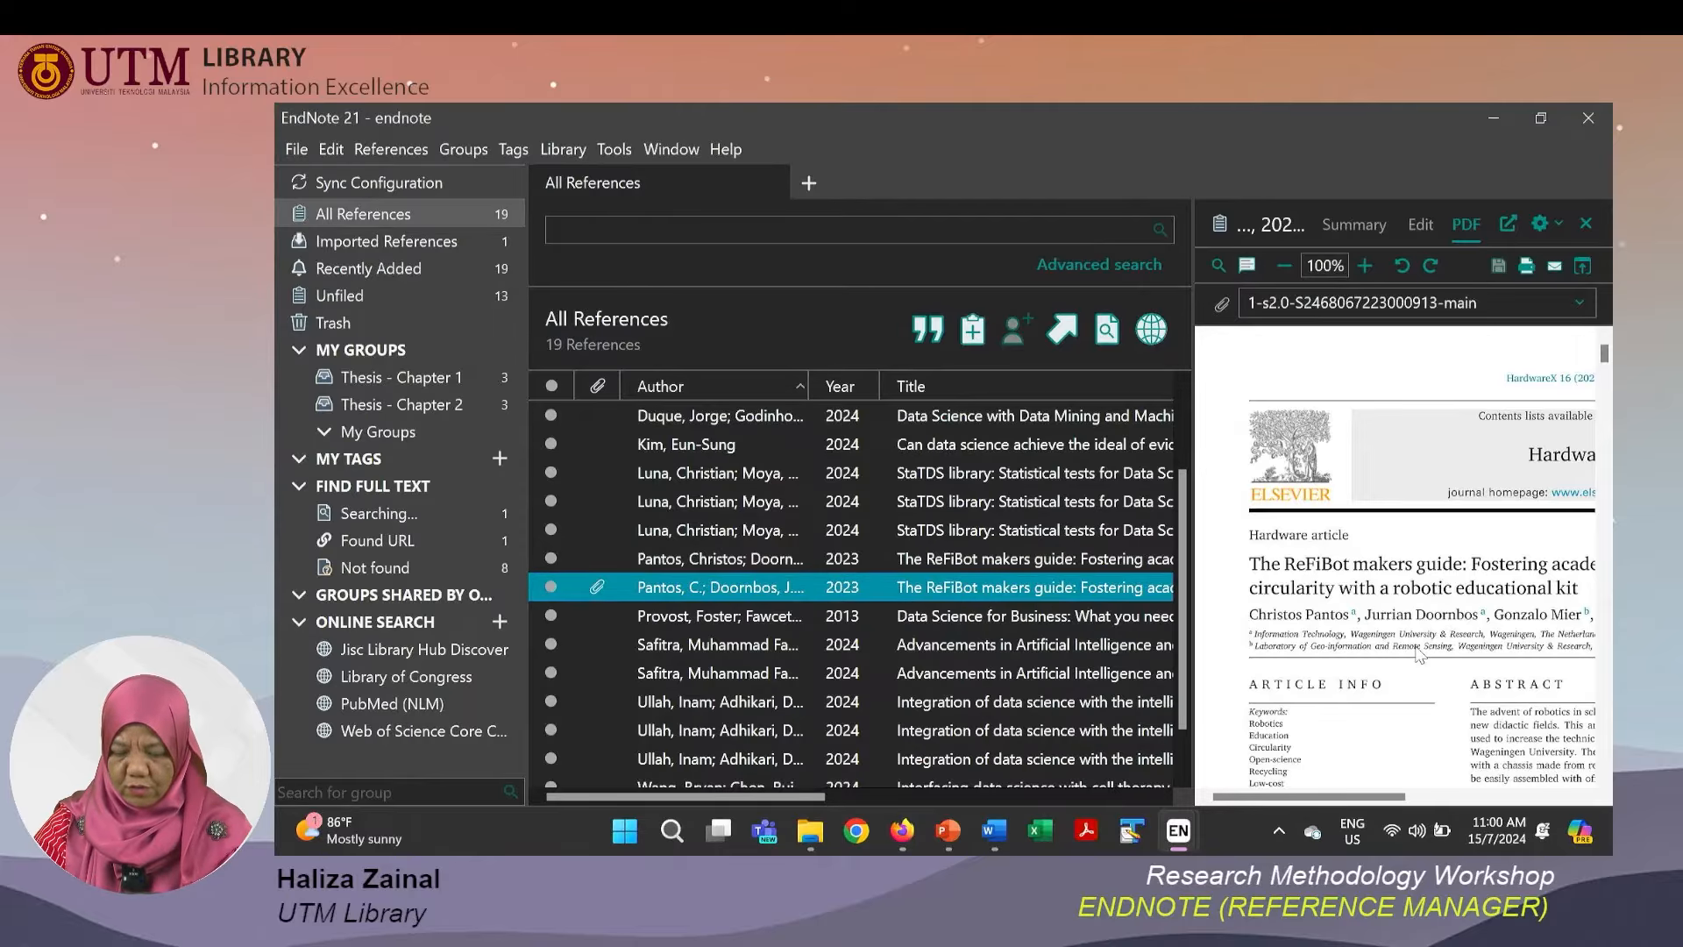
pyautogui.click(1417, 653)
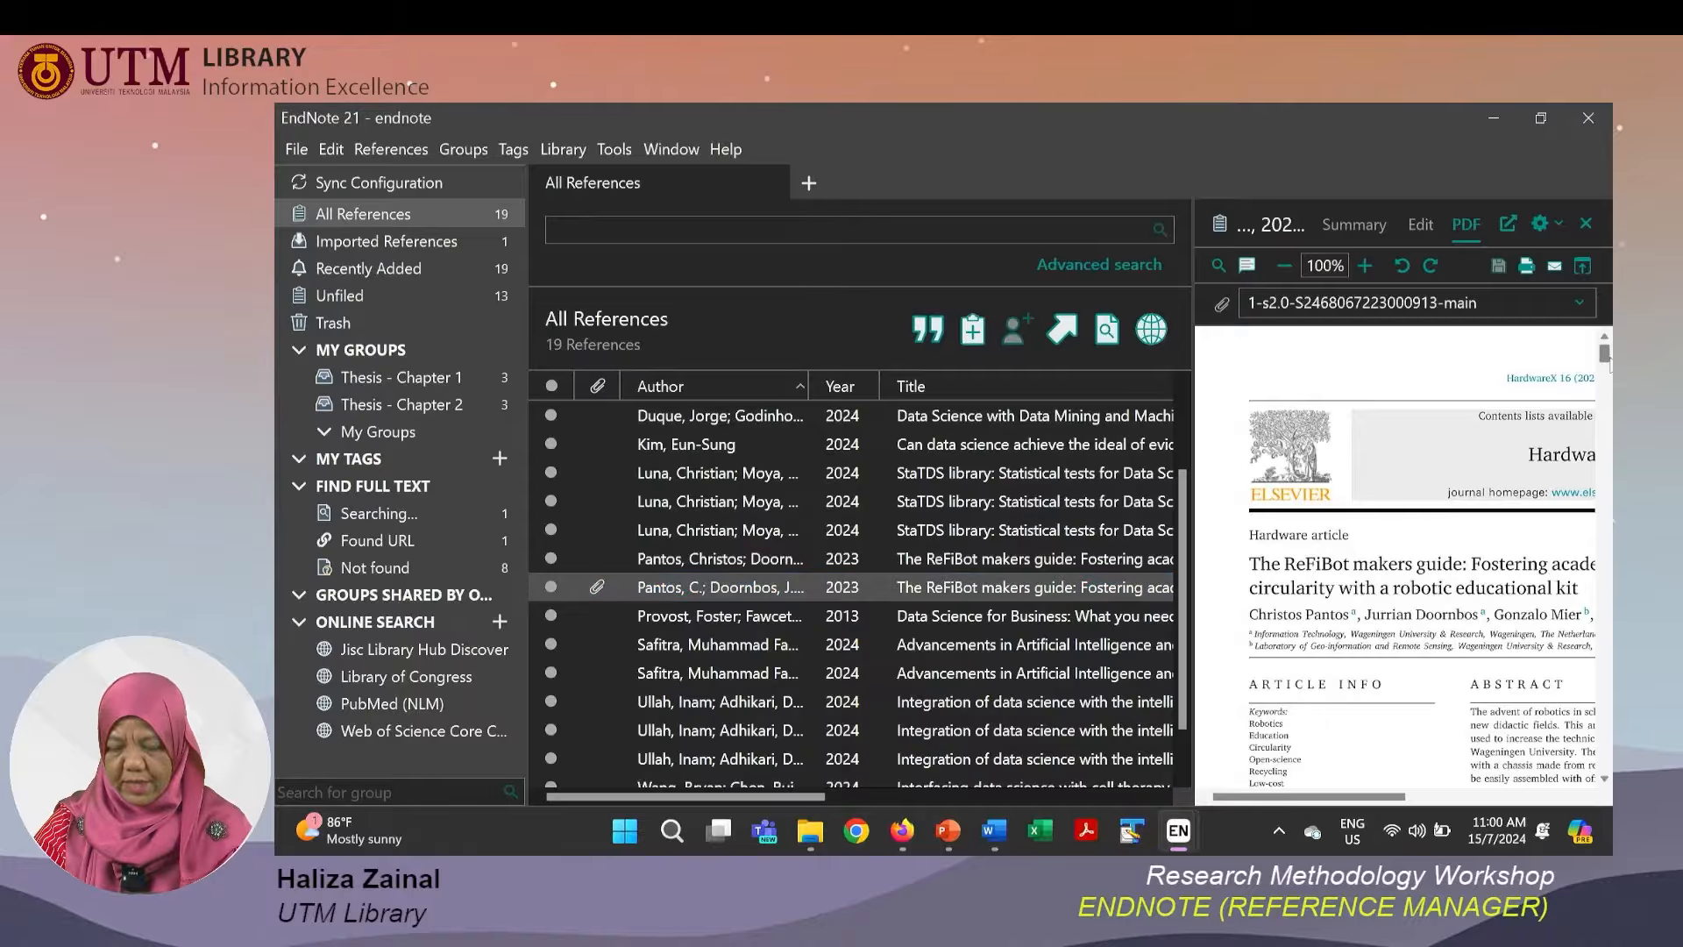
pyautogui.moveTo(1608, 363); pyautogui.dragTo(1608, 436)
pyautogui.scroll(-20, 1376, 775)
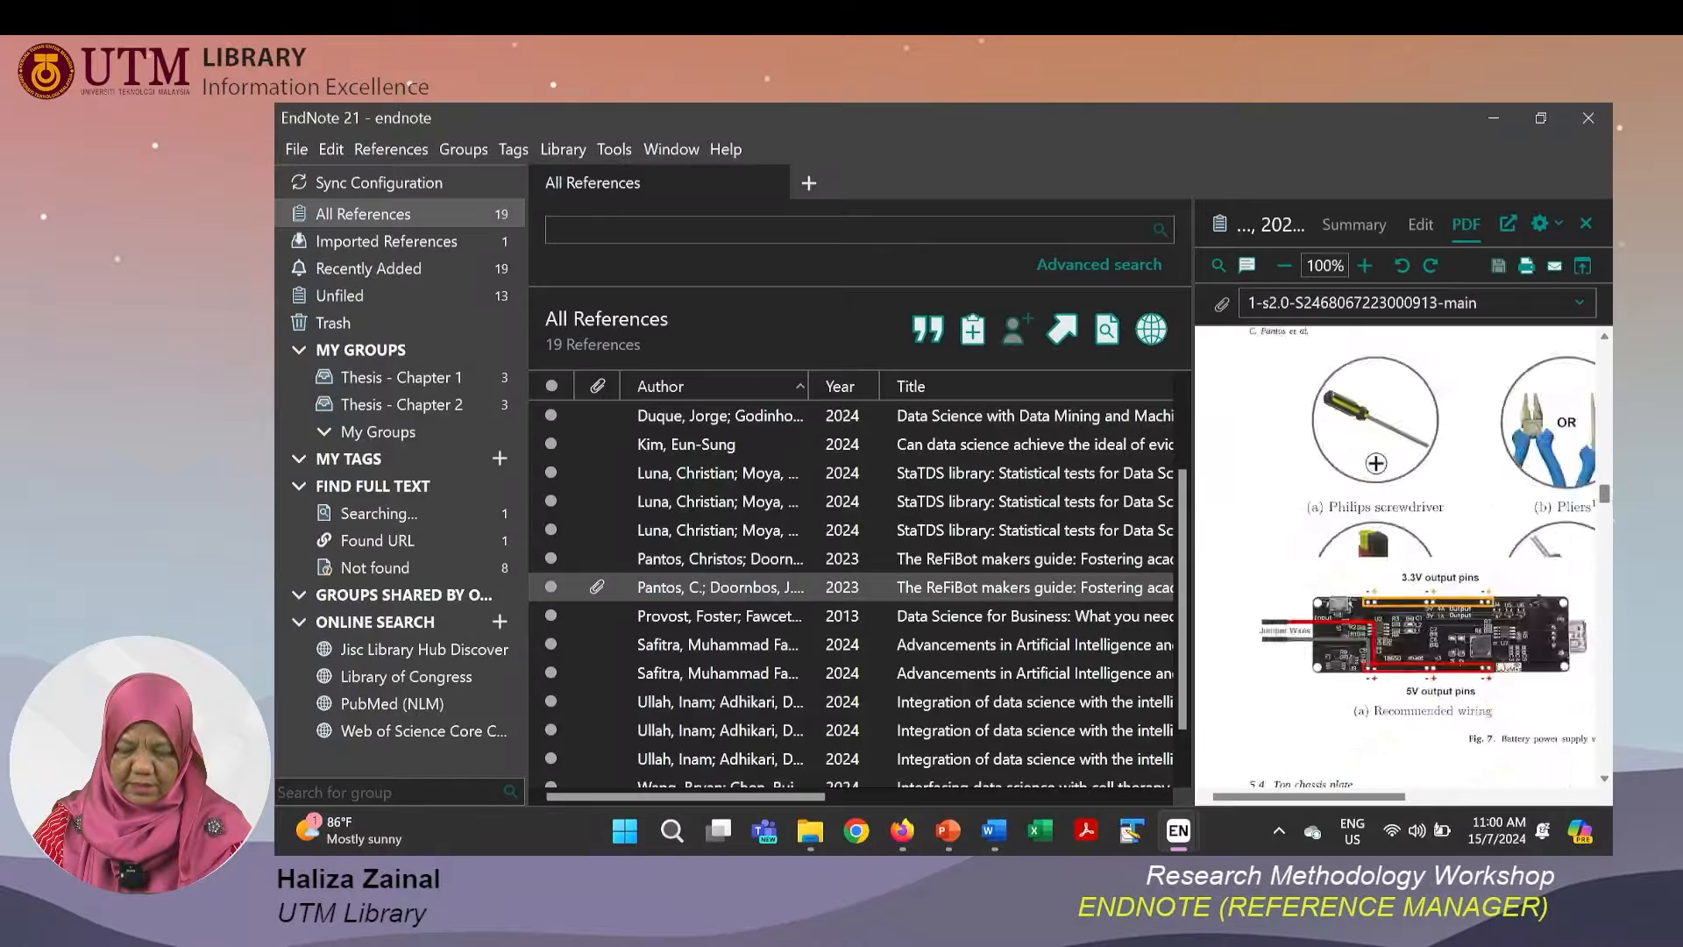
pyautogui.scroll(-8, 1403, 560)
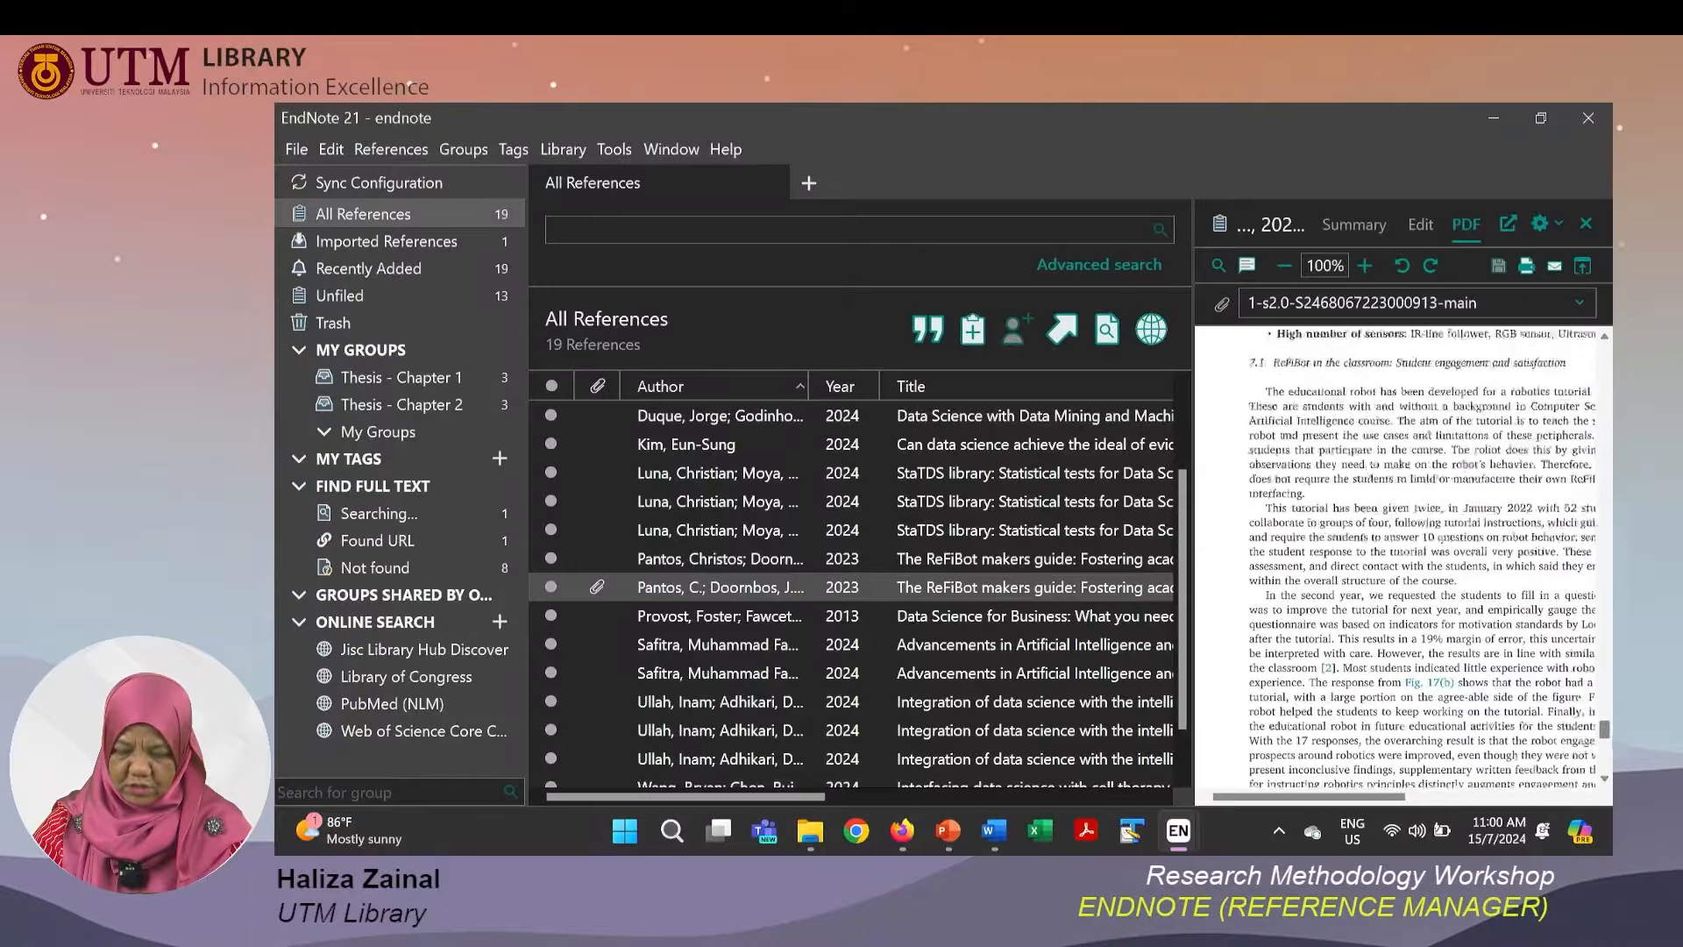
pyautogui.scroll(20, 1402, 561)
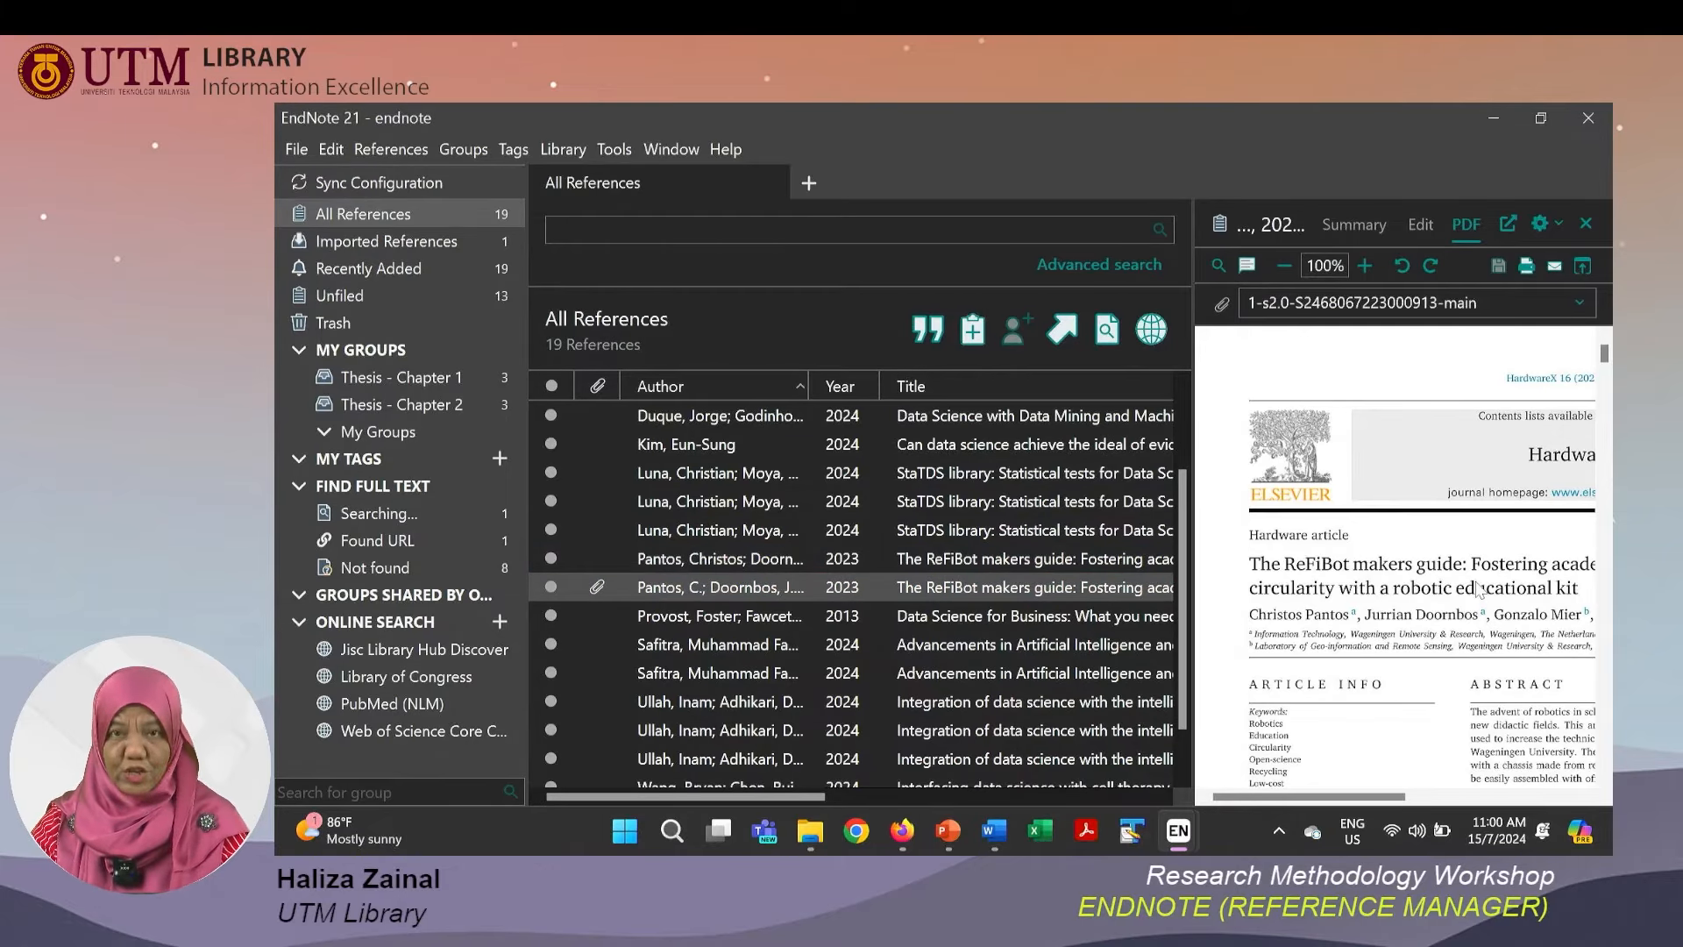
# Switch to the PowerPoint slide show, advance two slides, and return to EndNote.
pyautogui.hotkey('alt', 'Tab')
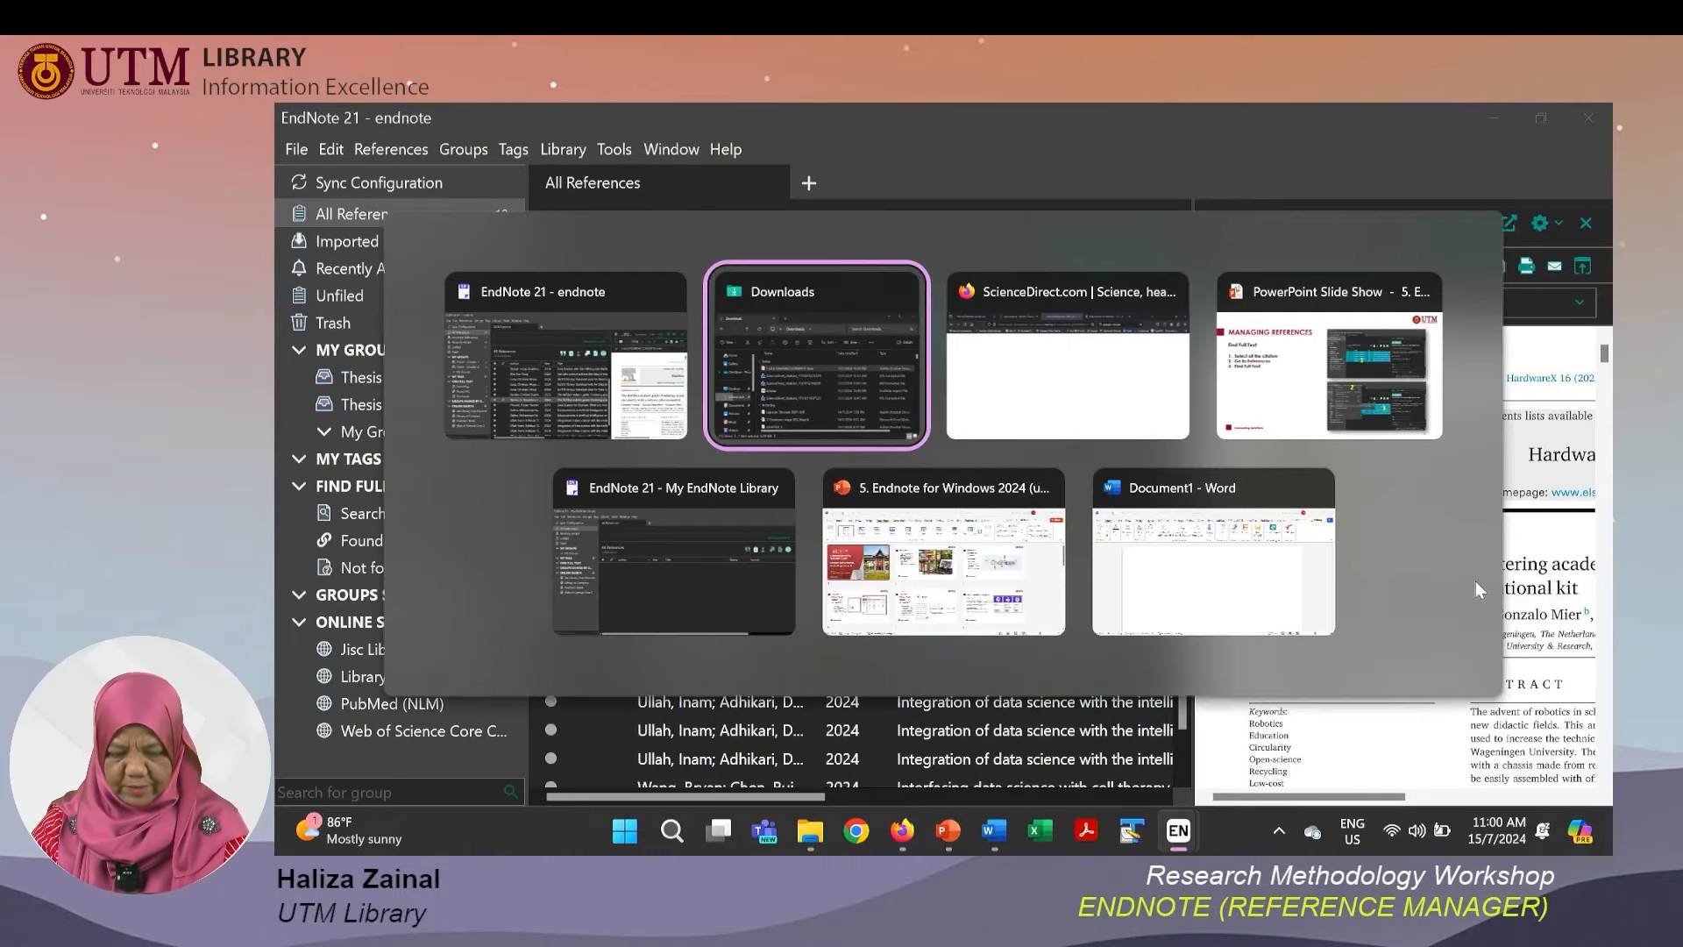
pyautogui.hotkey('alt', 'Tab')
pyautogui.hotkey('alt', 'Tab')
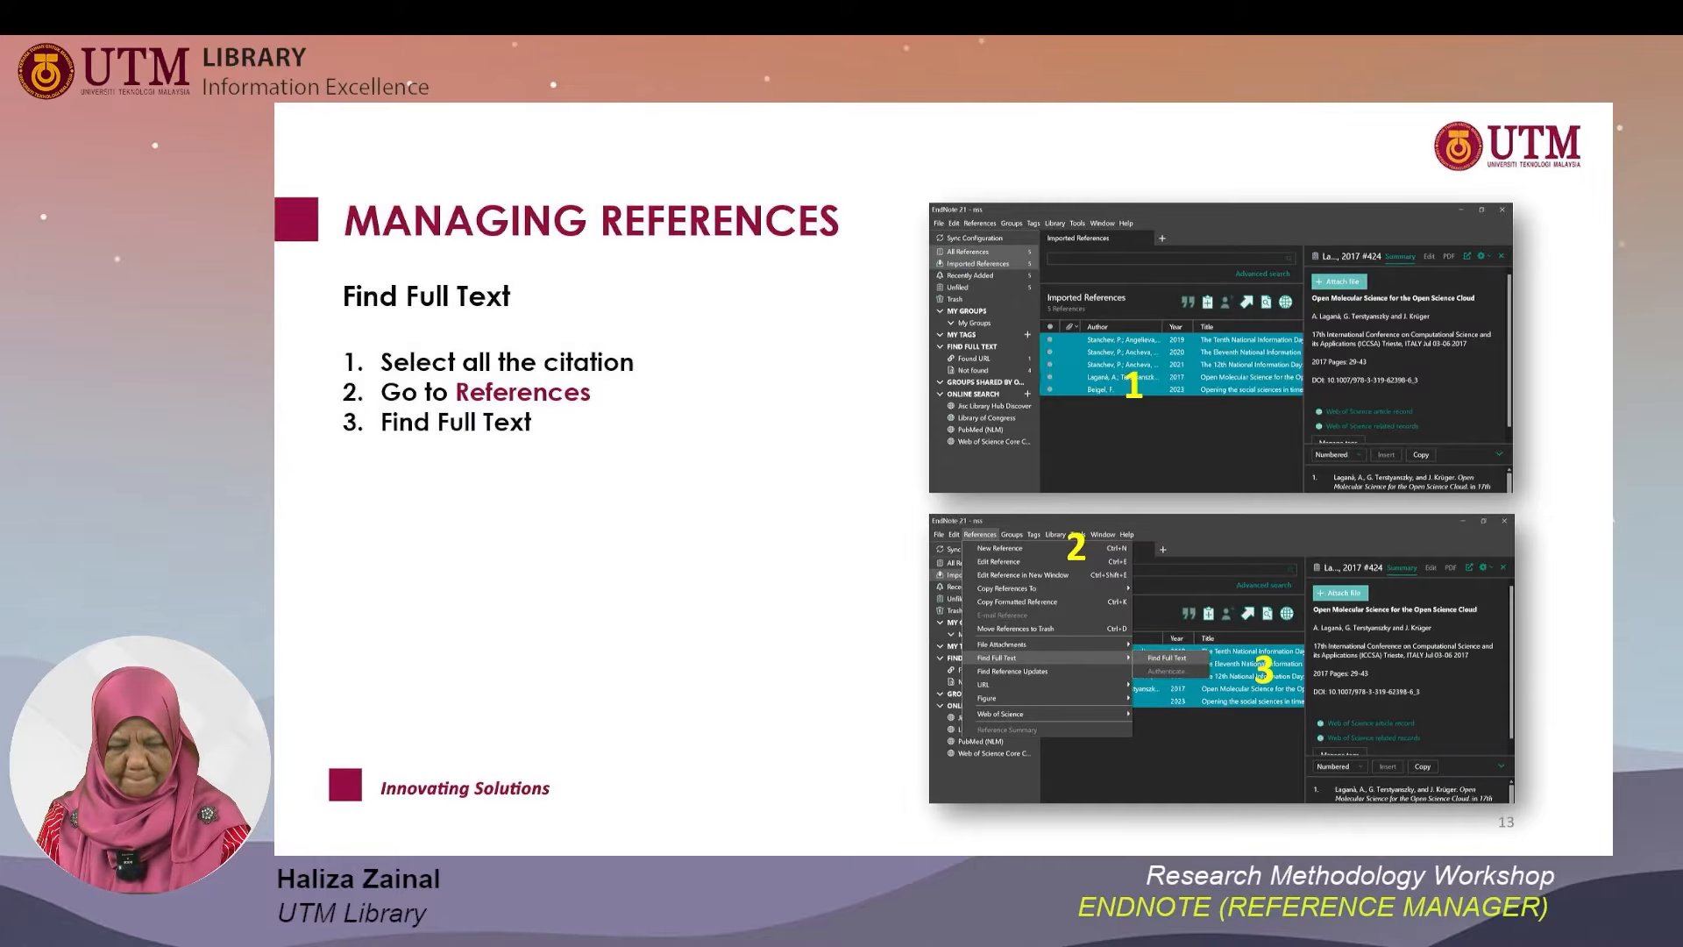
pyautogui.press('Right')
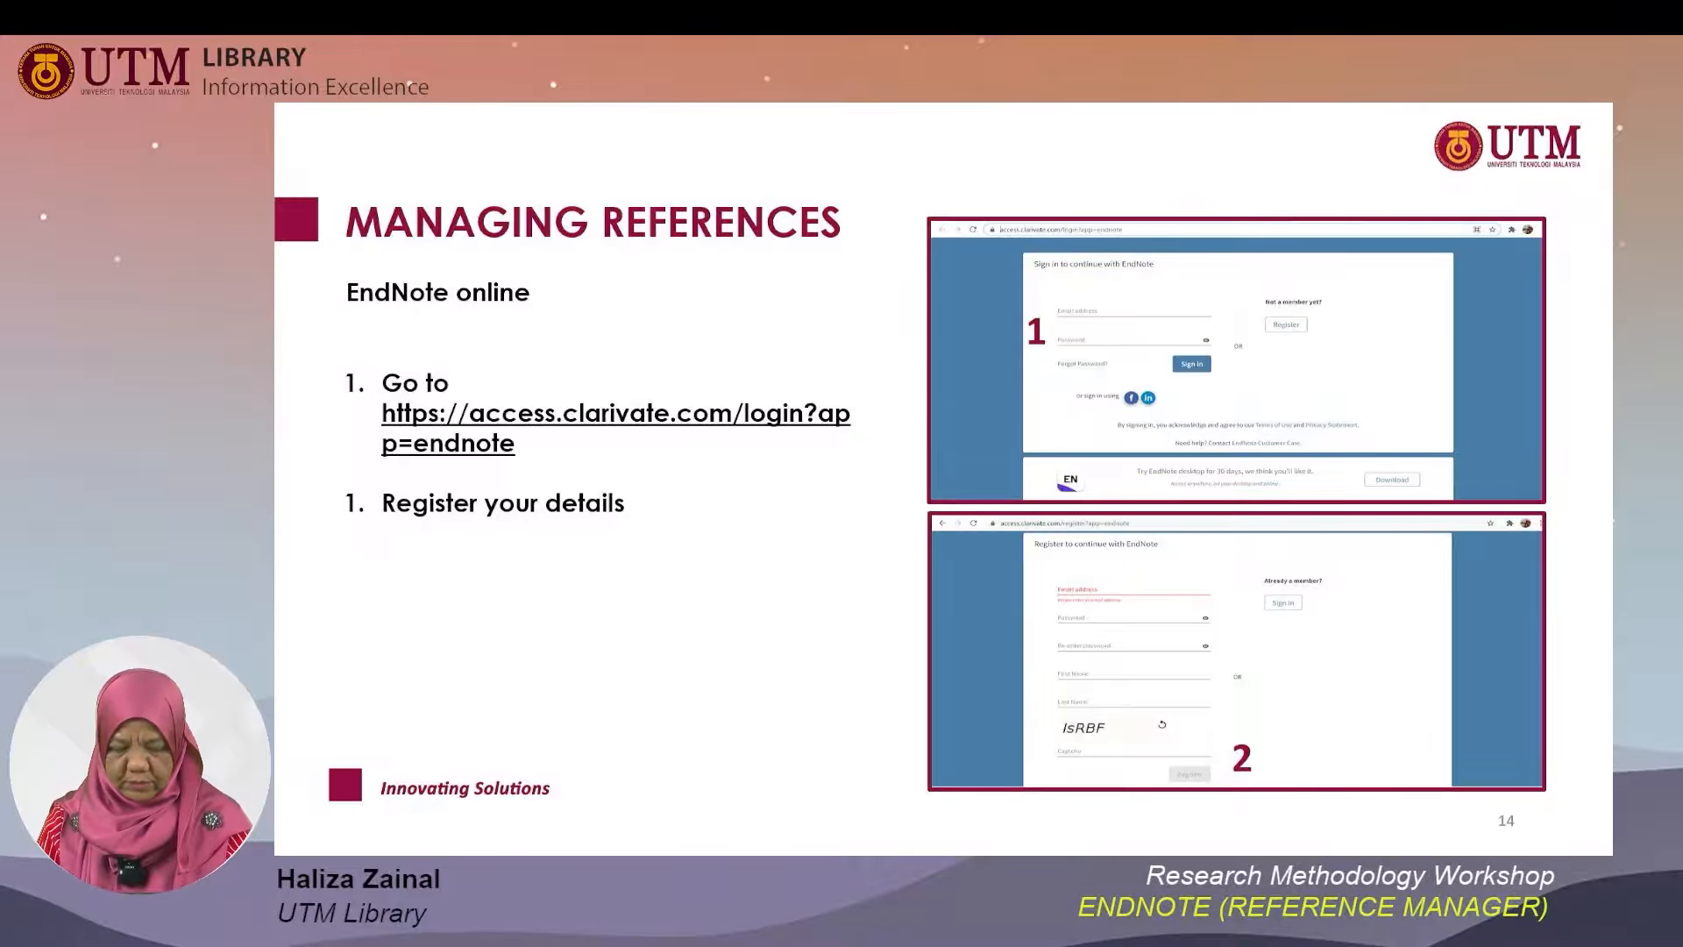
pyautogui.press('Right')
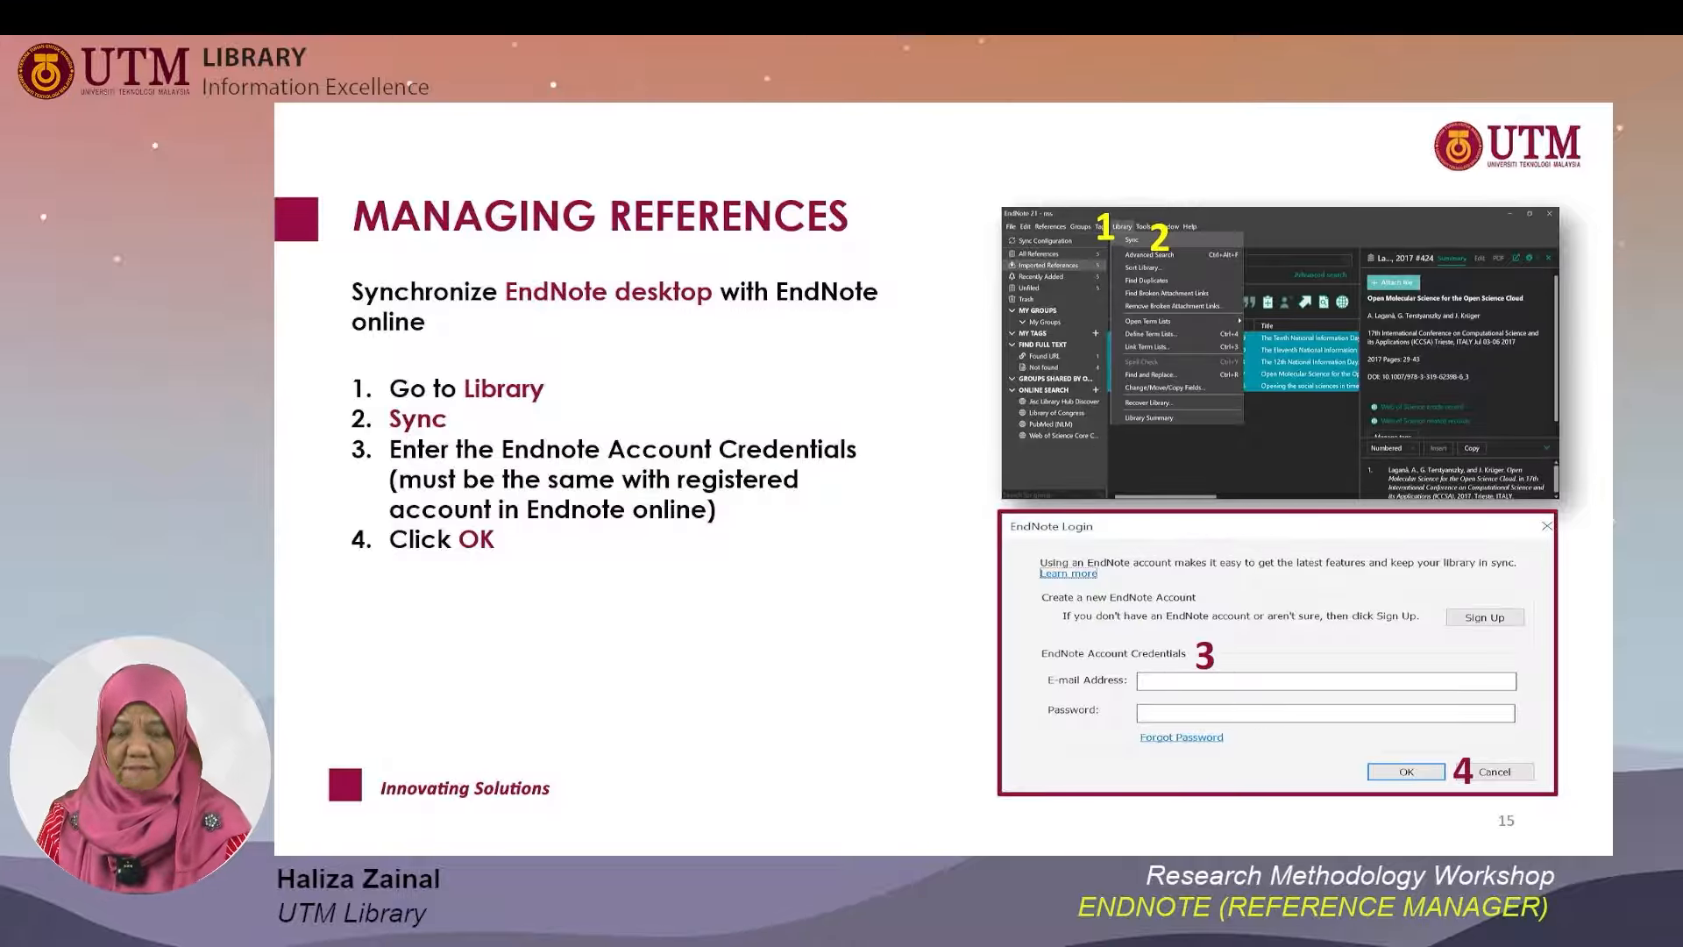
pyautogui.hotkey('alt', 'Tab')
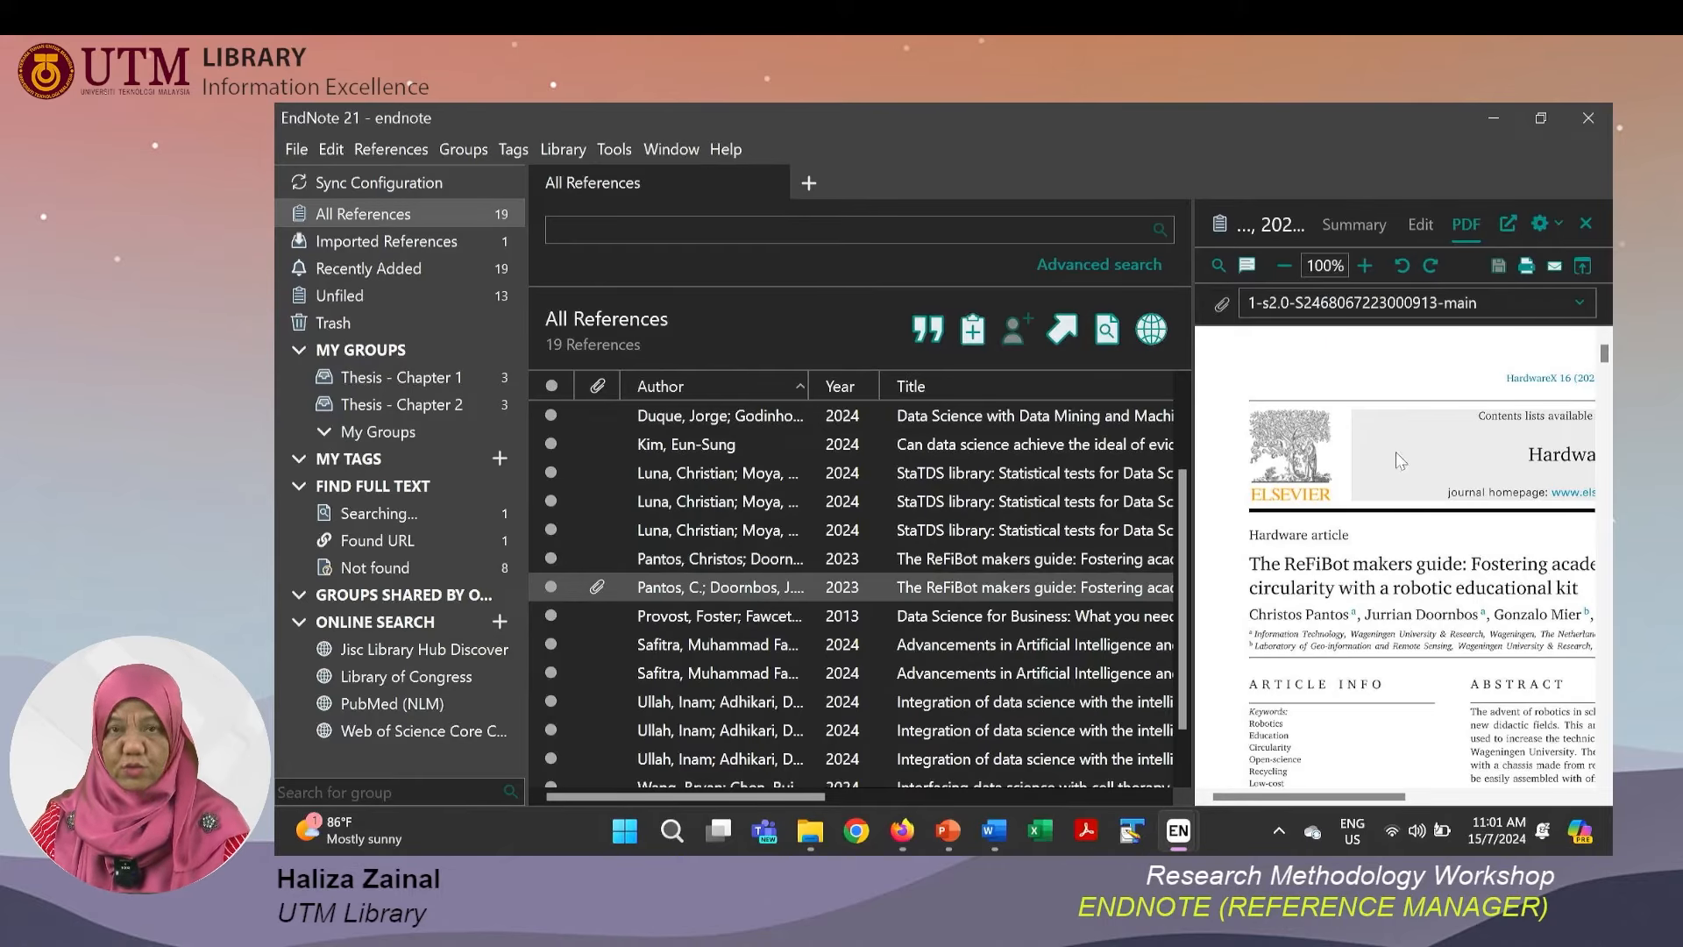
# Start Library Sync, enter the account e-mail address in the EndNote Login dialog, and cancel the login.
pyautogui.click(614, 150)
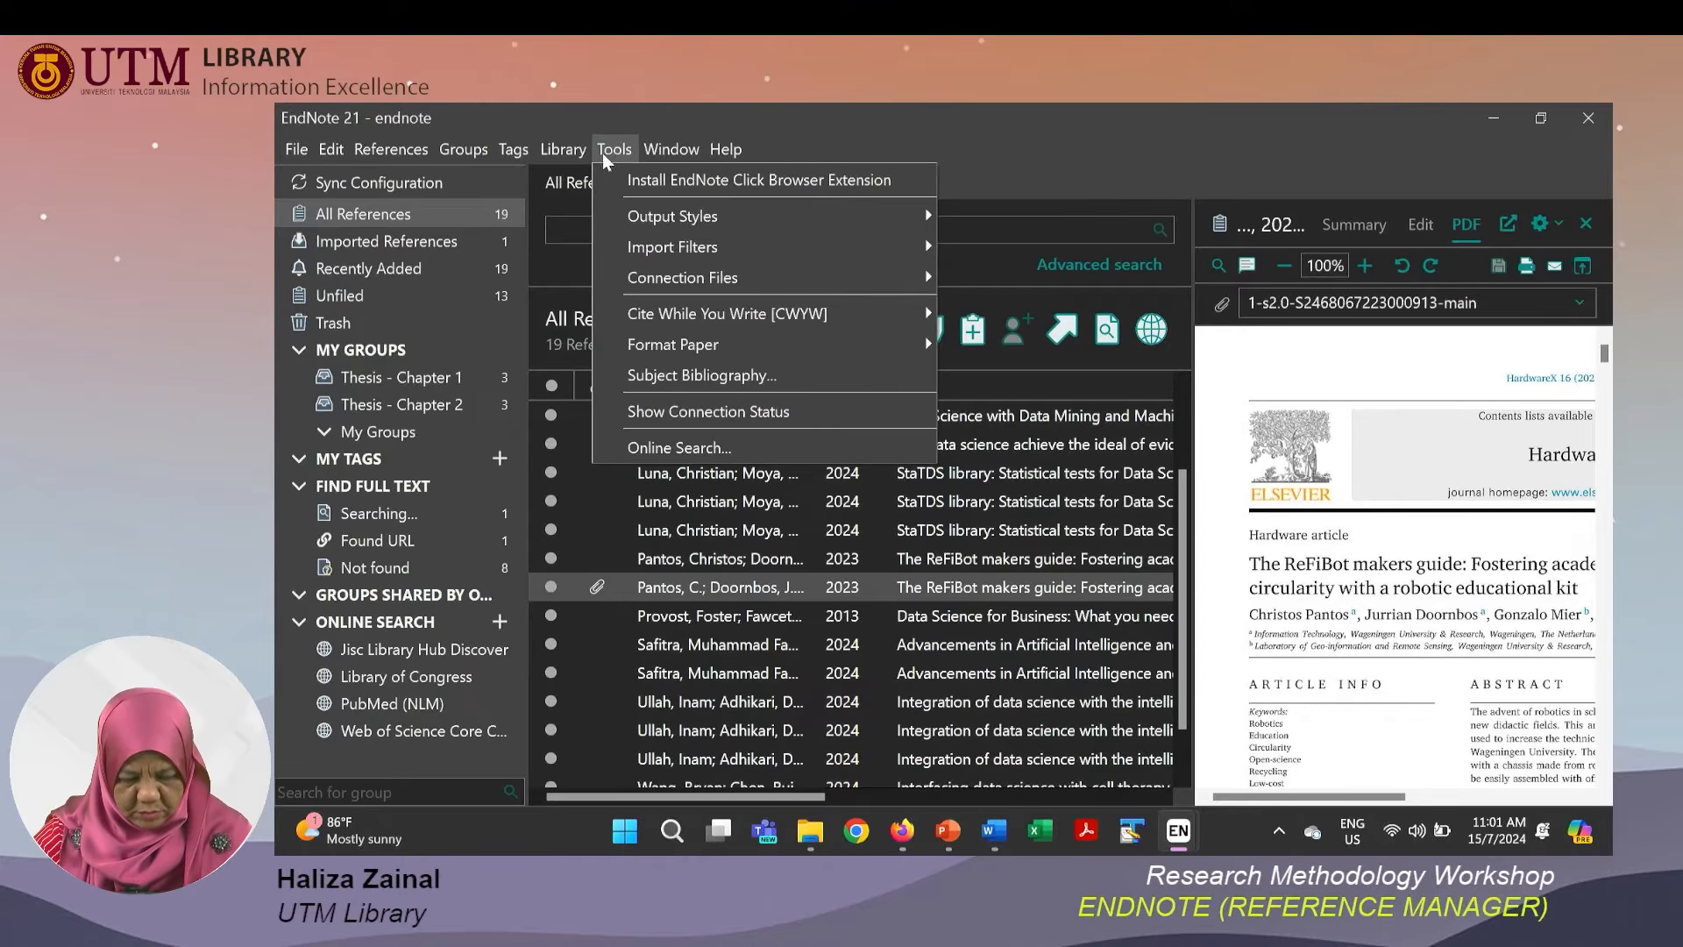
pyautogui.moveTo(586, 159)
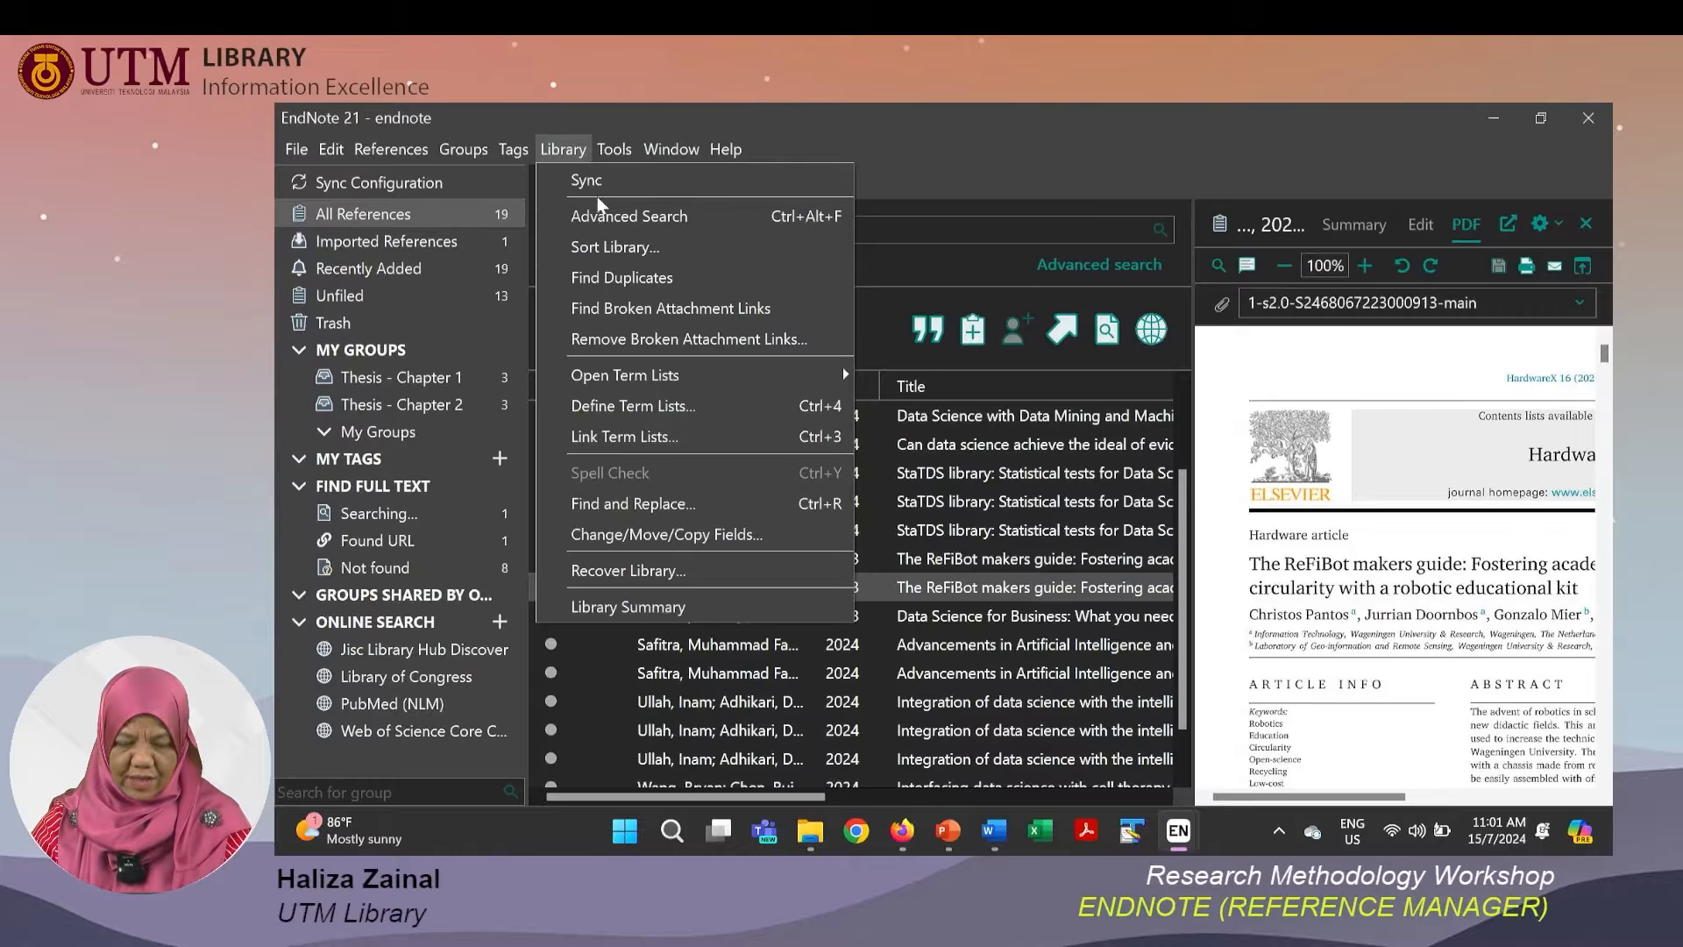
pyautogui.click(598, 188)
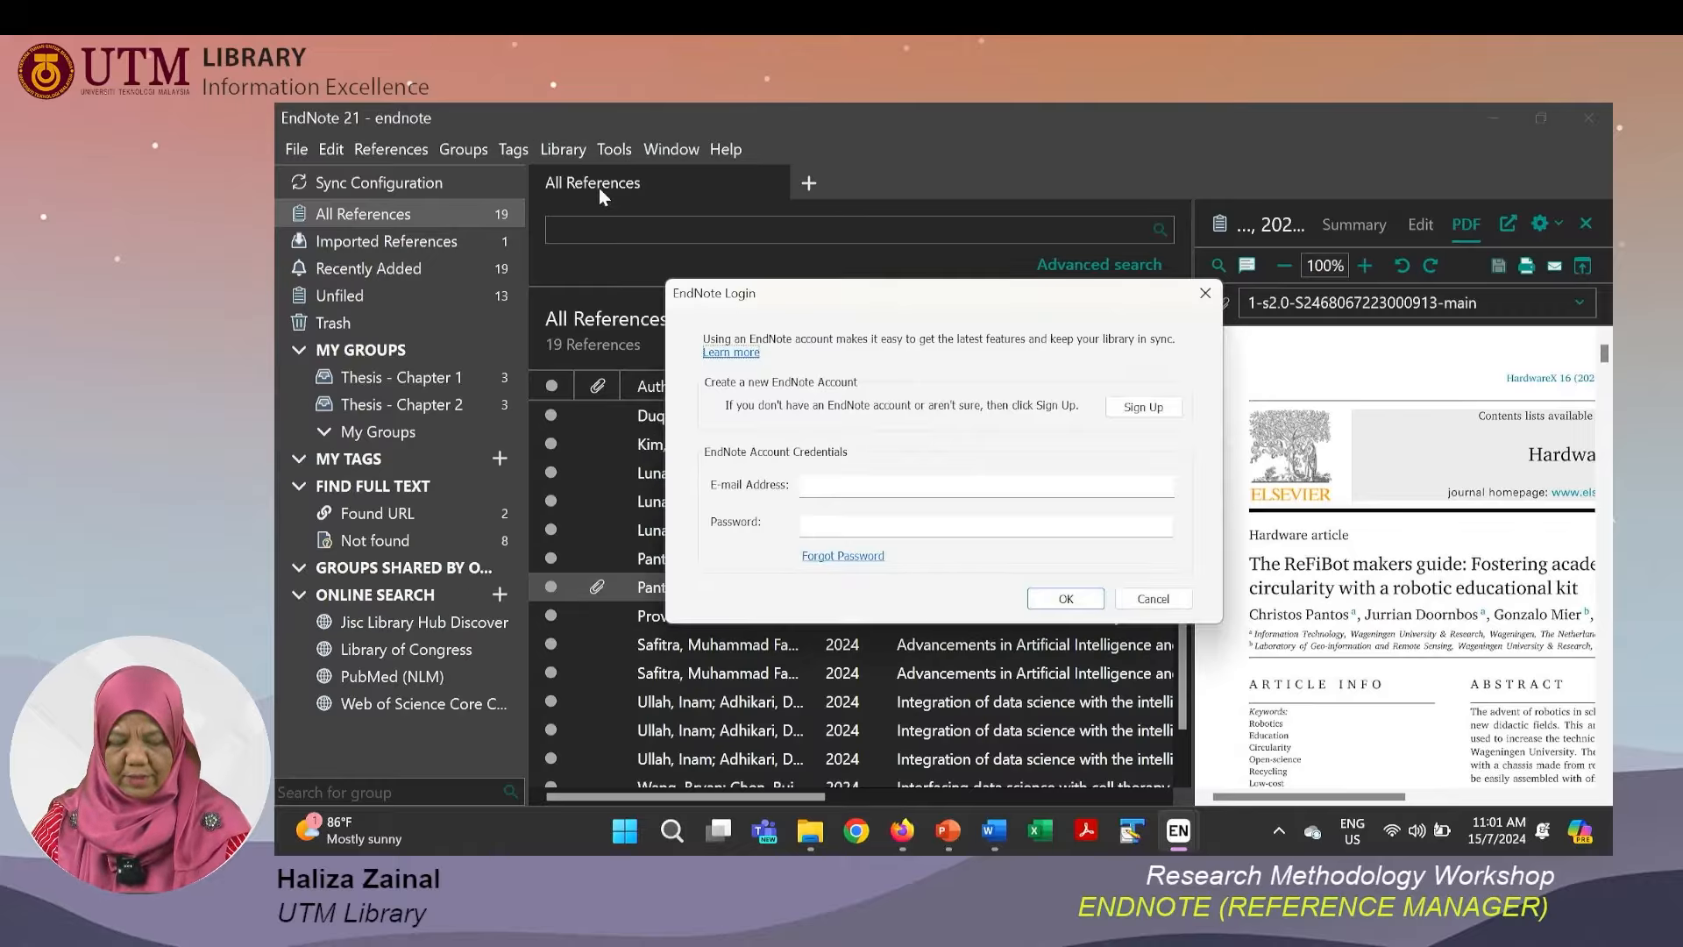
pyautogui.click(912, 489)
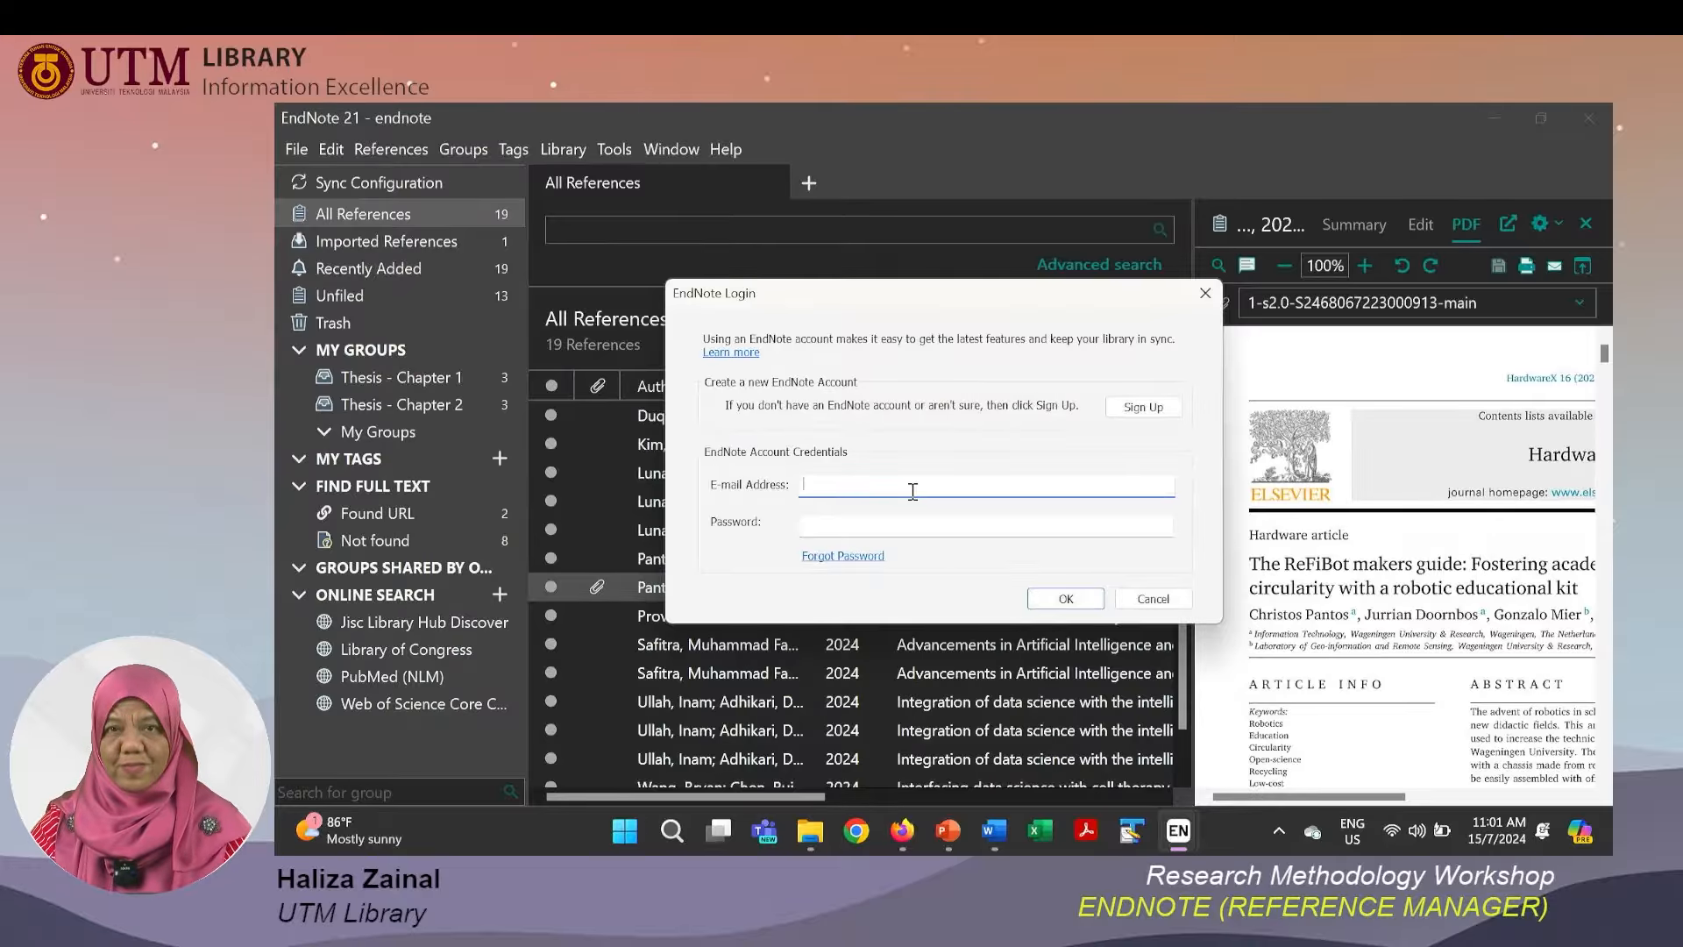
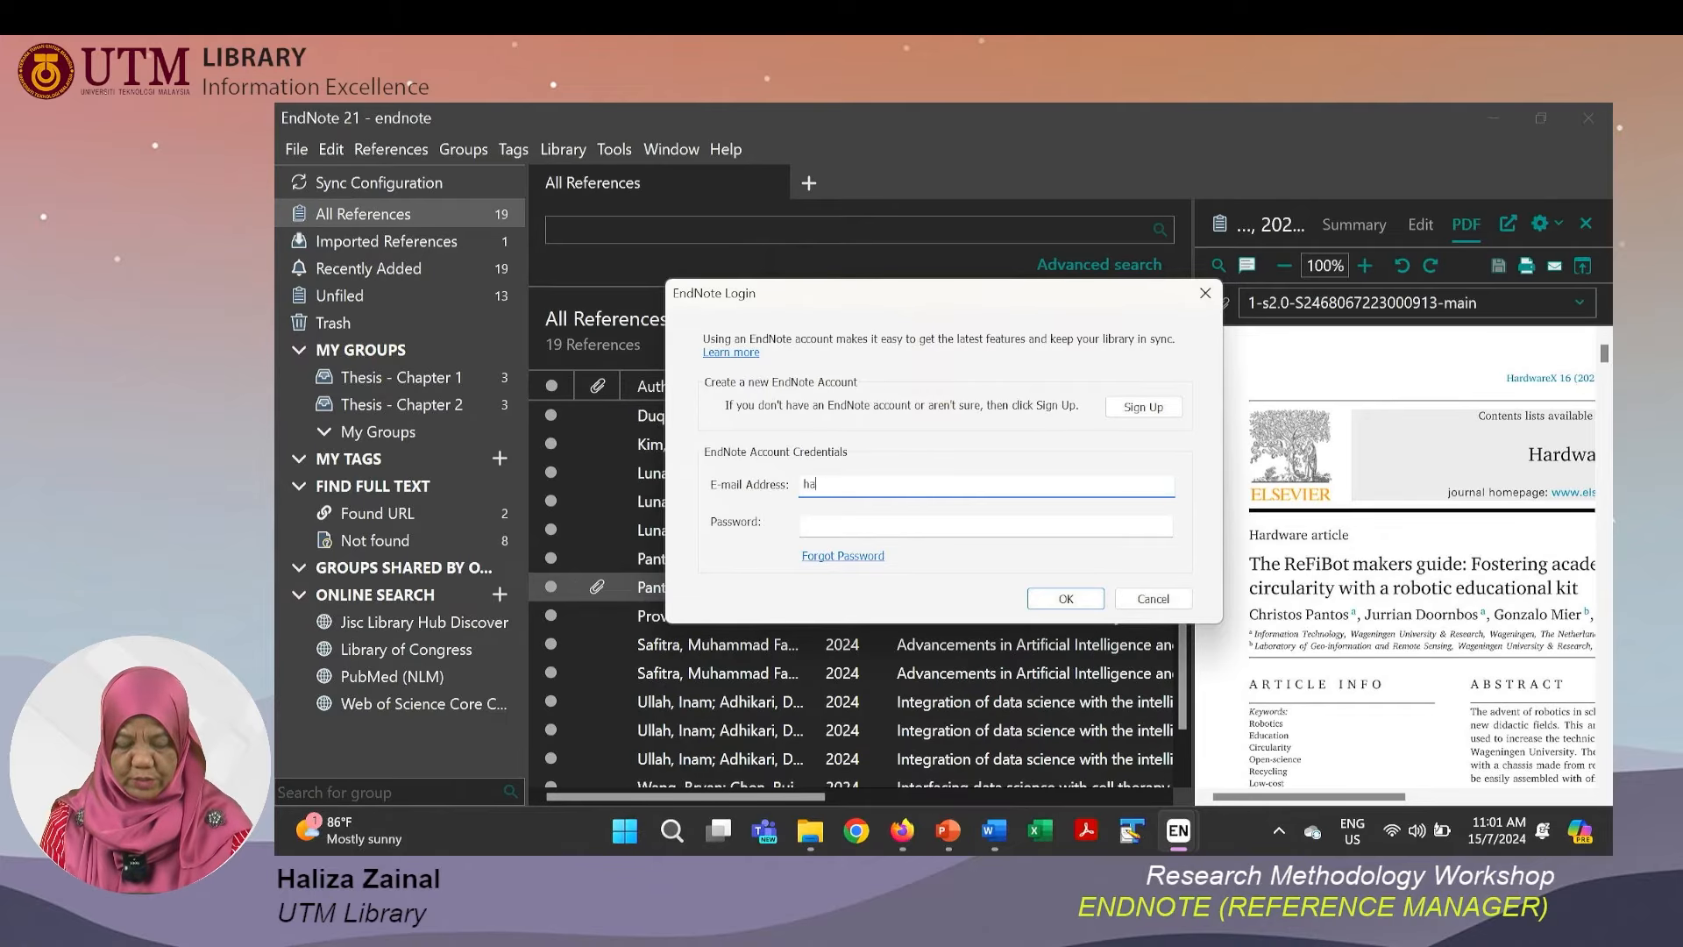
pyautogui.click(888, 529)
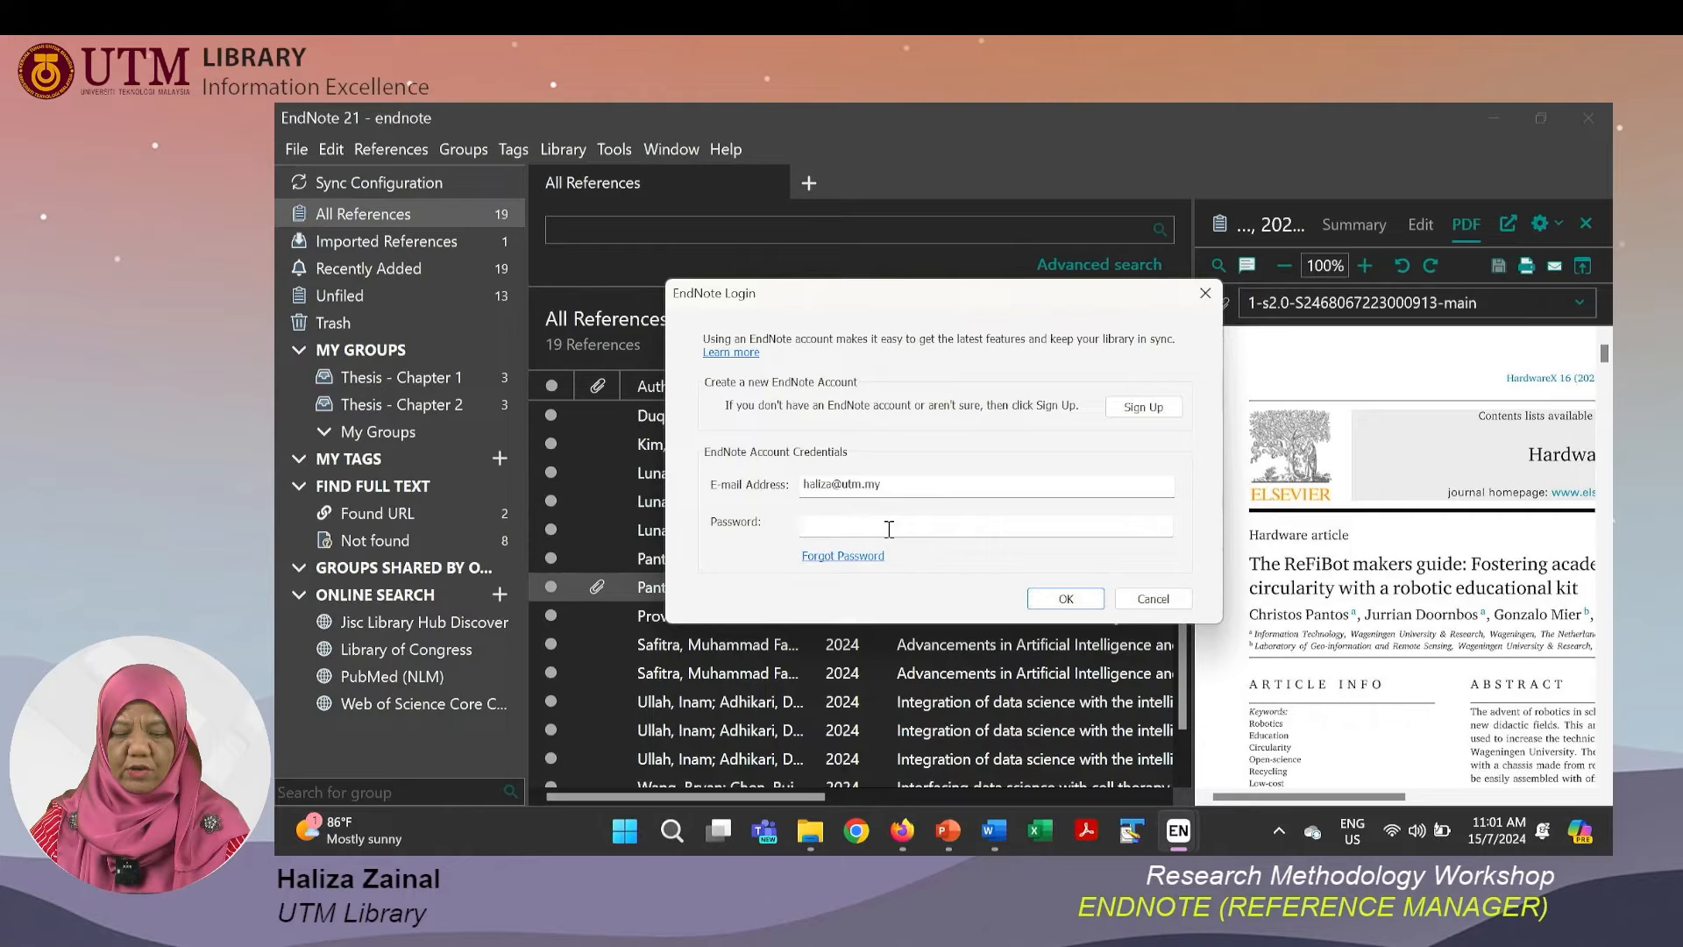
pyautogui.click(1152, 603)
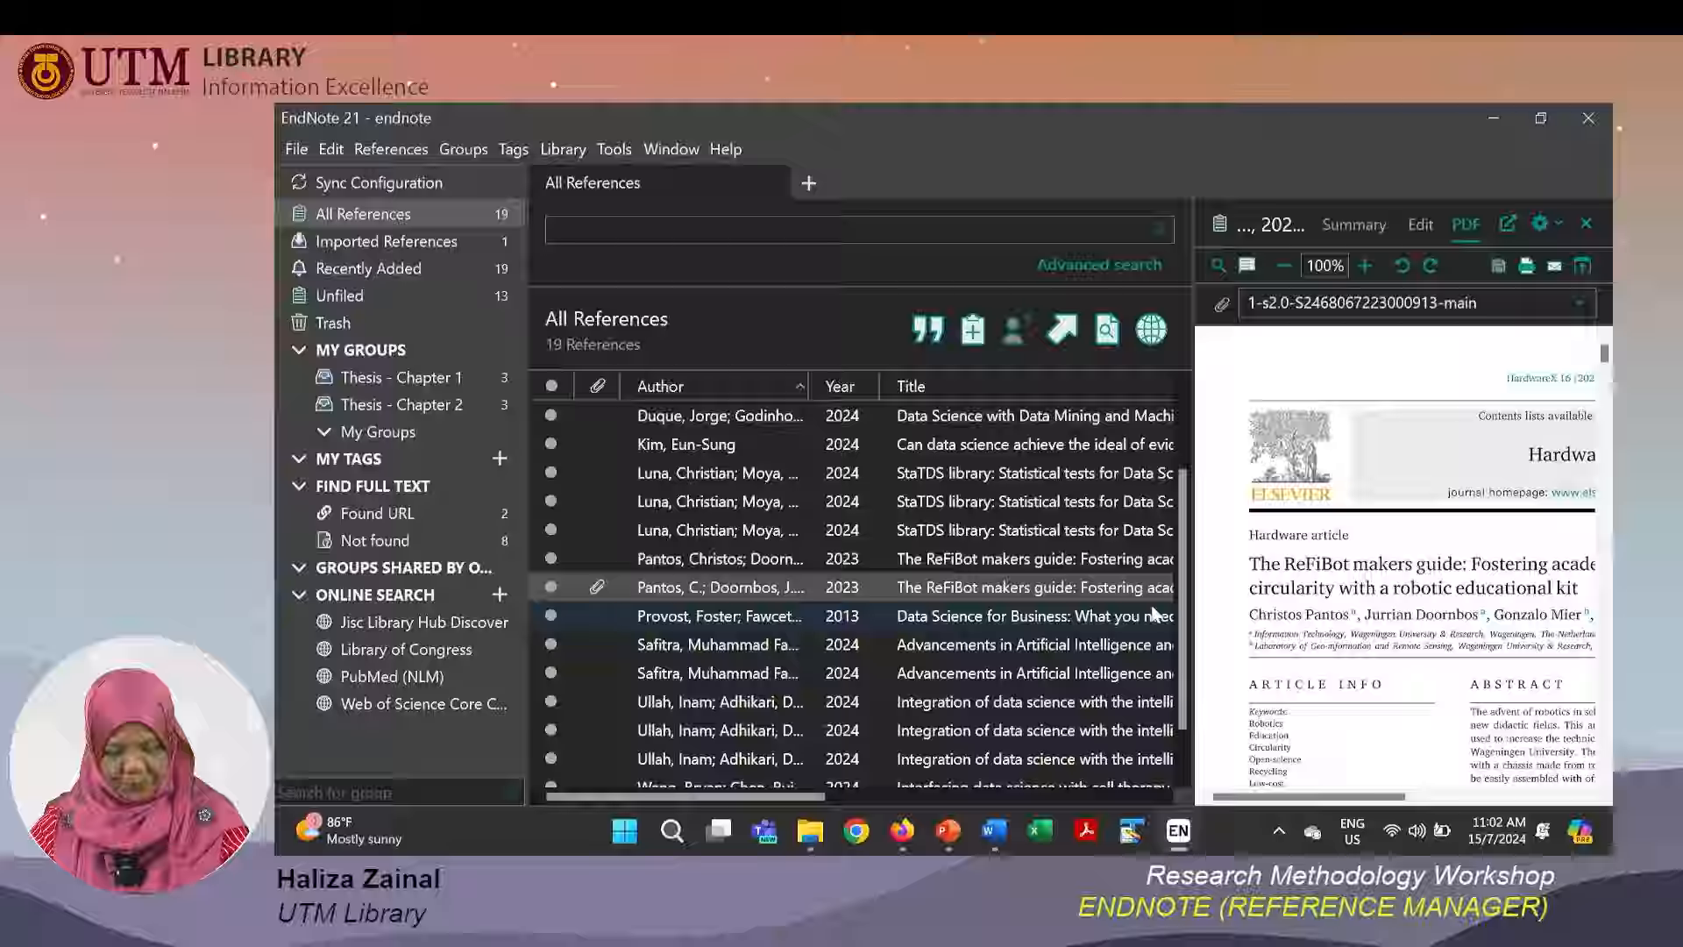
# Switch to the slide show, advance one slide, and return to EndNote.
pyautogui.hotkey('alt', 'Tab')
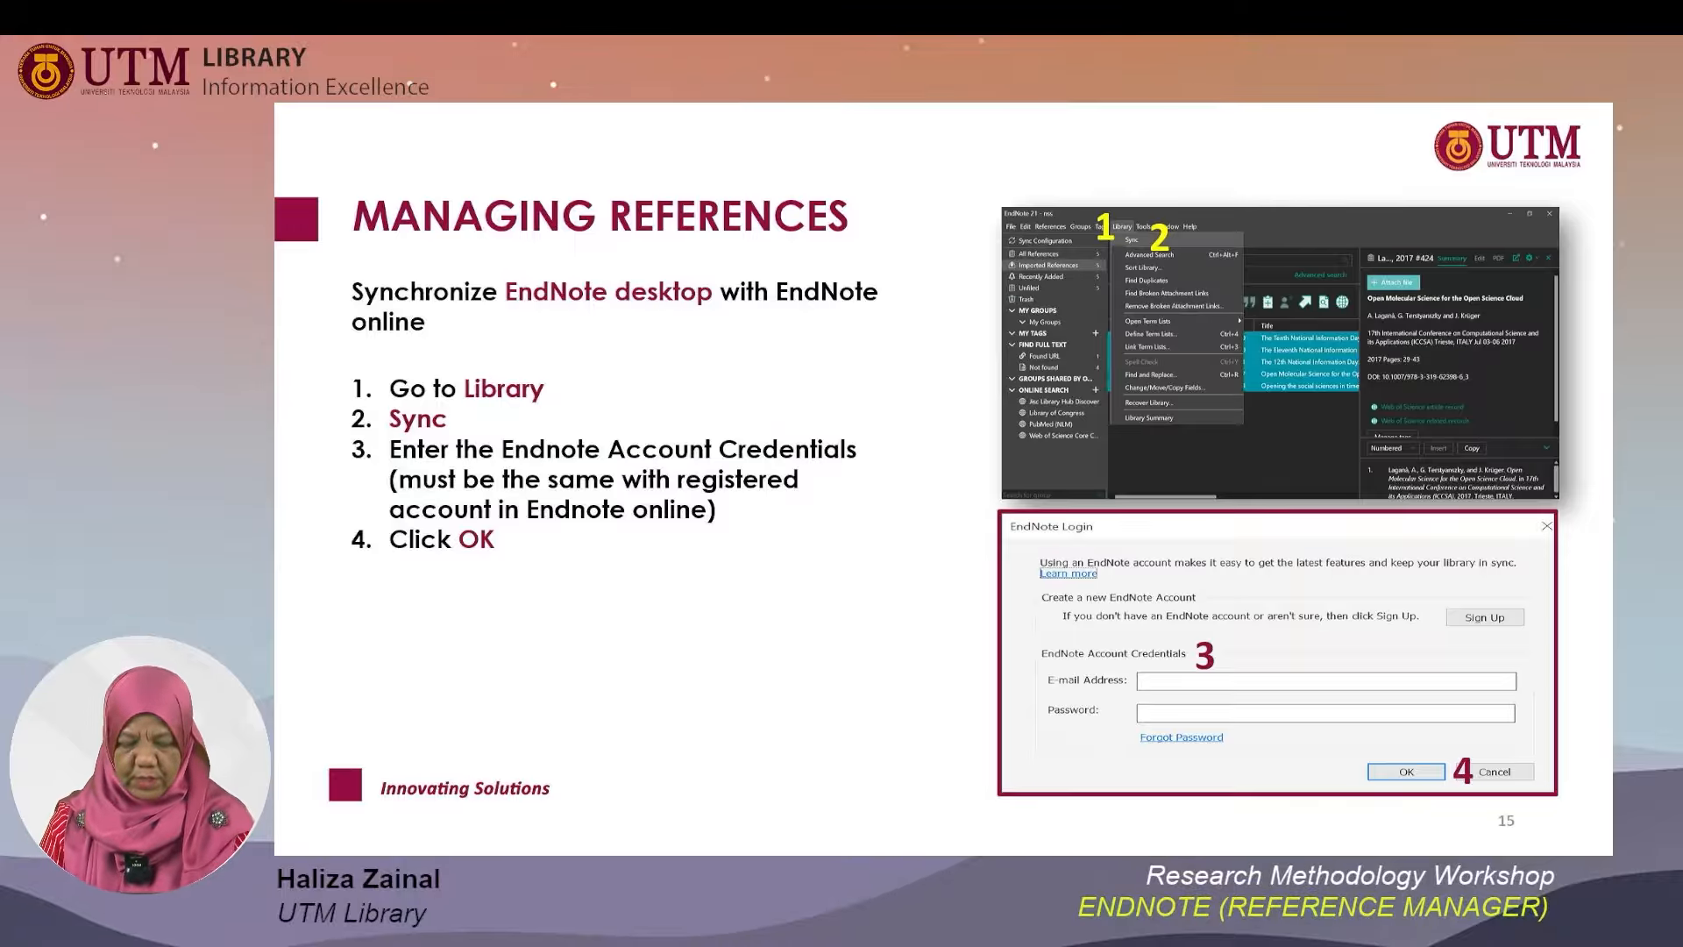
pyautogui.press('Right')
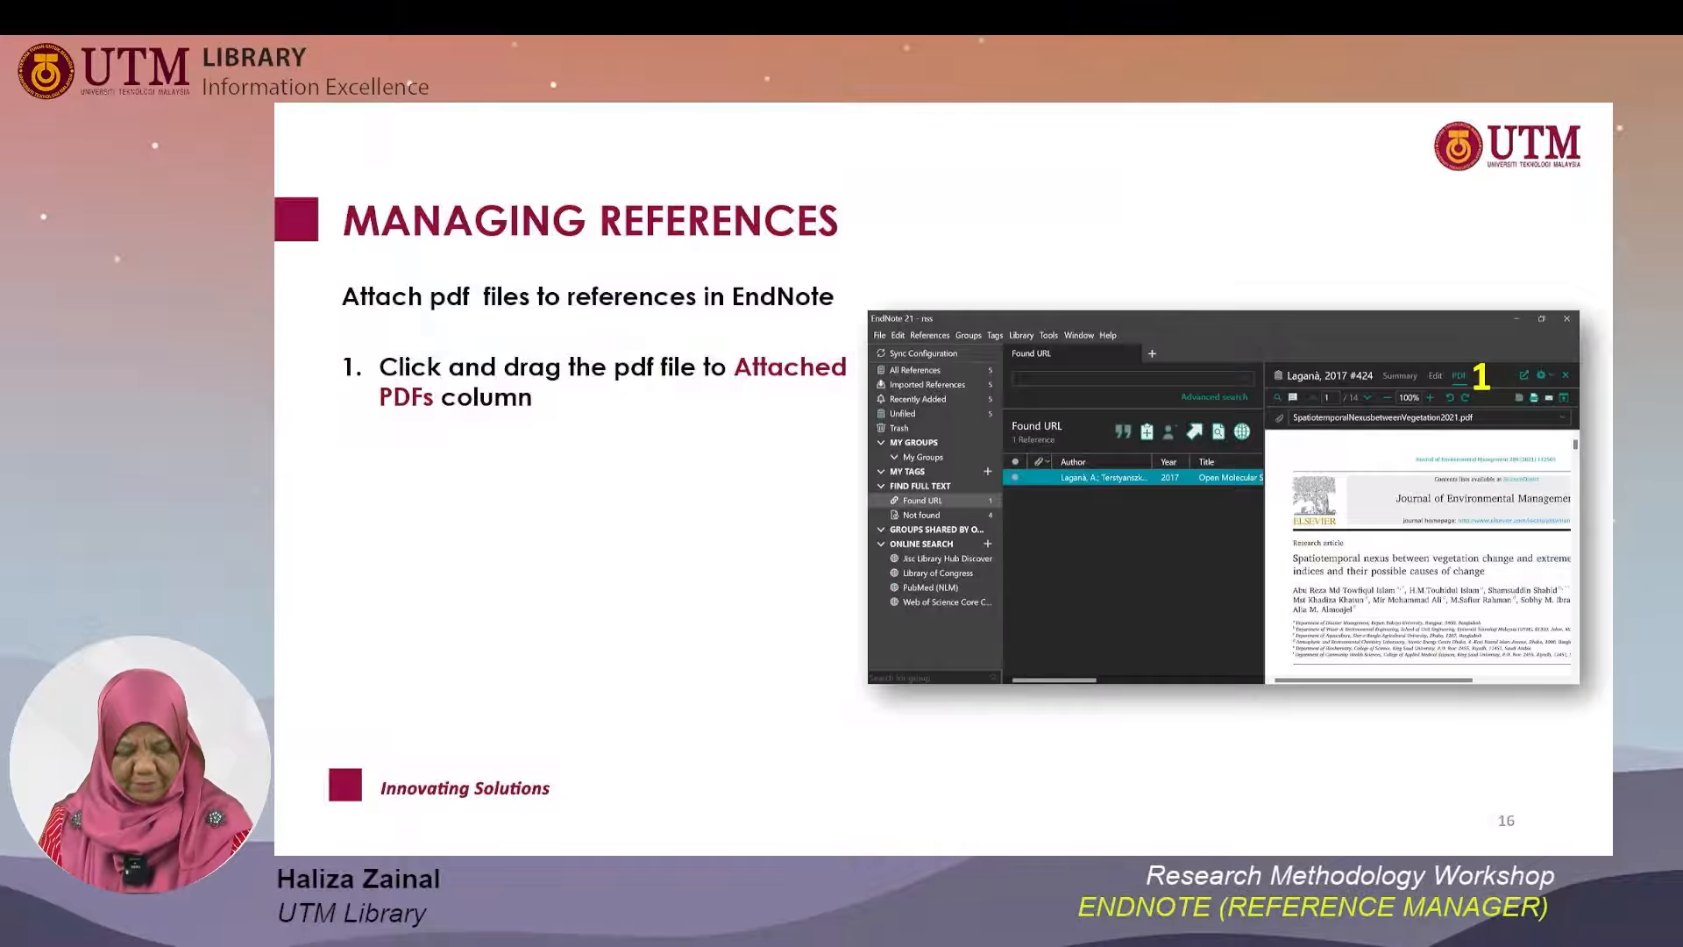
pyautogui.hotkey('alt', 'Tab')
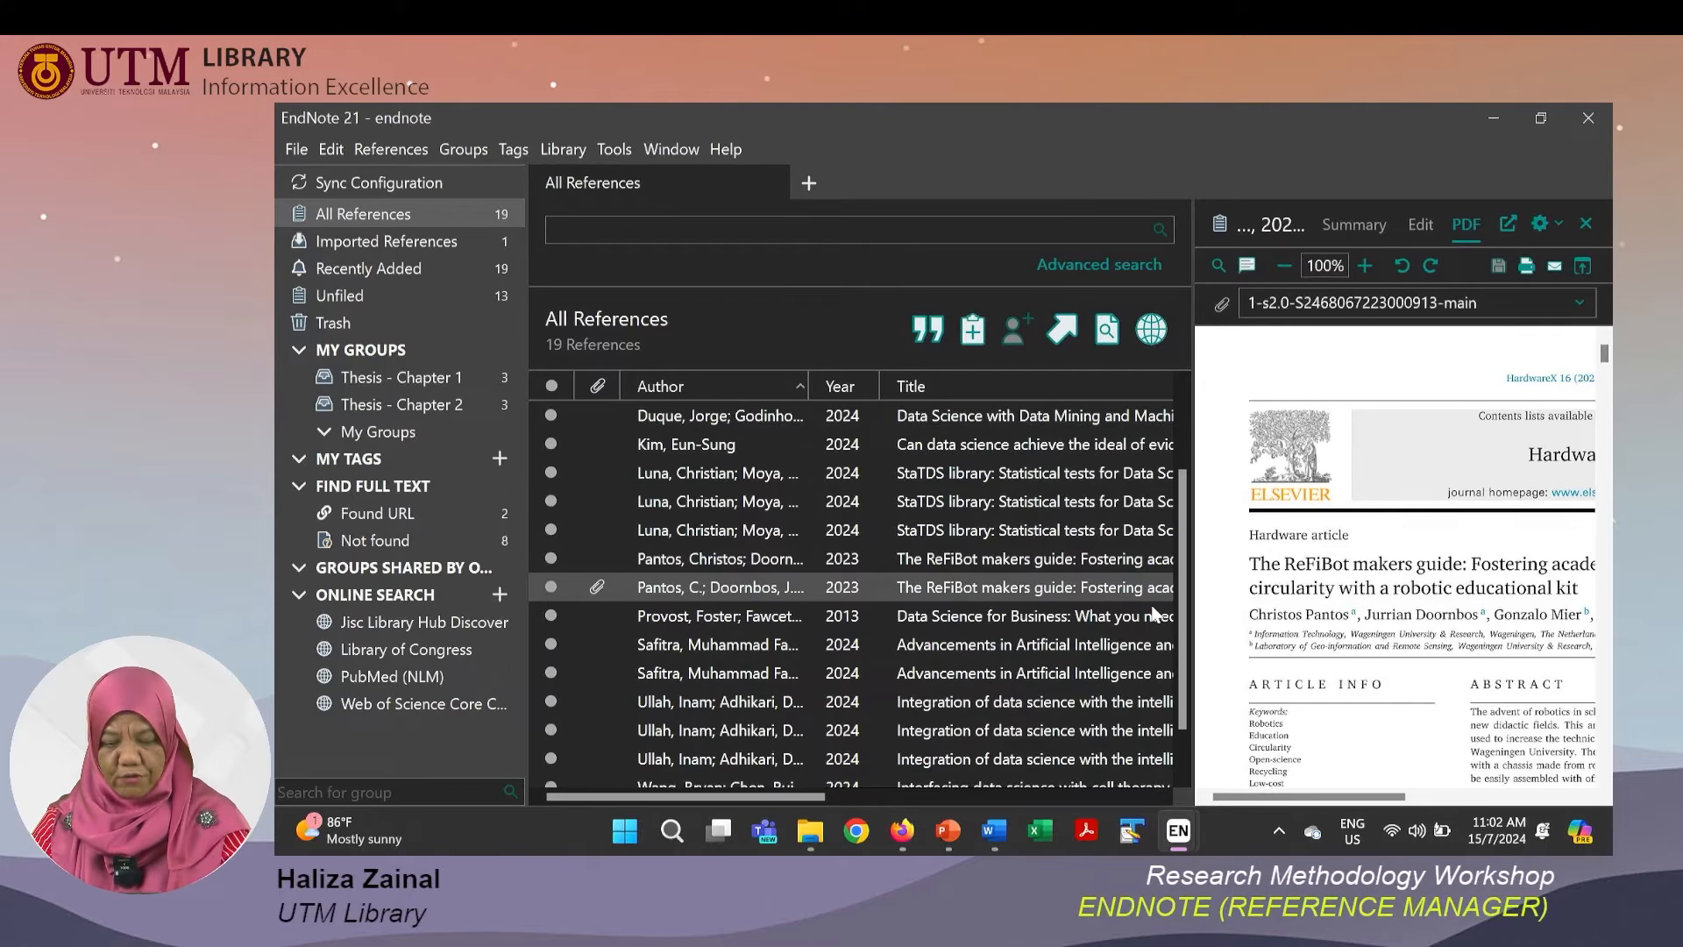
# Import the Combining-human-and-artificial-intelligence PDF from Desktop > TheWhizWrite > articles by dropping it into the All References list.
pyautogui.click(811, 832)
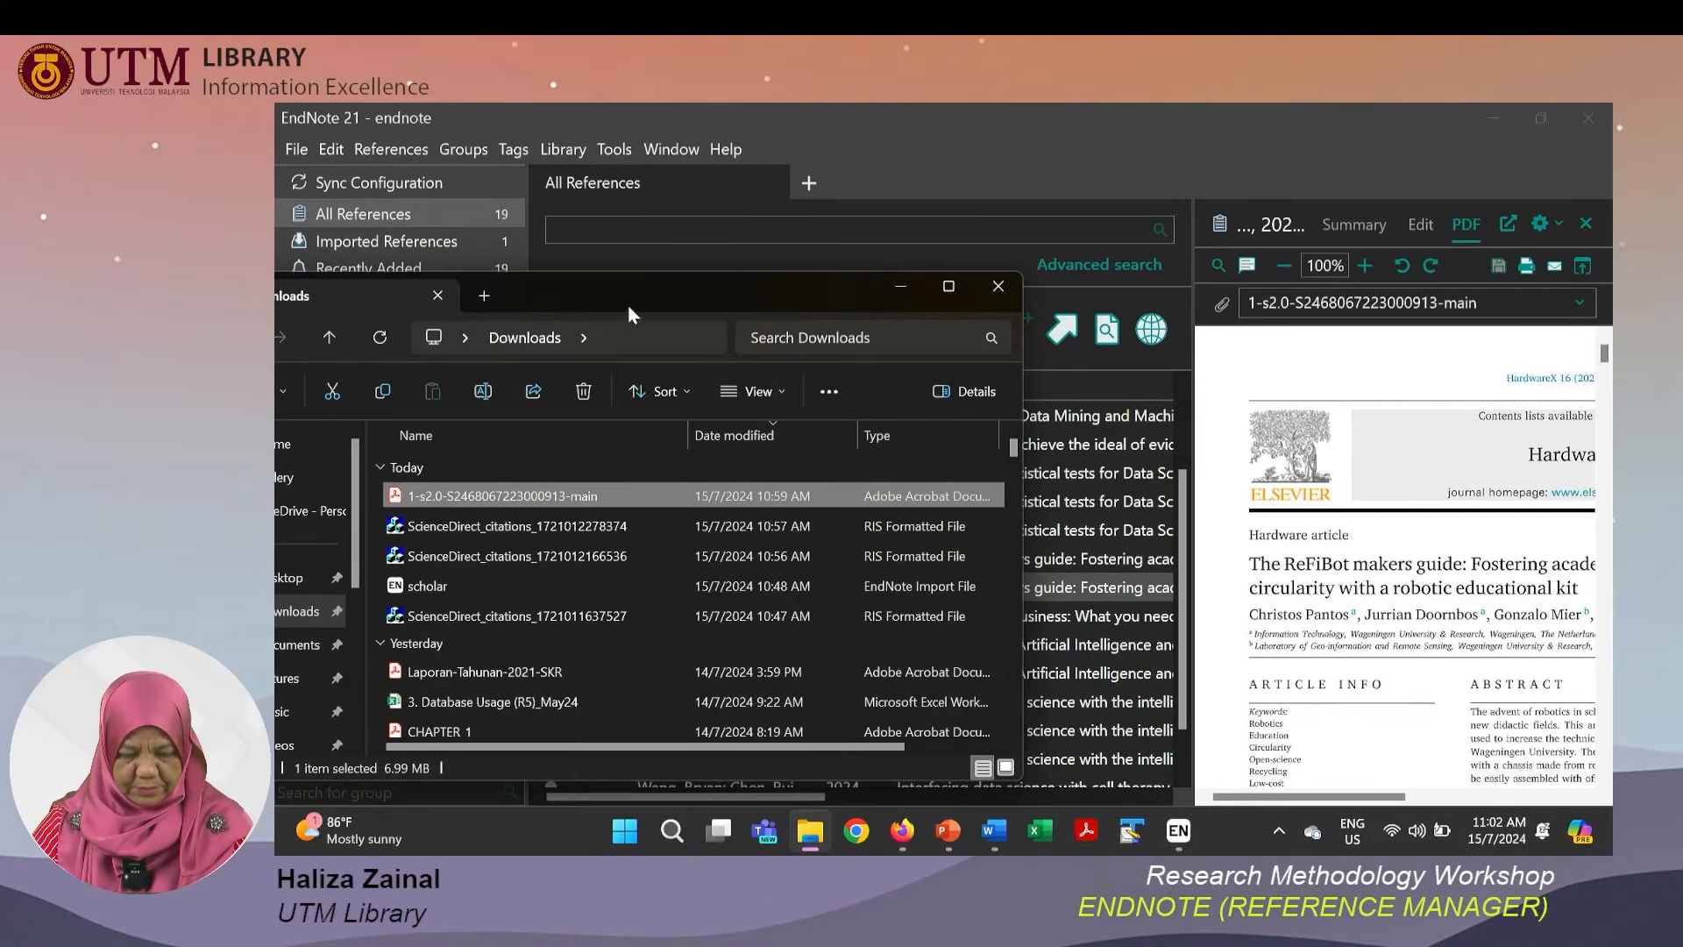
pyautogui.moveTo(635, 287); pyautogui.dragTo(775, 229)
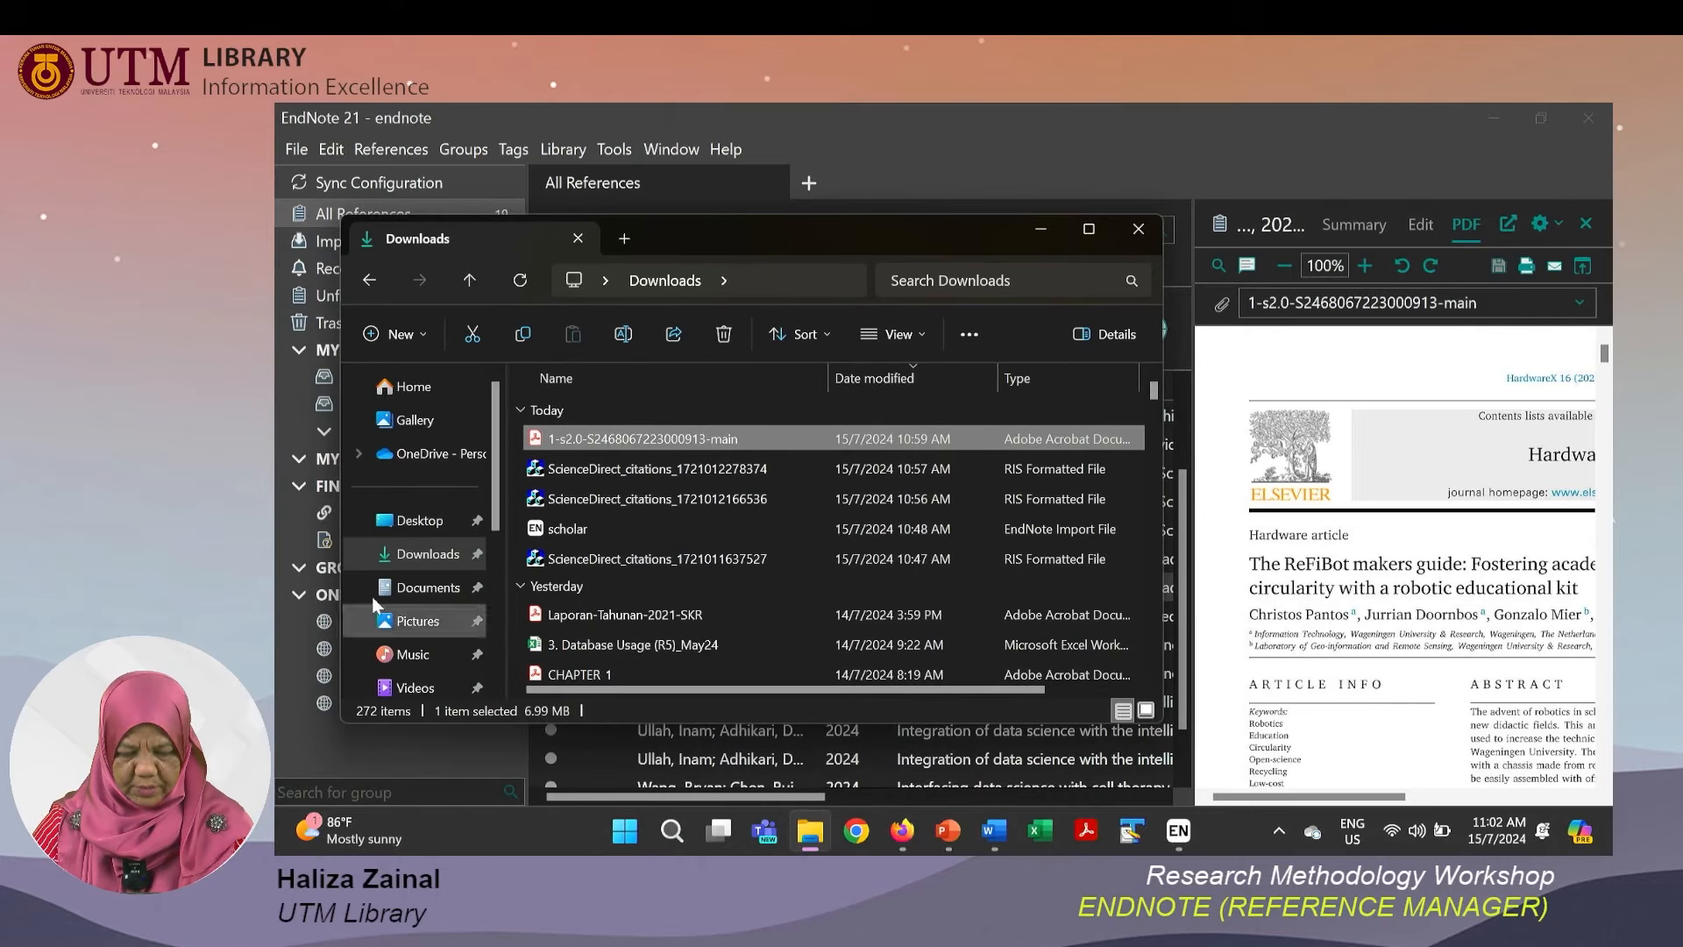
pyautogui.click(421, 523)
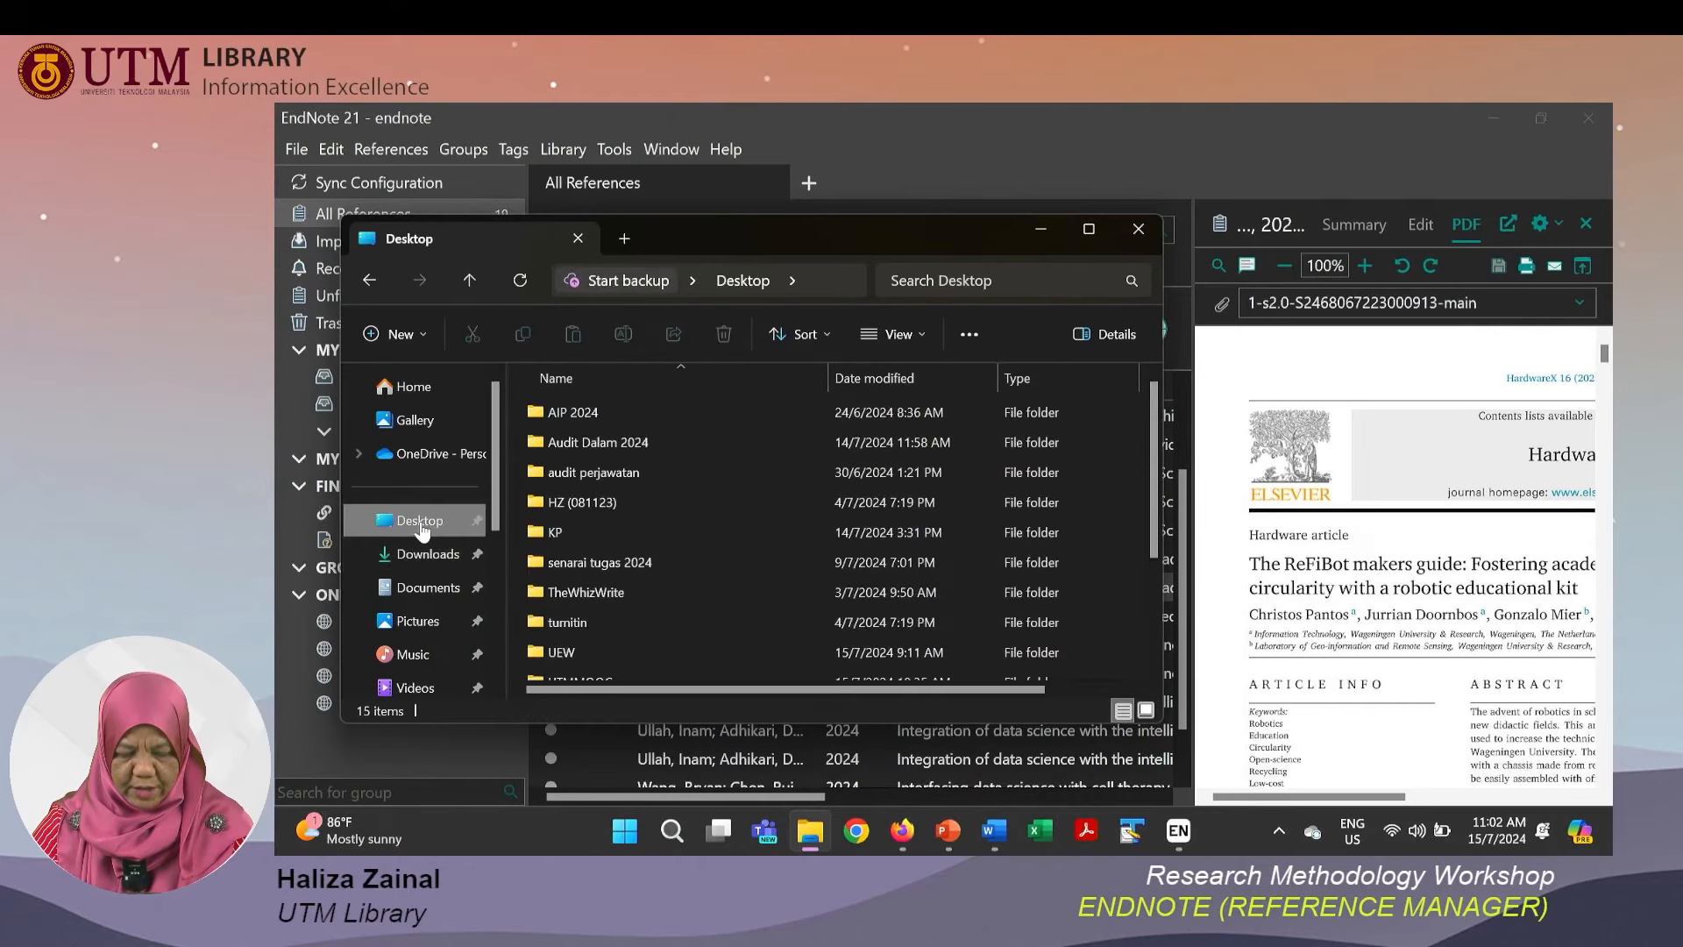
pyautogui.doubleClick(591, 593)
pyautogui.doubleClick(572, 409)
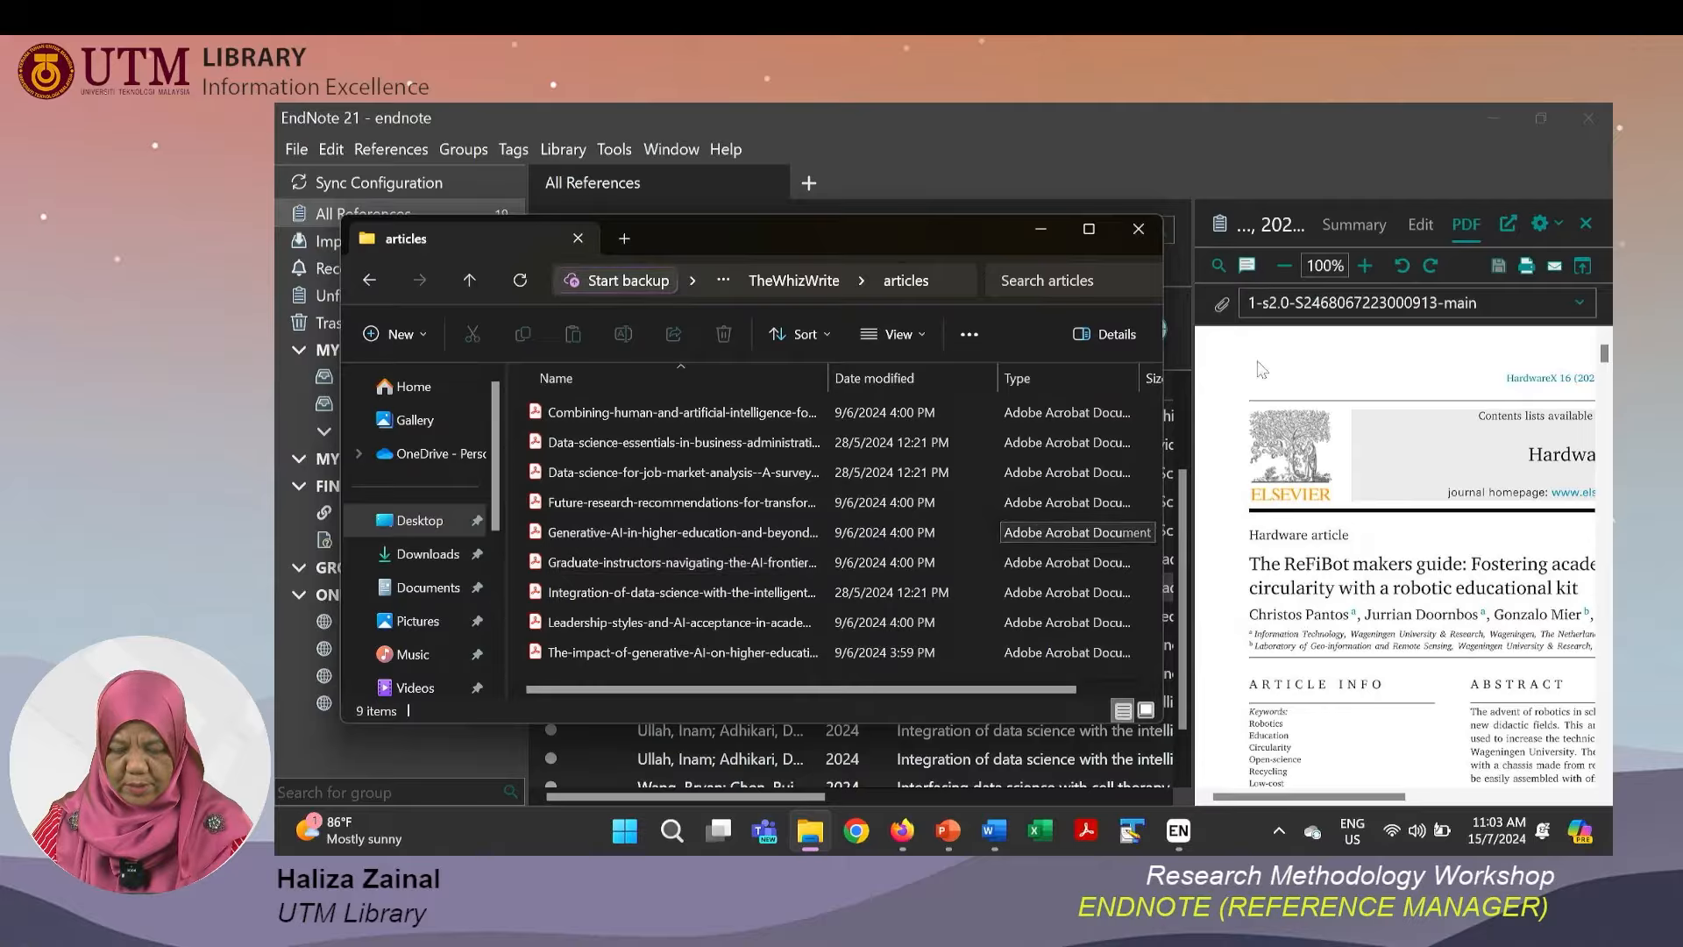
pyautogui.click(1280, 124)
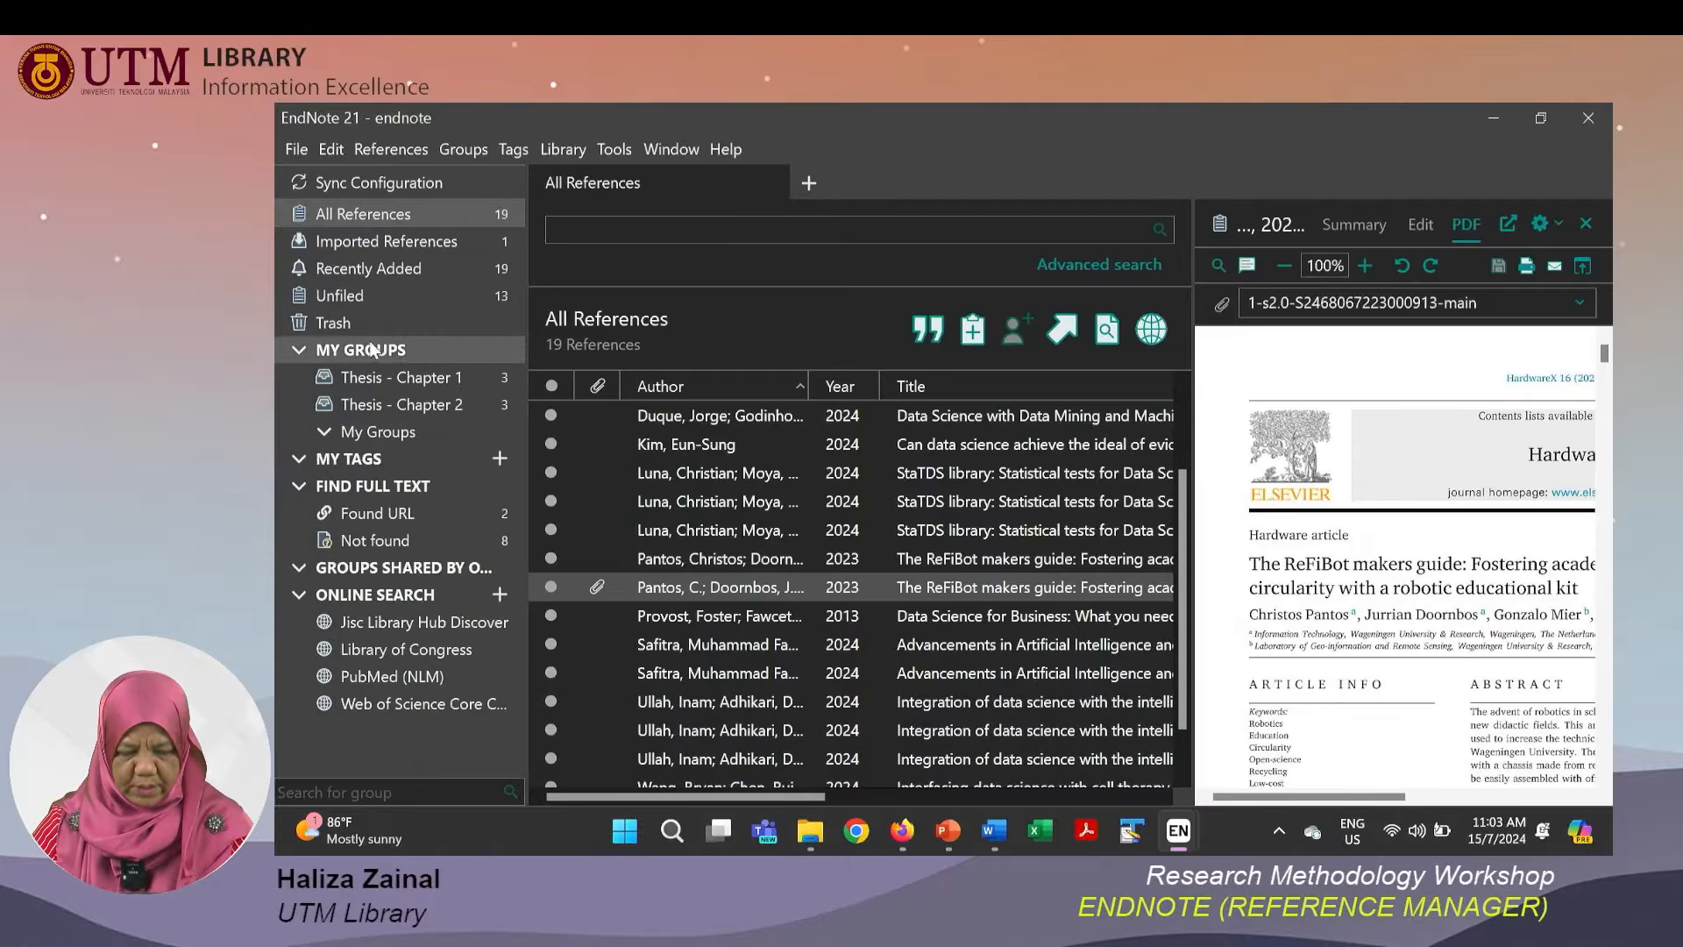
pyautogui.click(368, 219)
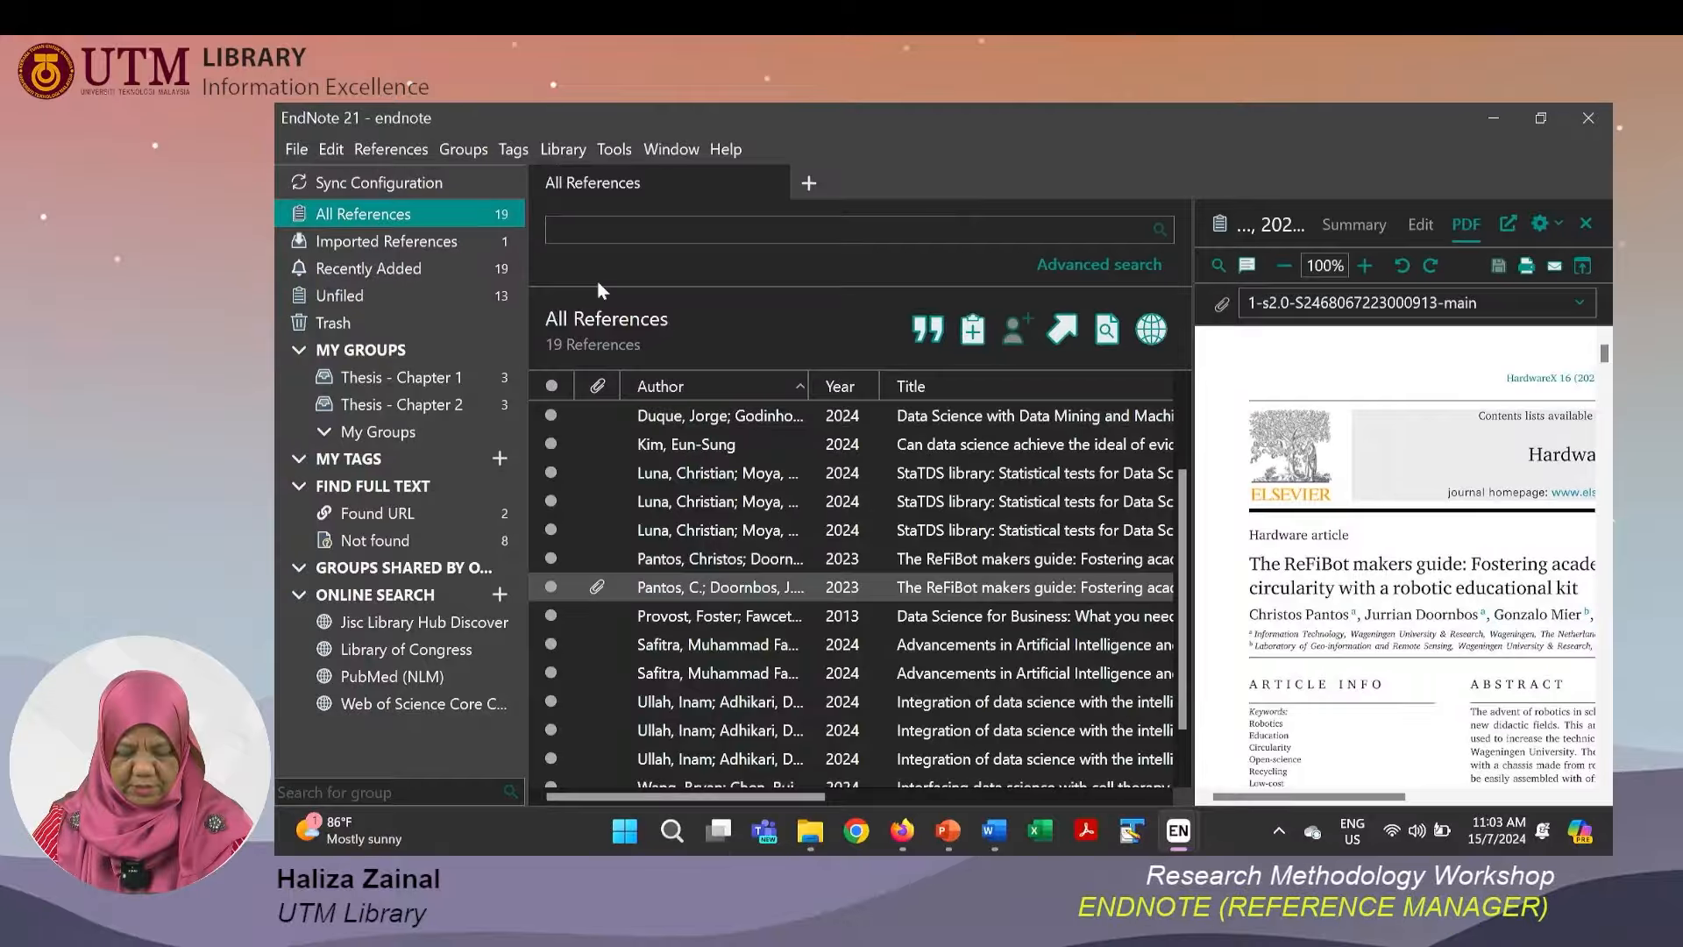
pyautogui.click(810, 837)
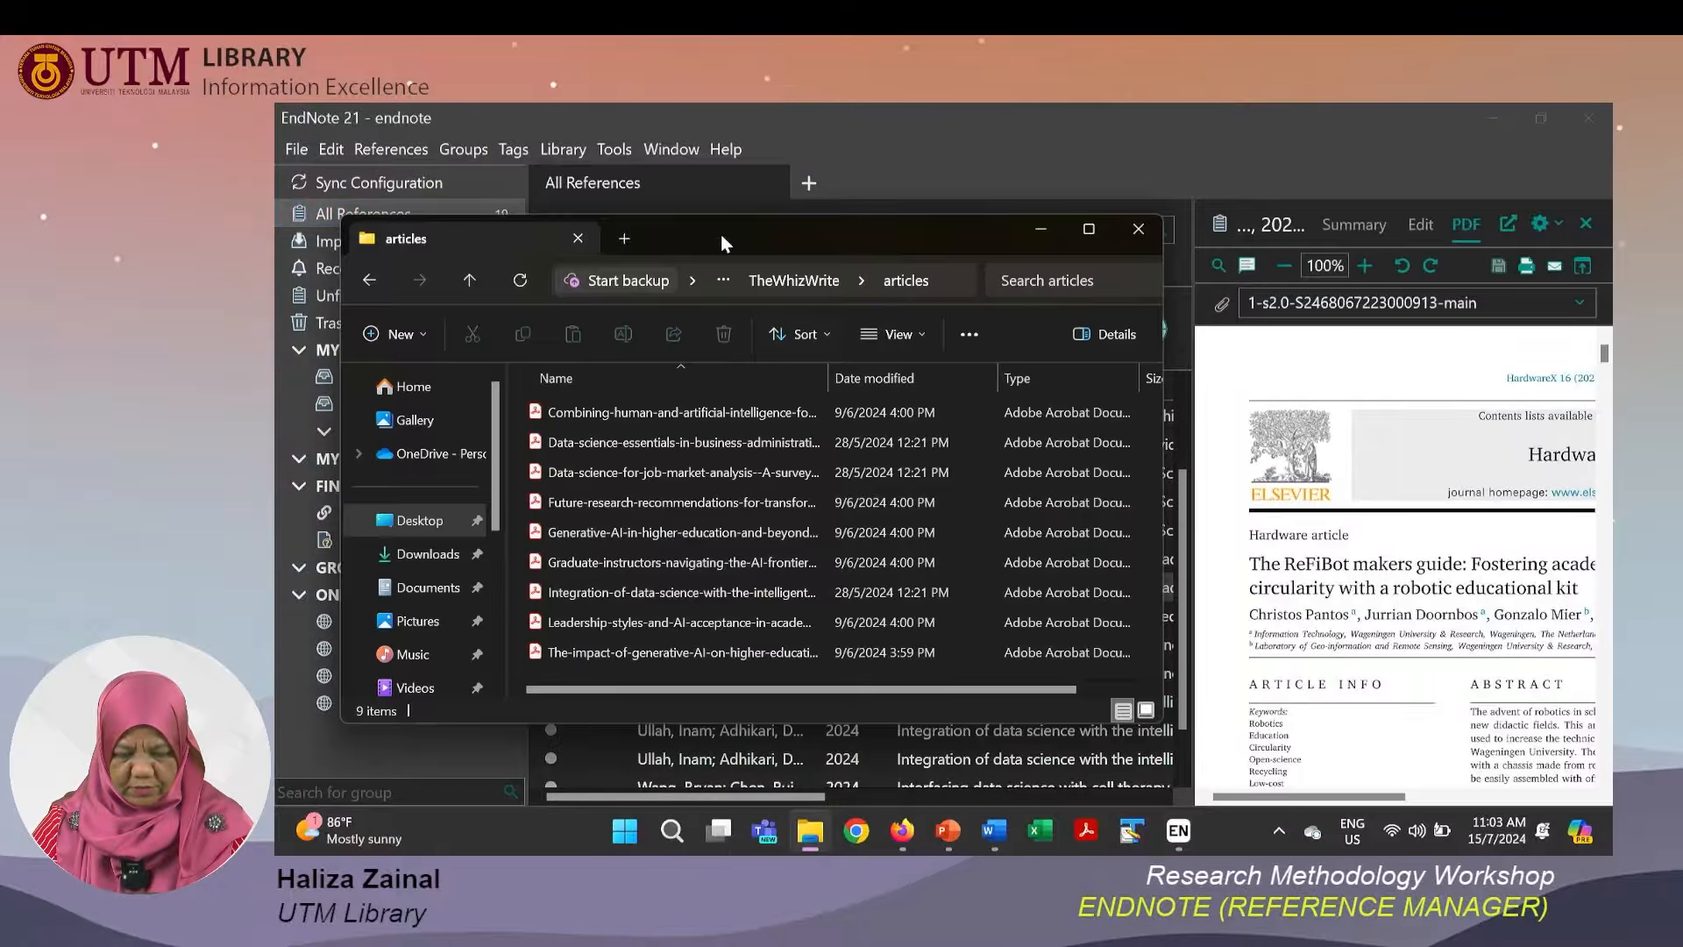
pyautogui.moveTo(698, 235); pyautogui.dragTo(1209, 244)
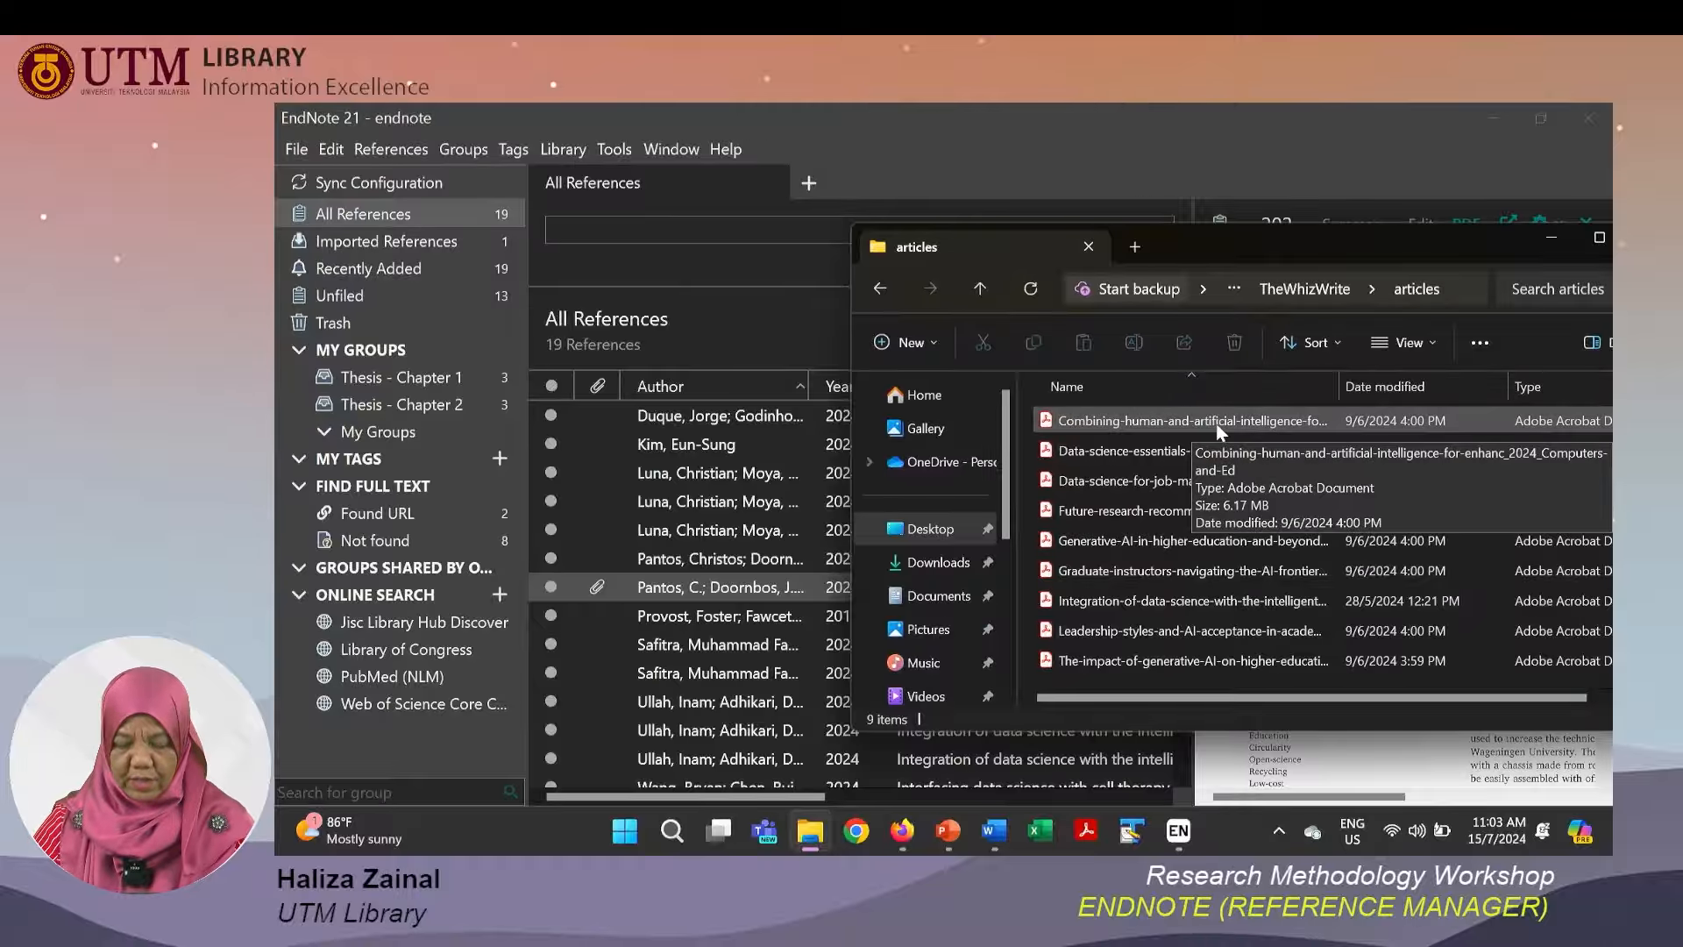
pyautogui.click(1218, 430)
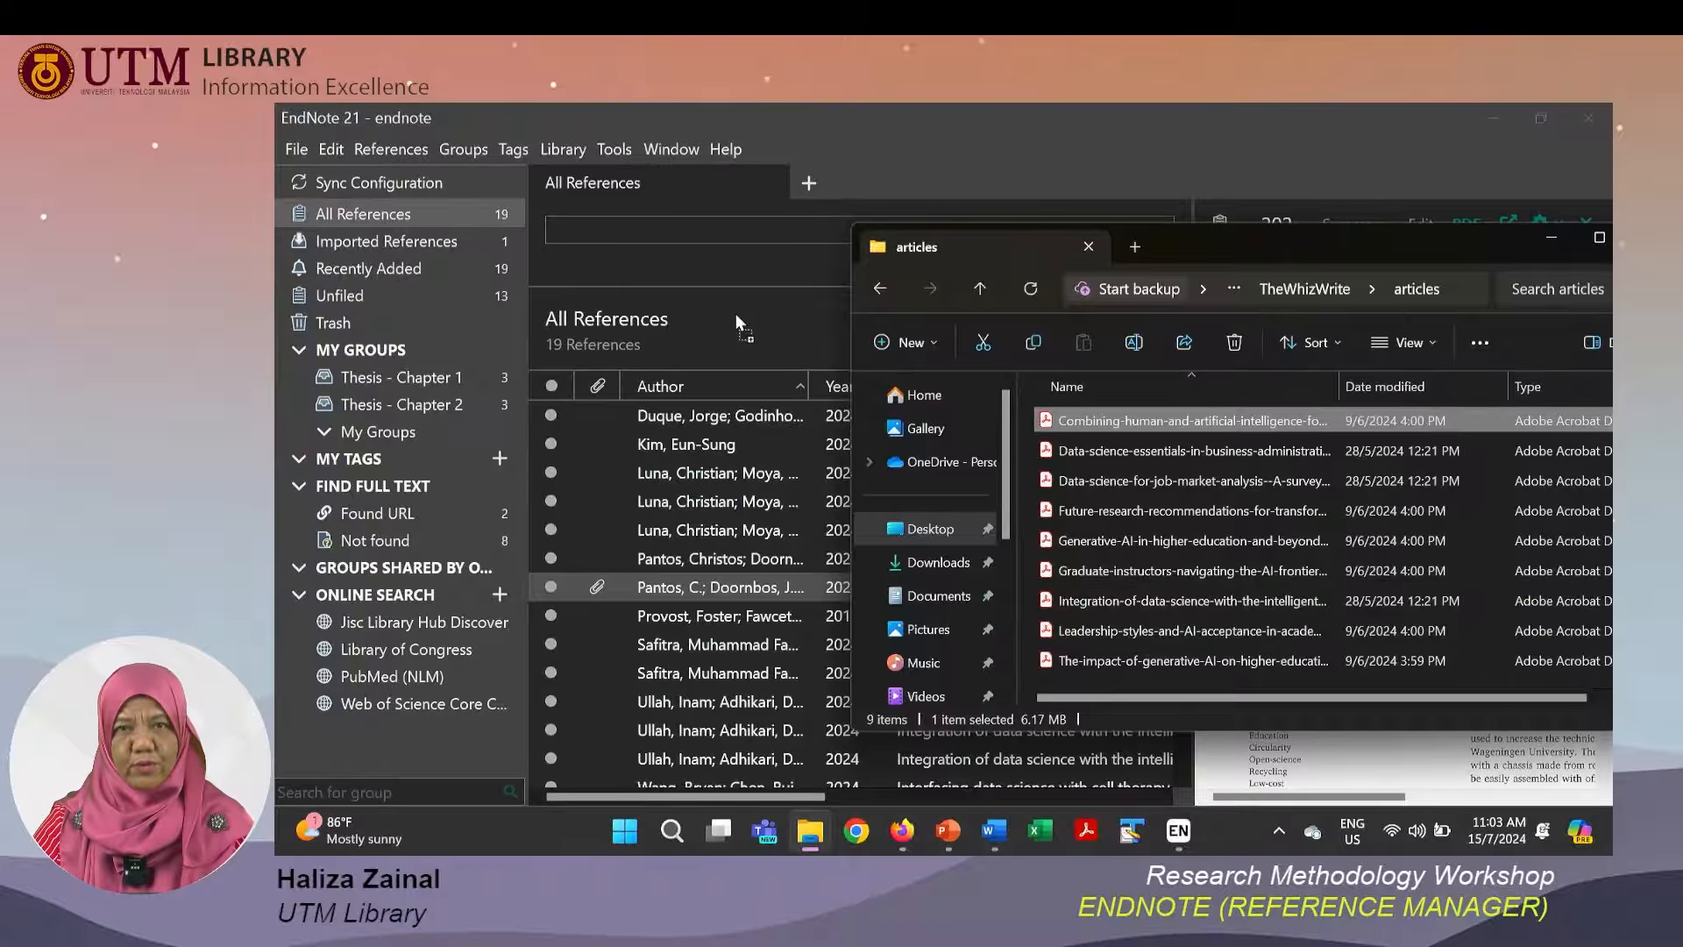
pyautogui.moveTo(734, 312); pyautogui.dragTo(734, 313)
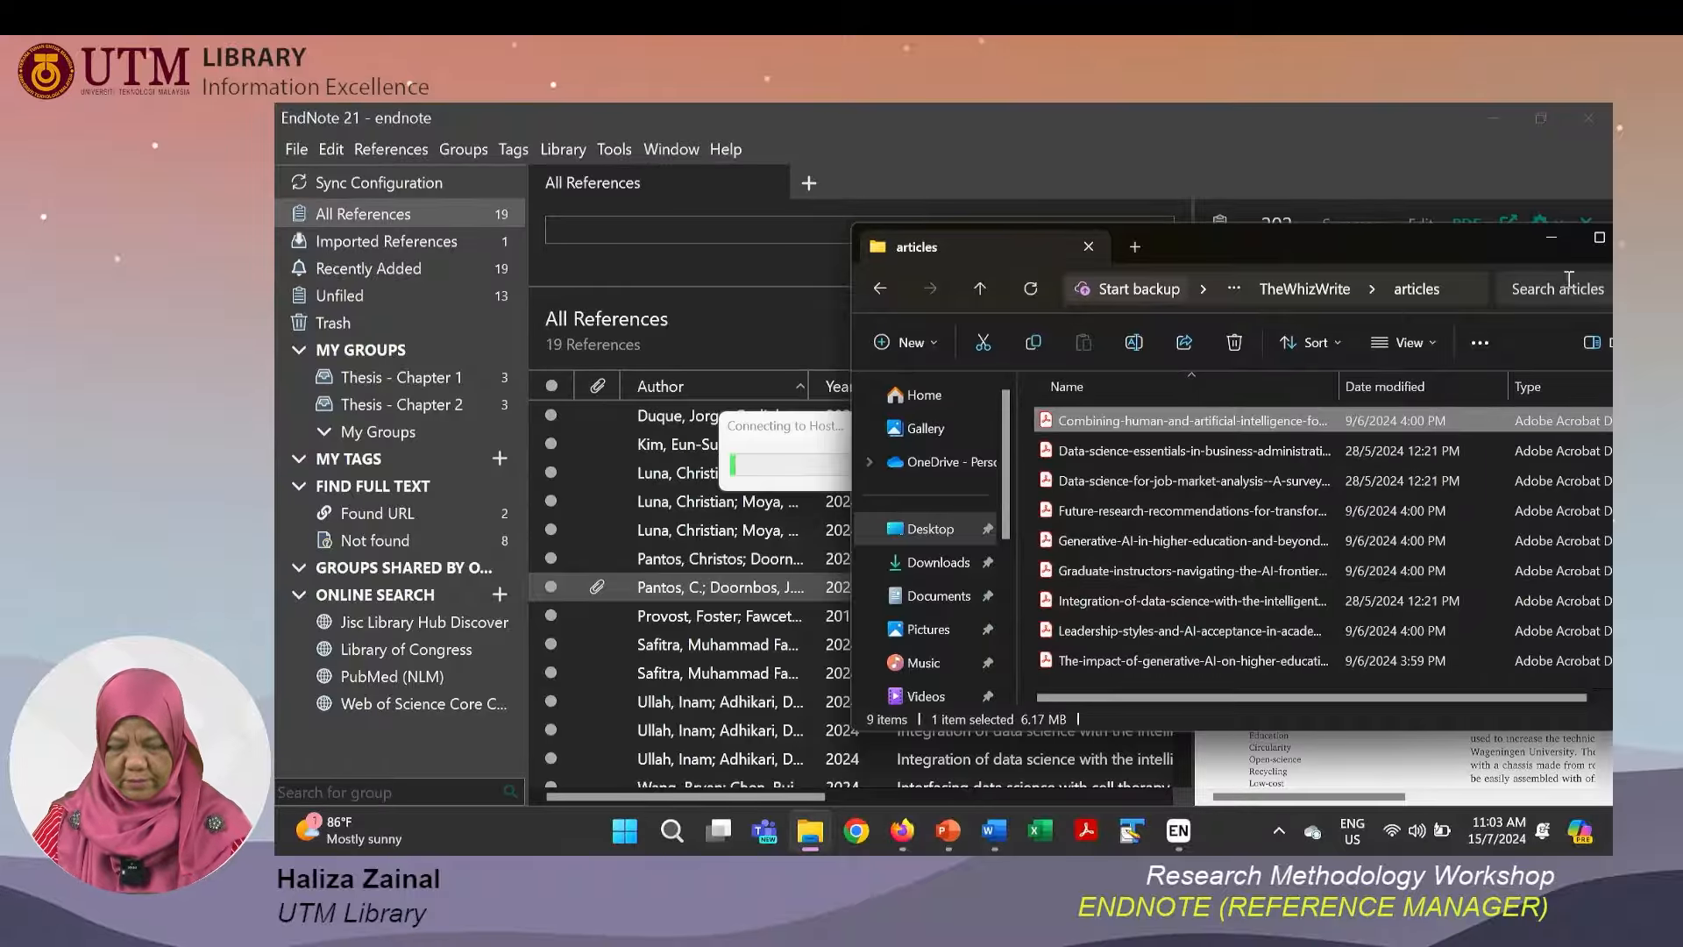
pyautogui.click(1553, 242)
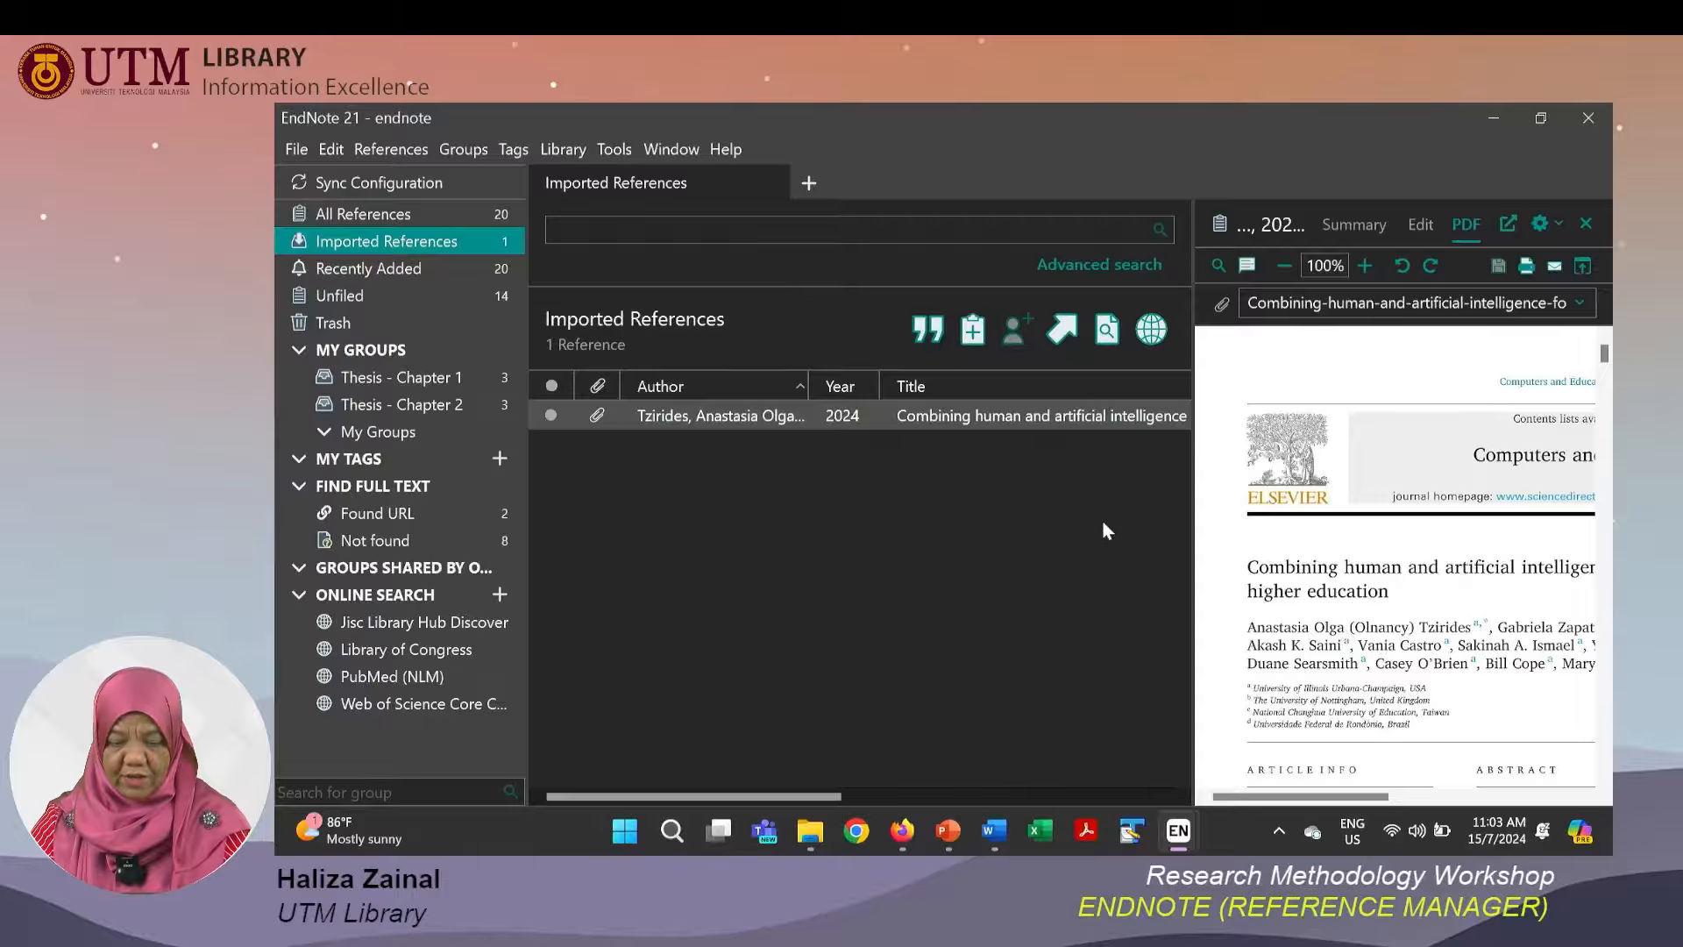
# Drag the Data-science-essentials-in-business-administration PDF from the articles folder into the Imported References list.
pyautogui.click(988, 417)
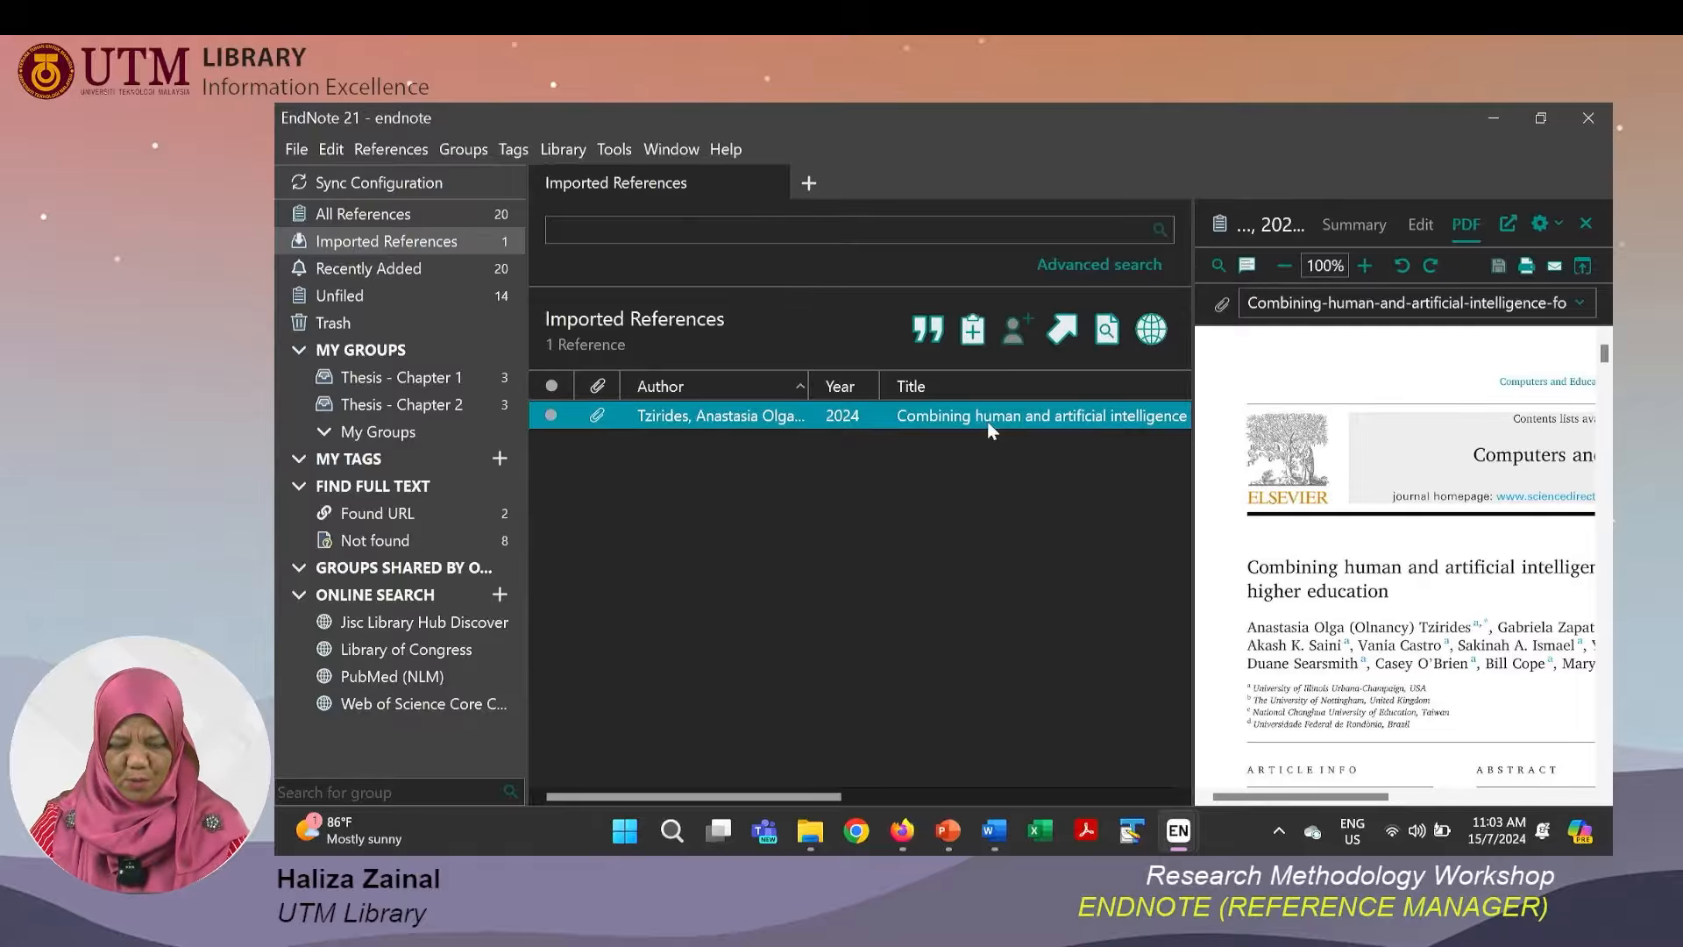
pyautogui.click(817, 841)
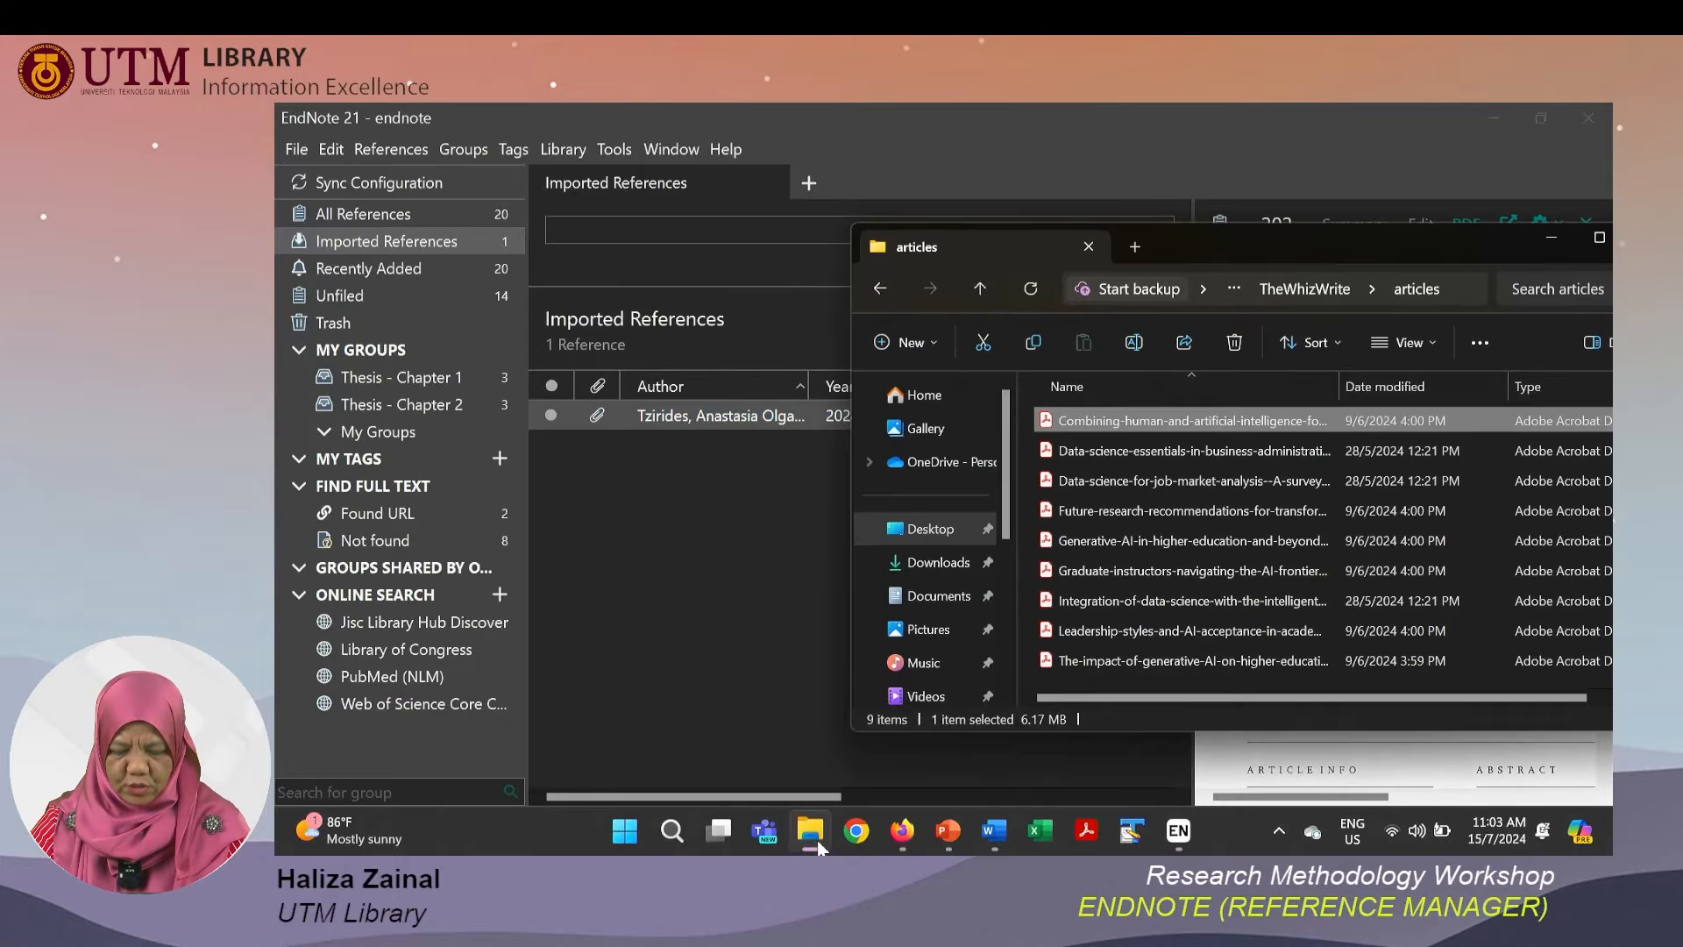
pyautogui.click(1207, 458)
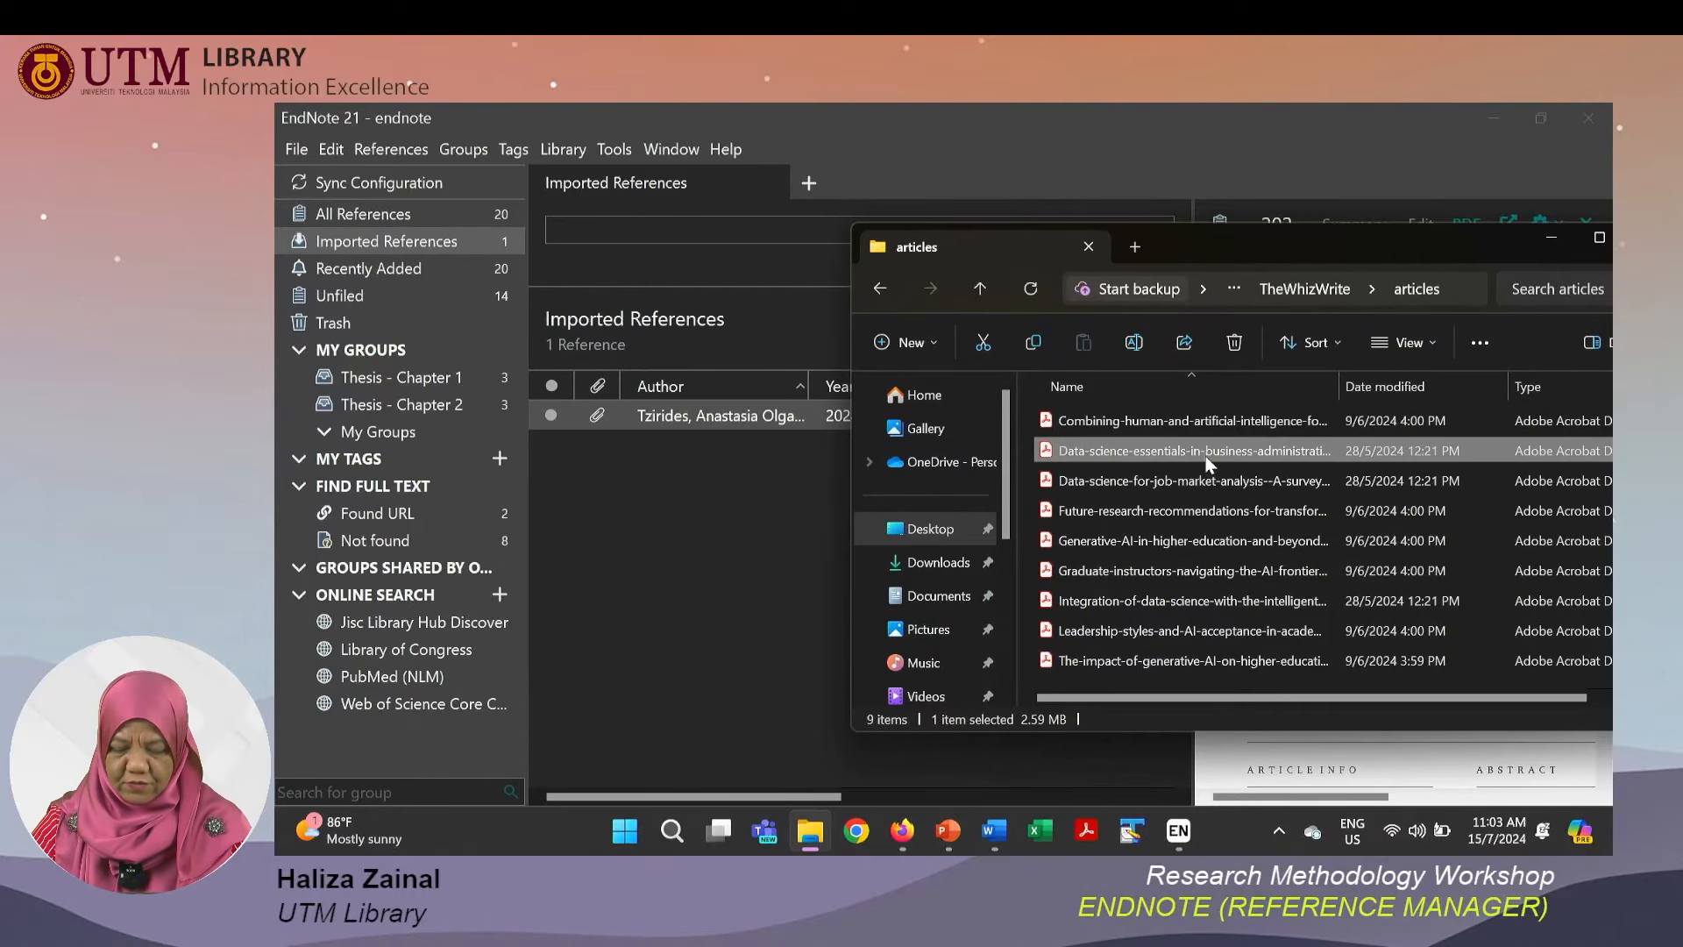
pyautogui.moveTo(1207, 462); pyautogui.dragTo(793, 376)
pyautogui.moveTo(770, 318); pyautogui.dragTo(769, 318)
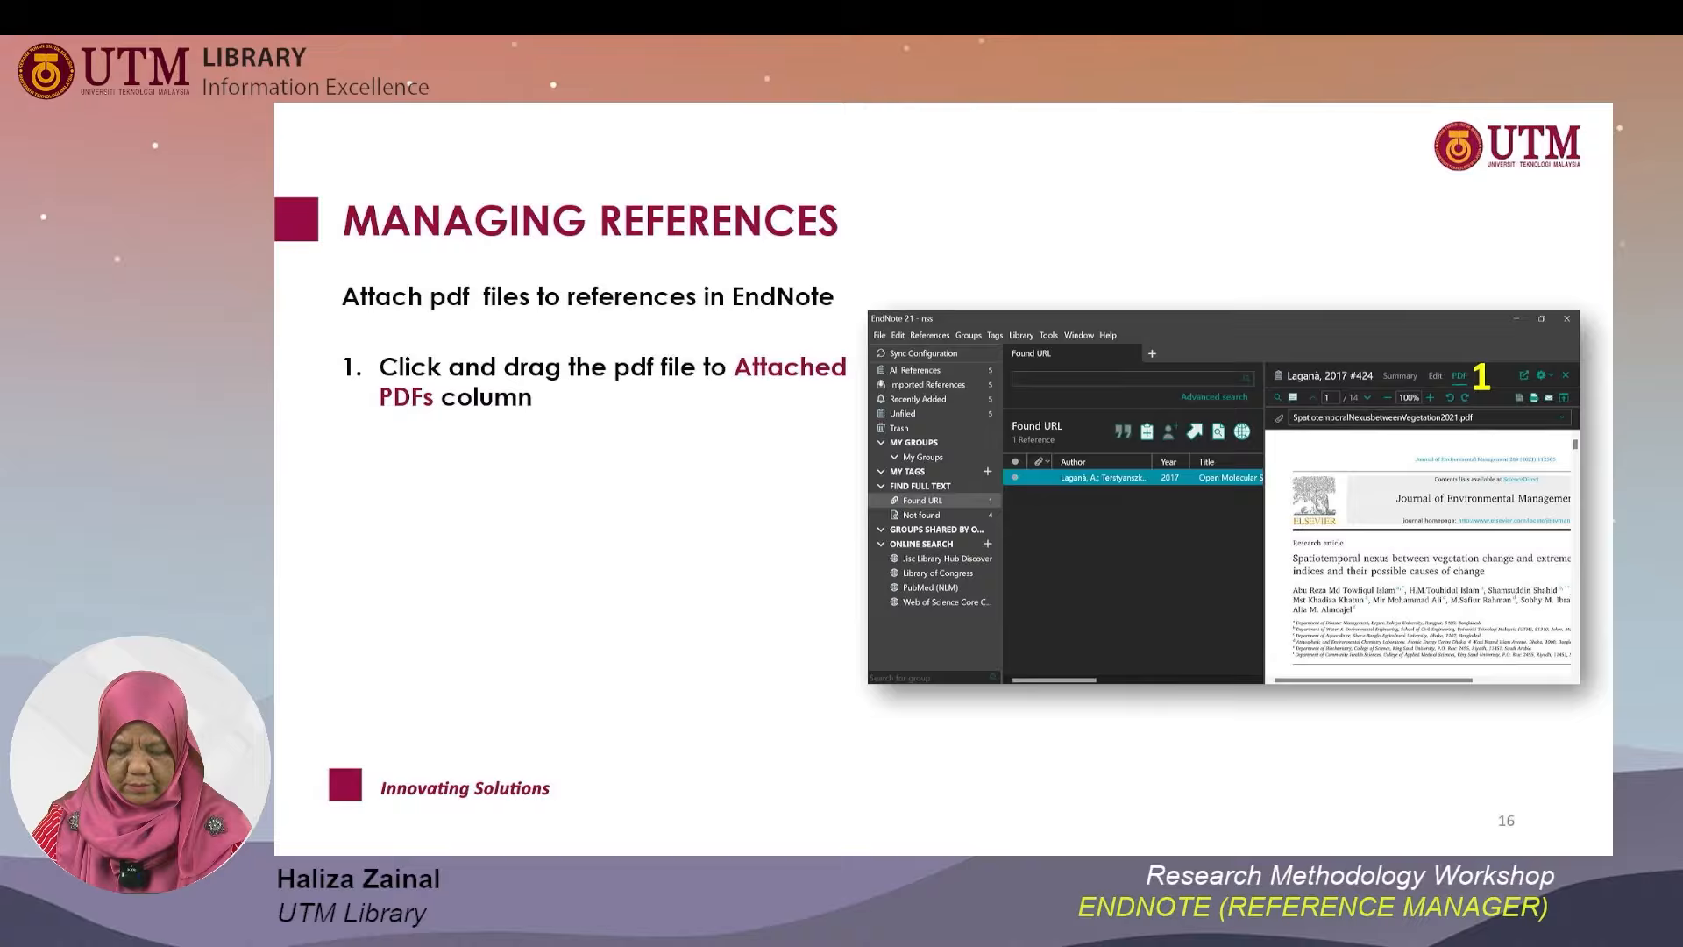
# Return to EndNote, open All References and sort the list by the attachment column so attached references come first.
pyautogui.hotkey('alt', 'Tab')
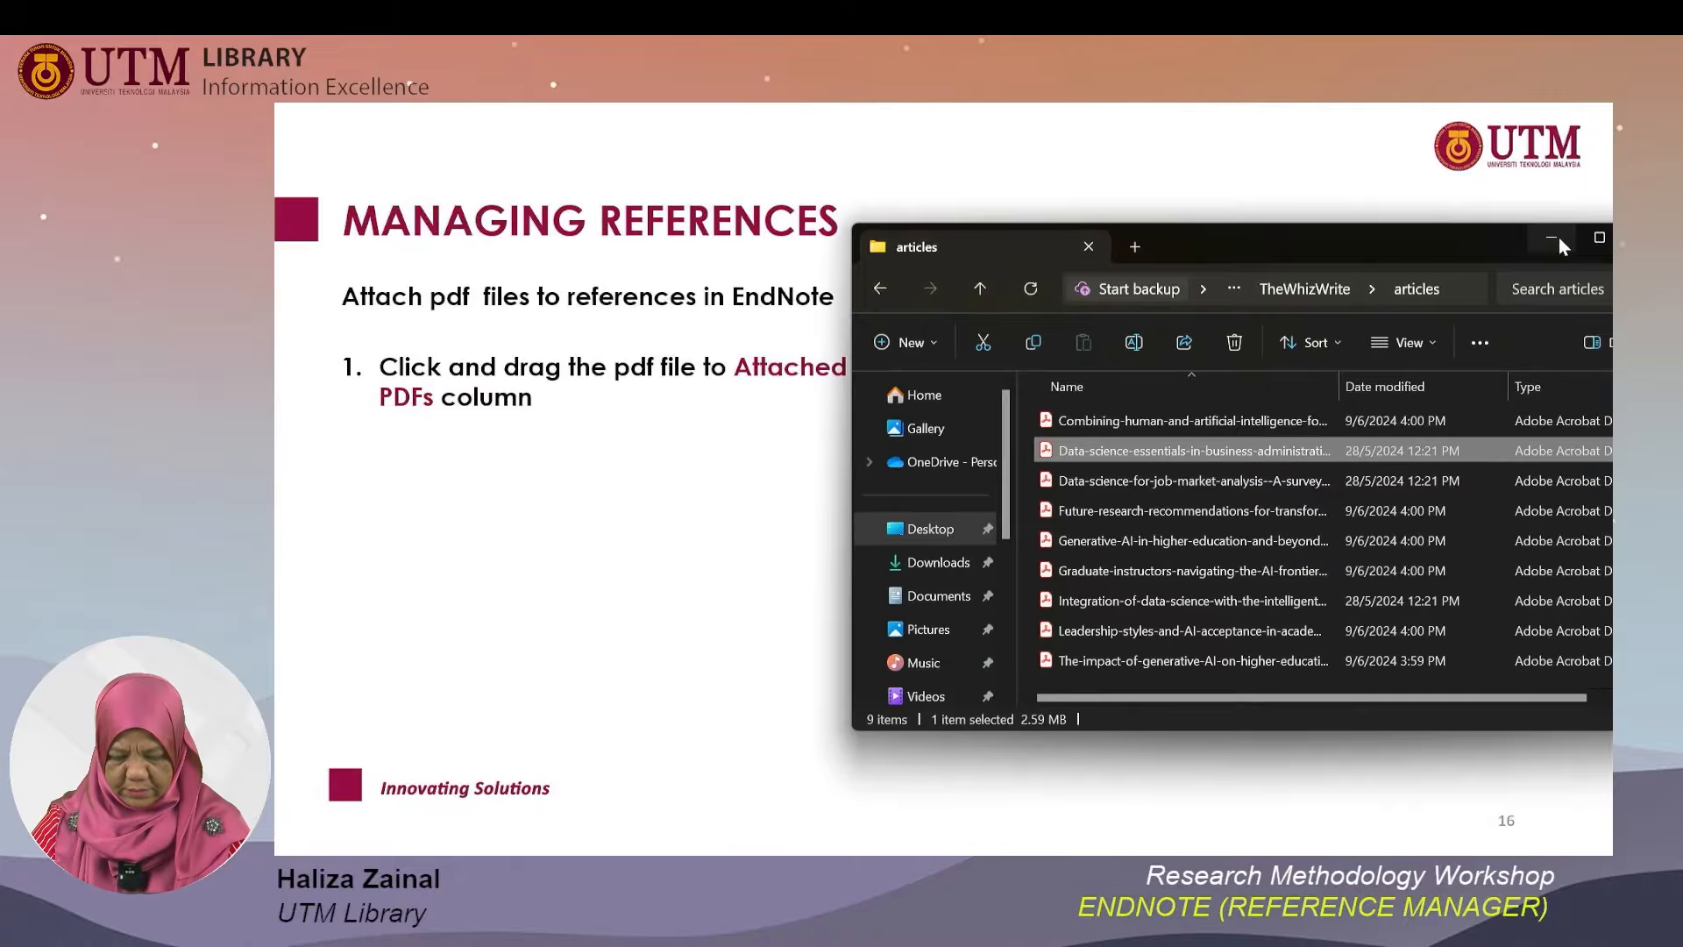
pyautogui.hotkey('alt', 'Tab')
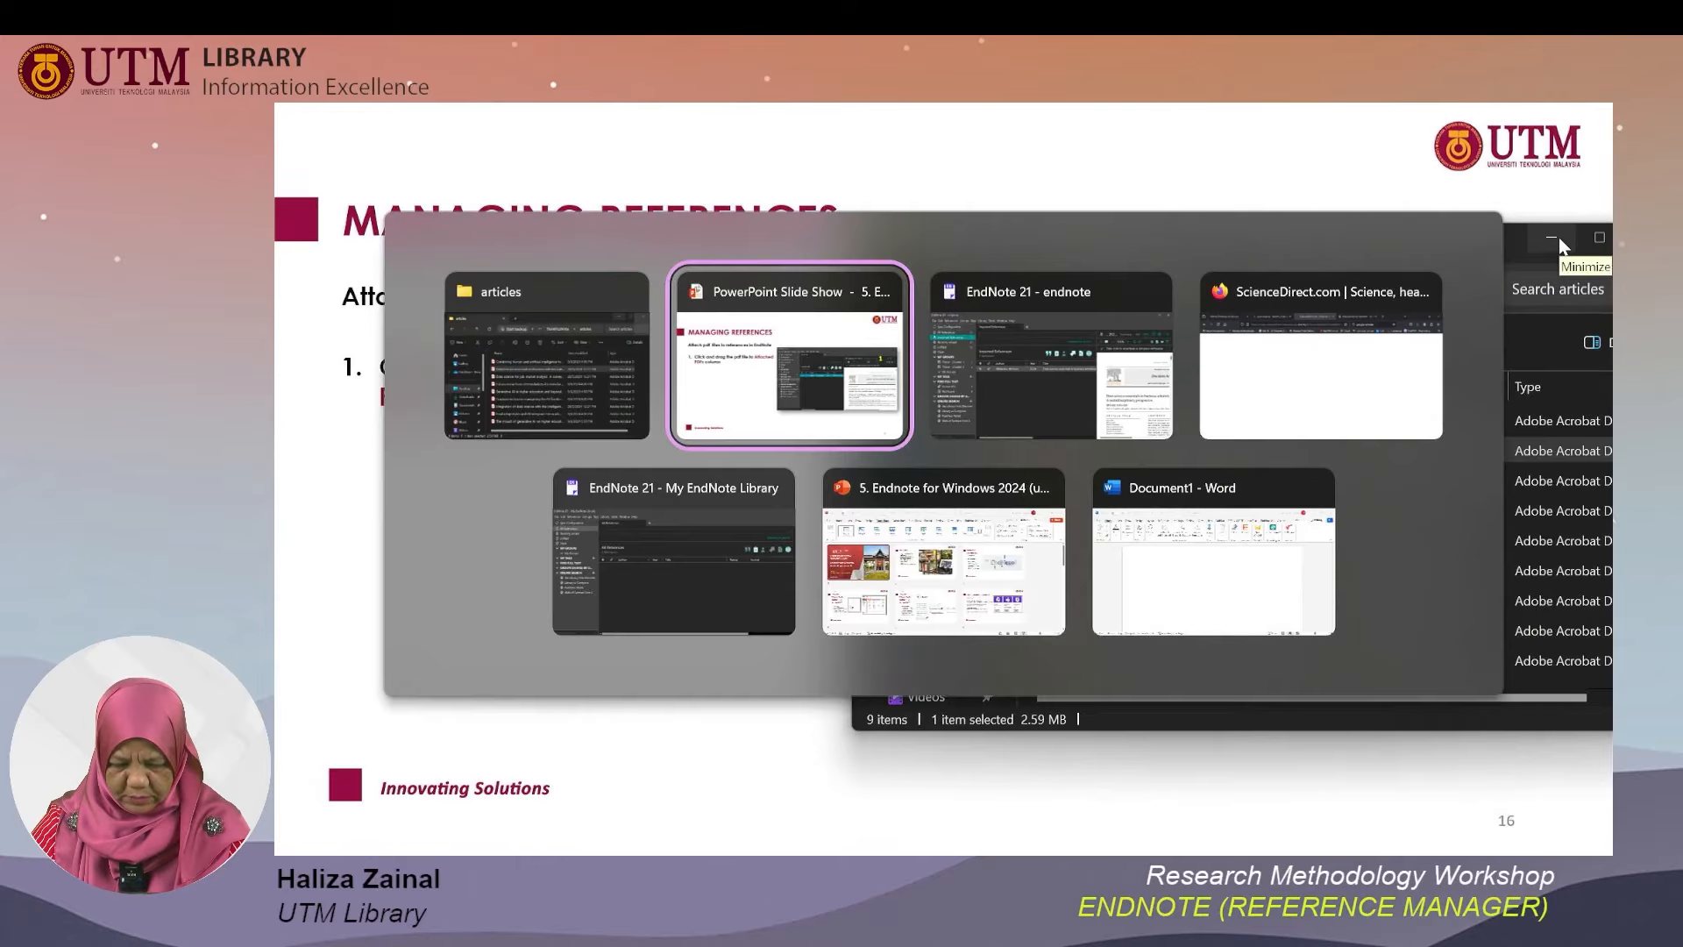
pyautogui.hotkey('alt', 'Tab')
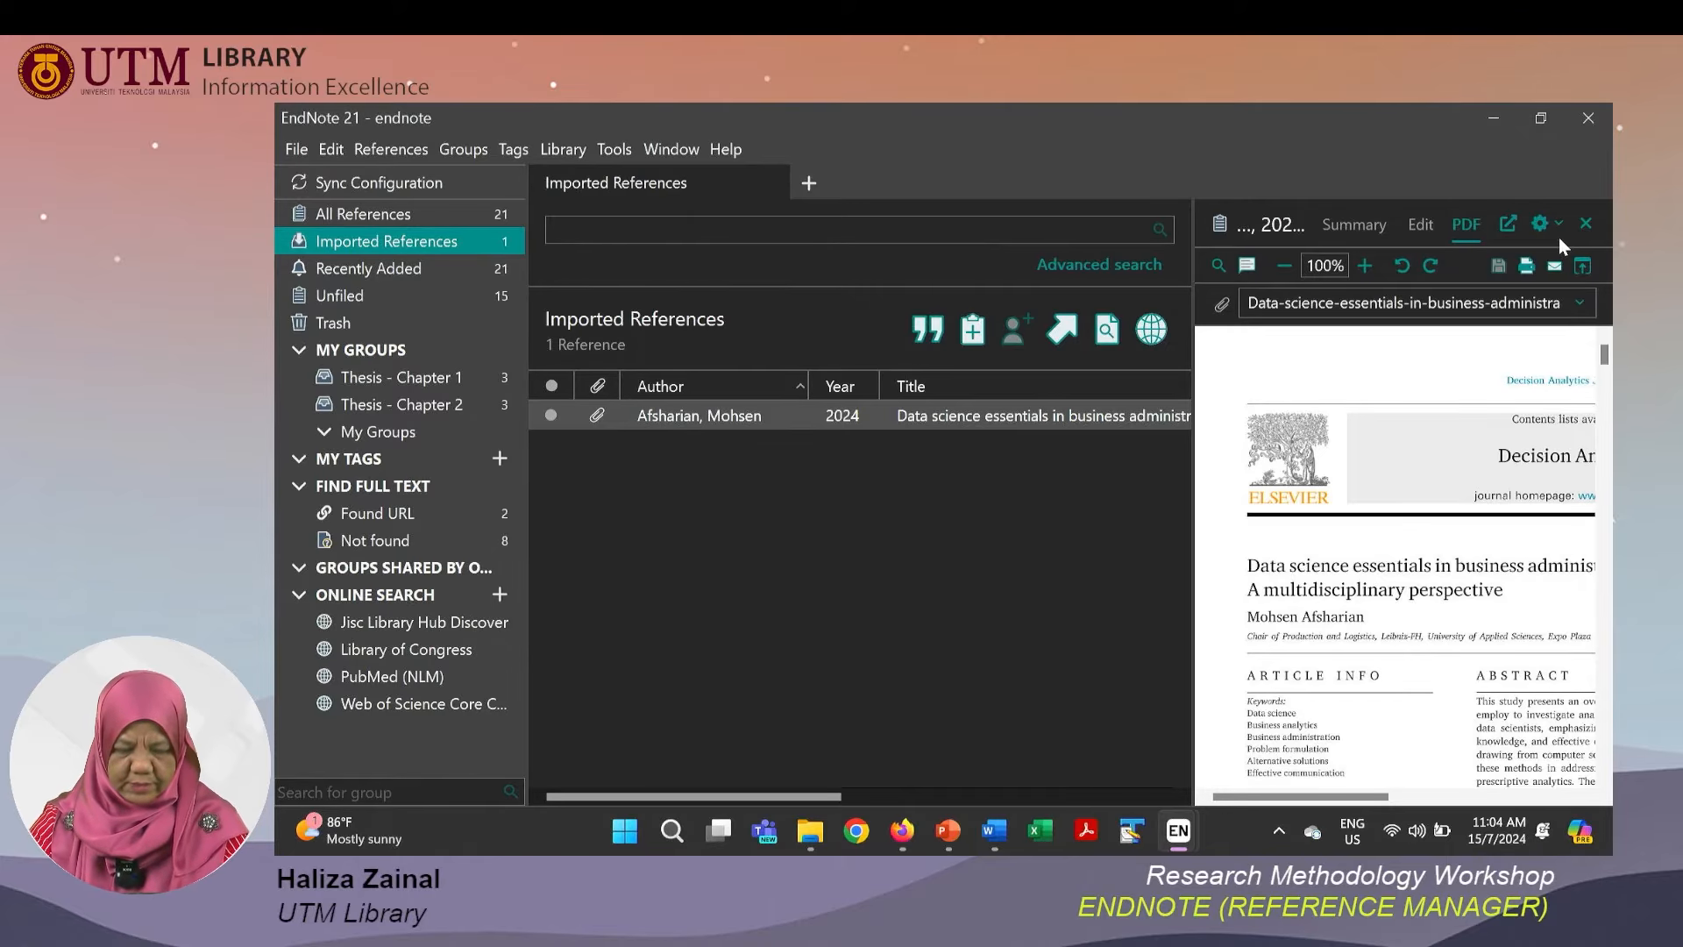
pyautogui.click(334, 225)
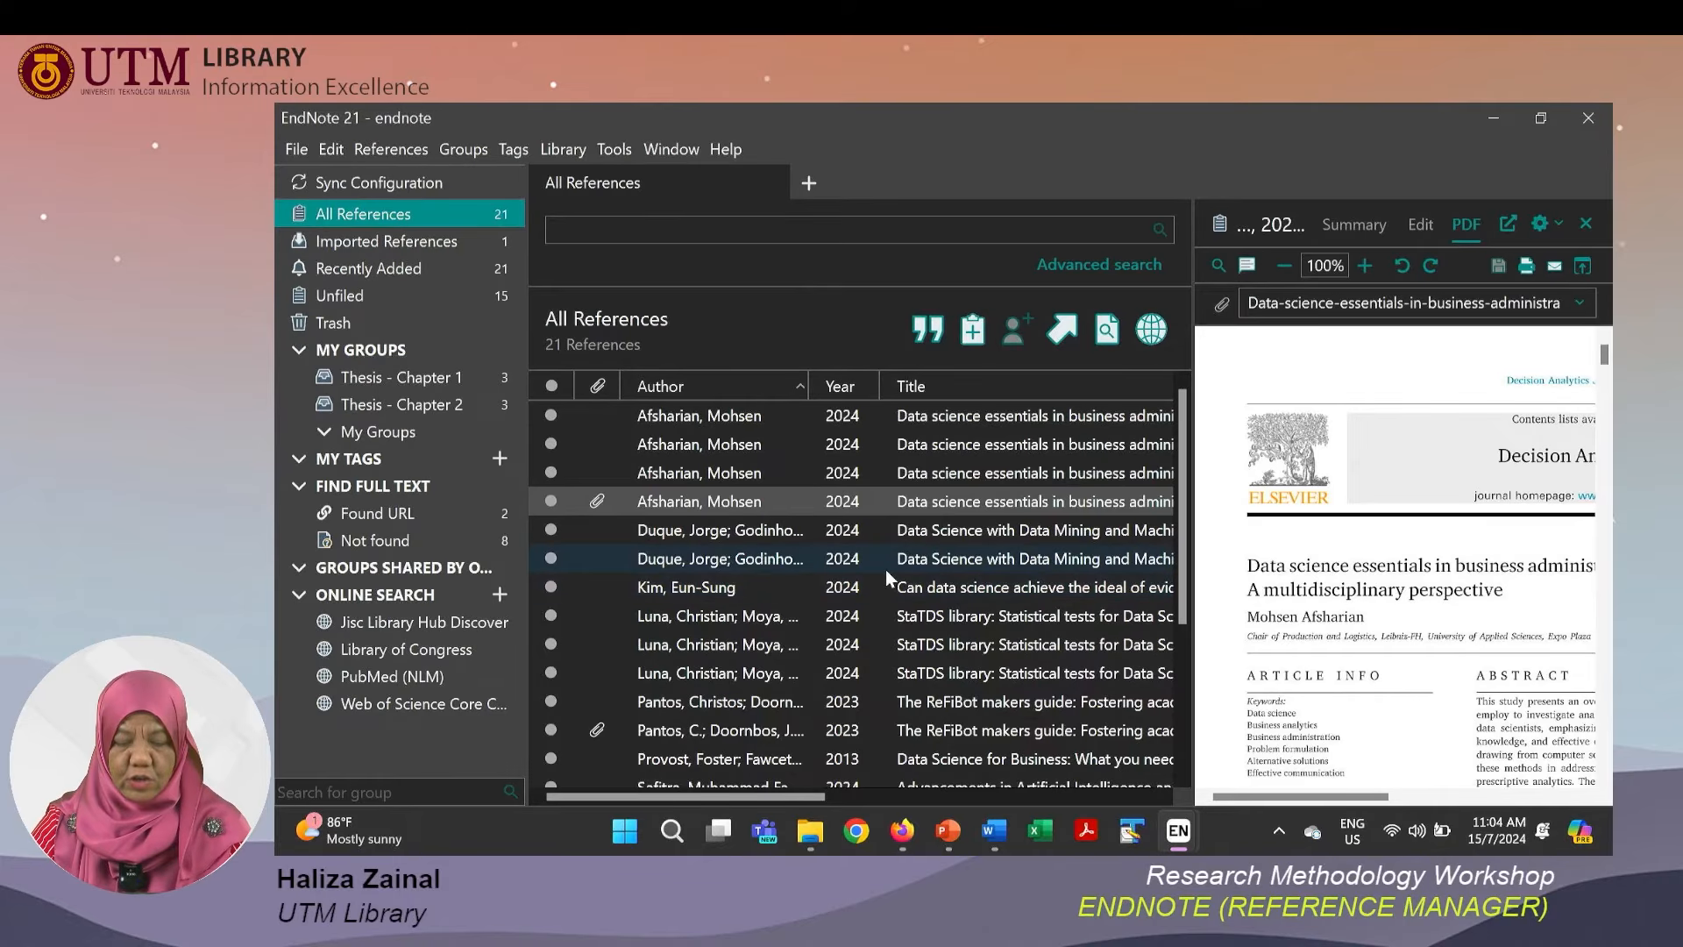
pyautogui.click(599, 387)
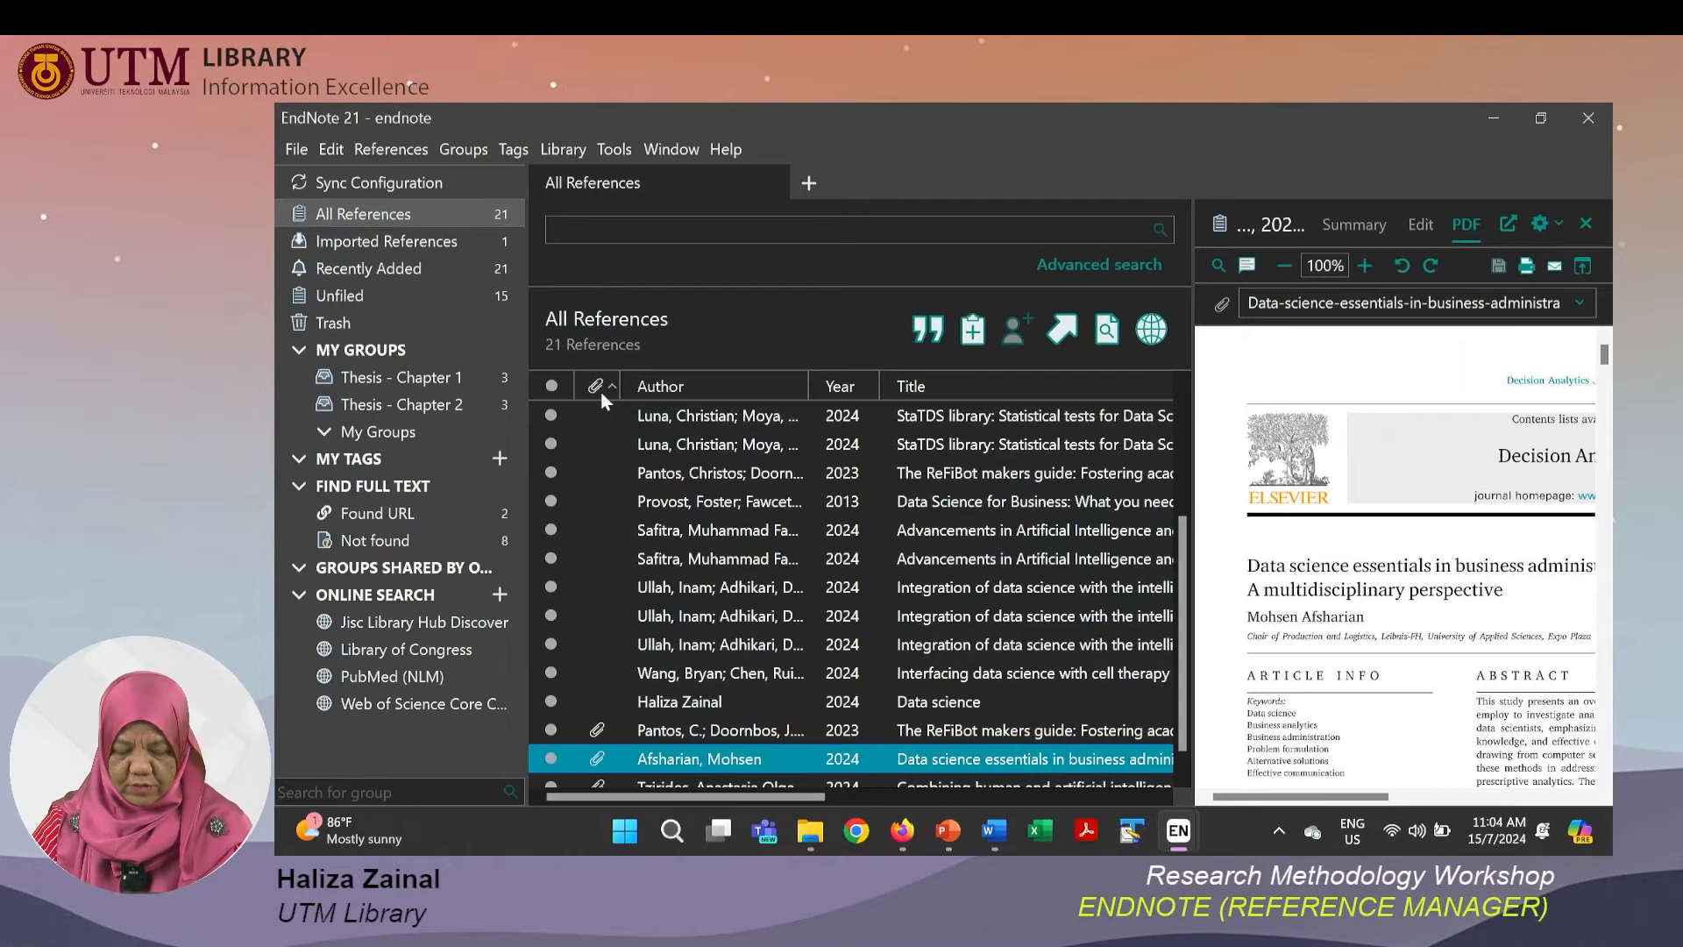
pyautogui.click(600, 386)
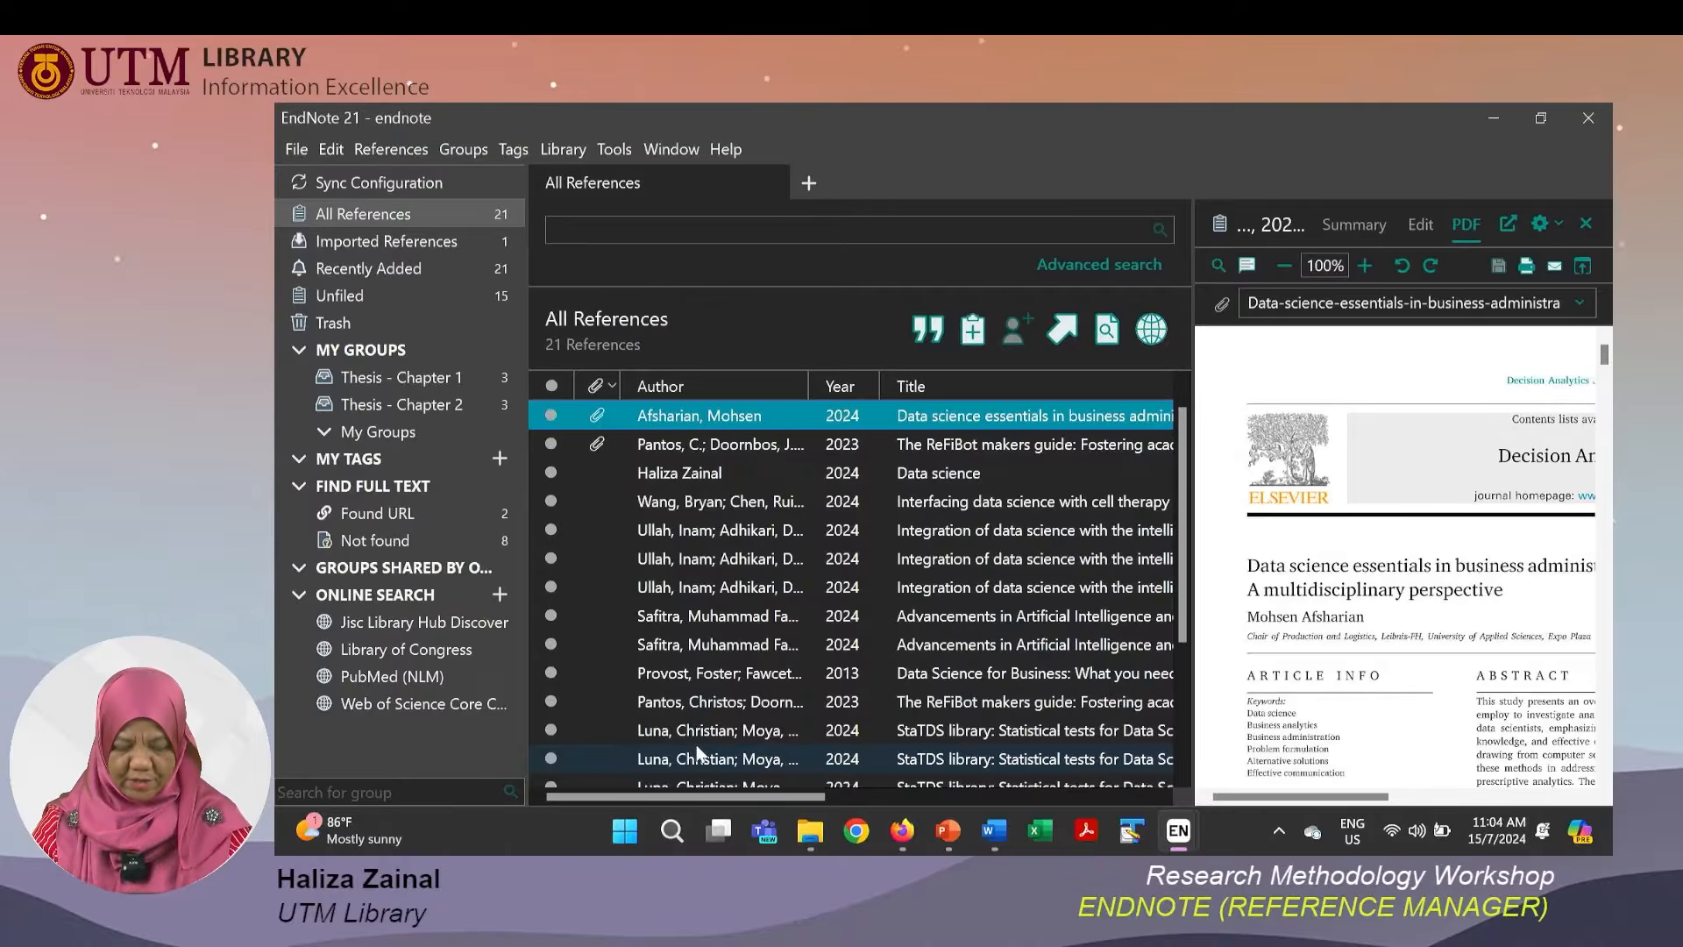
# Switch to the slide show and advance to the Cite While You Write slide.
pyautogui.hotkey('alt', 'Tab')
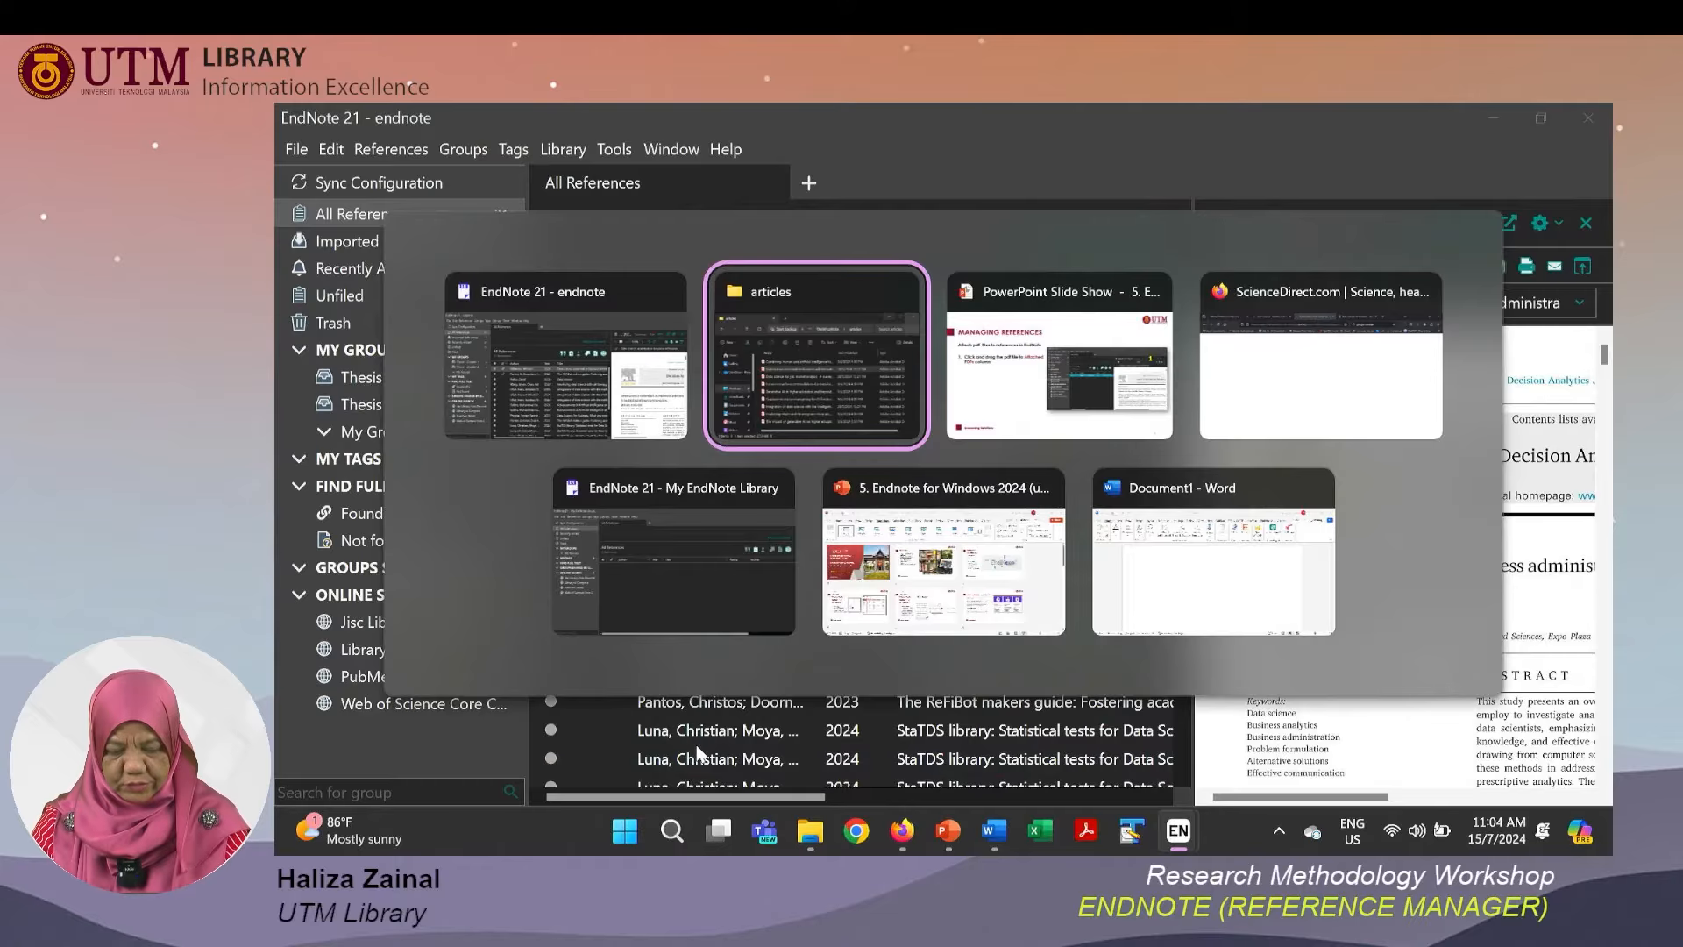
pyautogui.hotkey('alt', 'Tab')
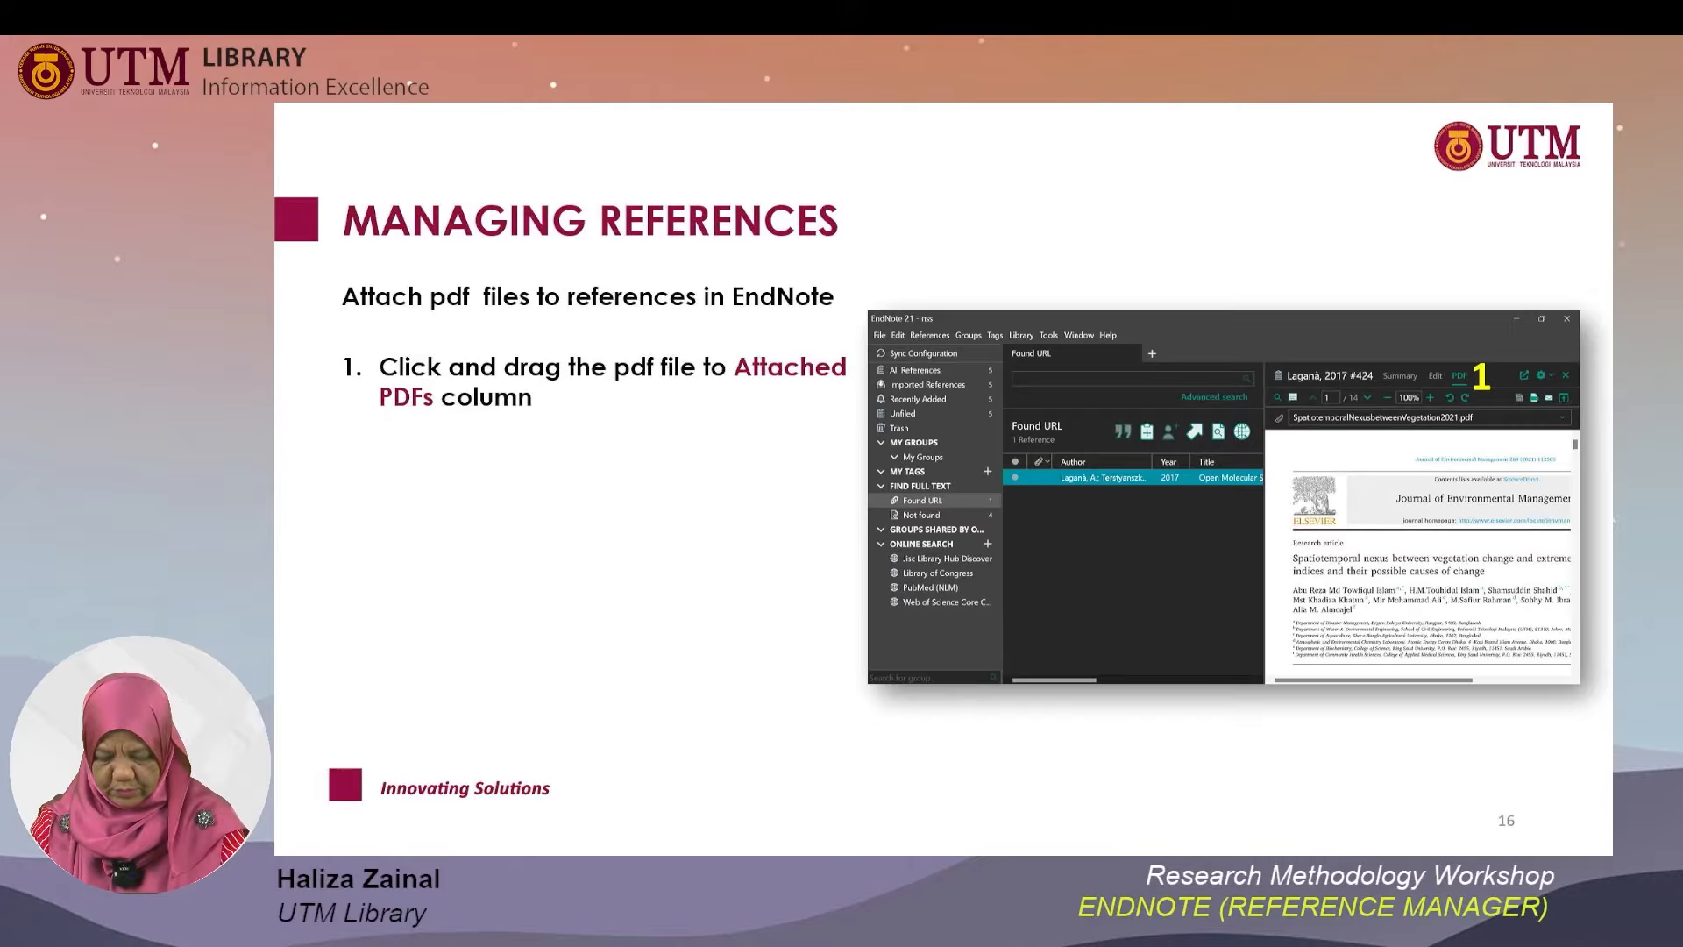
pyautogui.press('Right')
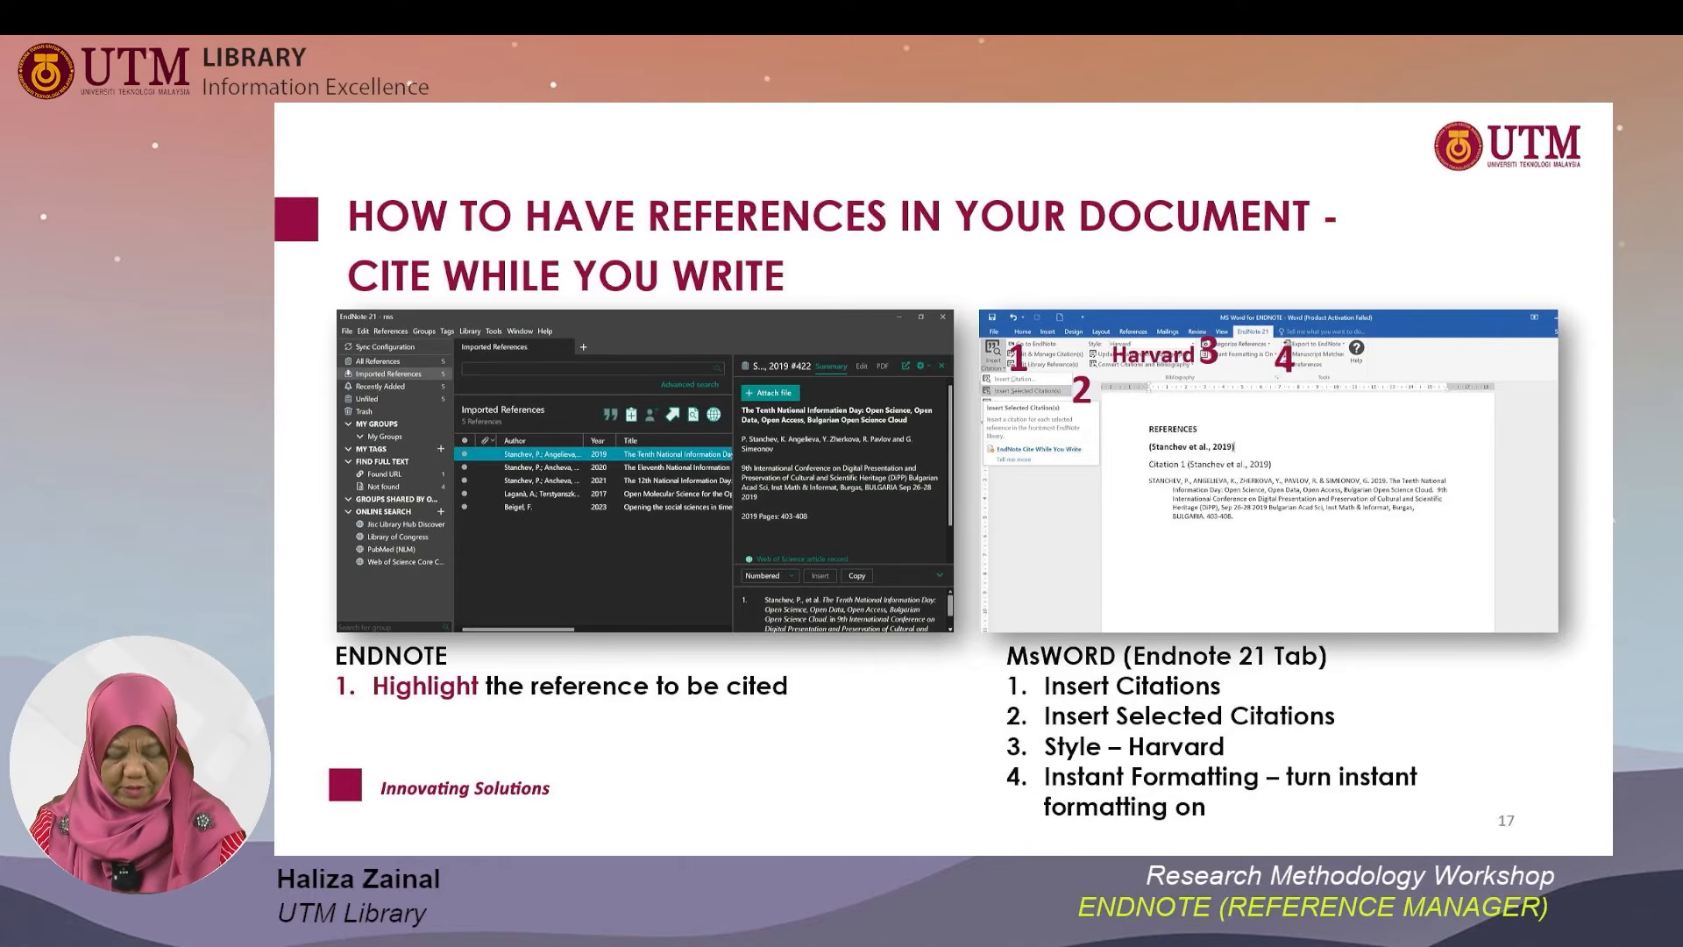
# Switch to Word, go to EndNote from the EndNote 21 tab, and select the Ullah 2024 'Integration of data science' reference.
pyautogui.hotkey('alt', 'Tab')
pyautogui.hotkey('alt', 'Tab')
pyautogui.hotkey('alt', 'Tab')
pyautogui.hotkey('alt', 'Tab')
pyautogui.hotkey('alt', 'Tab')
pyautogui.hotkey('alt', 'Tab')
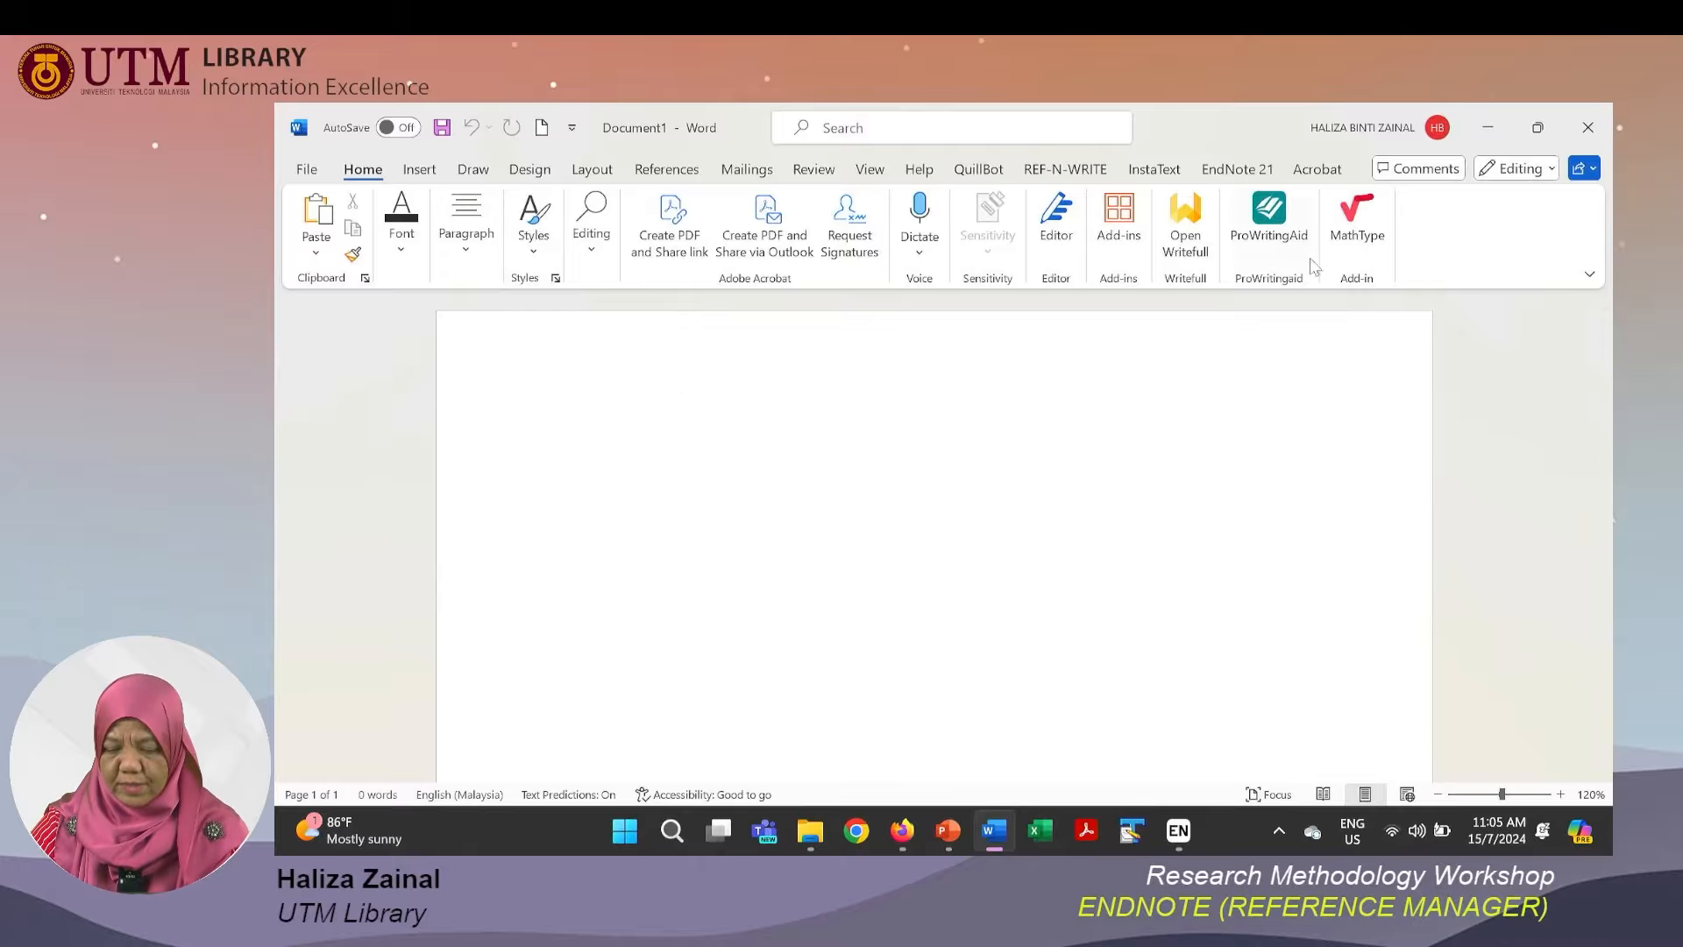
pyautogui.click(1262, 175)
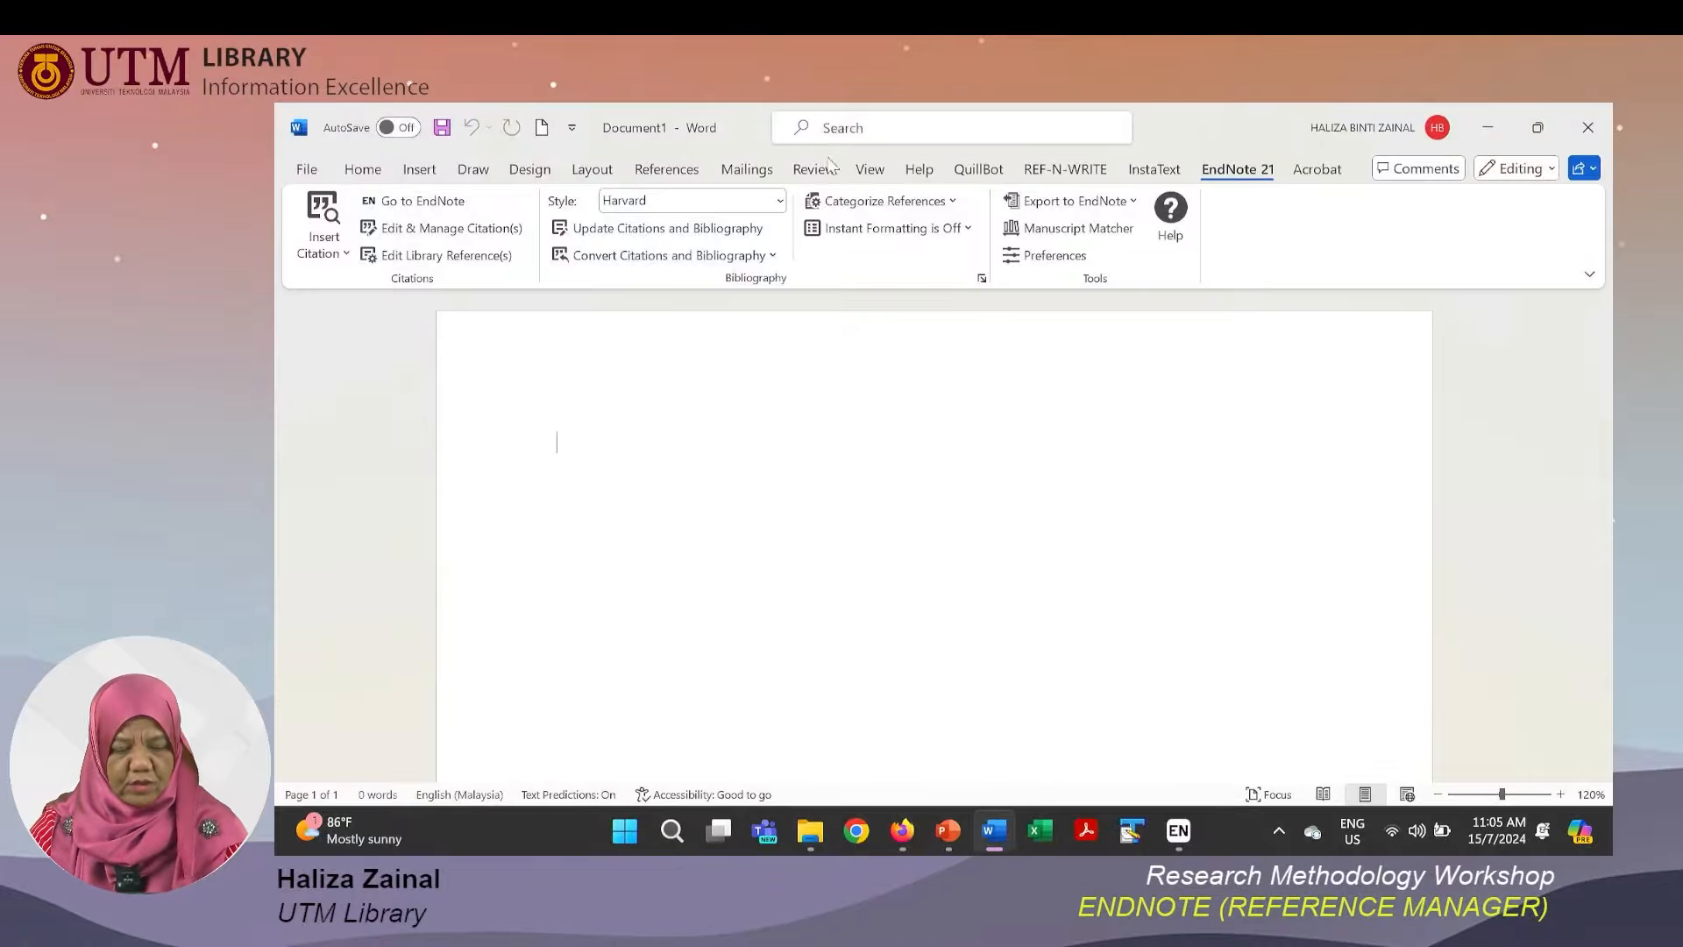
pyautogui.click(458, 210)
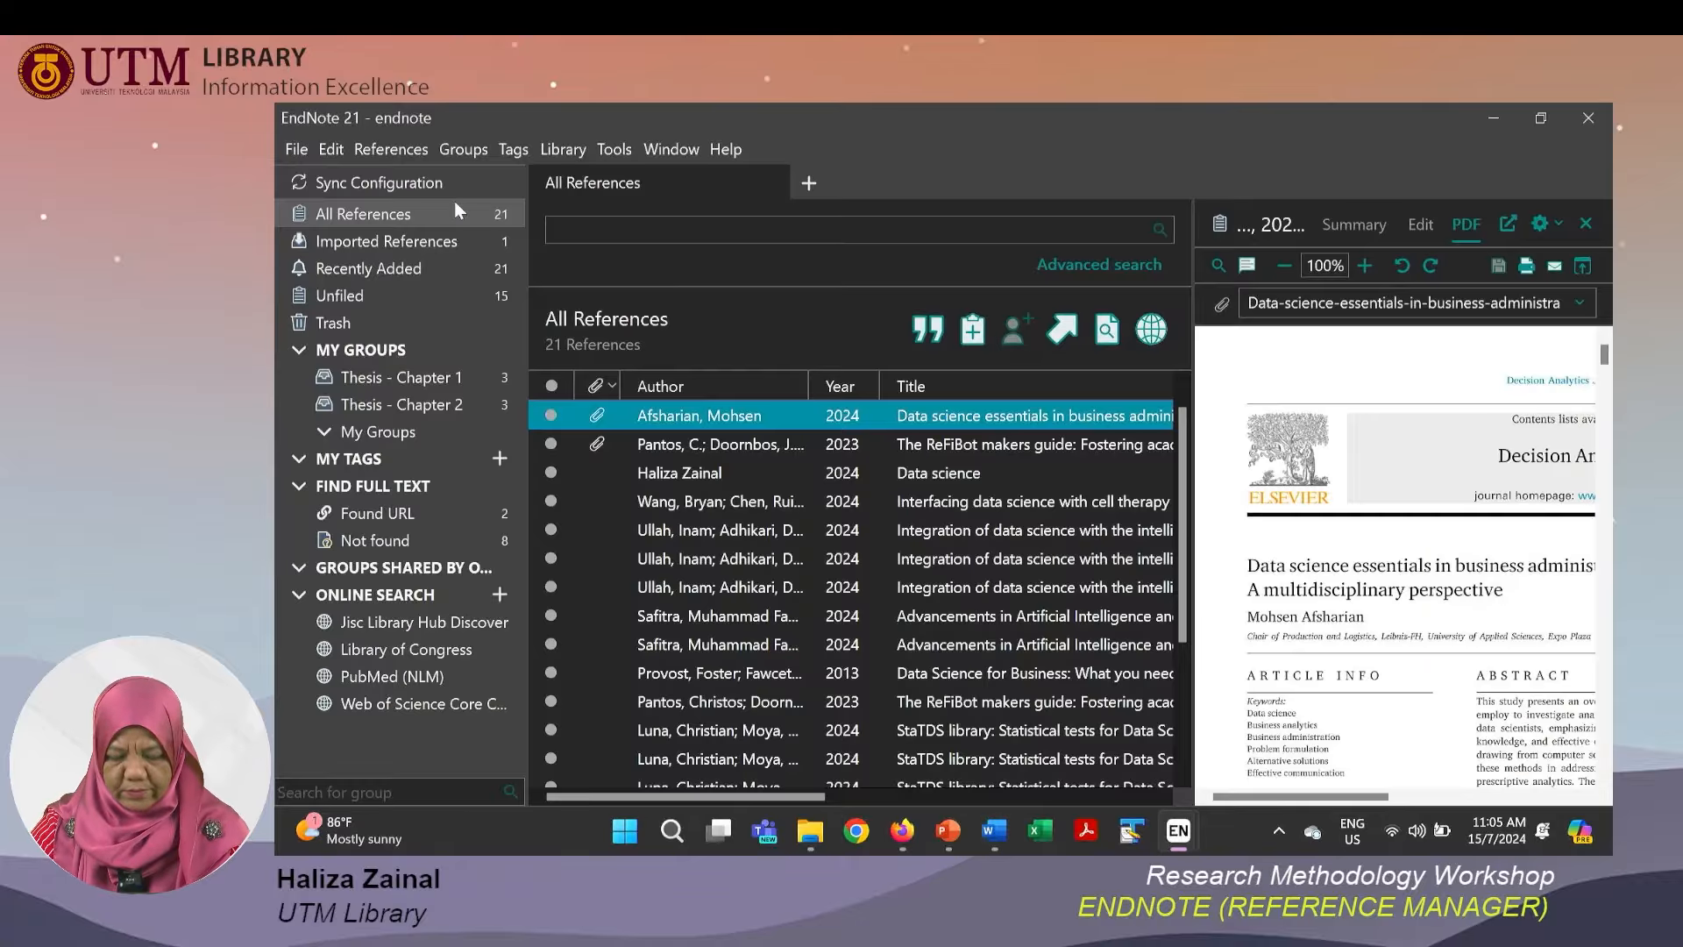
pyautogui.click(751, 561)
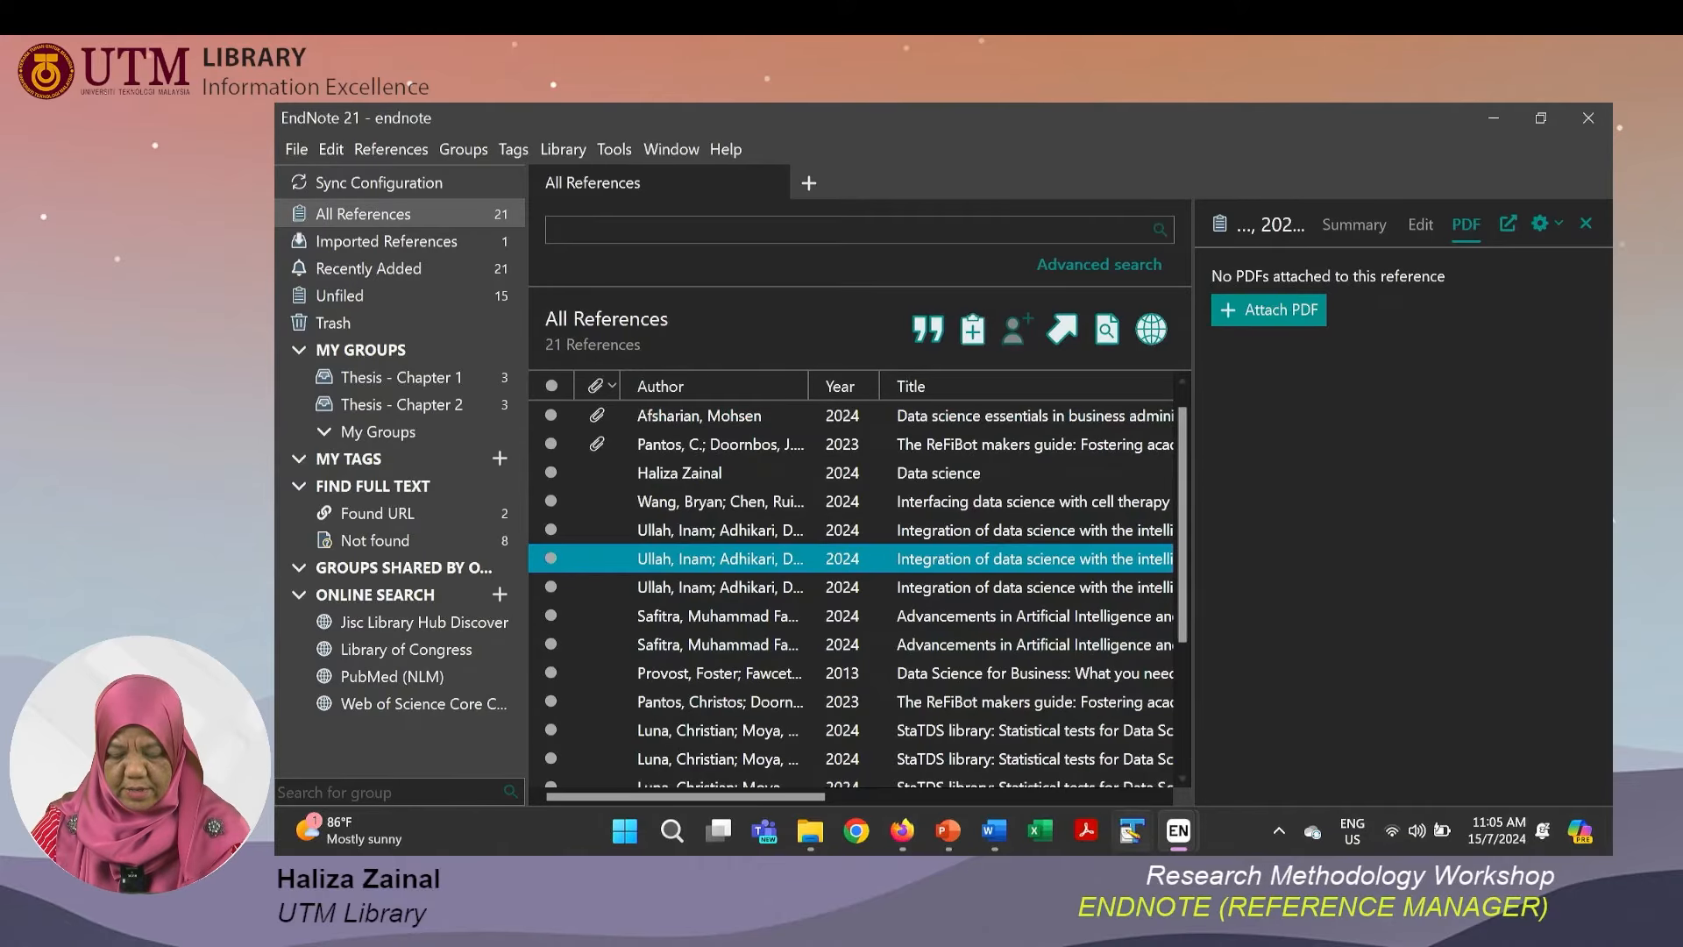
# Back in the Word document, insert the selected EndNote reference with Insert Selected Citation(s).
pyautogui.click(994, 833)
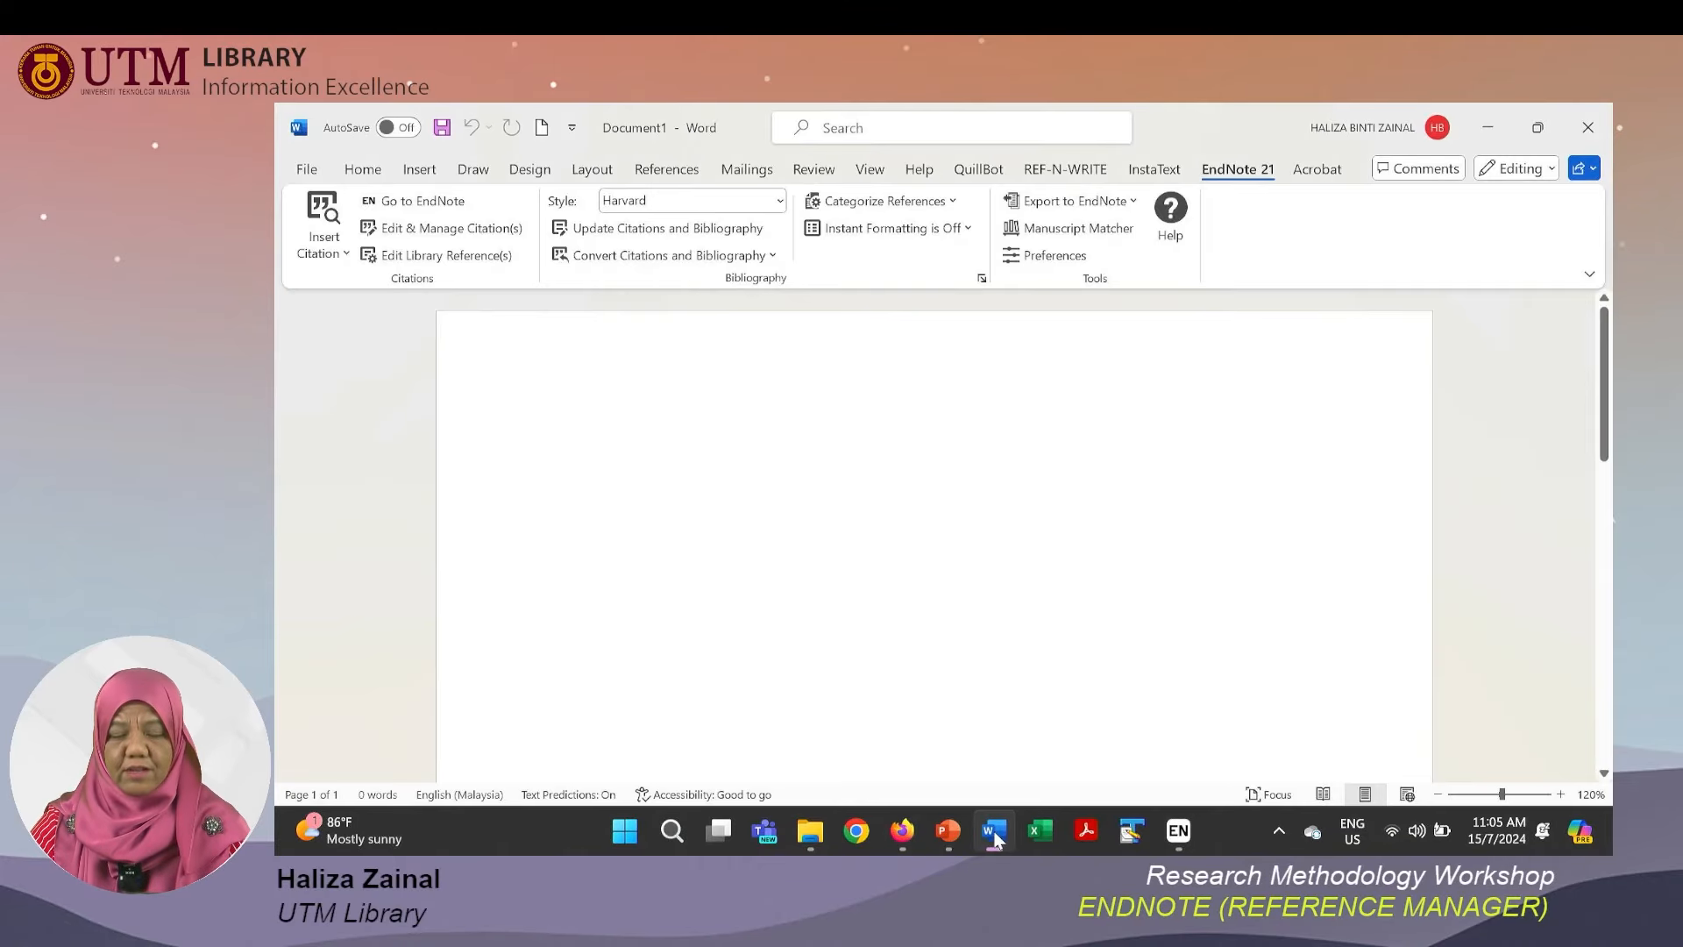
pyautogui.click(345, 254)
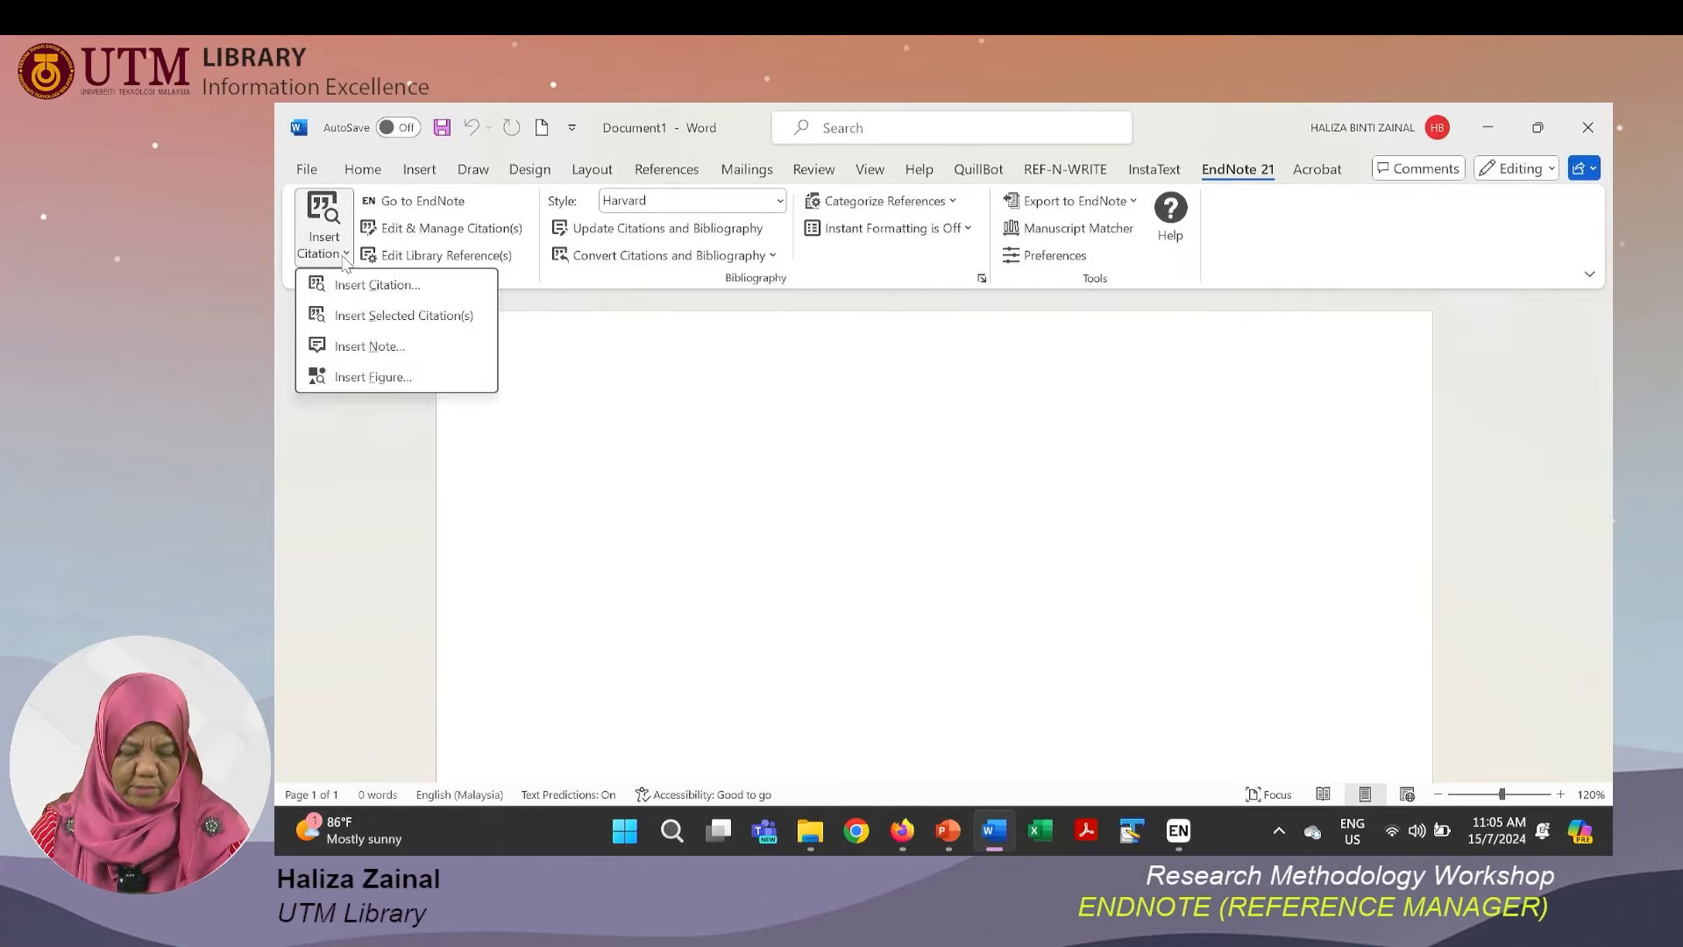
pyautogui.click(353, 317)
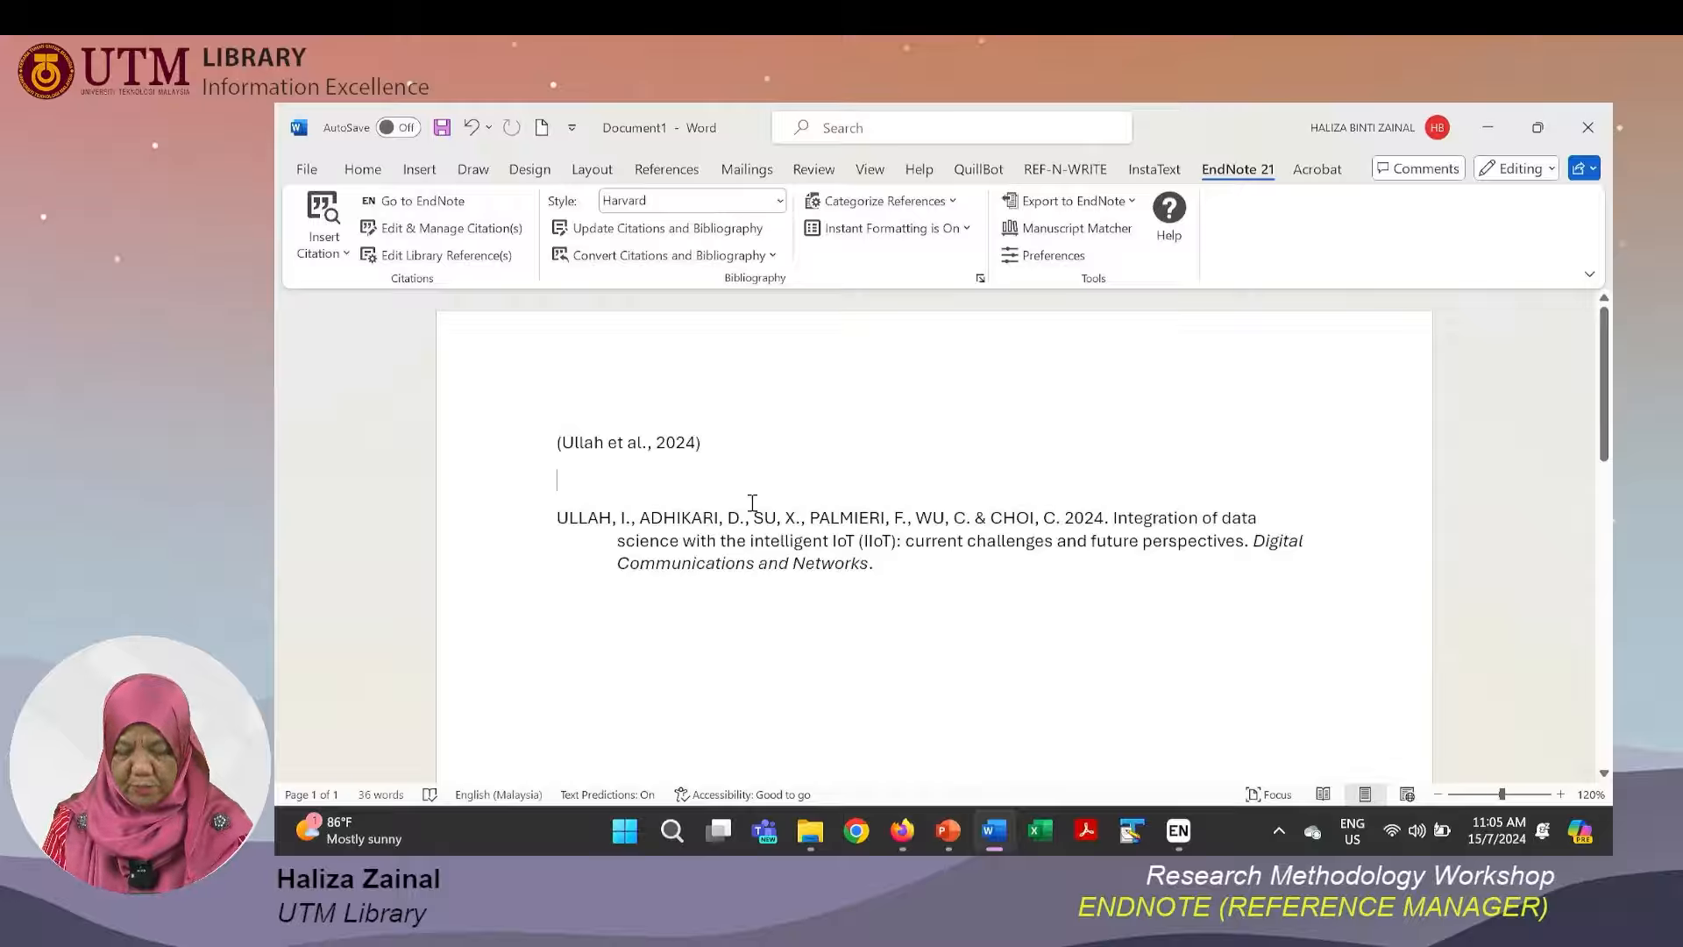
# Start a new line below the citation and begin typing the heading "REFERE".
pyautogui.press('Return')
pyautogui.write('REFERE')
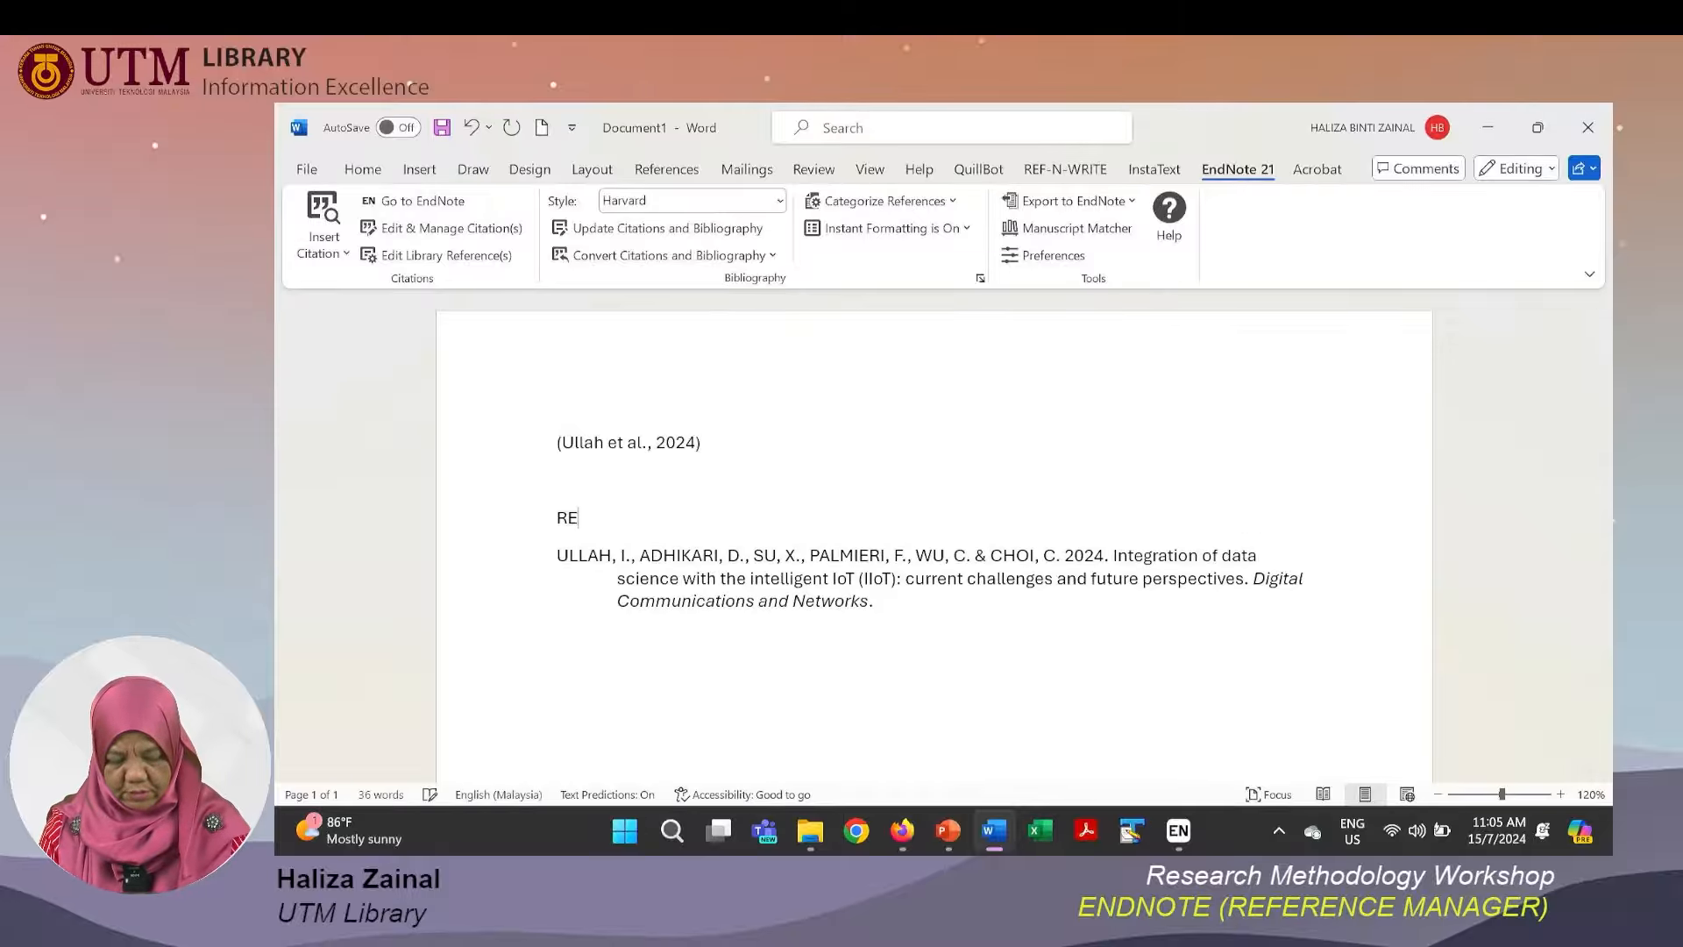